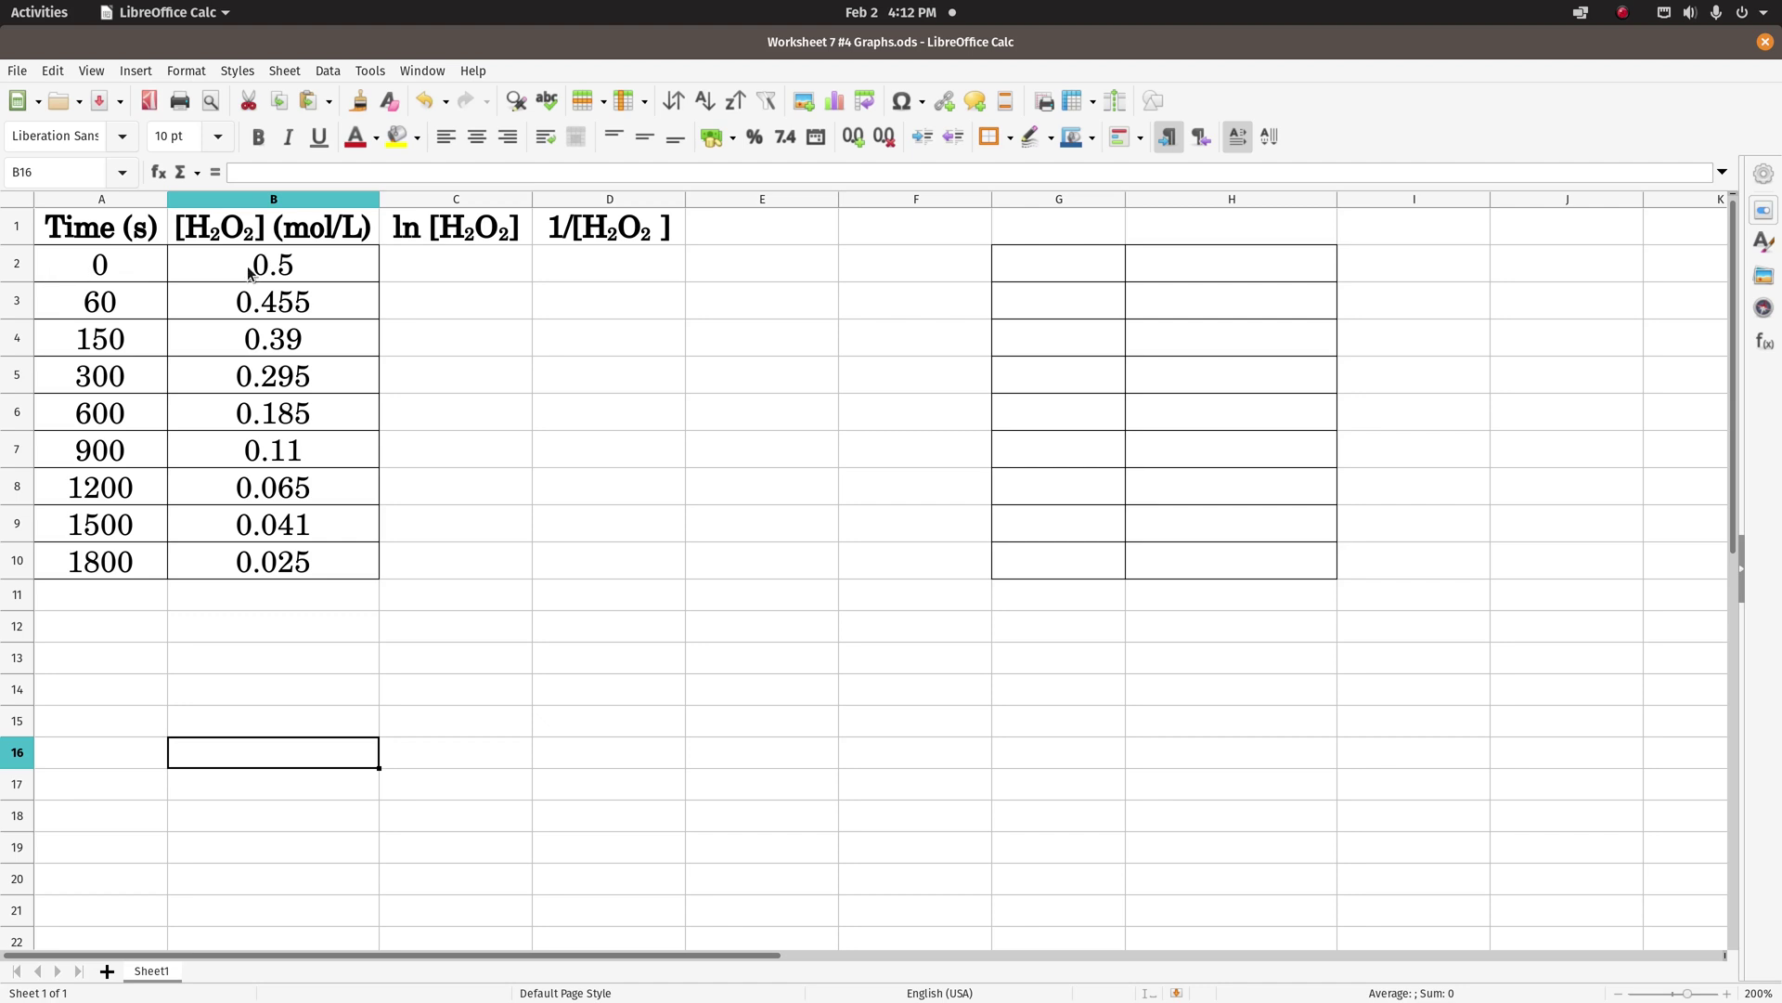
- Start an XY (Scatter) chart from A2:B10 and advance the wizard to Chart Elements
click(107, 272)
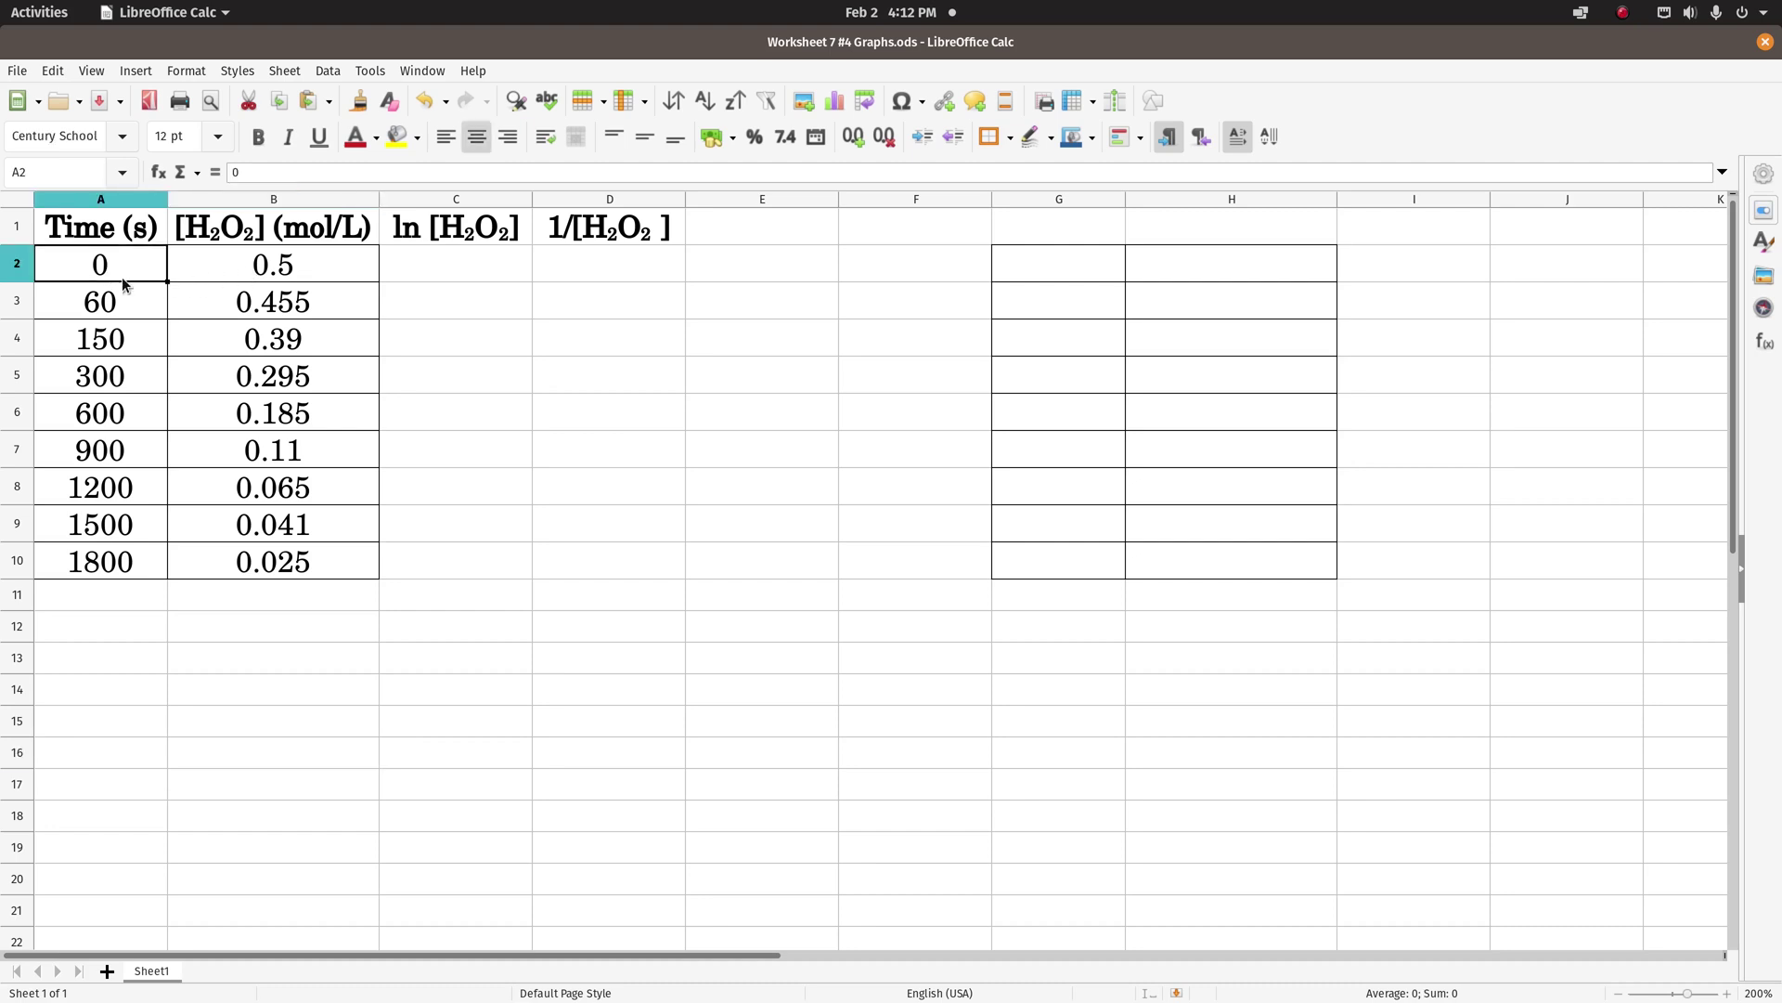
shift+click(263, 566)
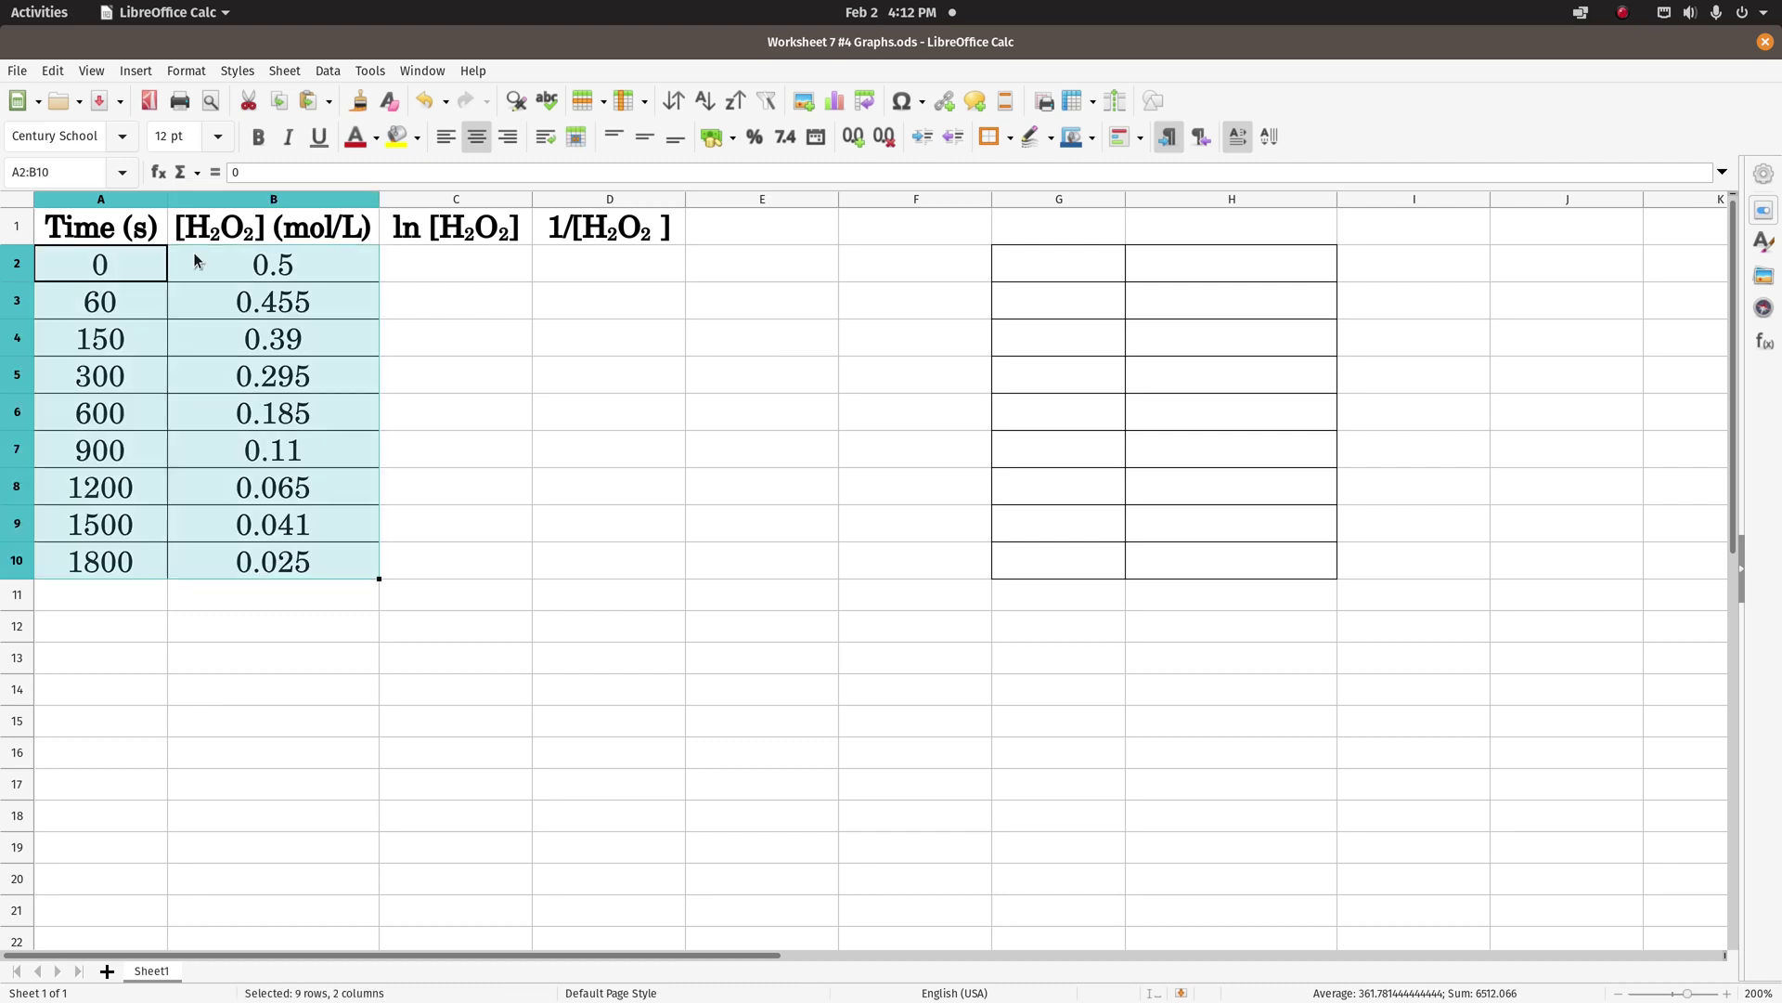
click(134, 73)
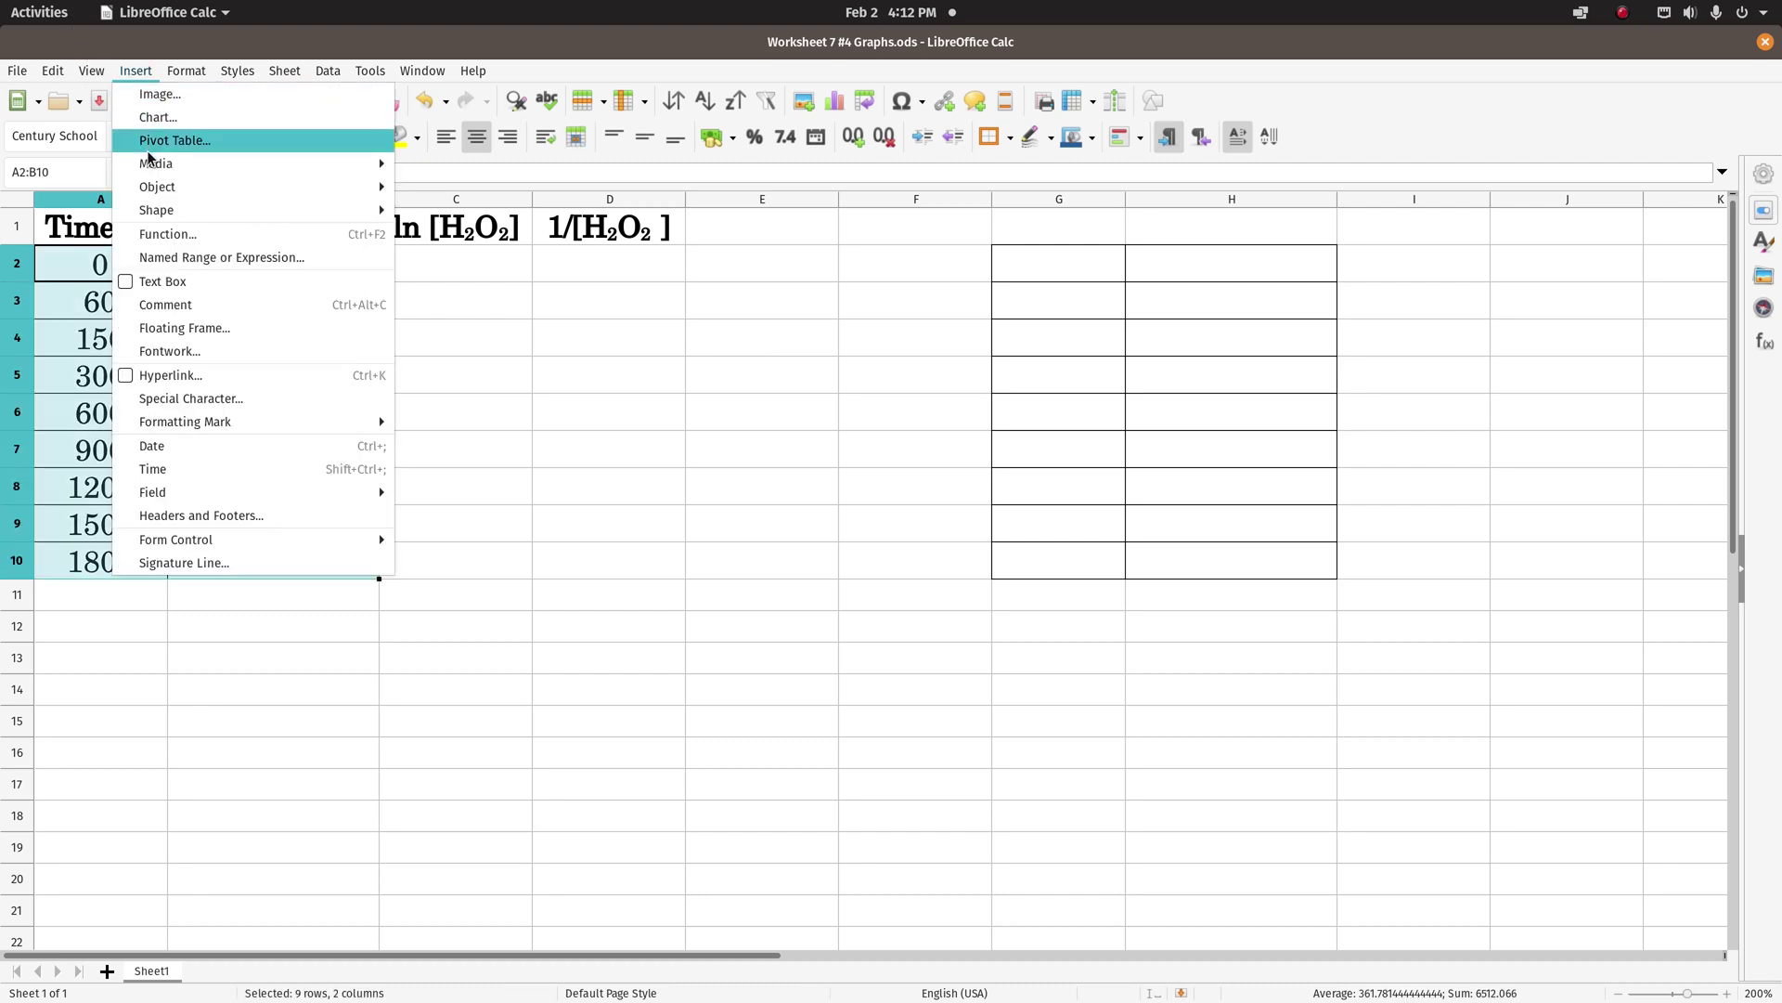
click(146, 118)
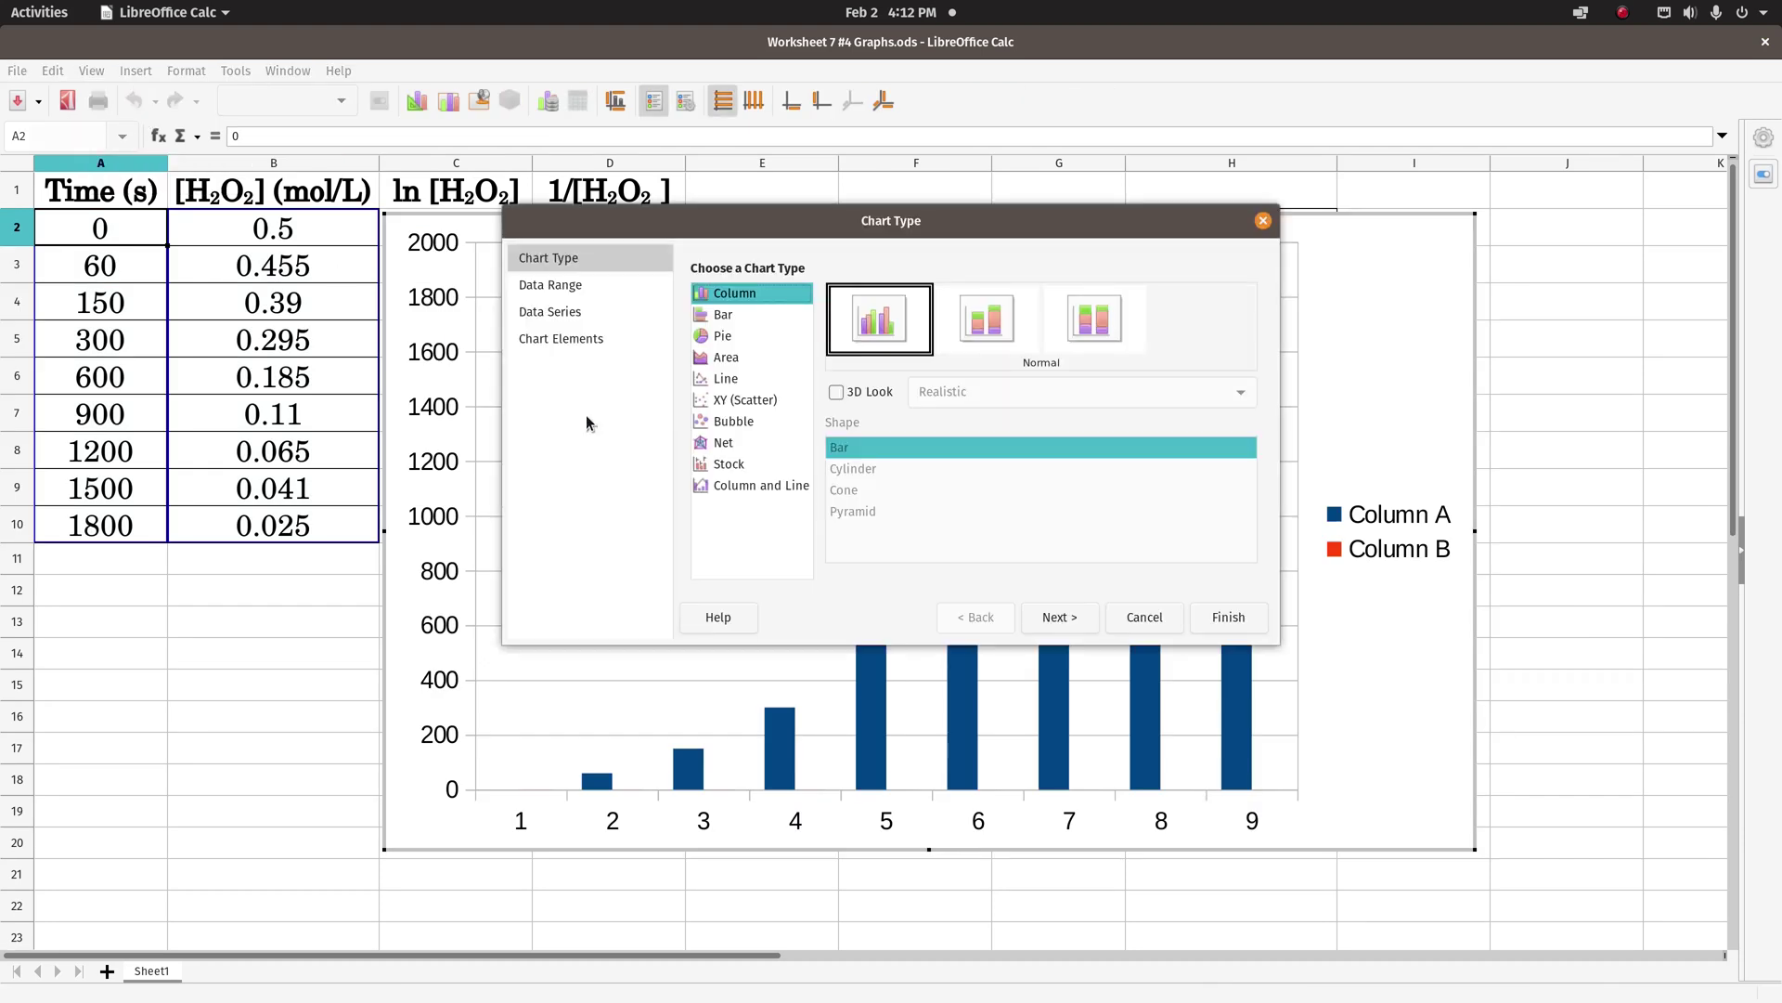
click(759, 404)
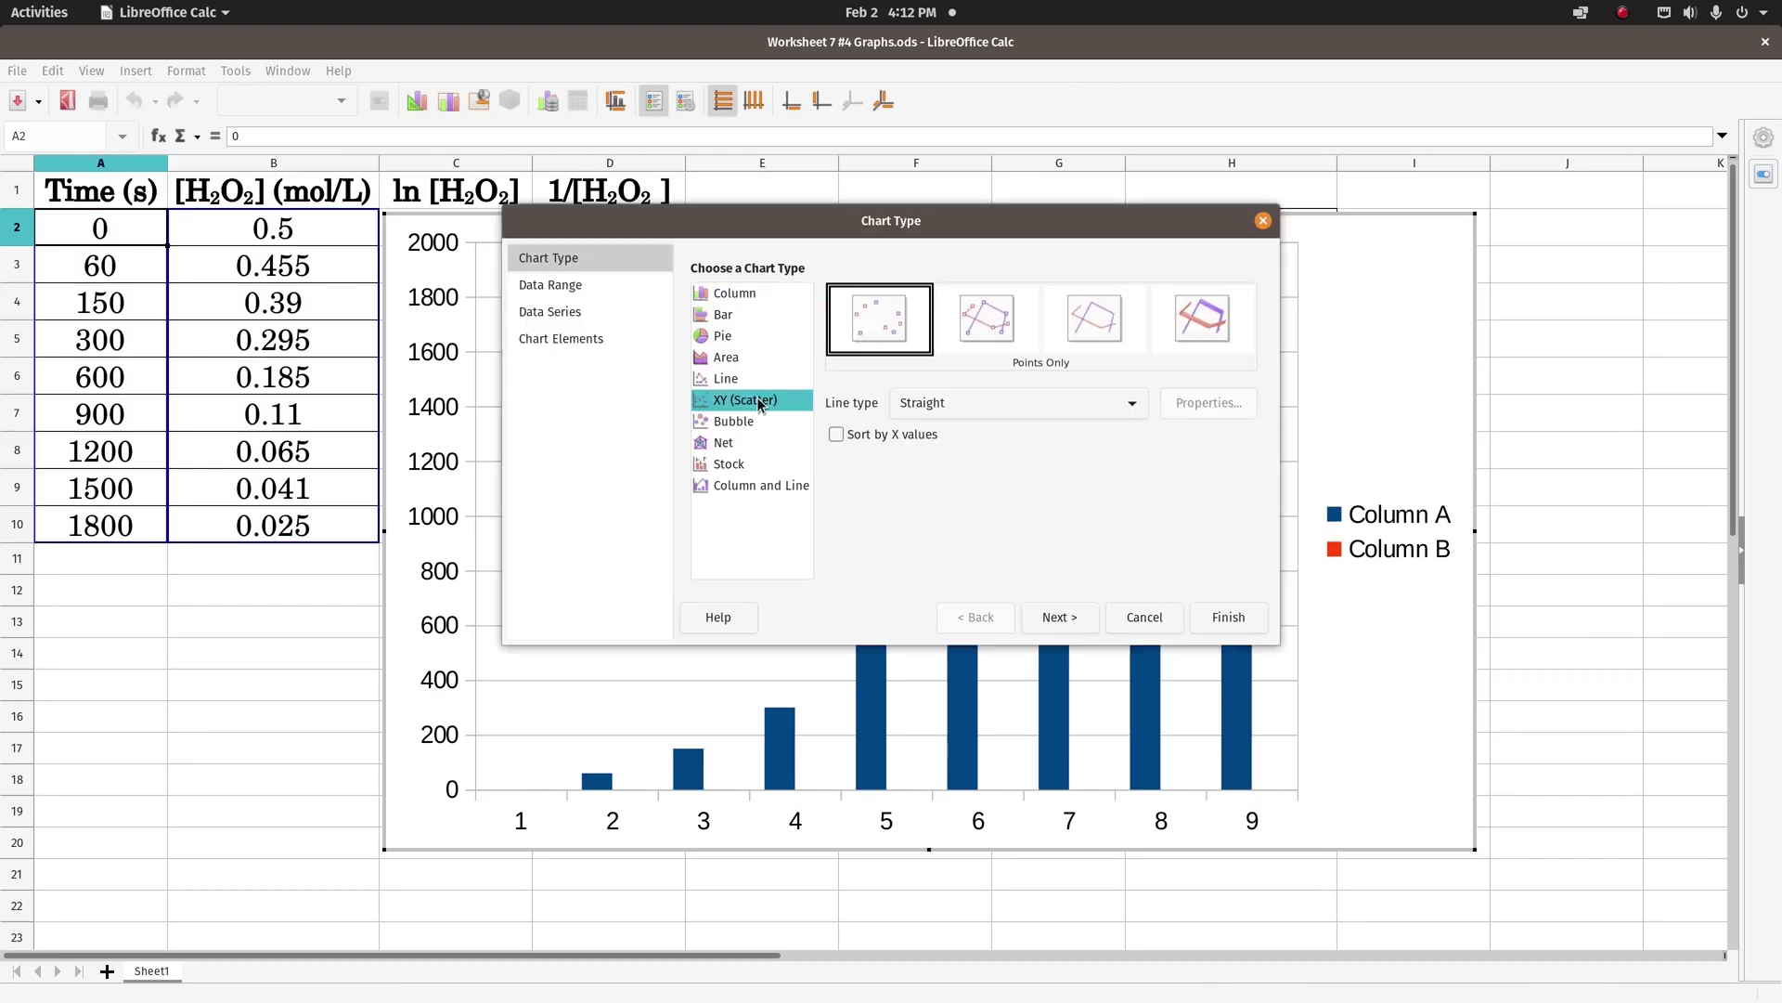
click(1059, 624)
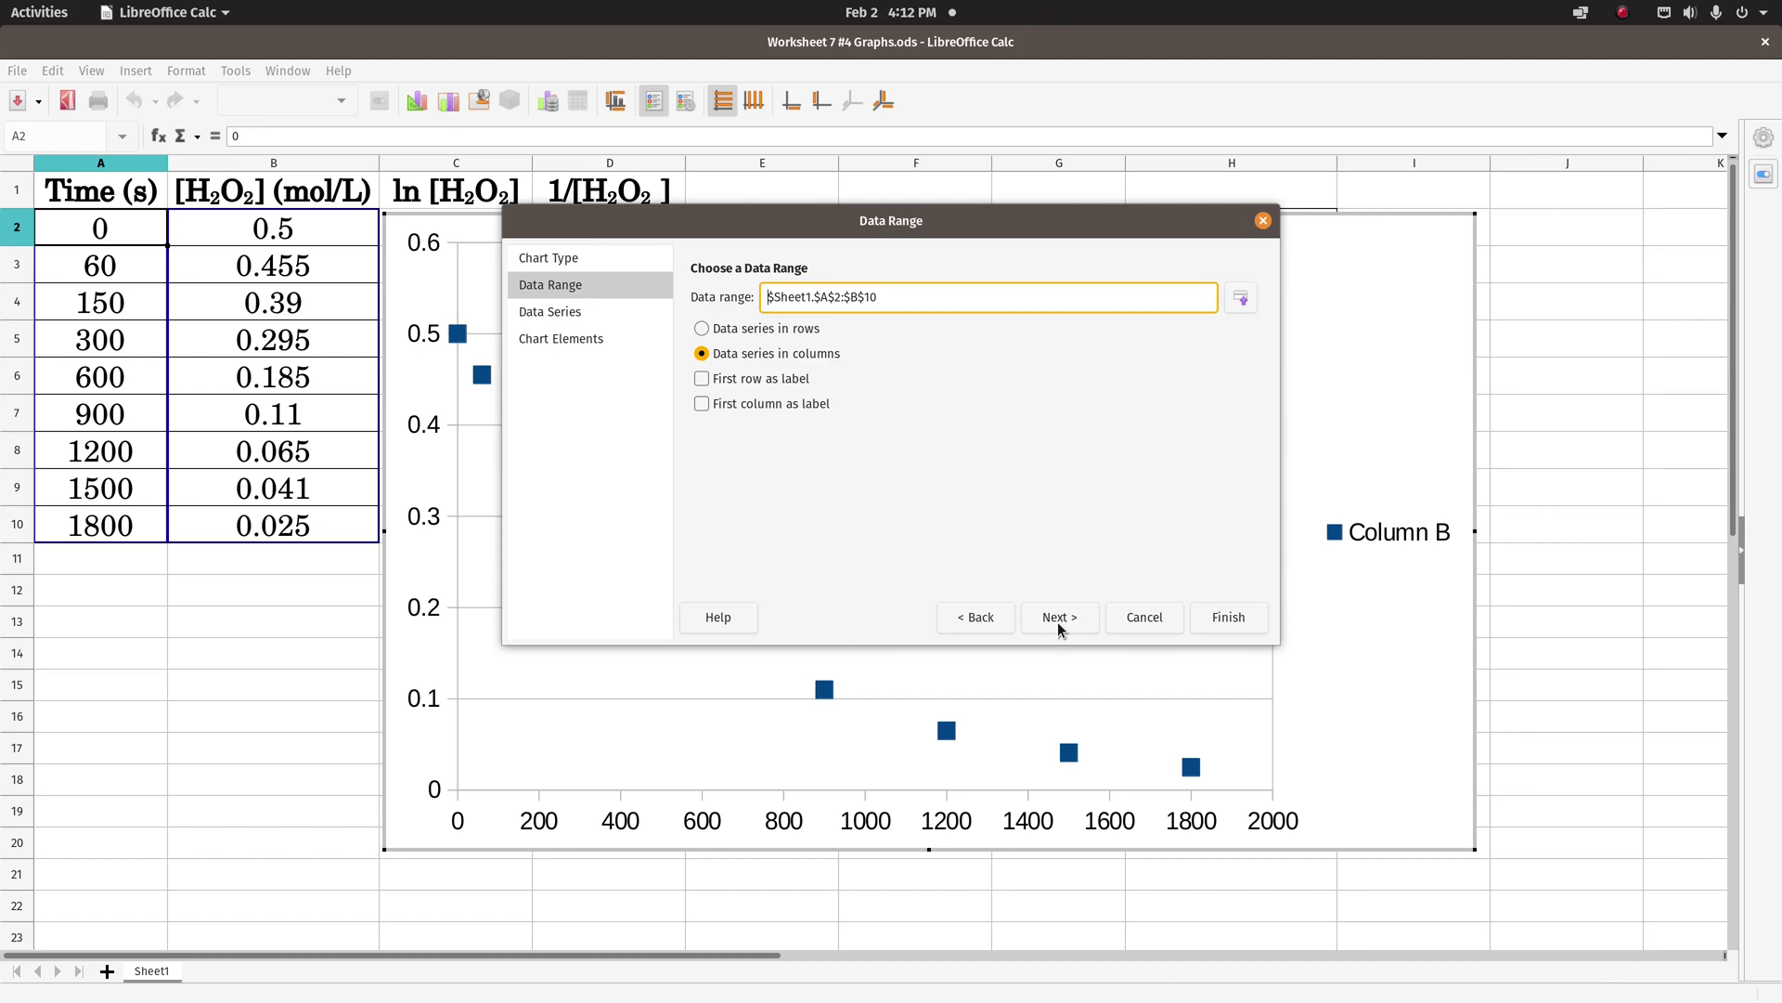
click(1058, 624)
click(1058, 620)
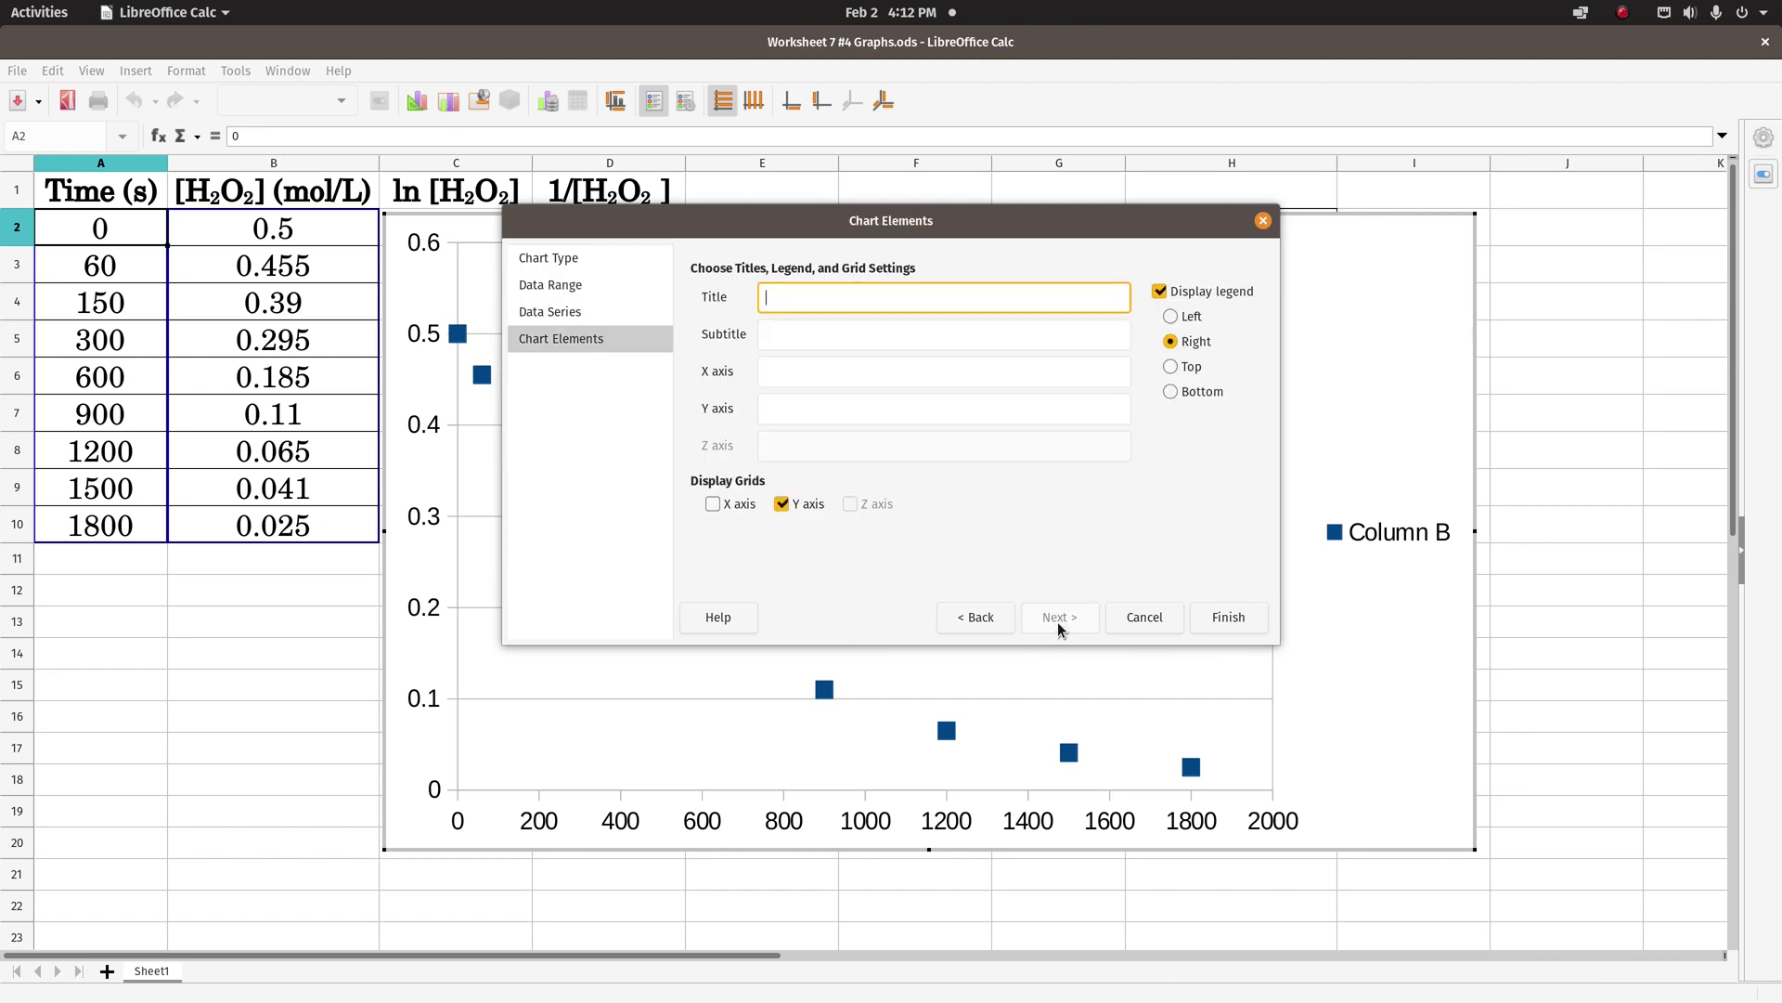
- Hide the legend, title the chart '[H2O2] vs. Time' and add the author's name as subtitle
click(1159, 292)
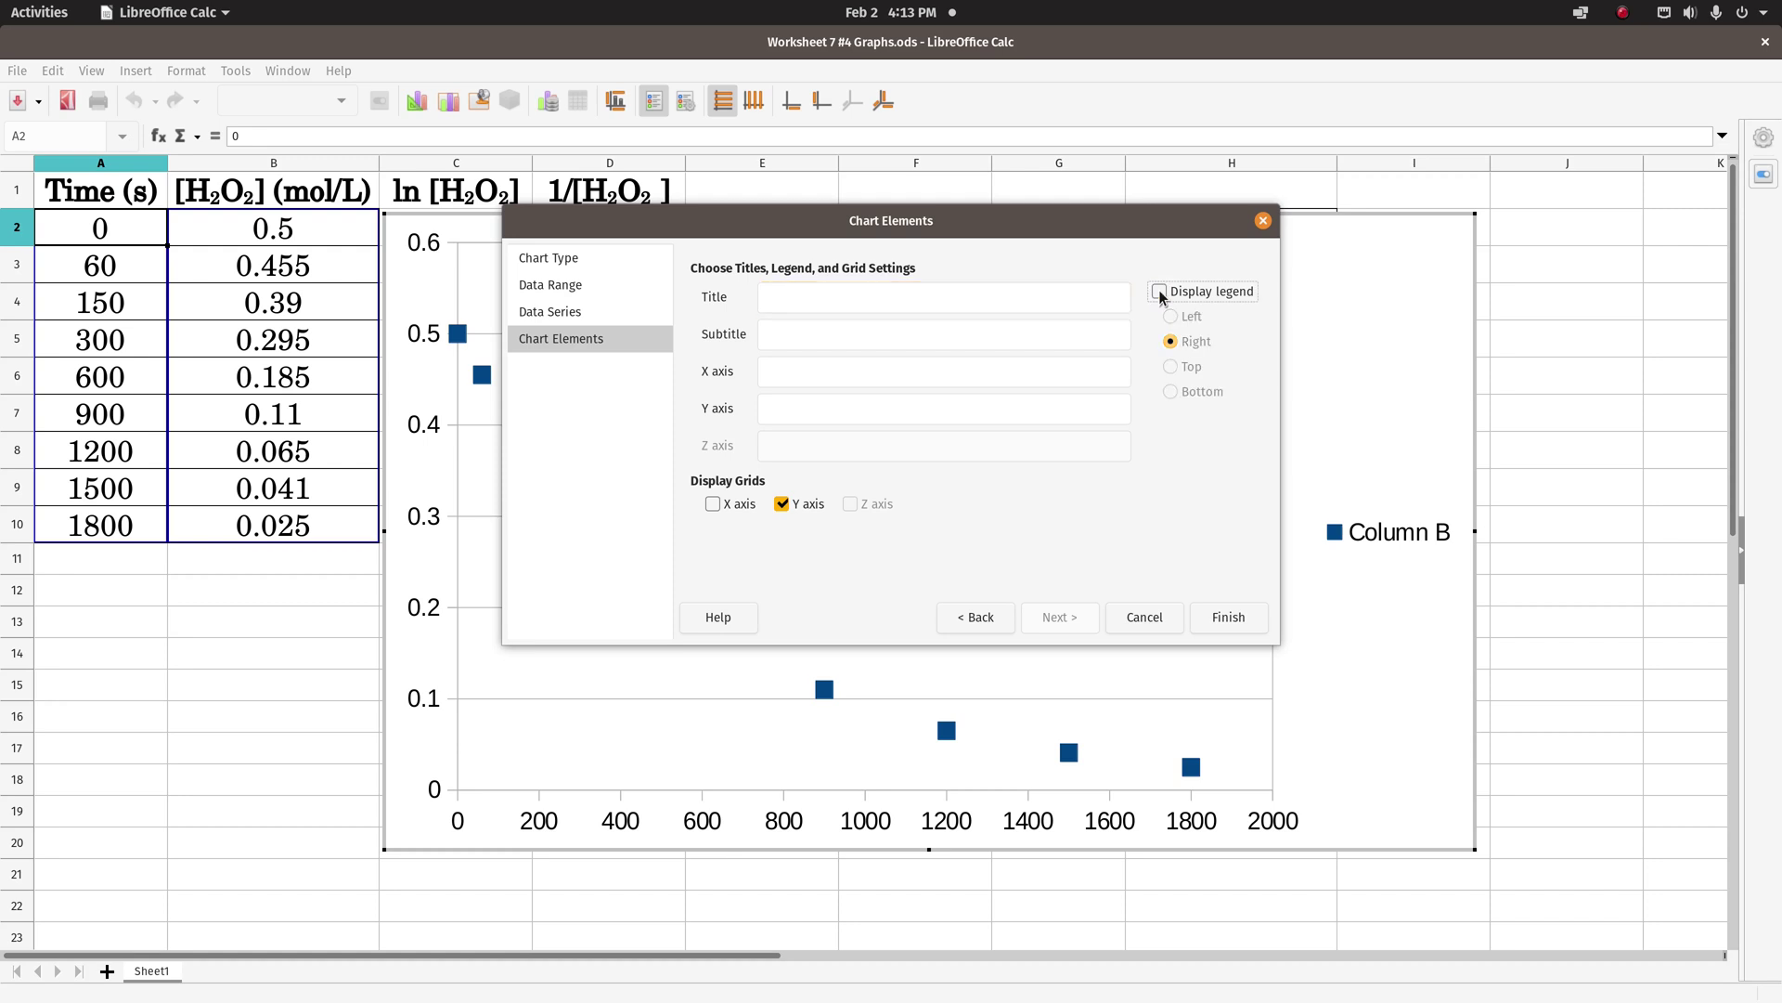
click(776, 302)
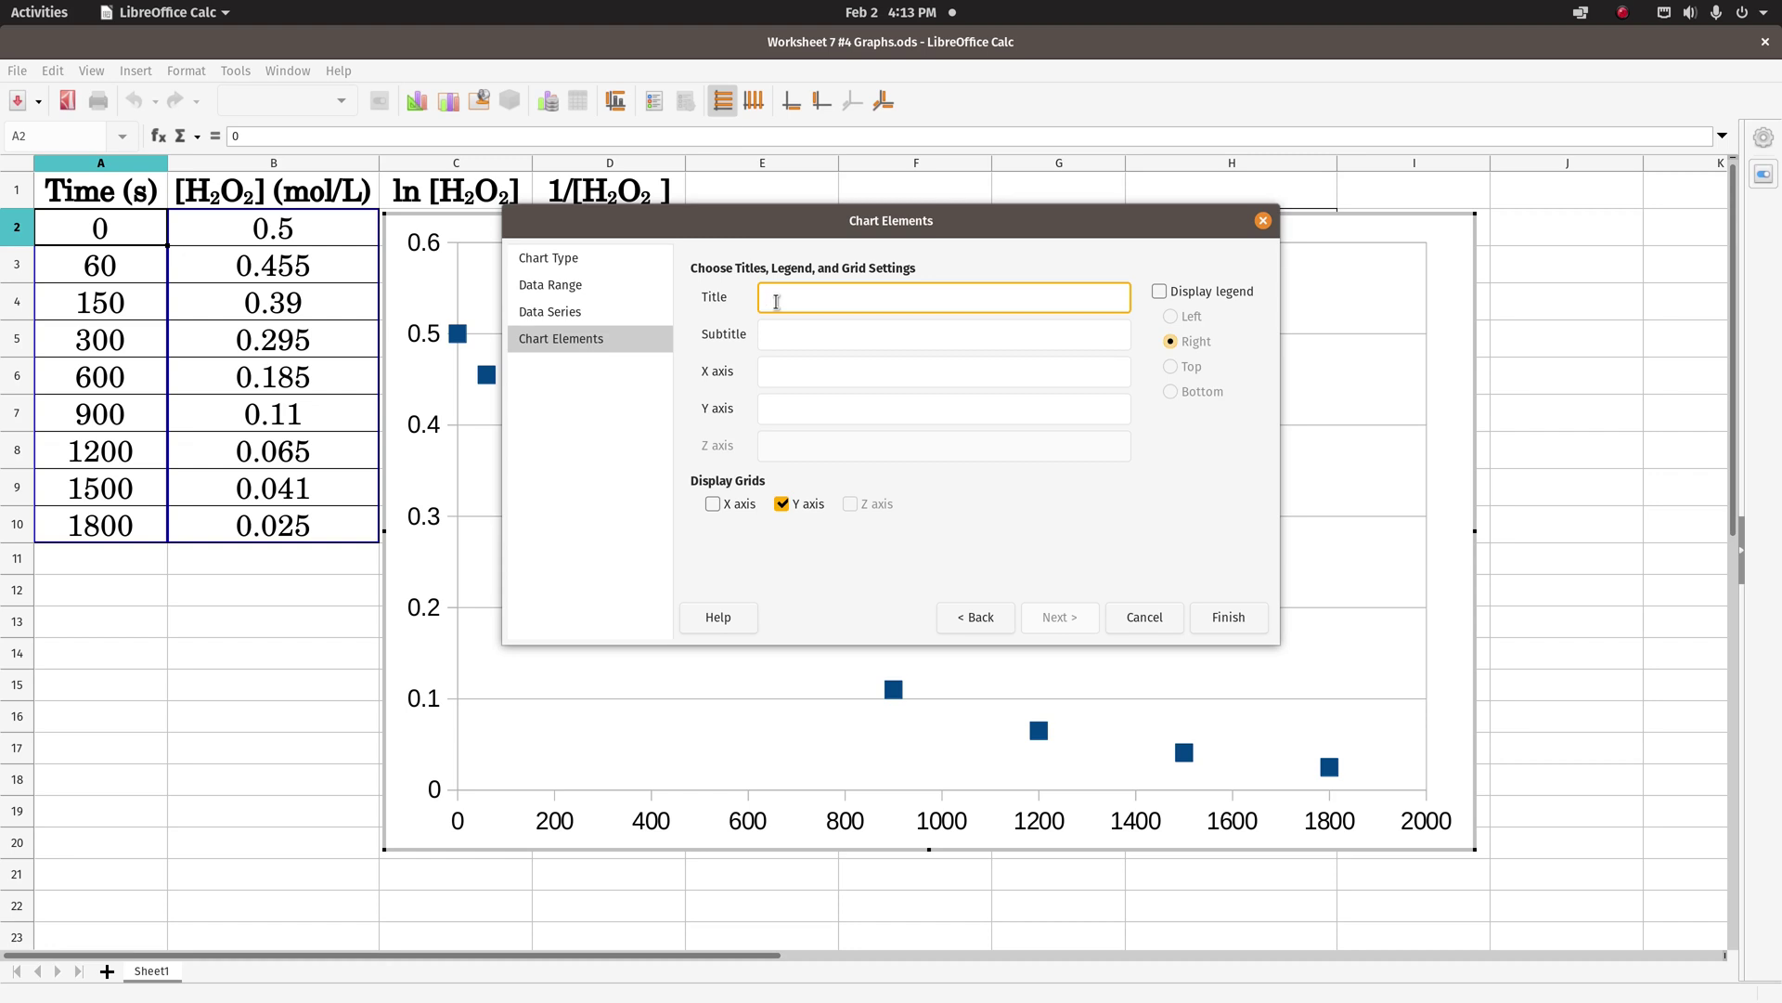
text([H2O2] vs. Time)
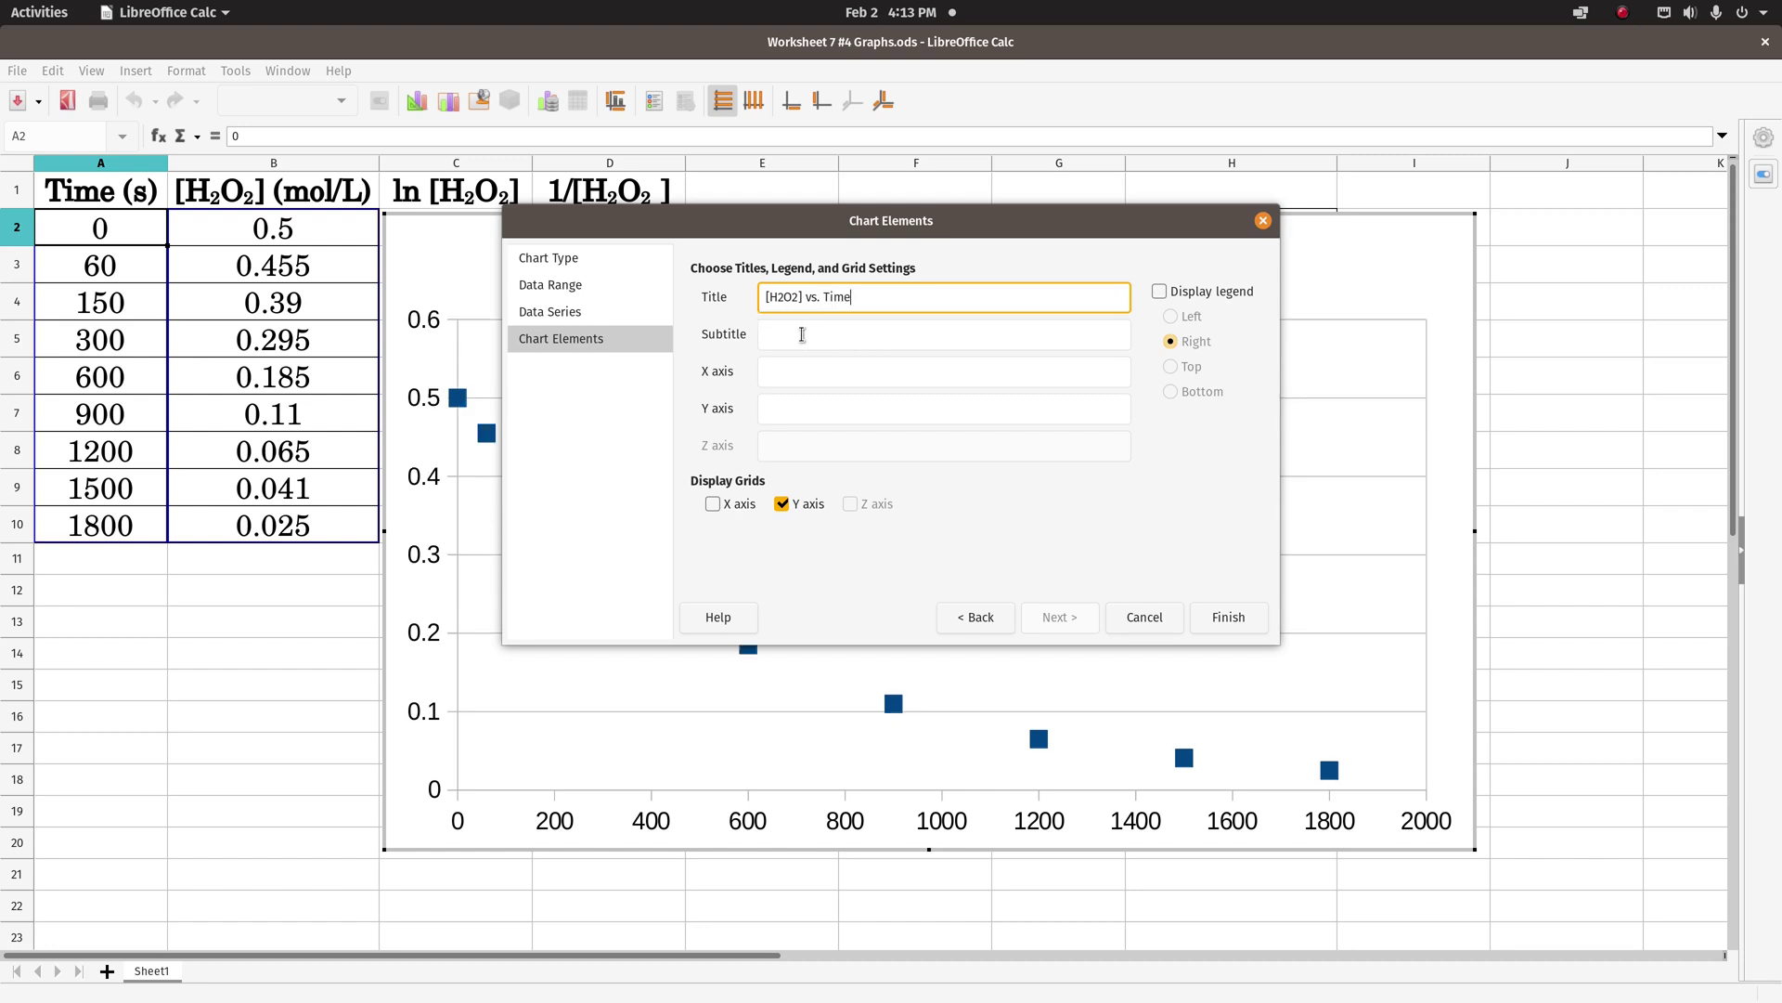
click(802, 334)
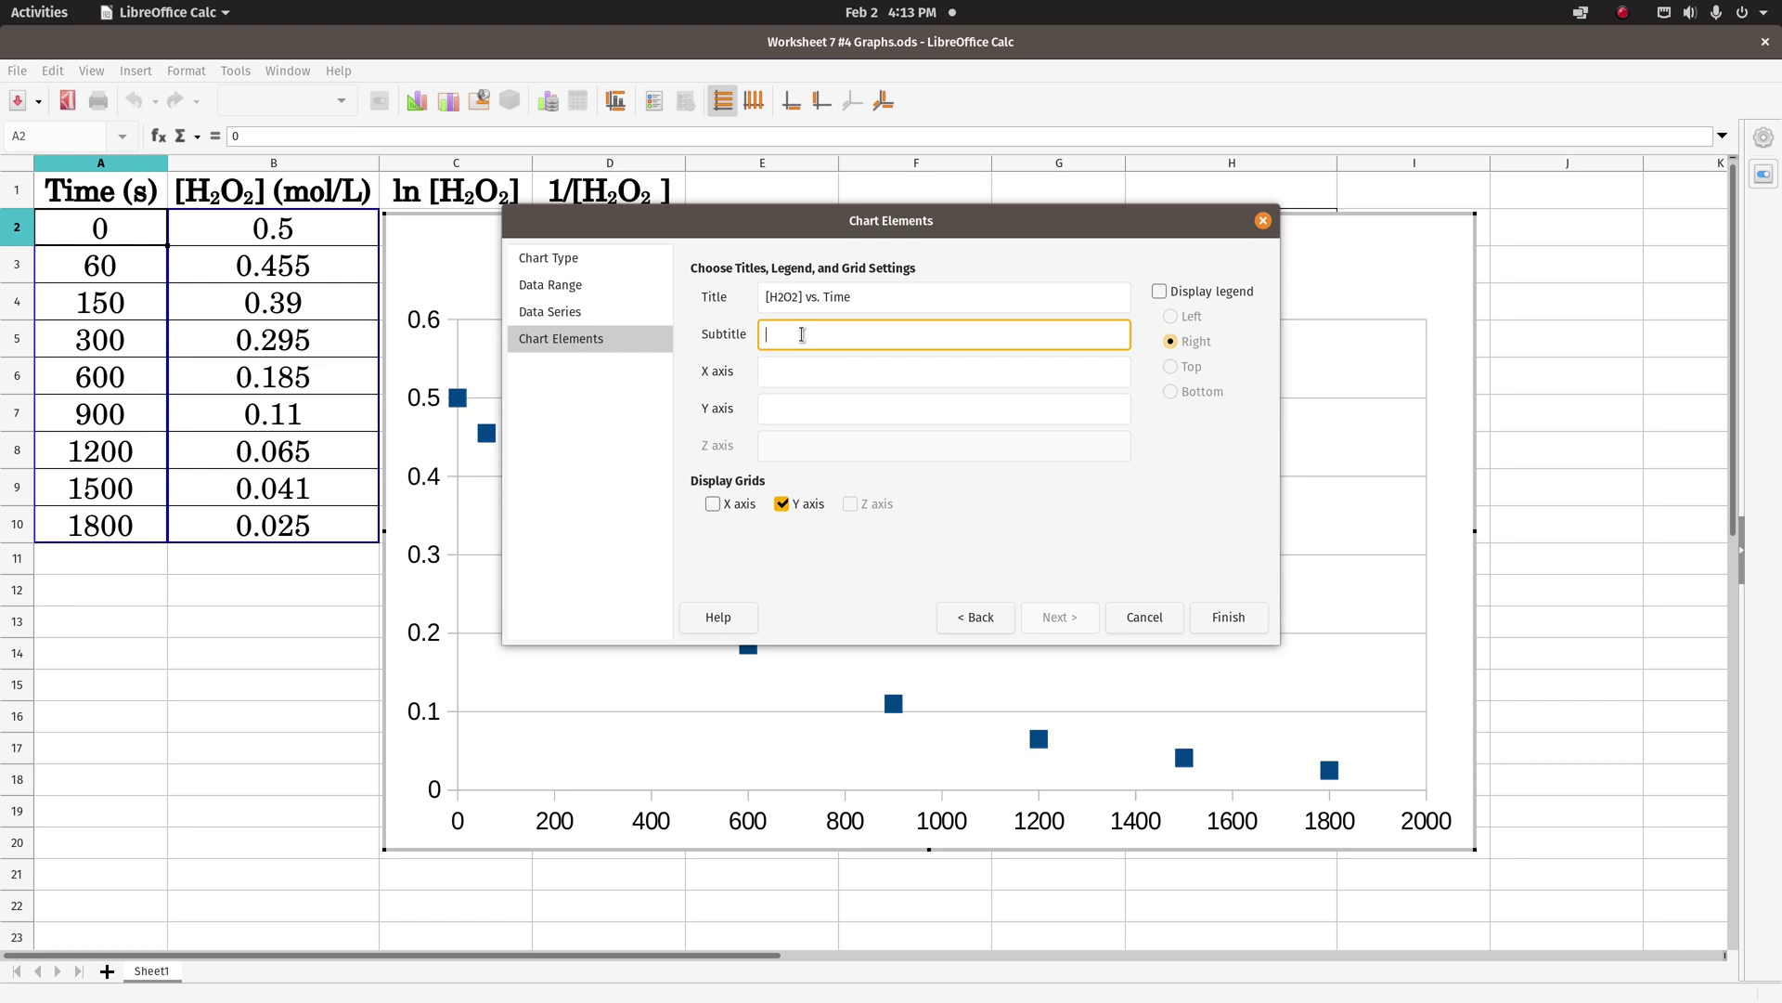
text(Joe Caddell)
- Label the axes 'Time (Seconds)' and '[H2O2] (mol/L)', add X-axis gridlines, and finish the chart
click(816, 369)
text(Time)
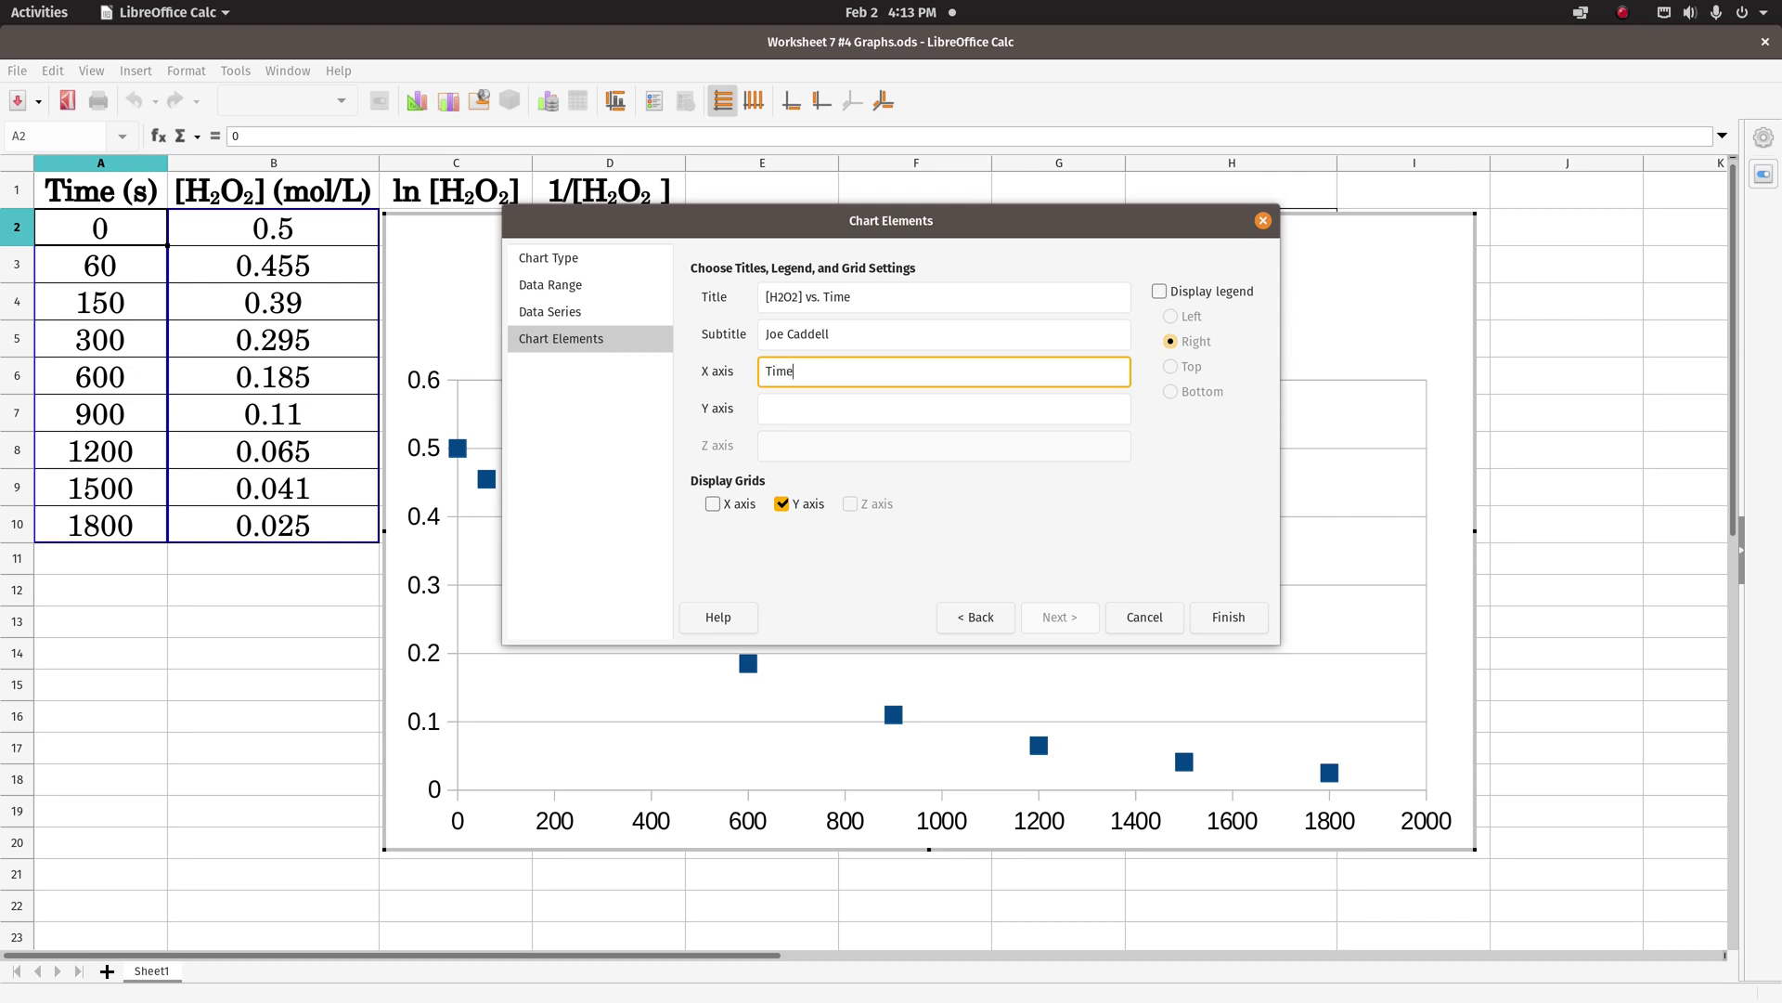
text( (Seconds)
click(827, 409)
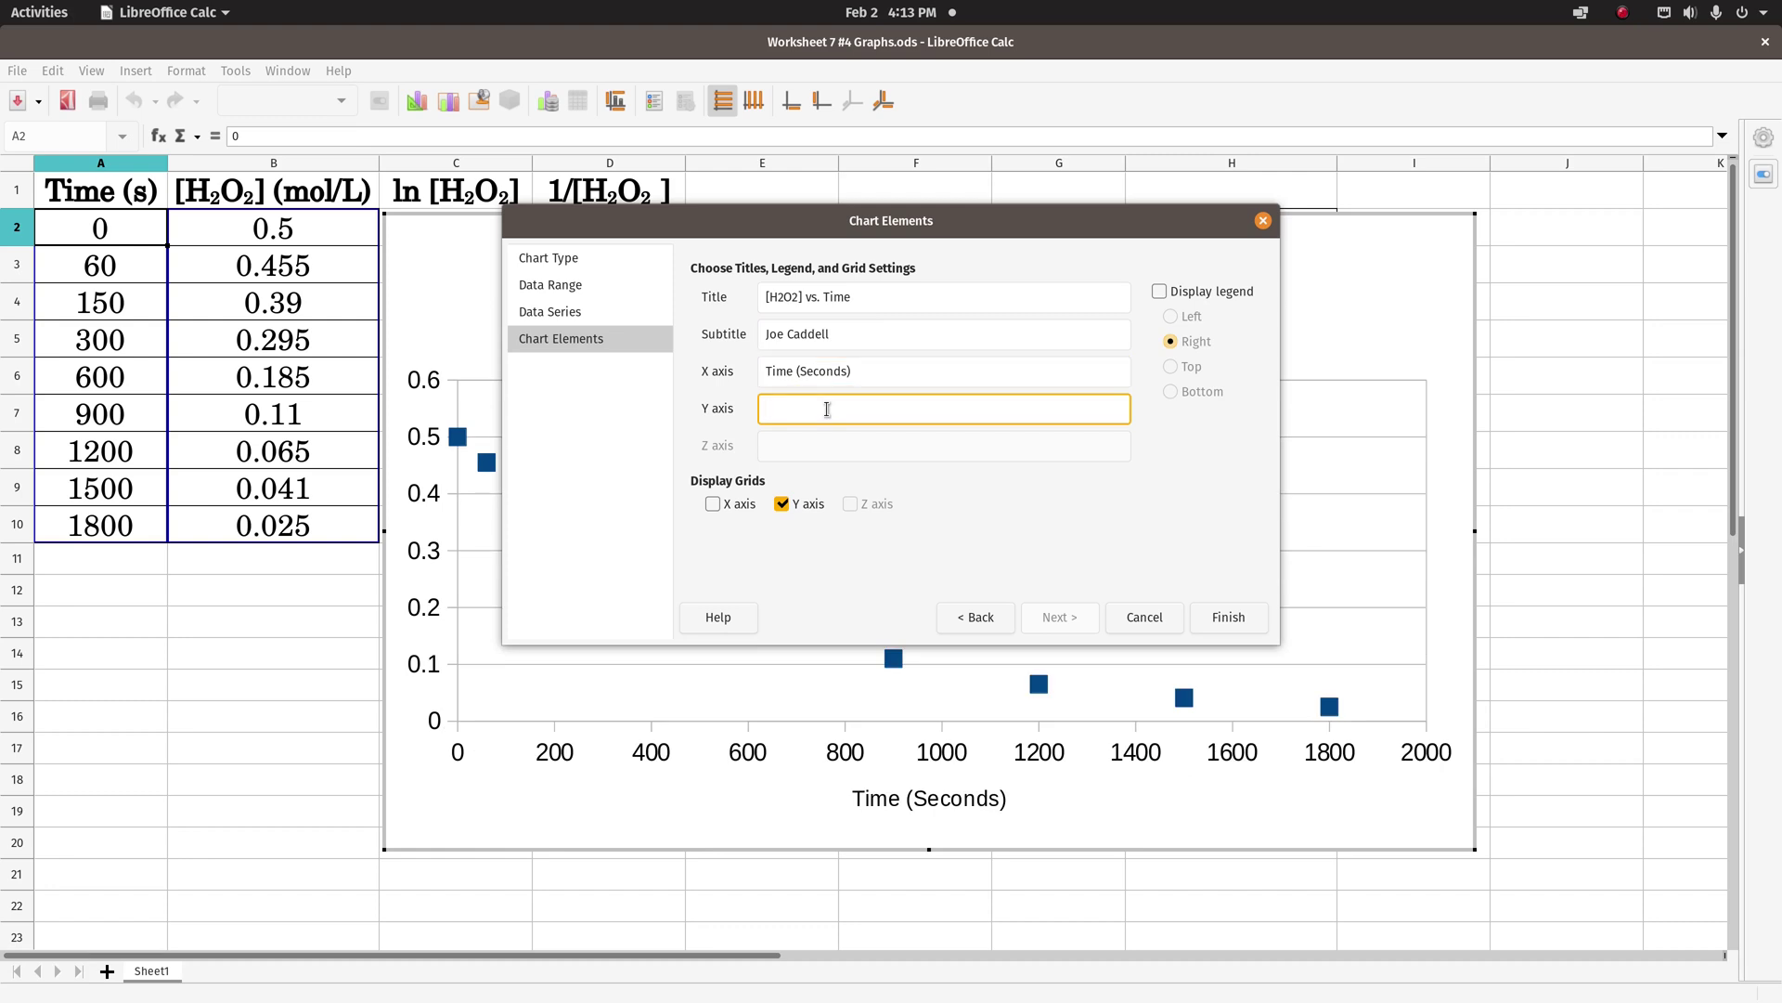
text([H2O2] (mol/L))
click(712, 504)
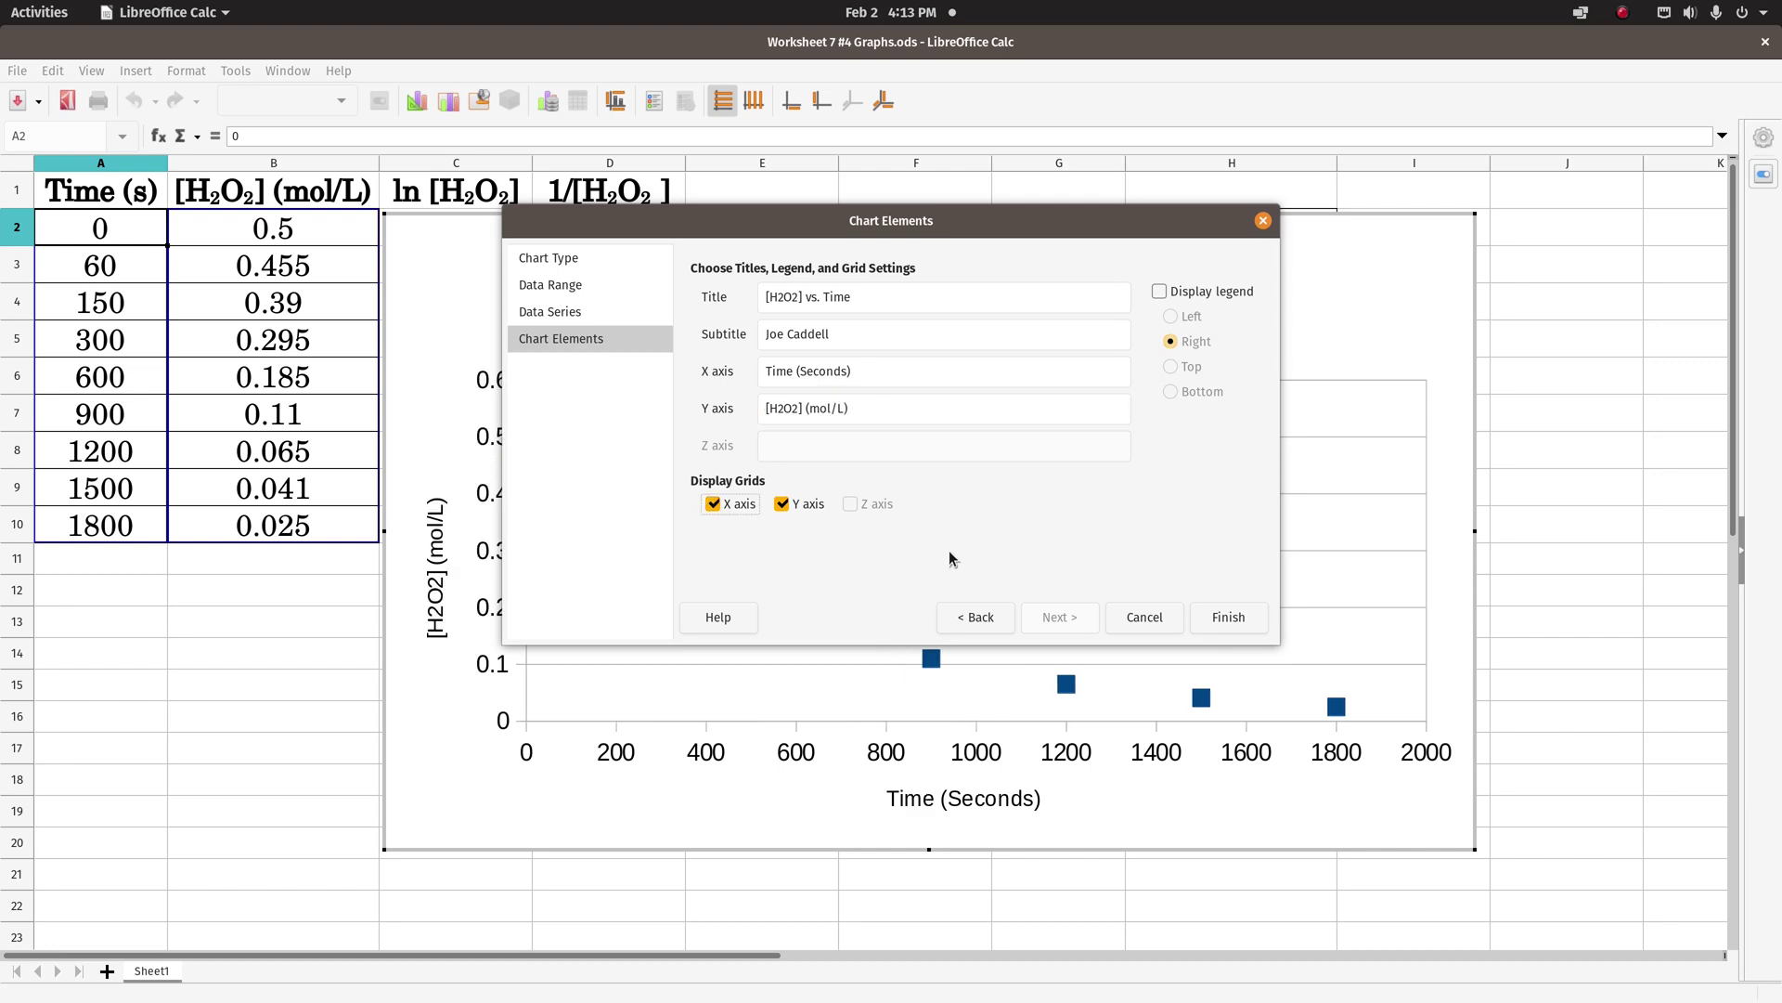
click(1241, 624)
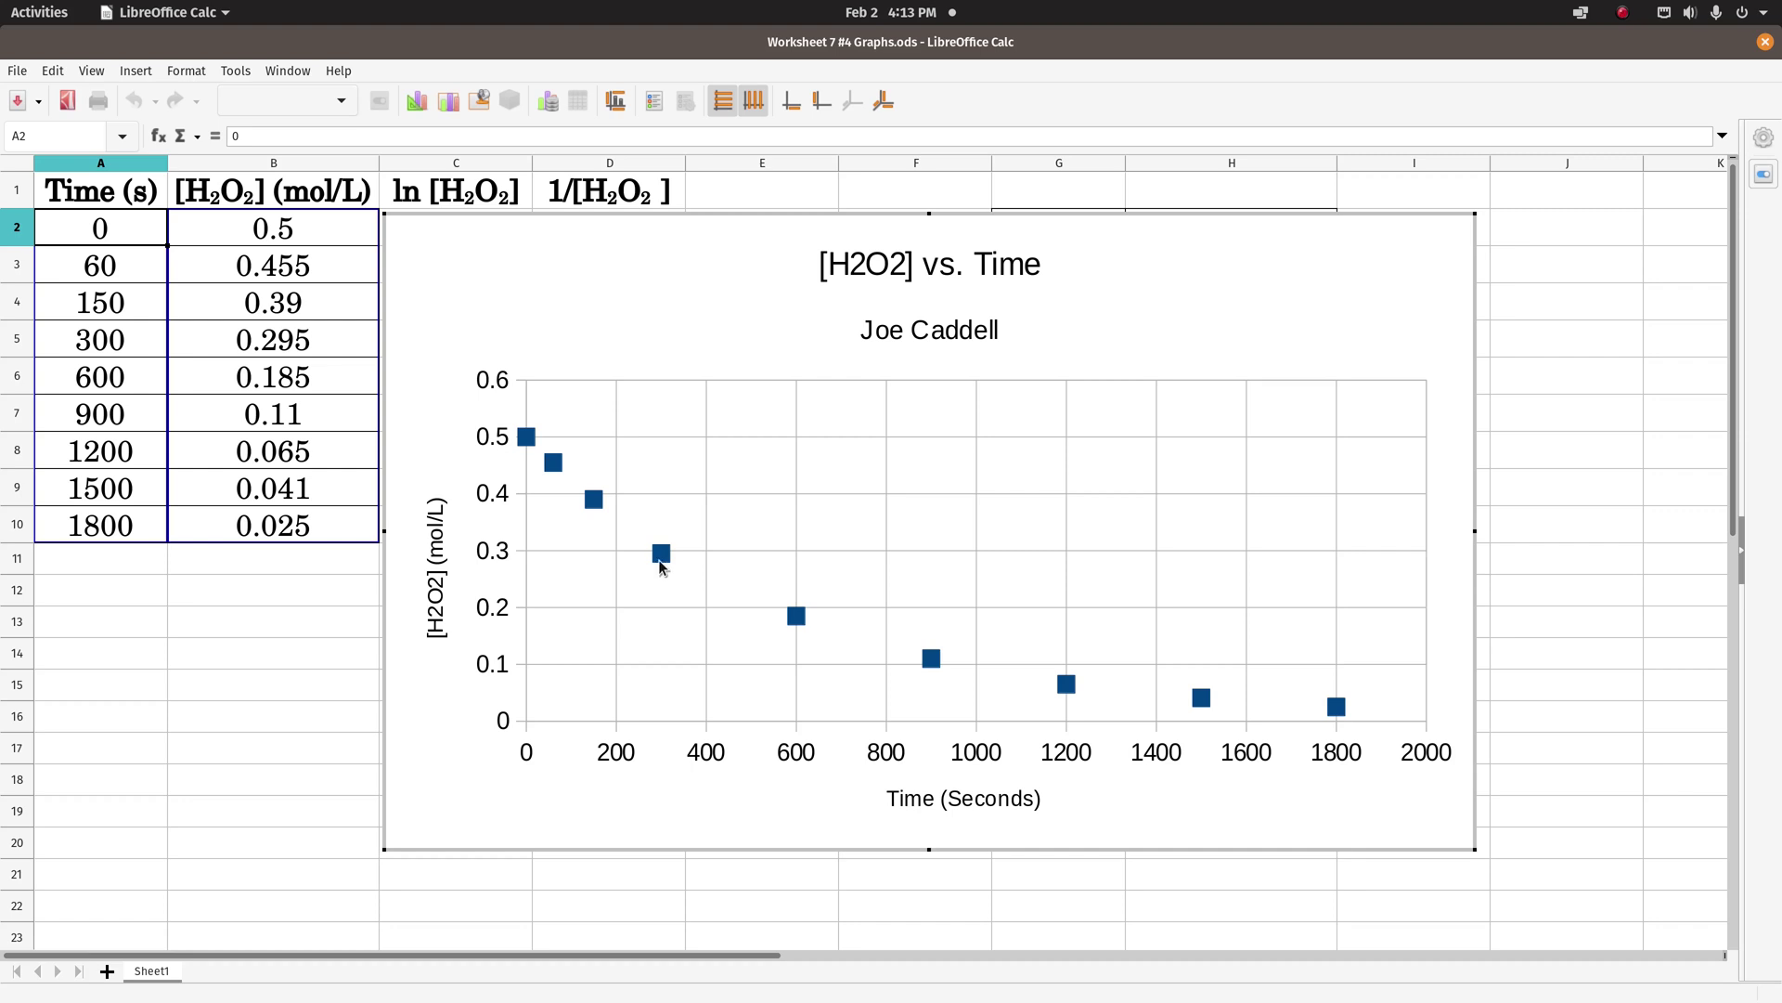
- Add a linear trendline to the [H2O2] series with equation and R² shown, moving the label clear of points
click(662, 555)
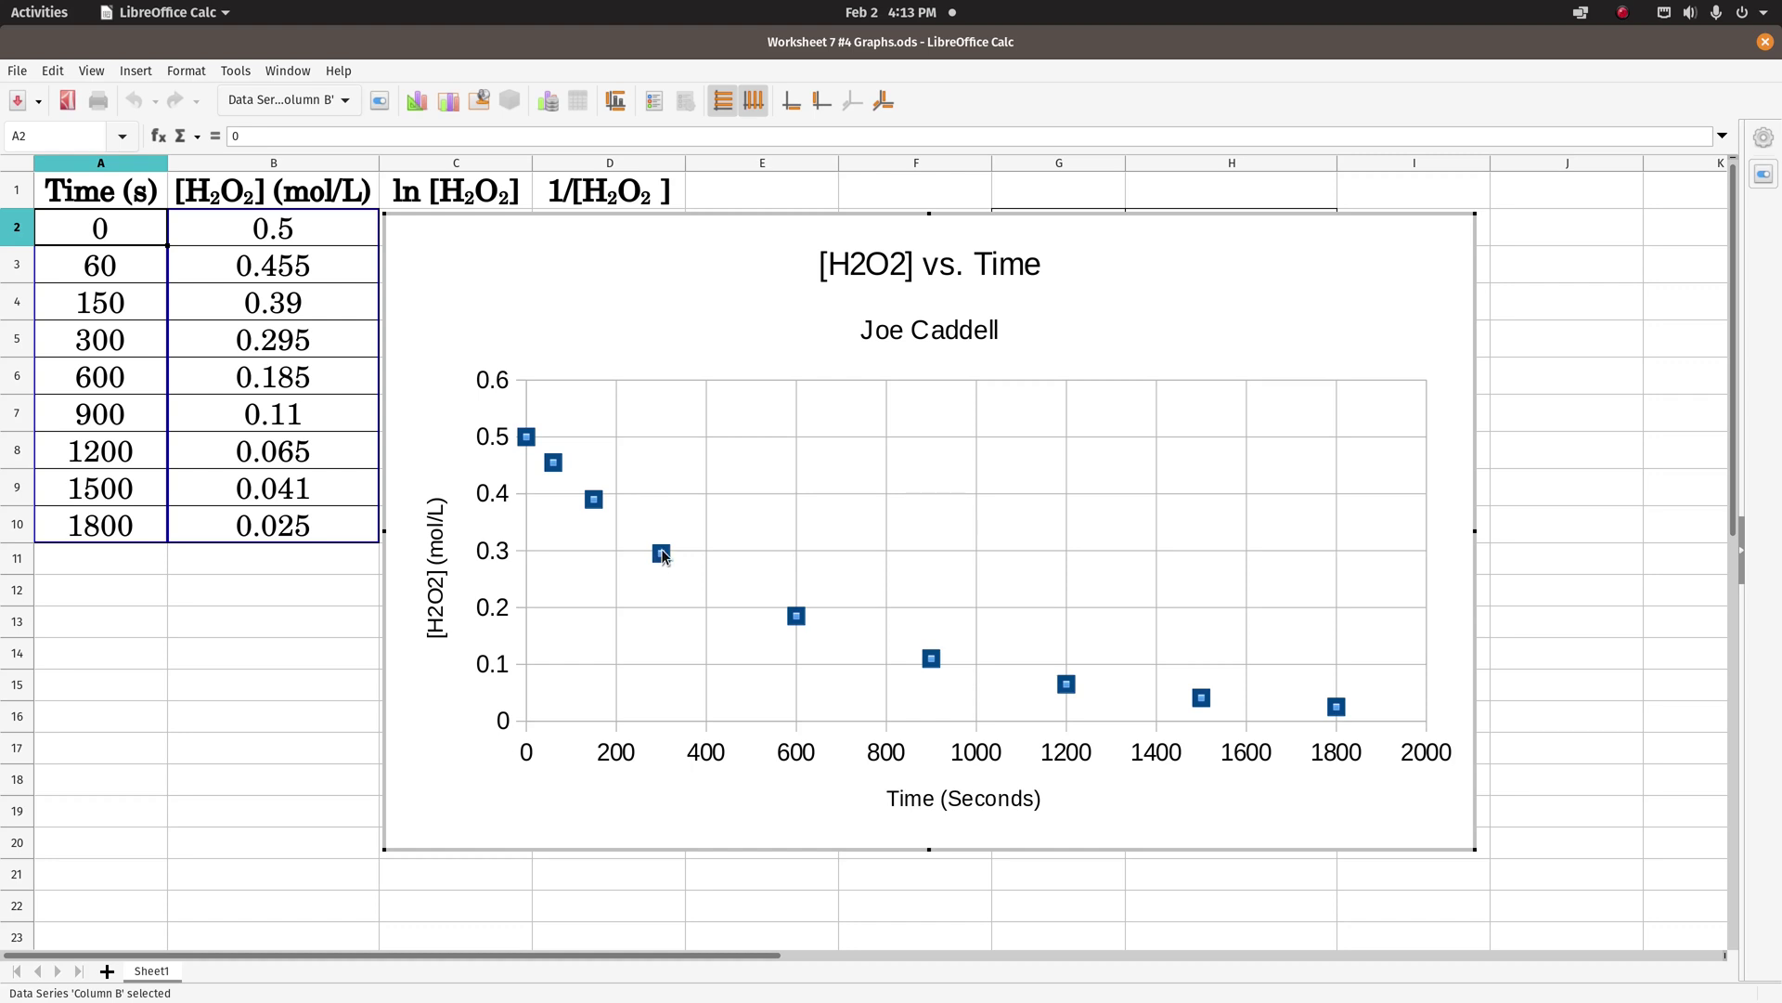
right_click(662, 557)
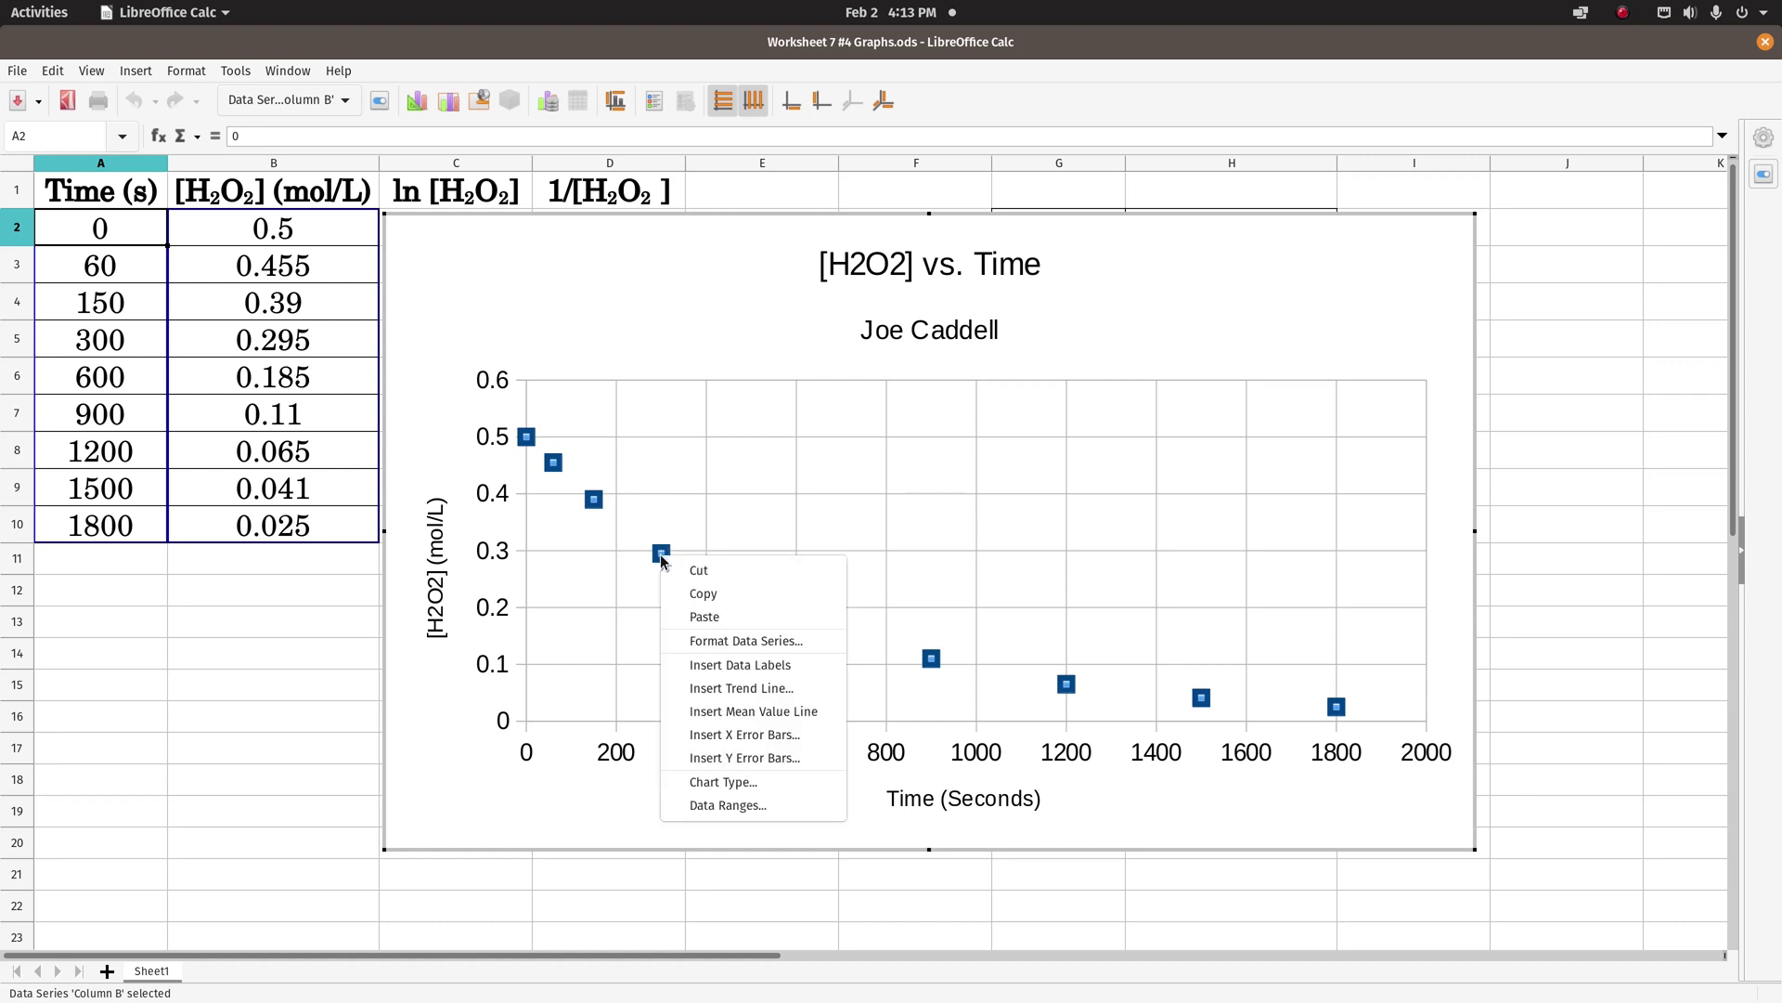
click(712, 691)
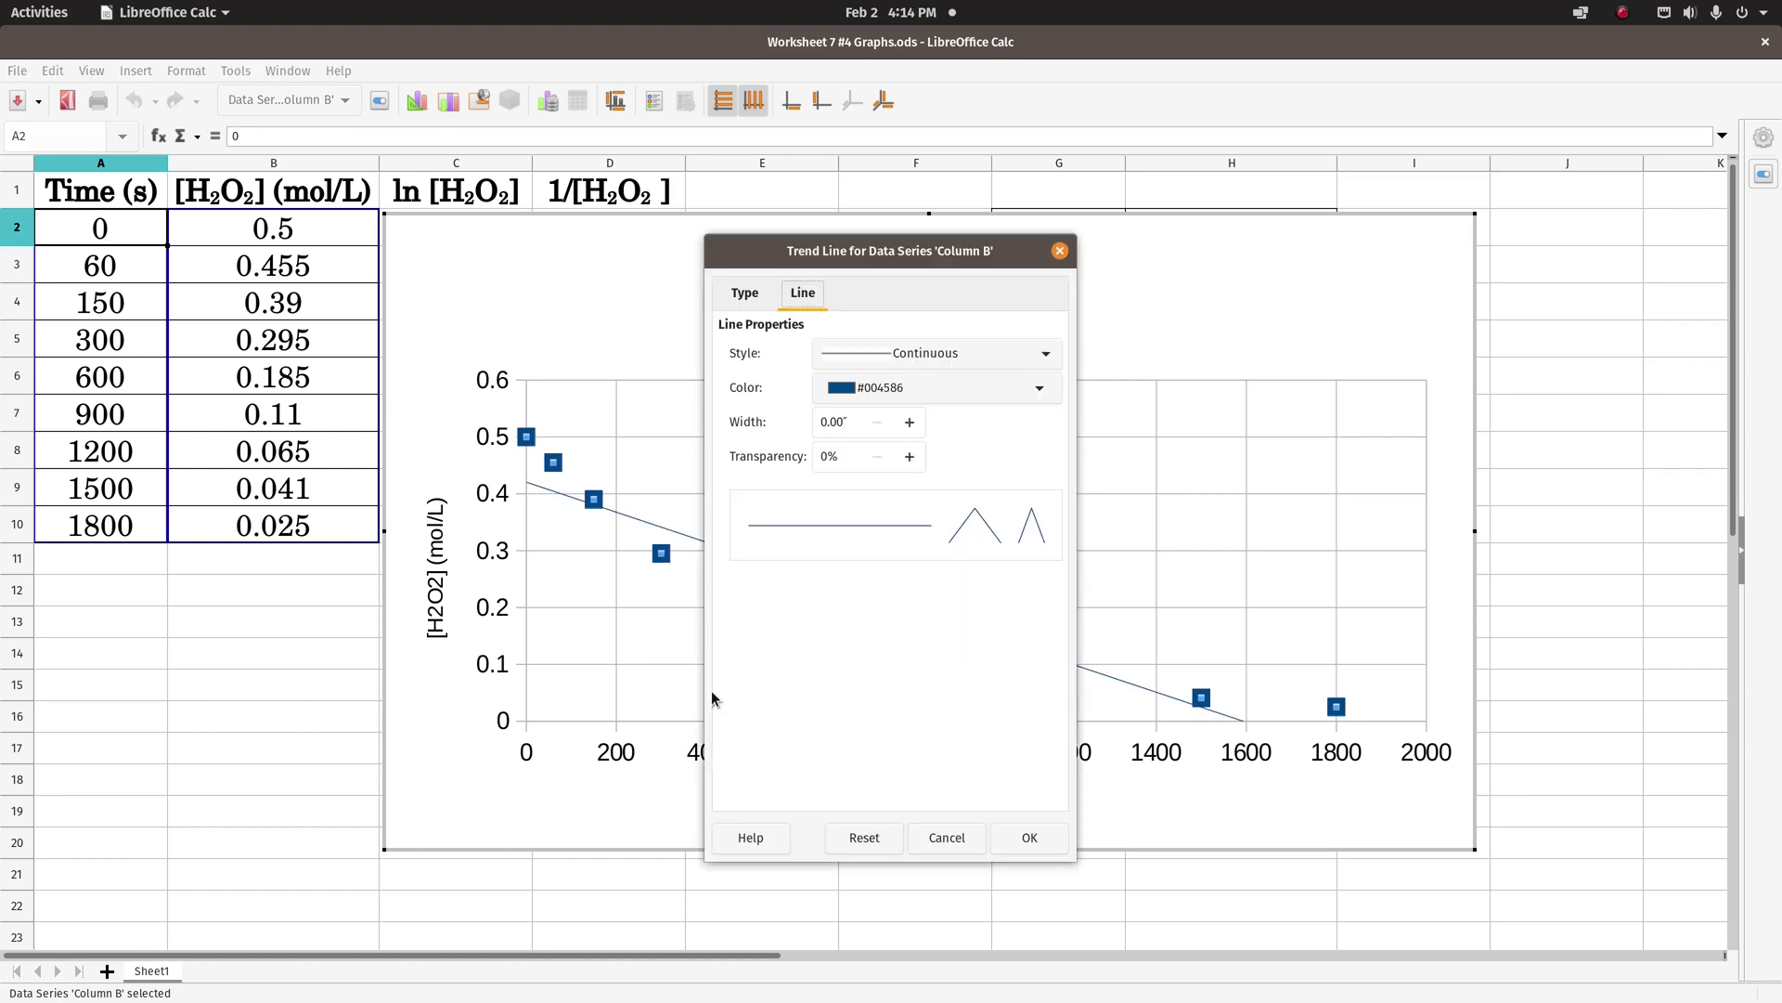
click(747, 296)
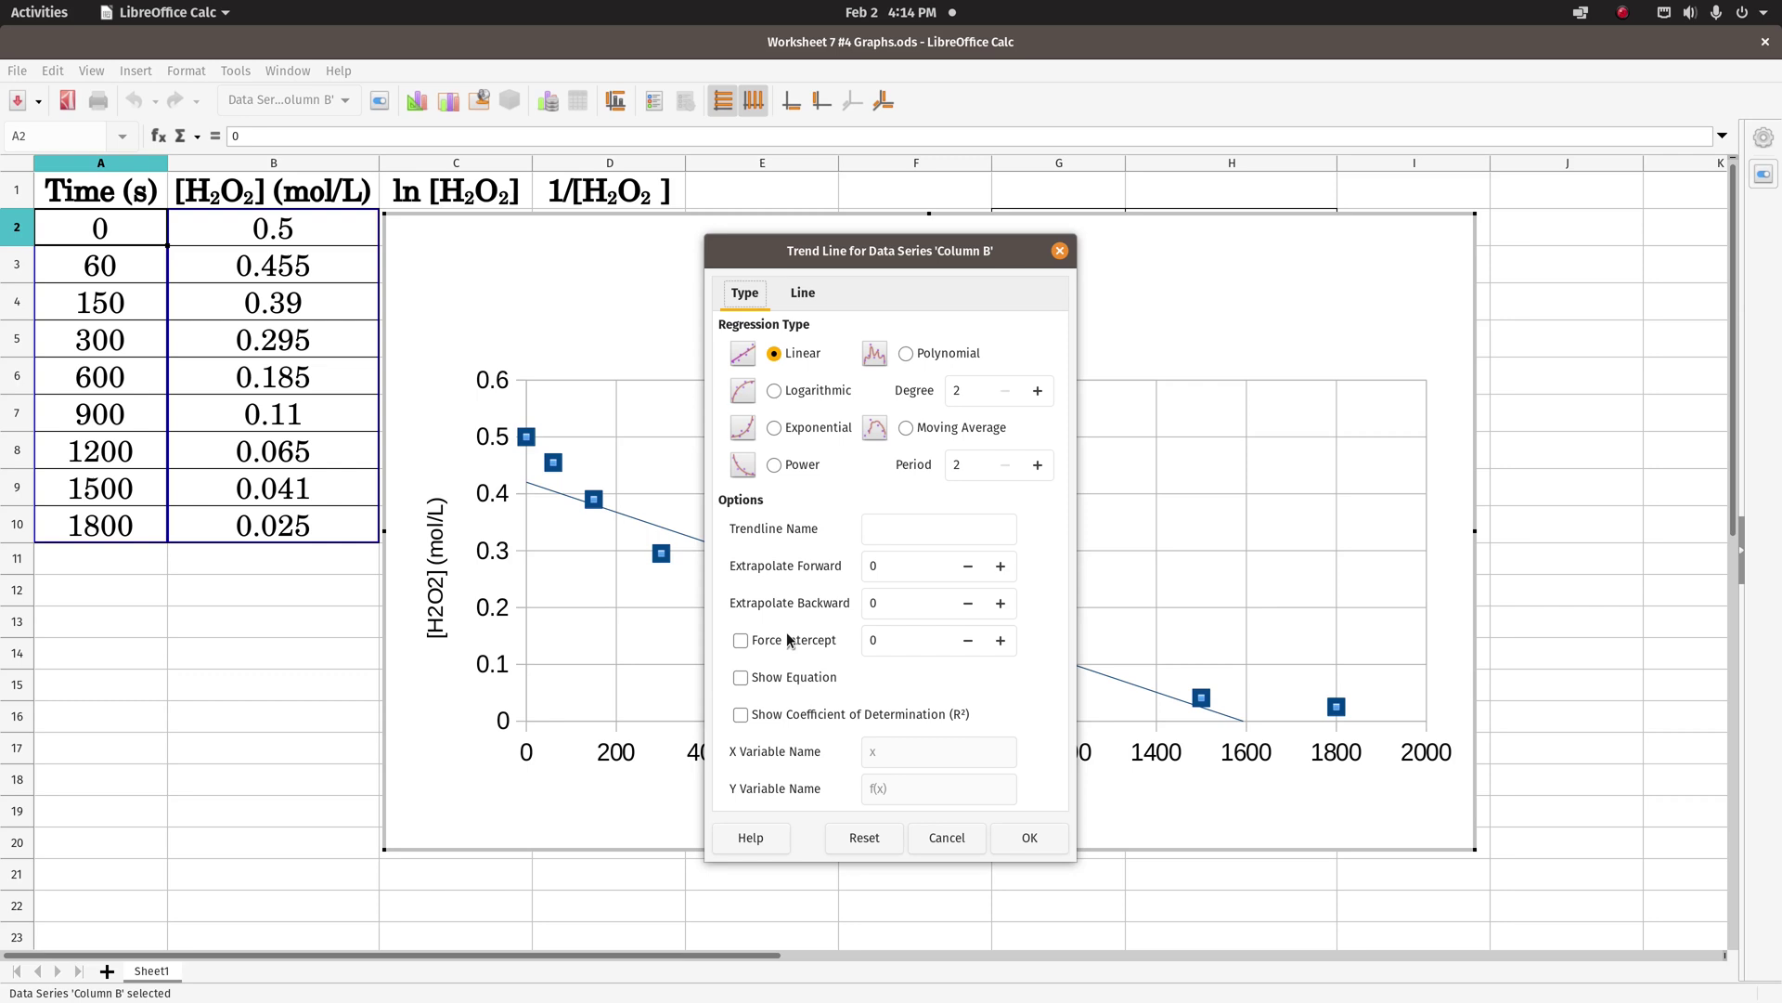
click(741, 678)
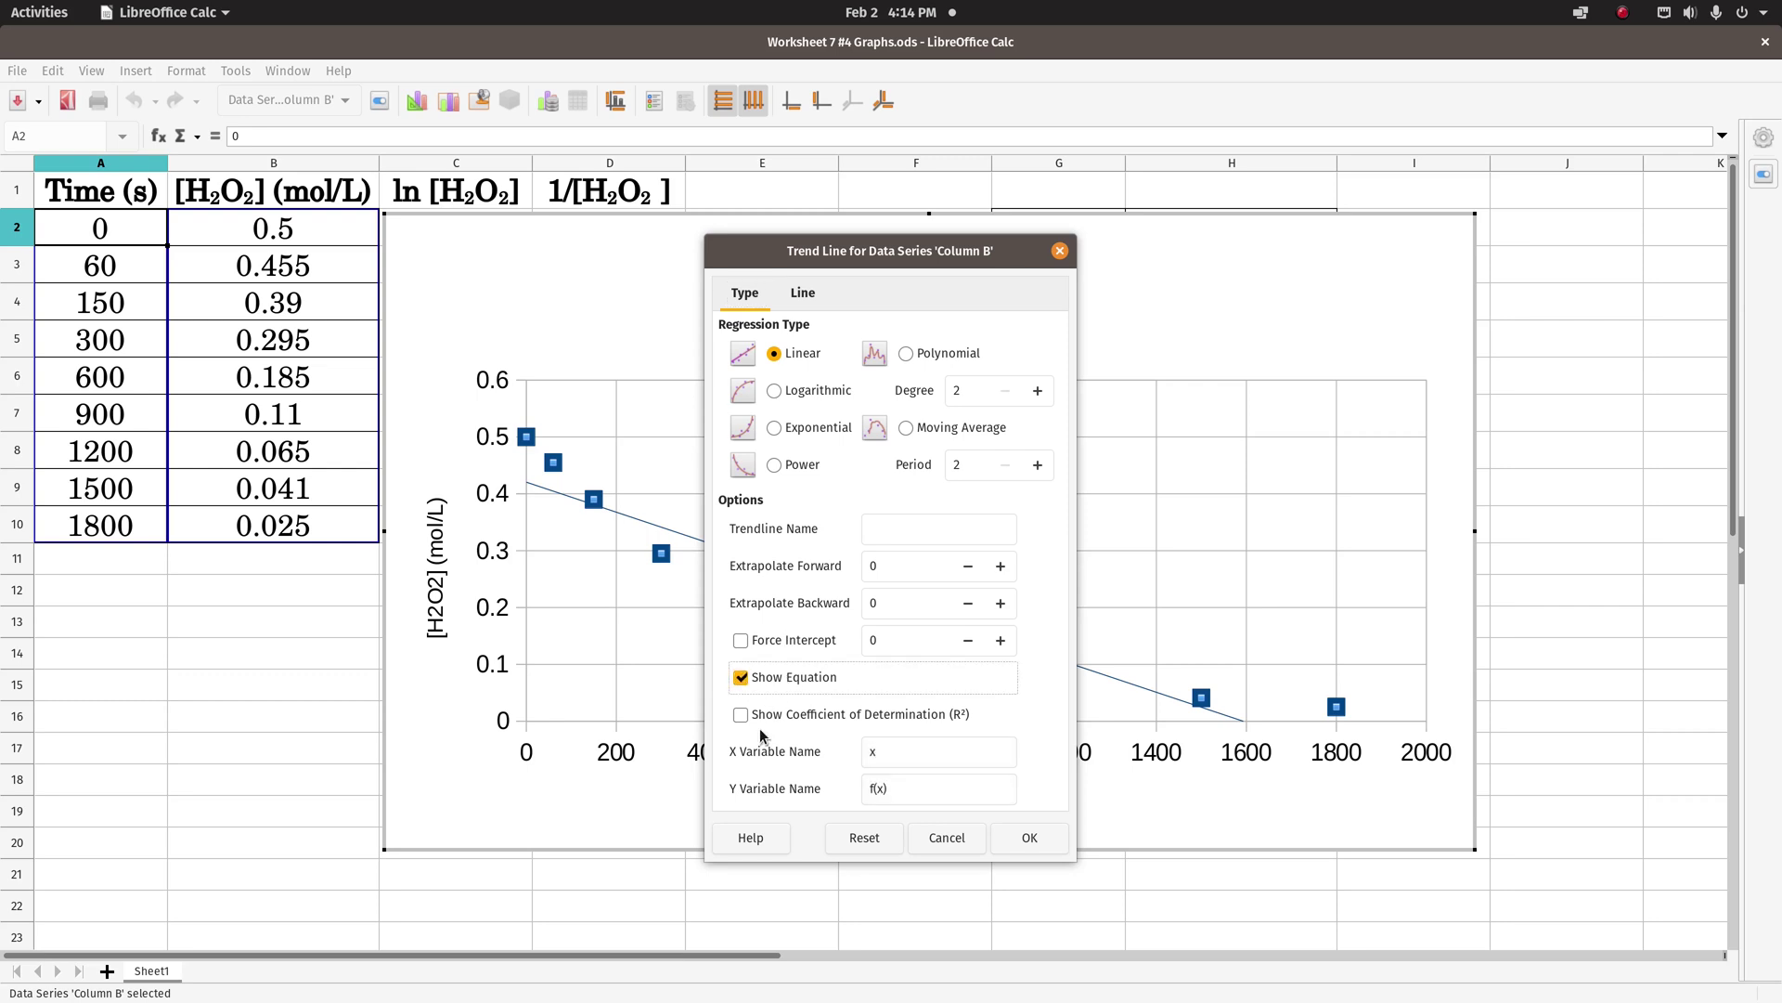
click(741, 715)
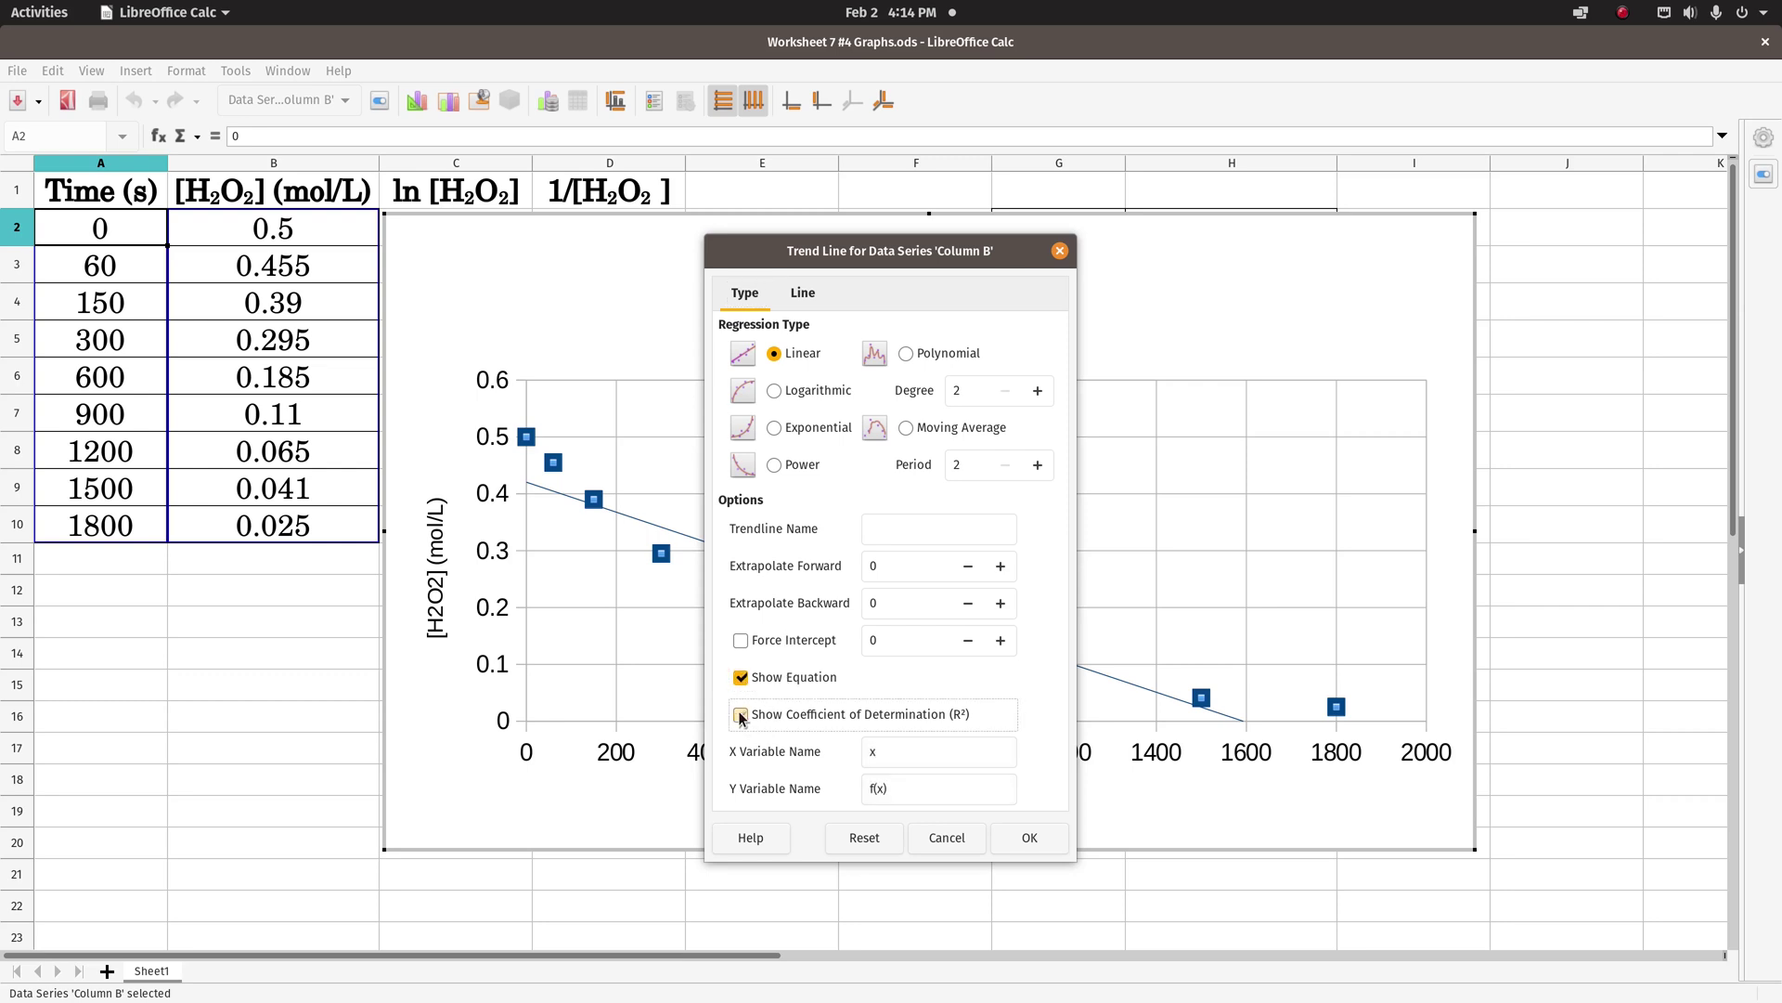
click(1039, 838)
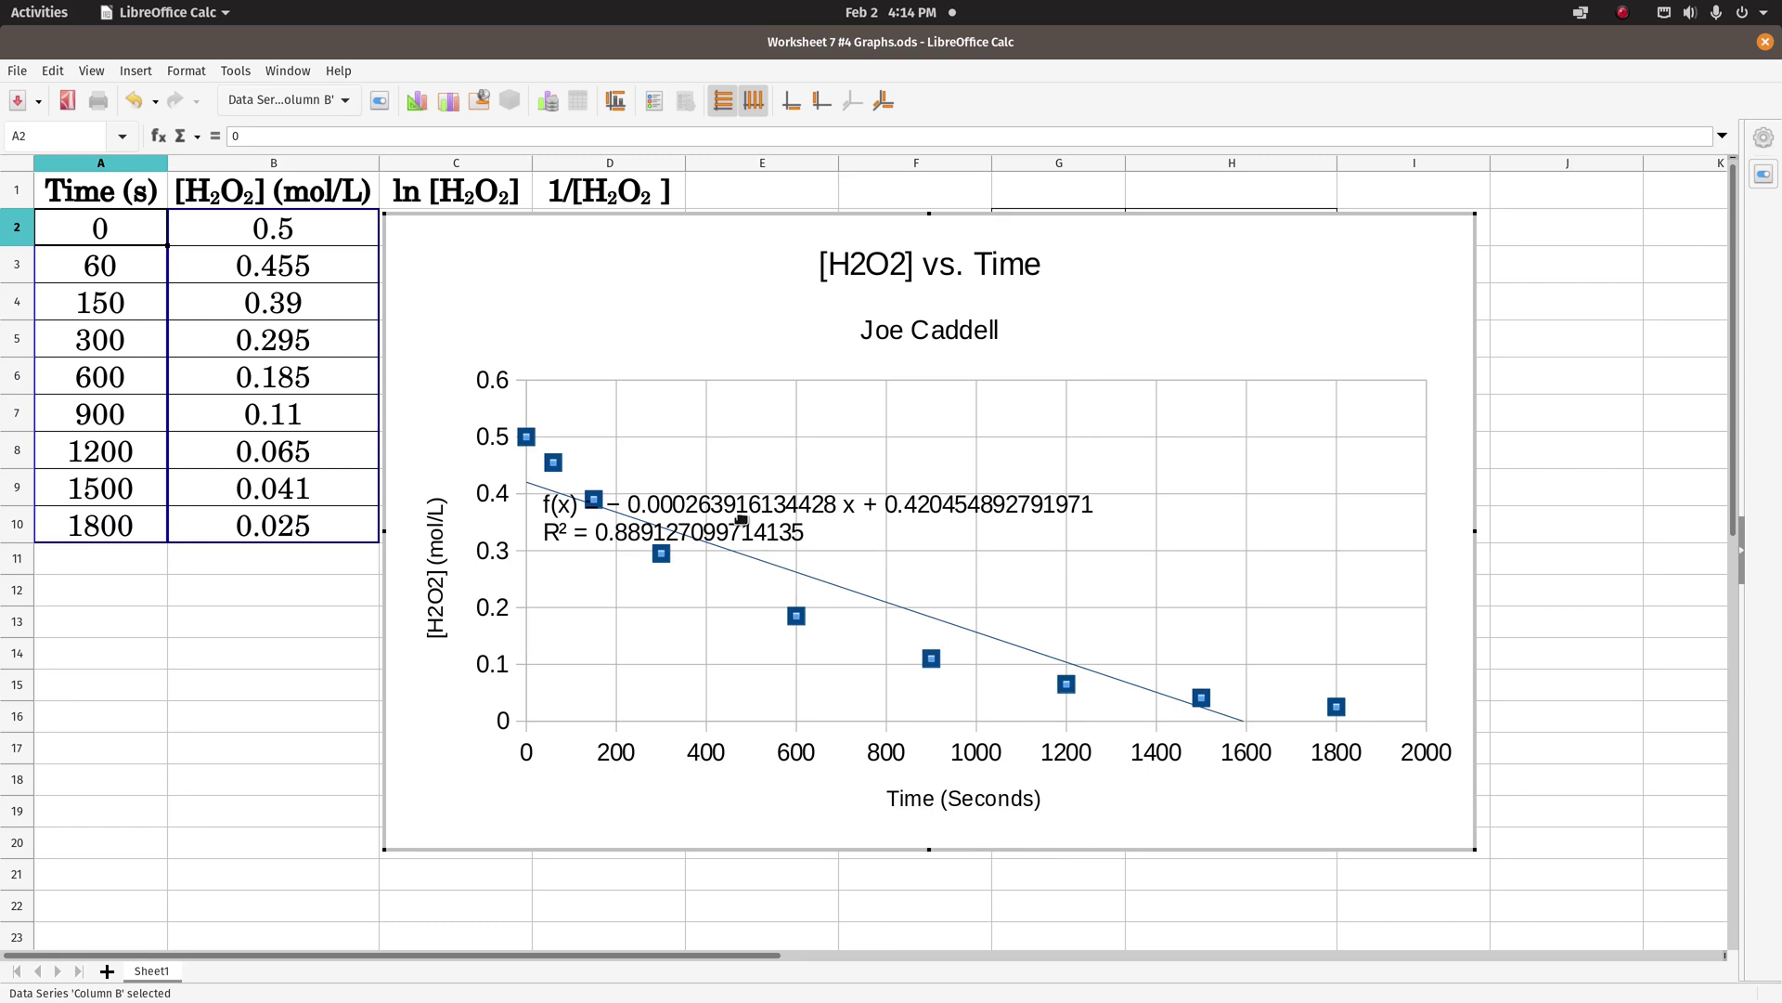
drag(758, 510, 871, 442)
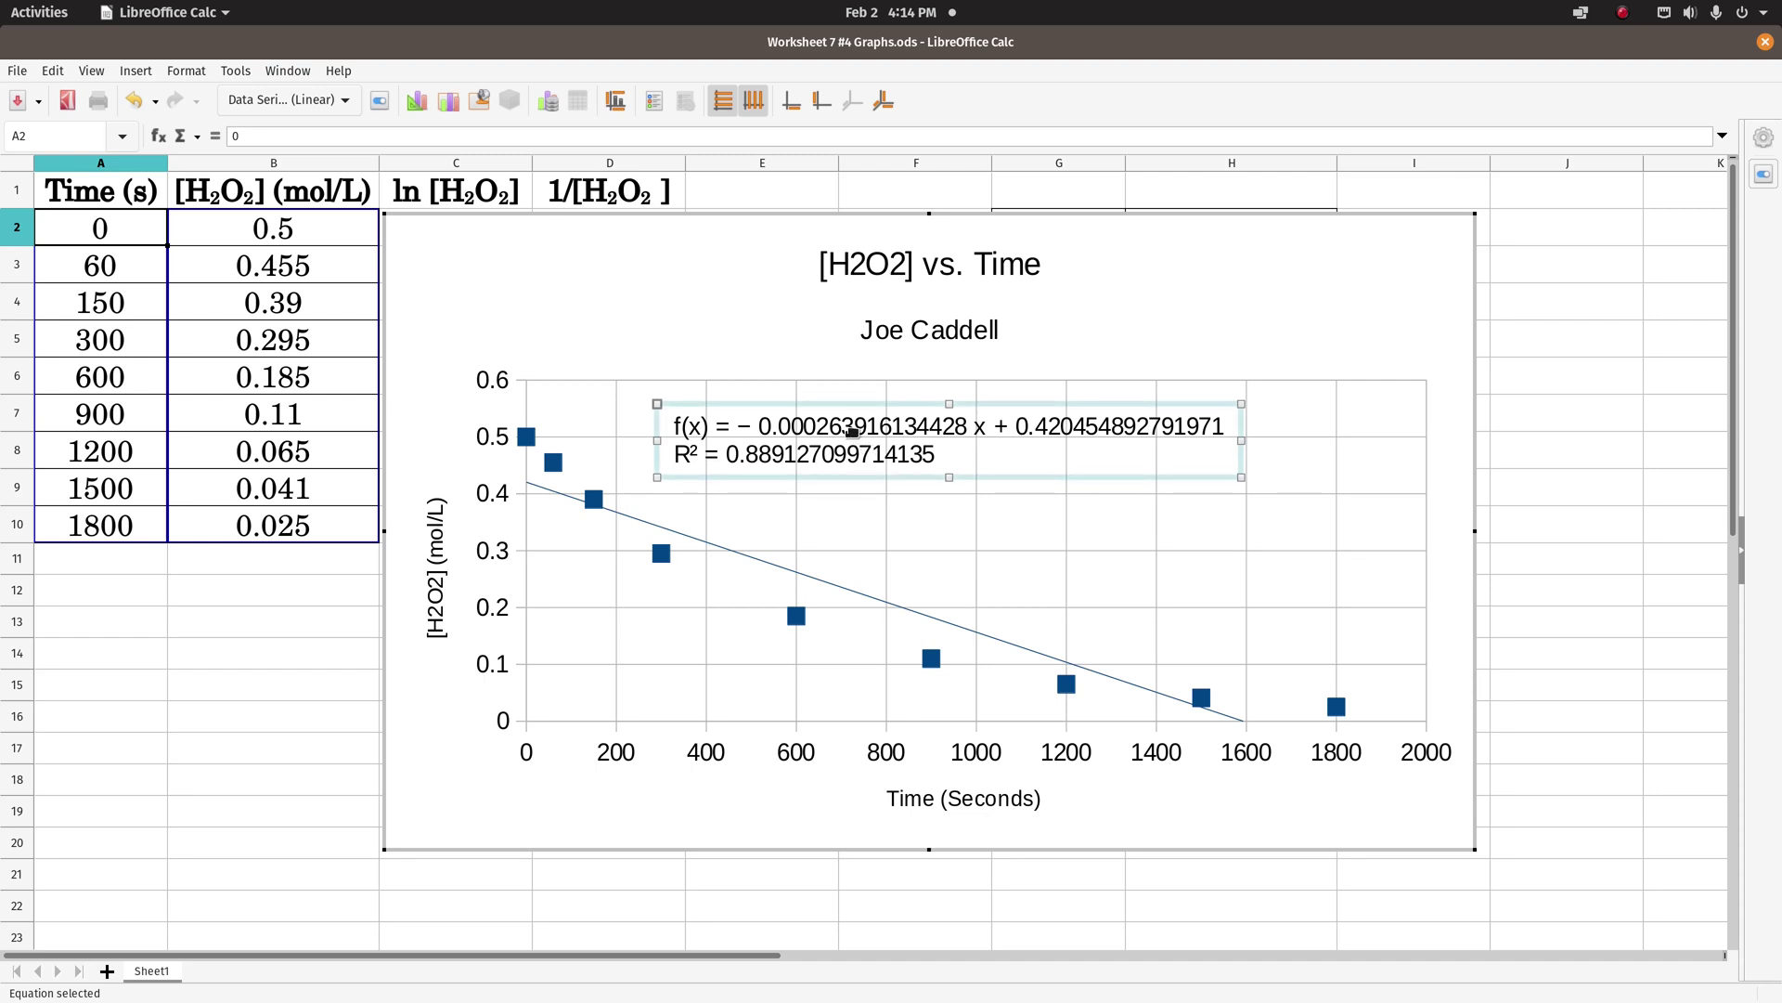
- Format the trendline equation with 6 decimal places and move its label higher in the plot
right_click(854, 436)
click(894, 518)
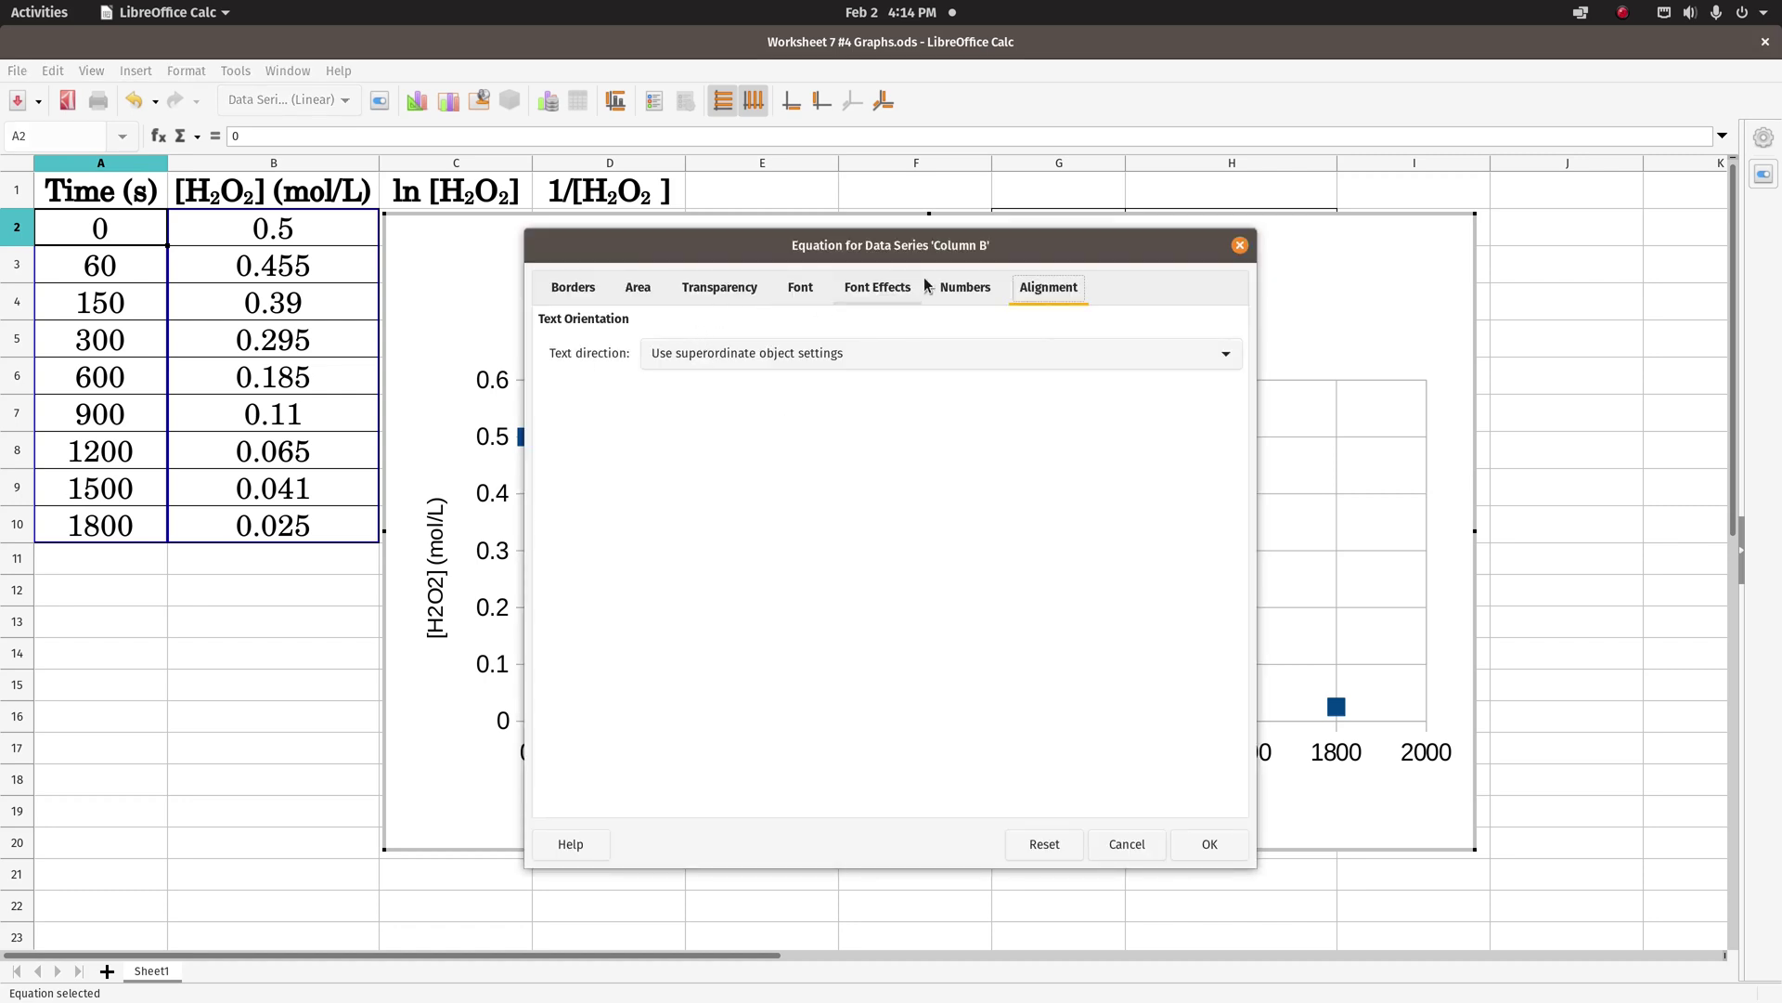
click(963, 293)
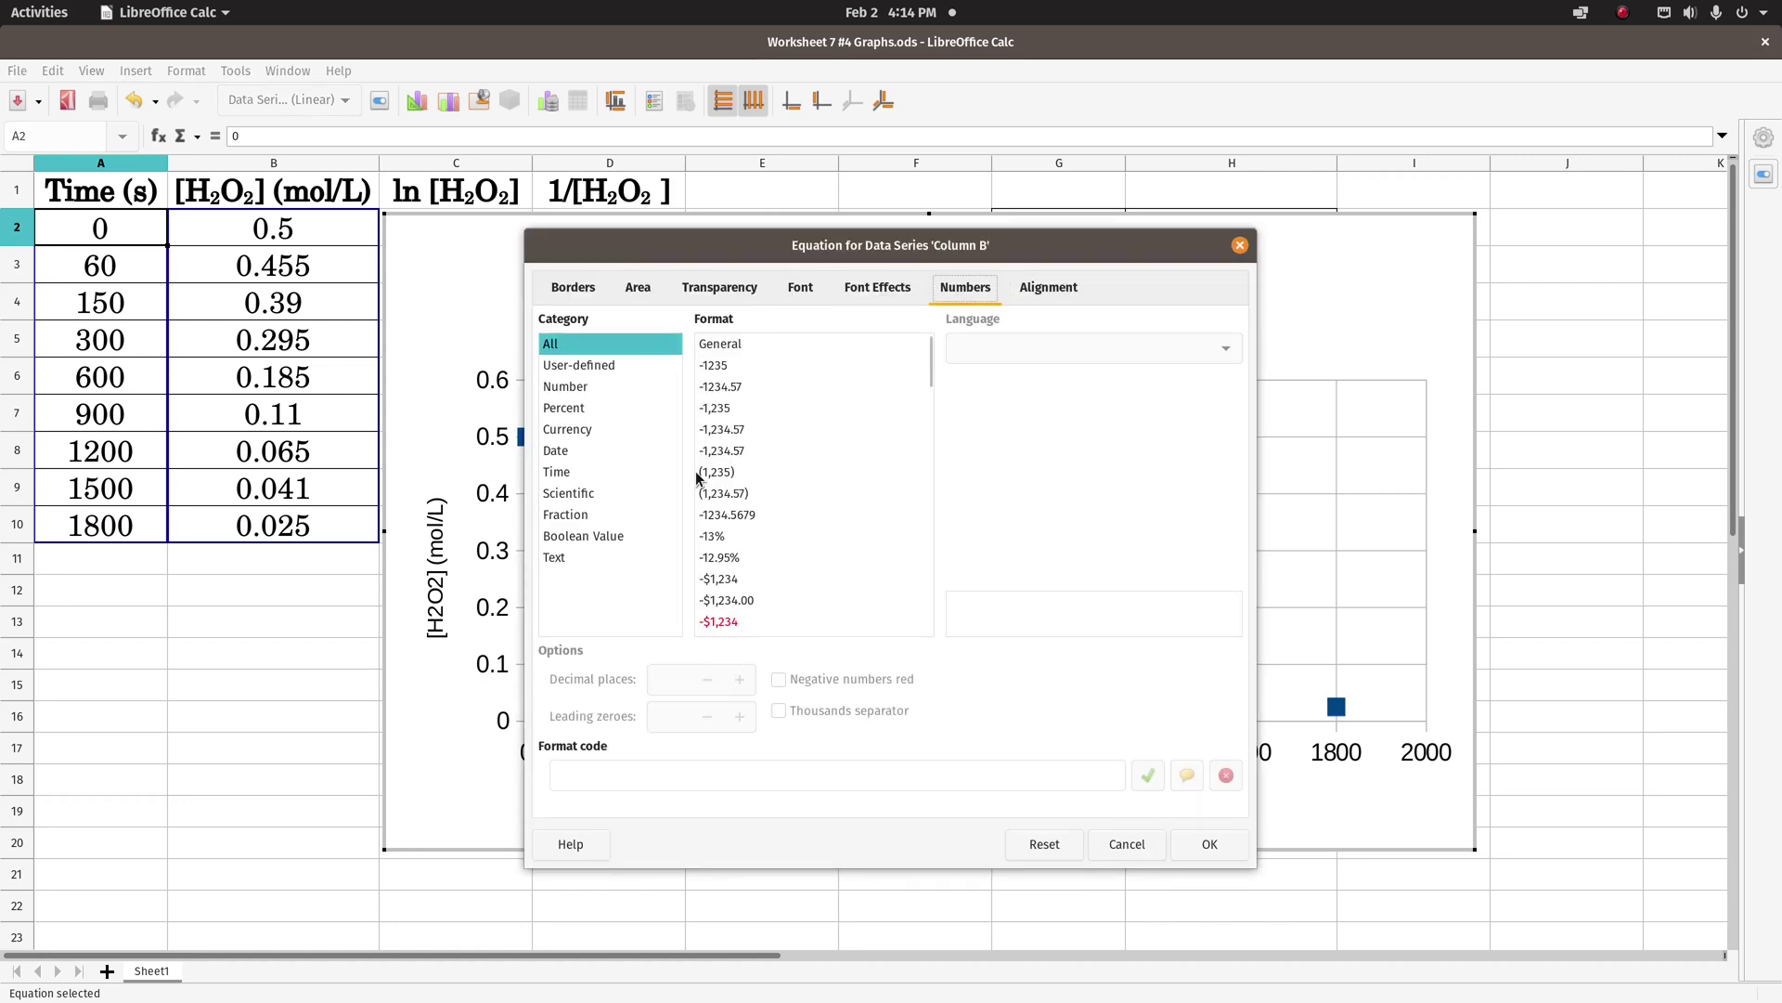
click(713, 388)
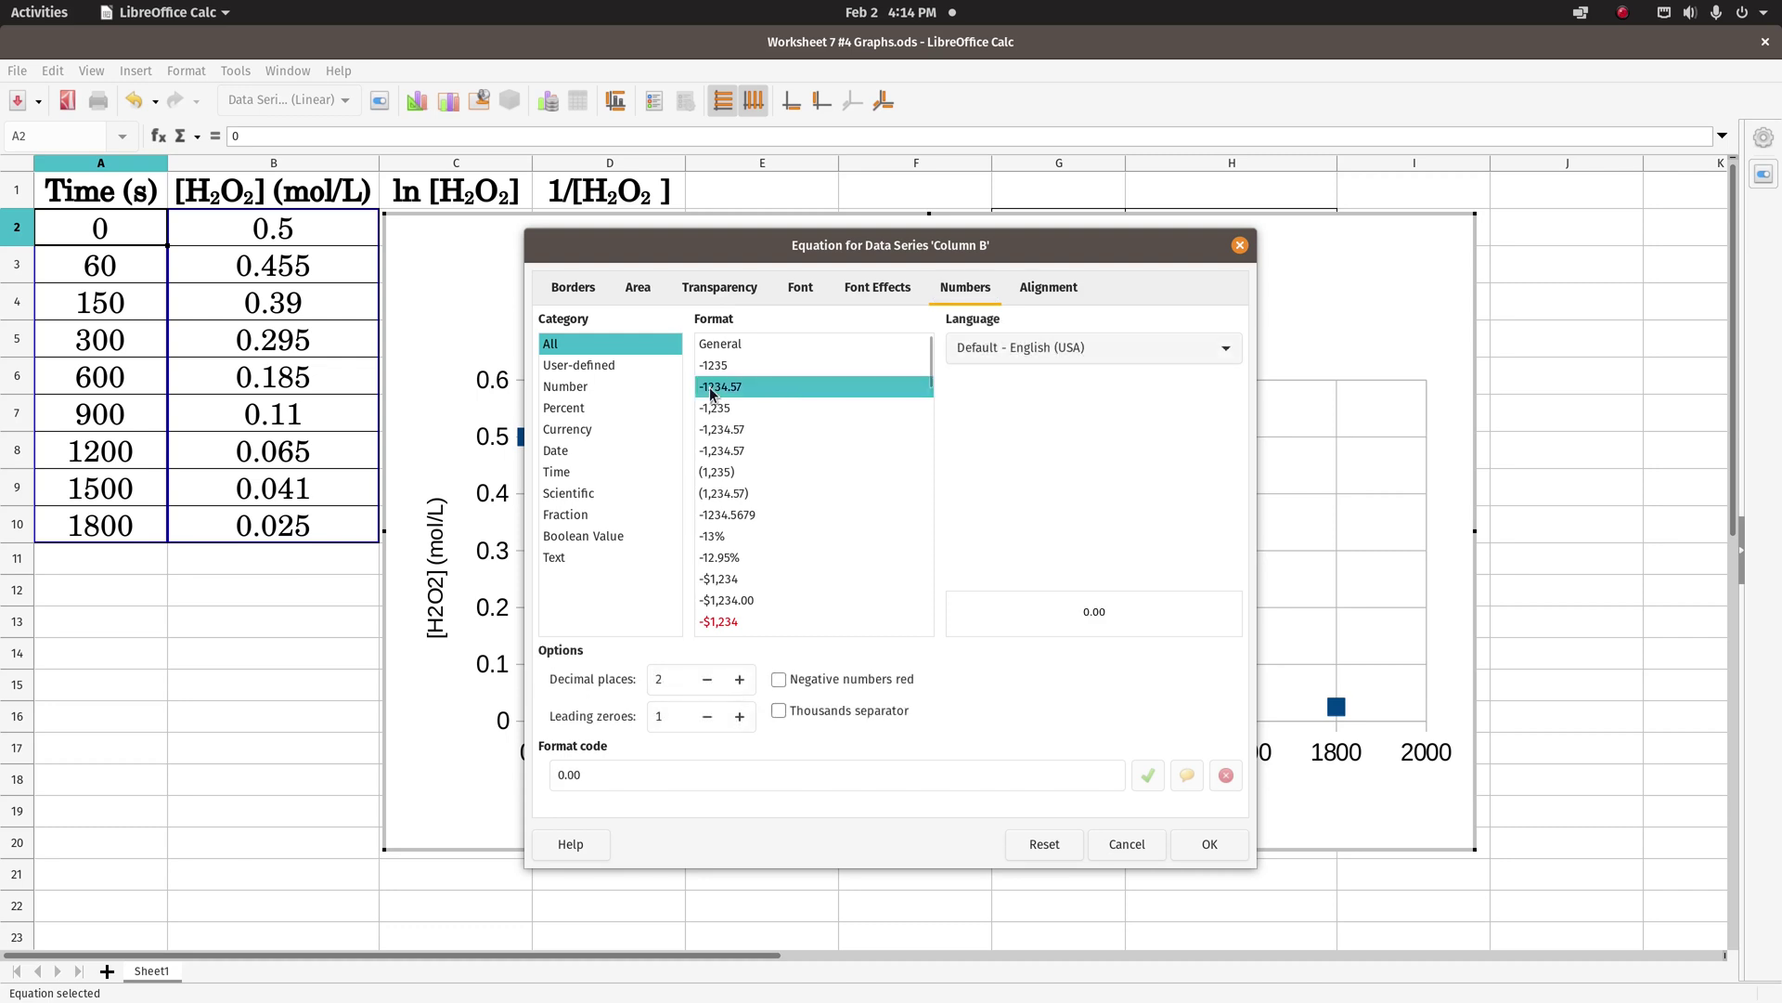
click(740, 680)
click(740, 681)
click(739, 680)
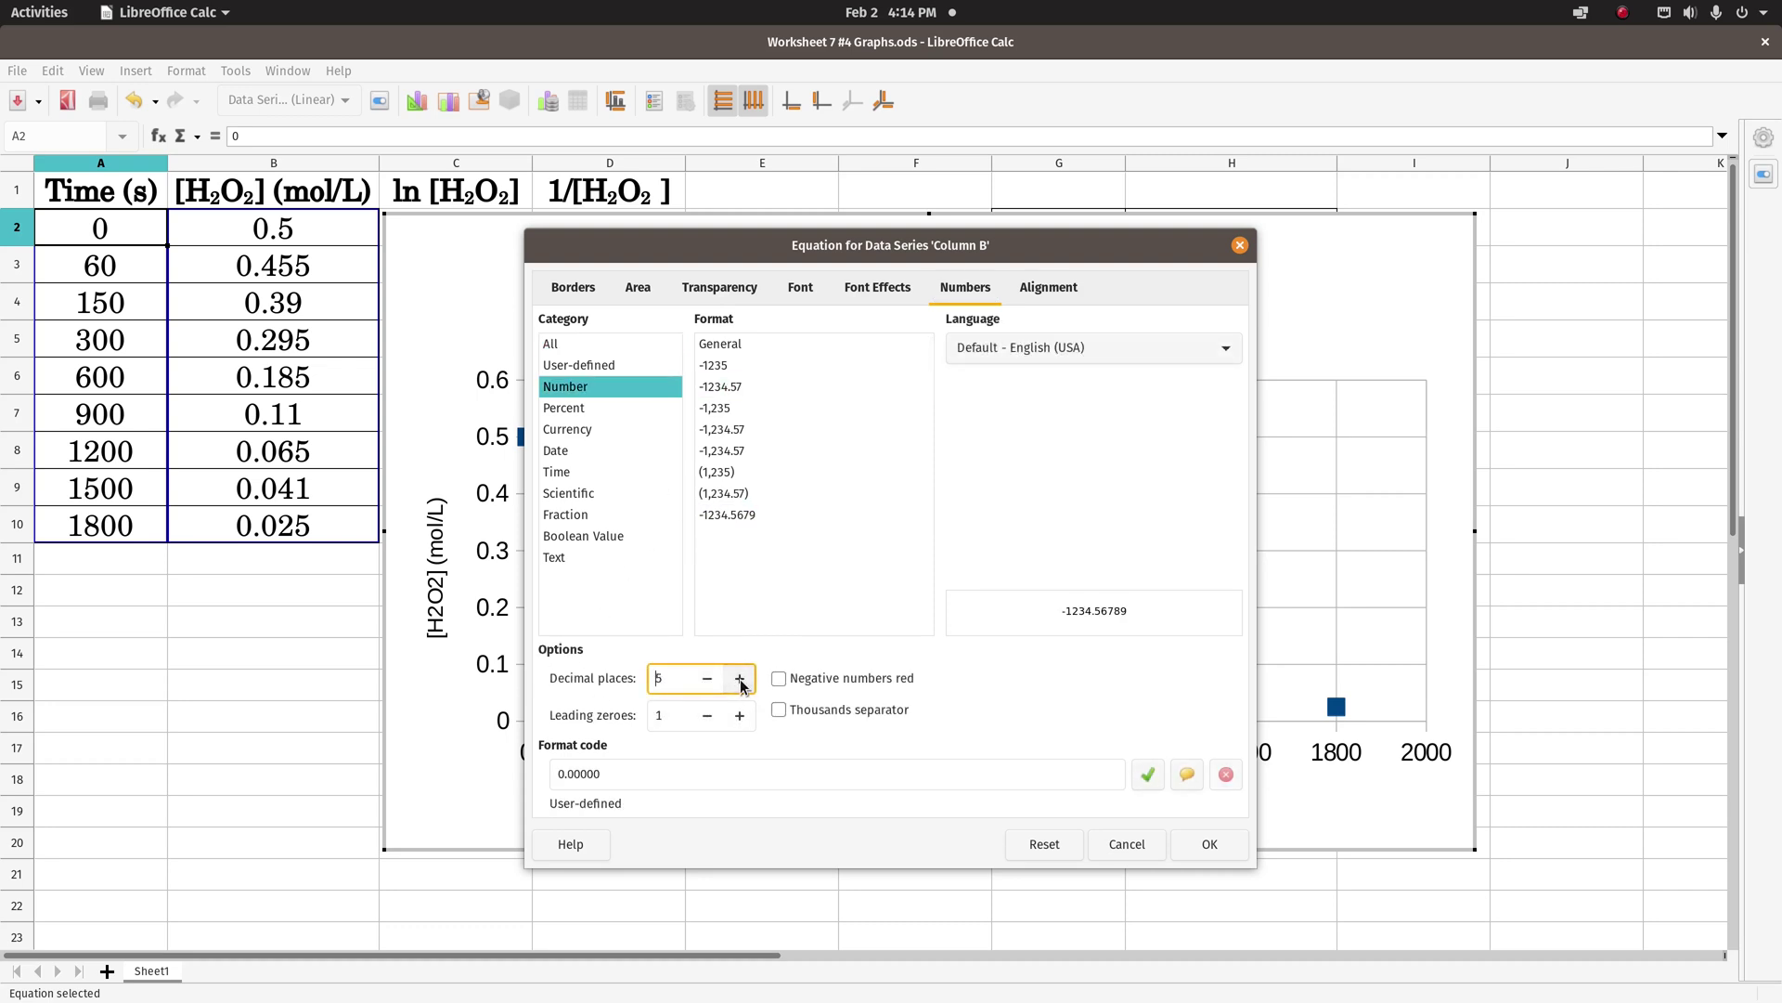
click(740, 681)
click(1204, 851)
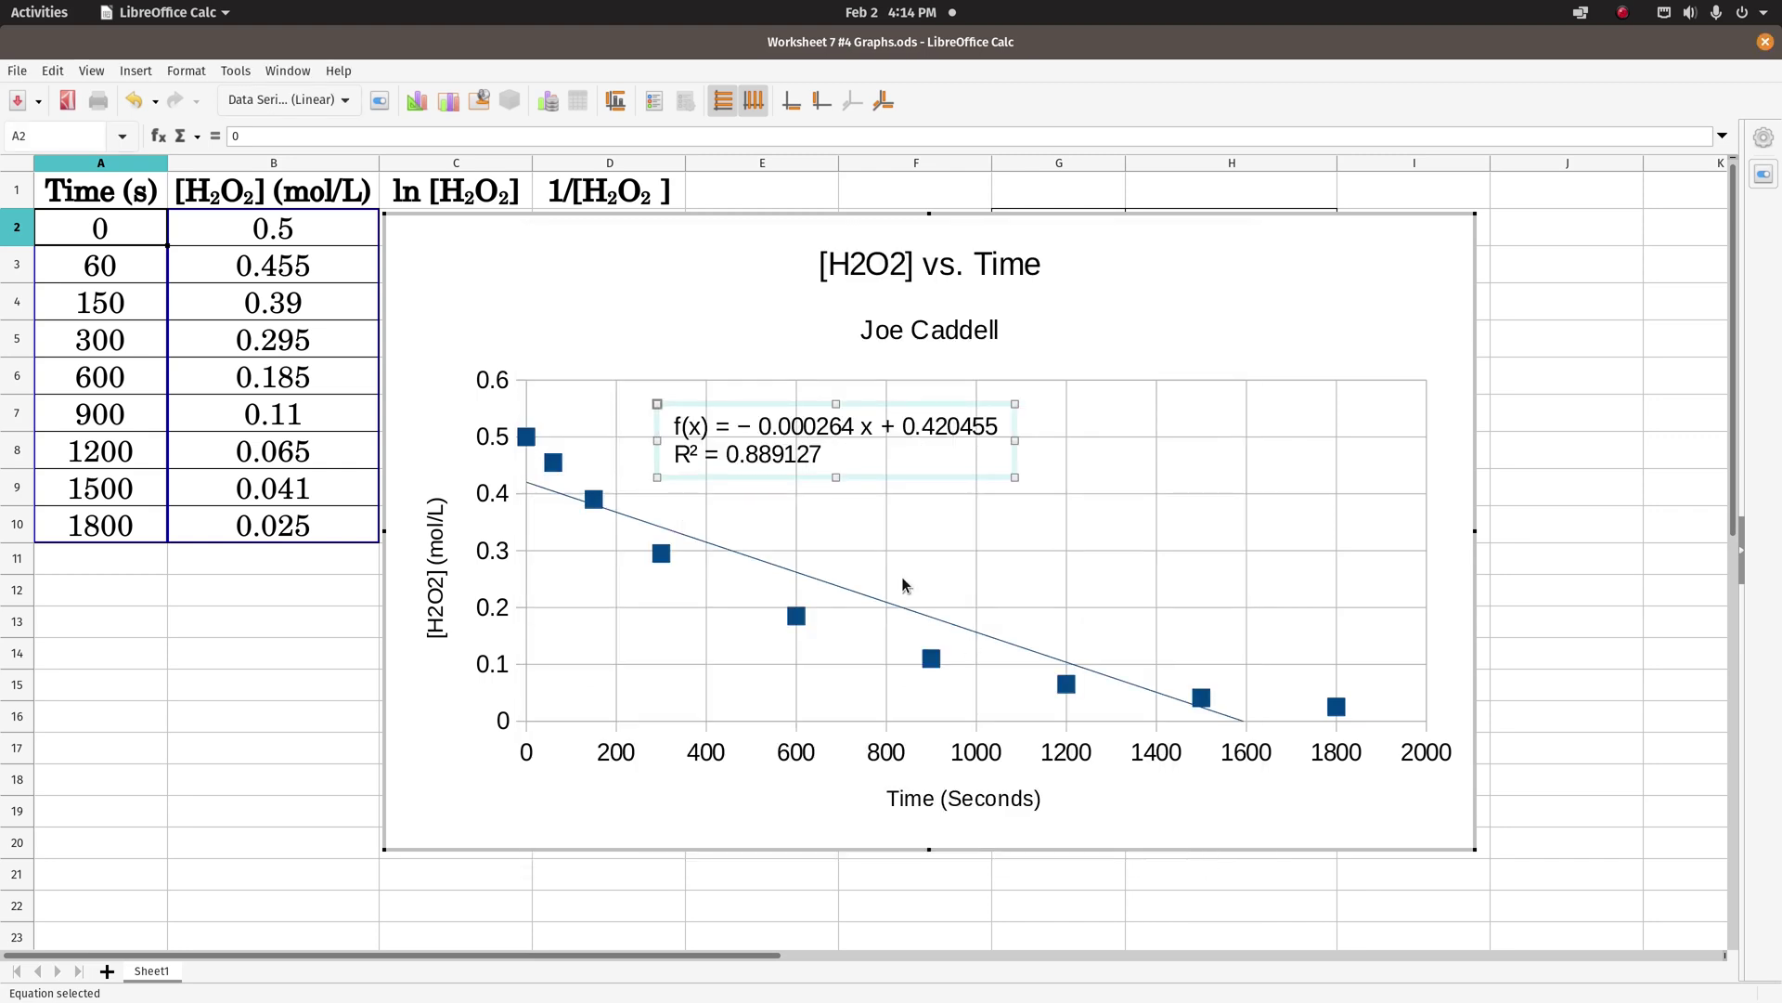
drag(758, 476, 849, 456)
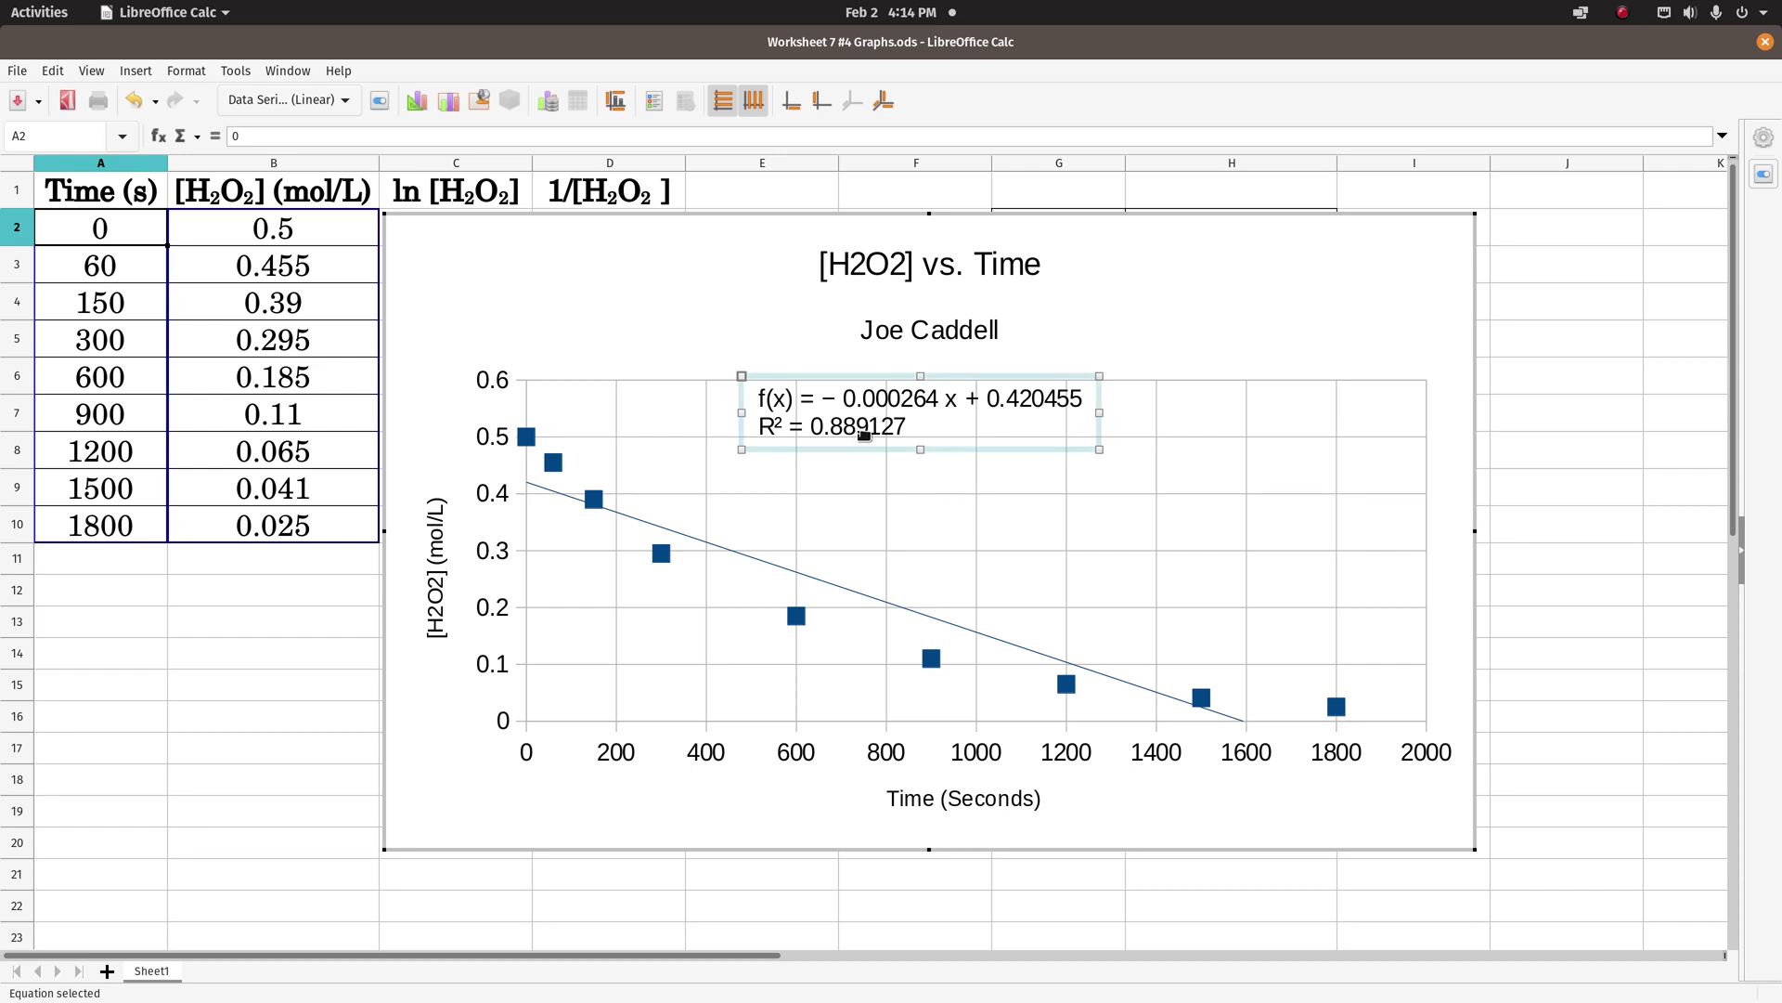
click(616, 319)
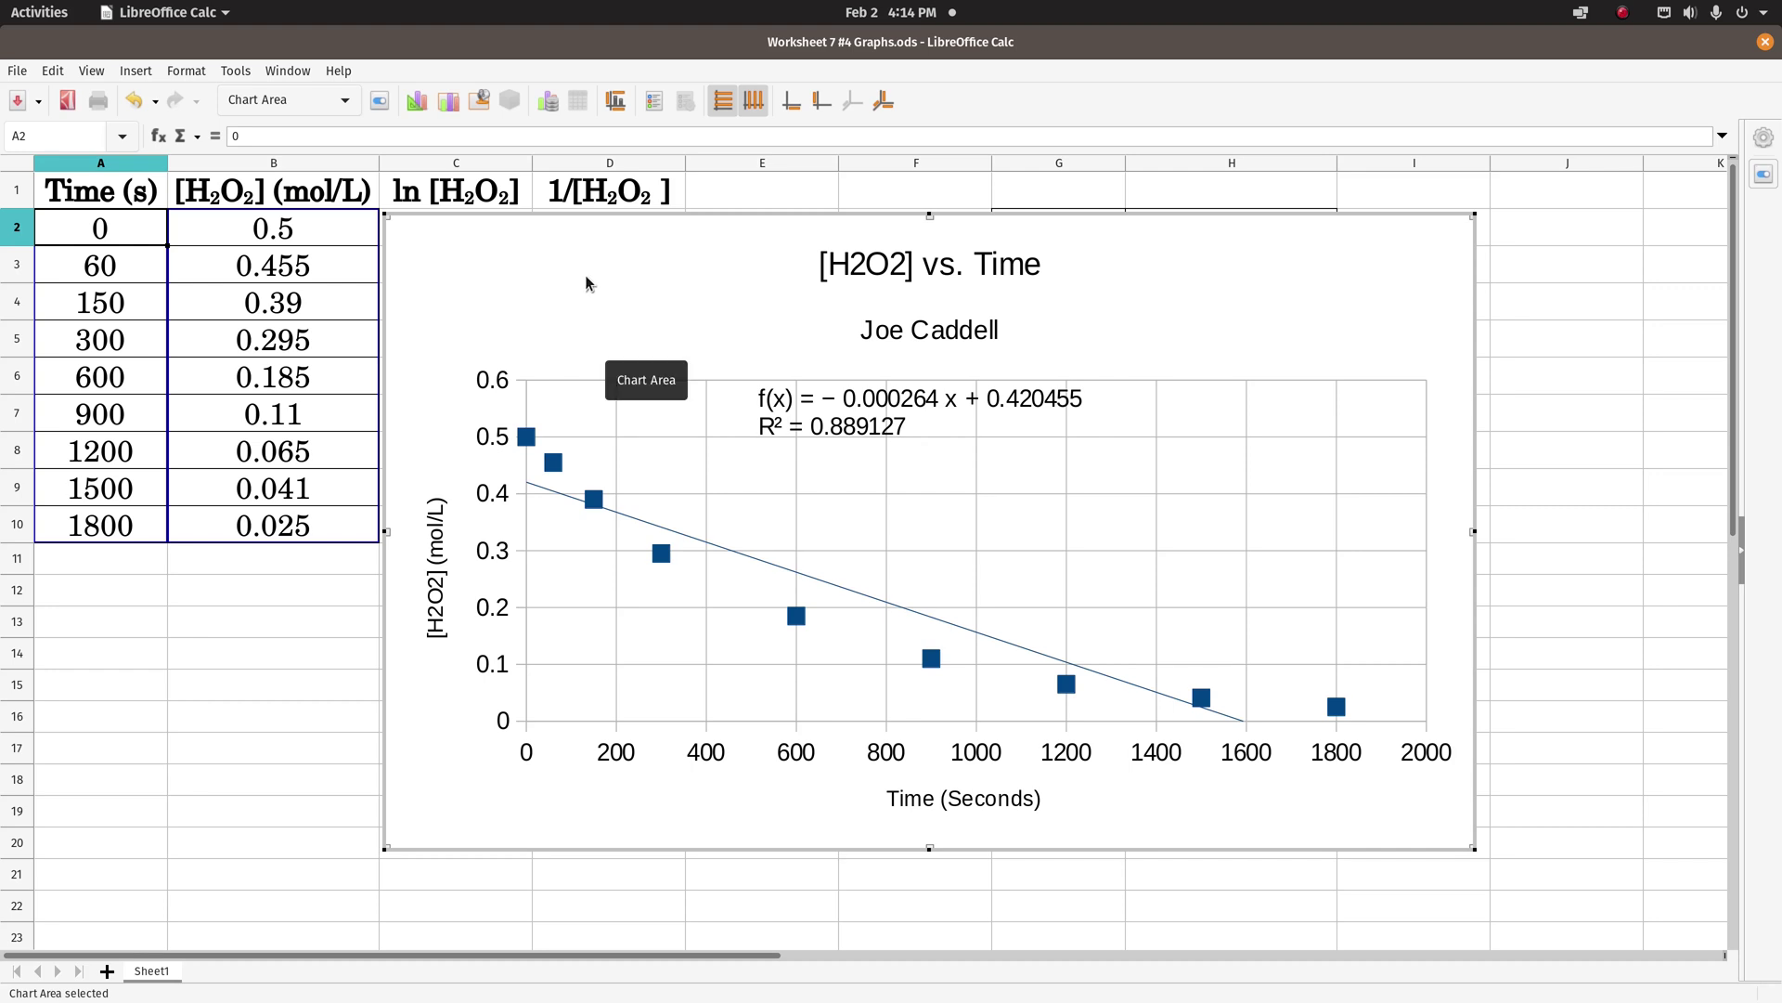
- Exit chart editing, re-enter to select the equation label, then return to the sheet and select the chart
click(219, 685)
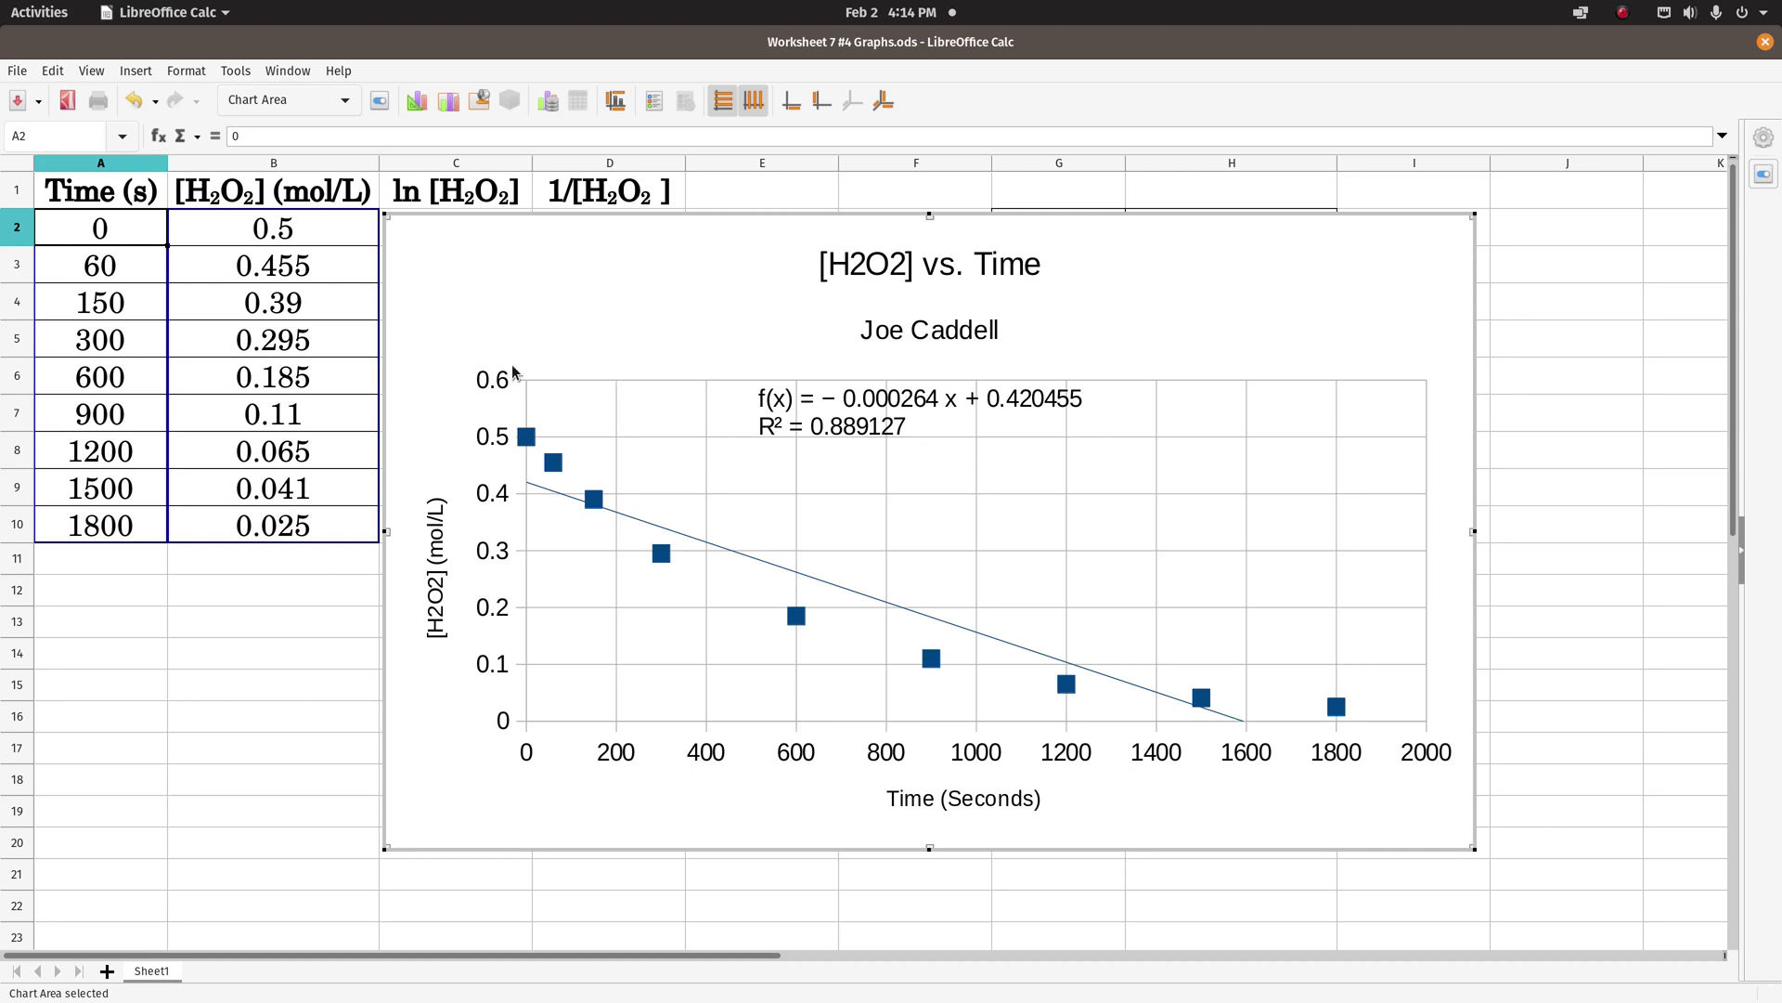
click(520, 348)
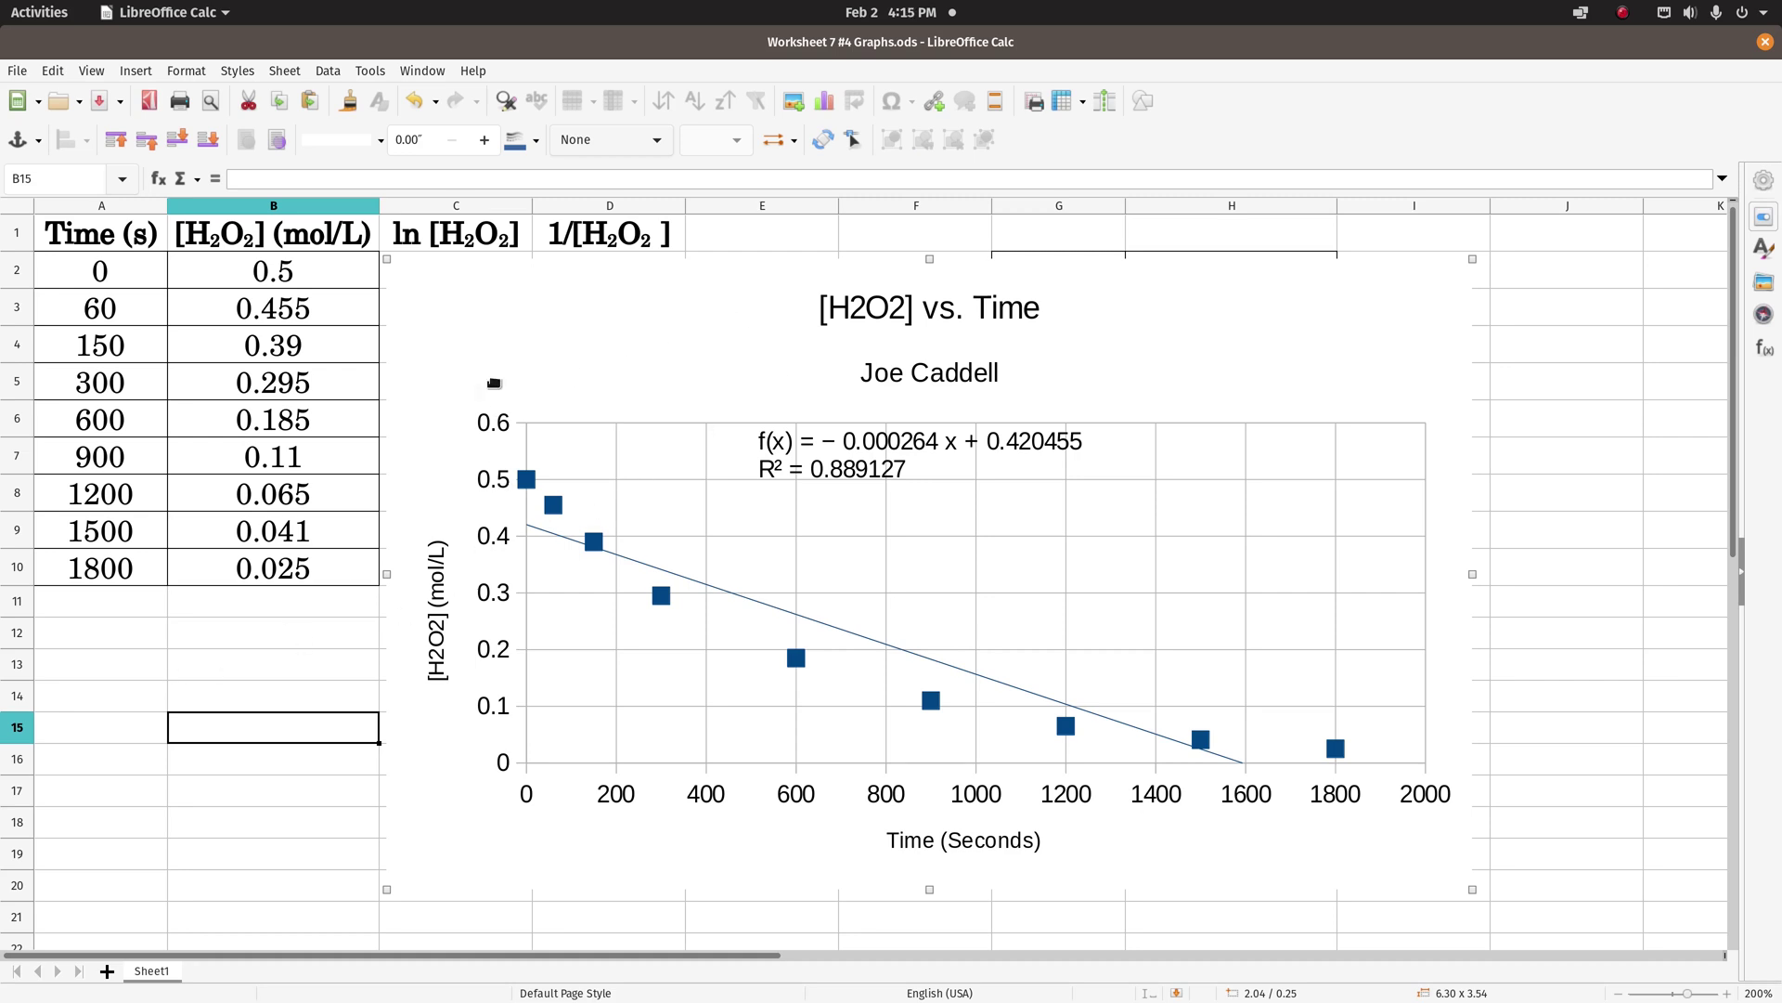
double_click(495, 385)
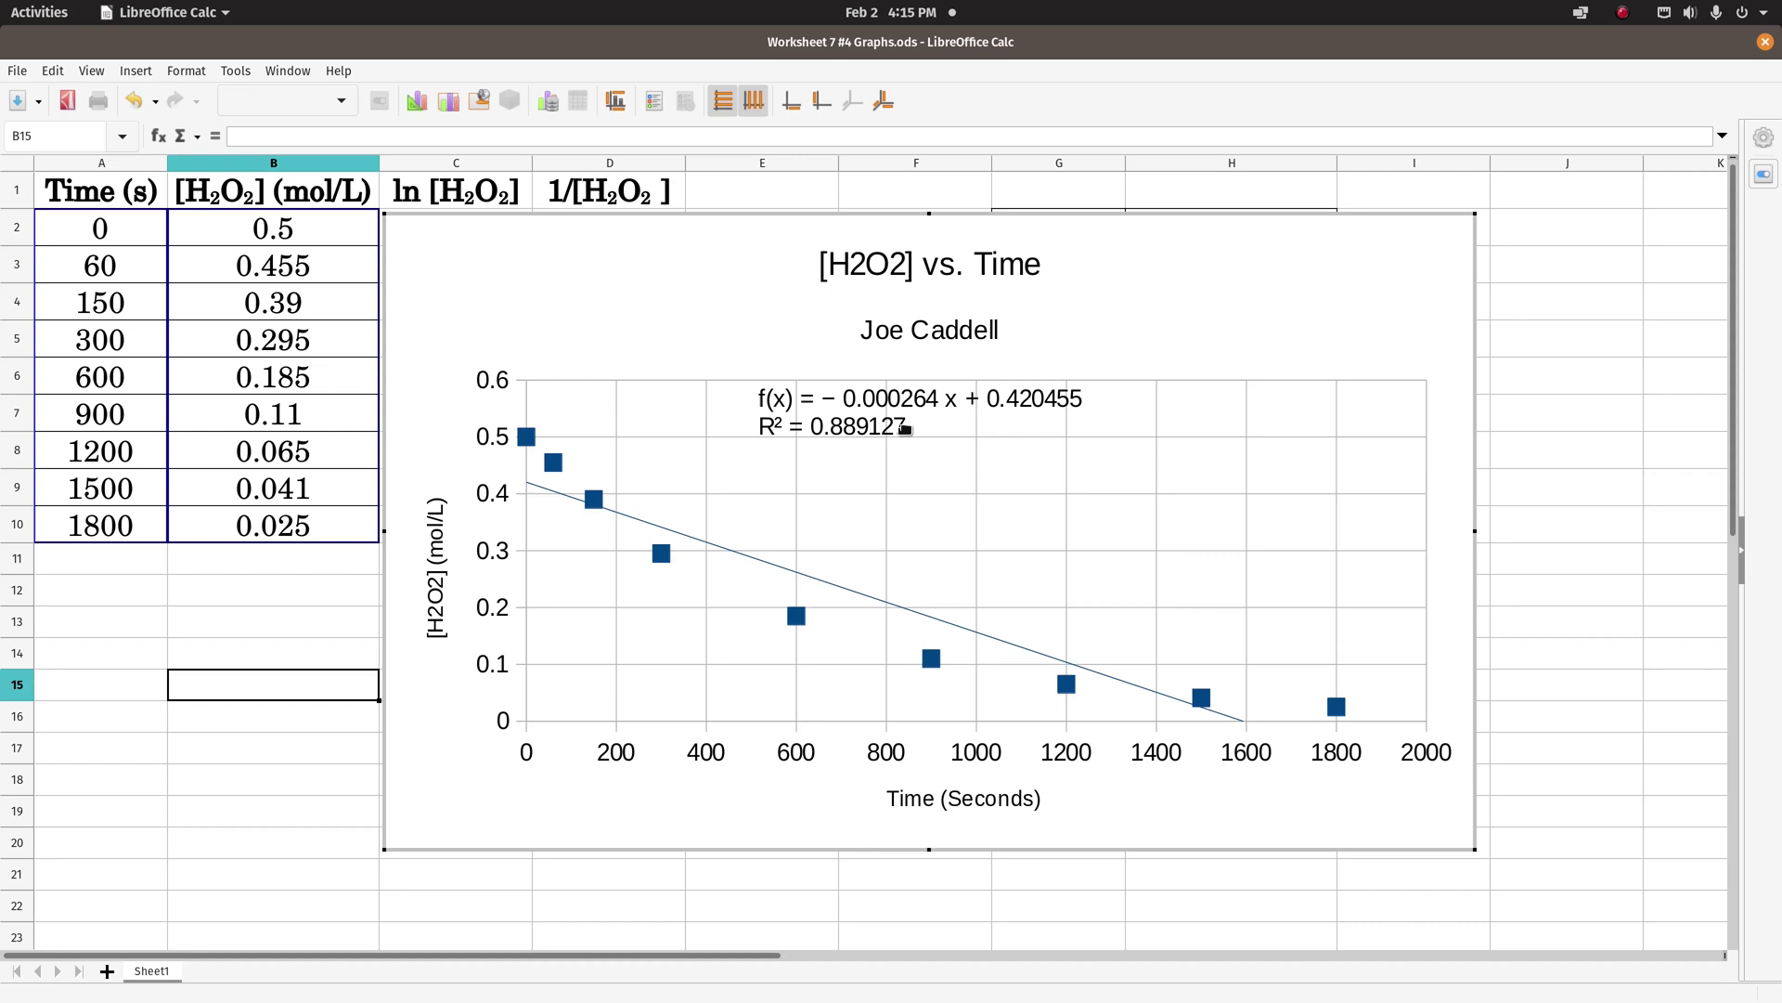
click(901, 410)
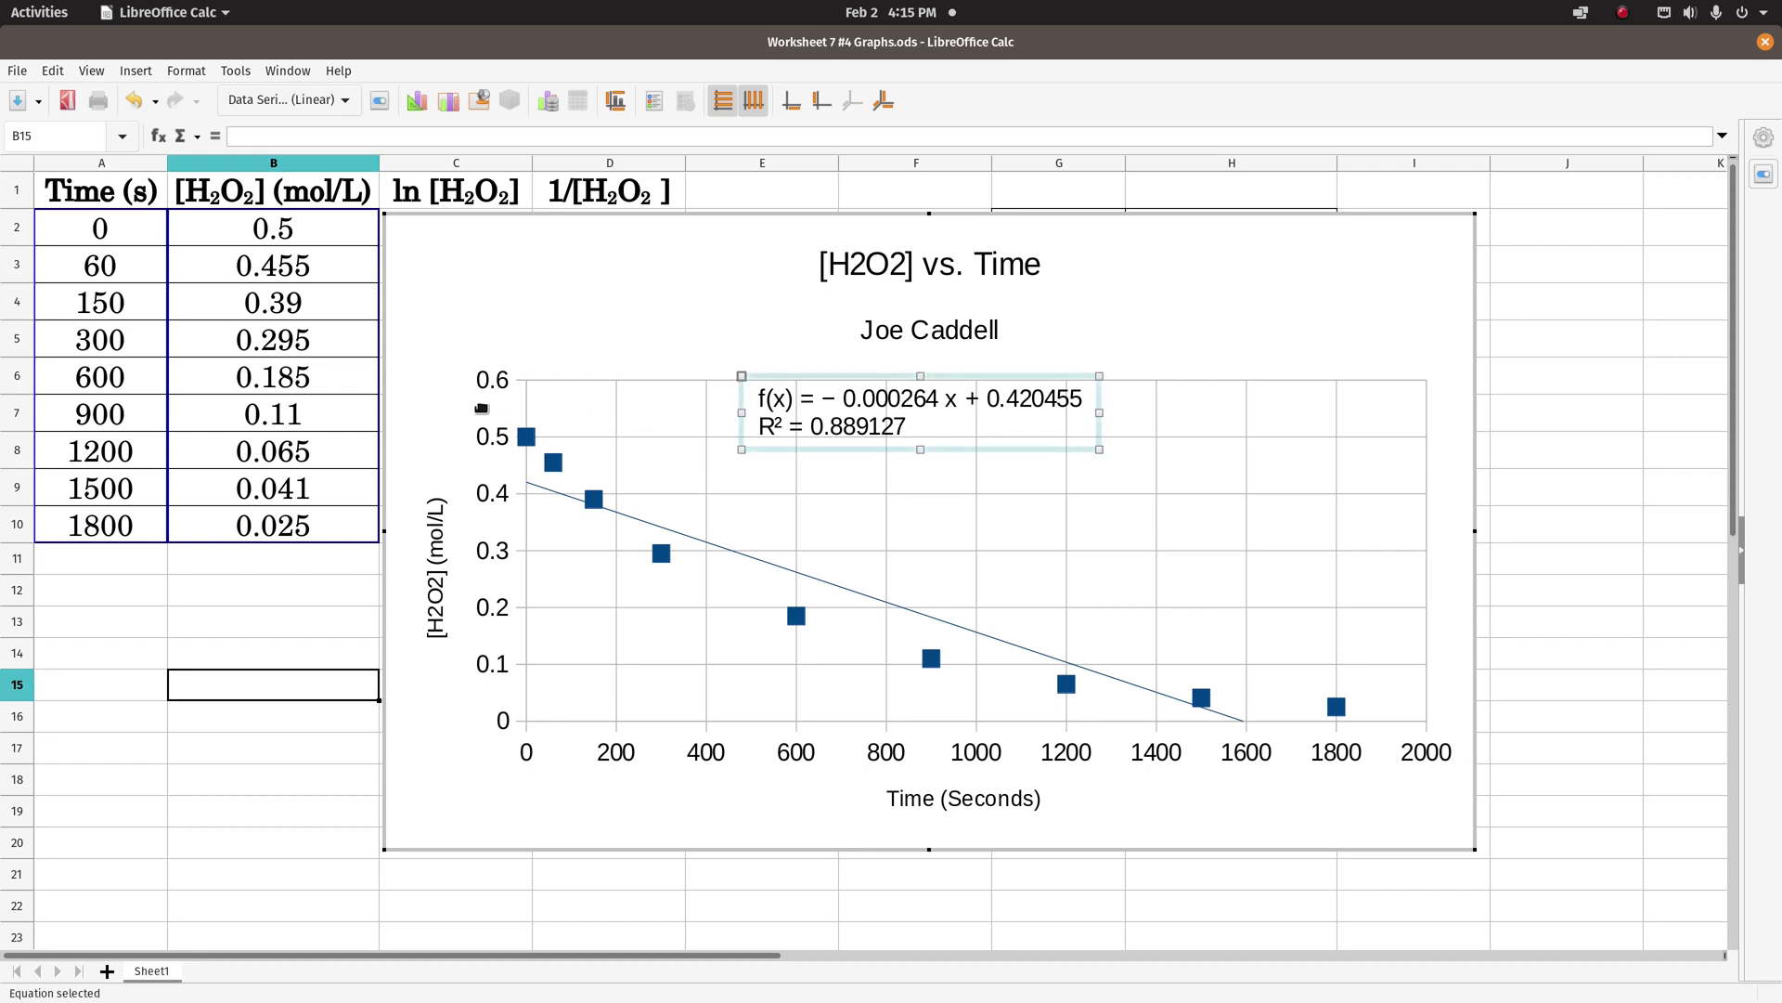
click(236, 600)
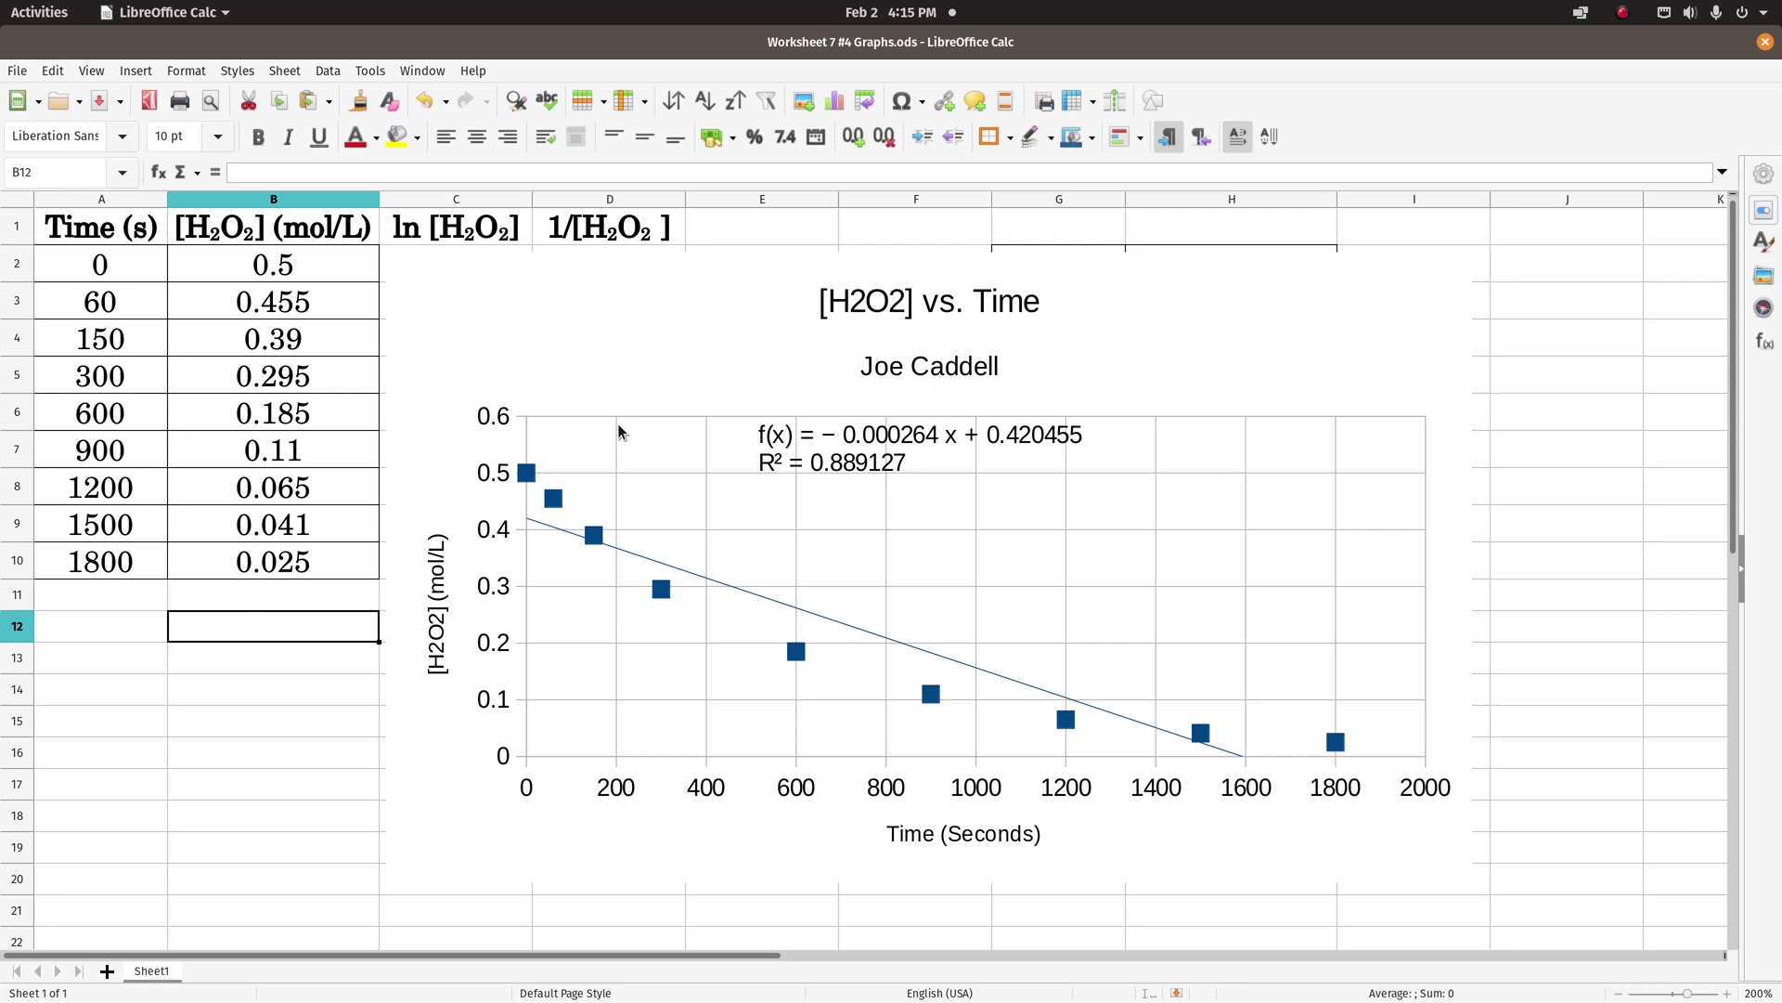
click(619, 432)
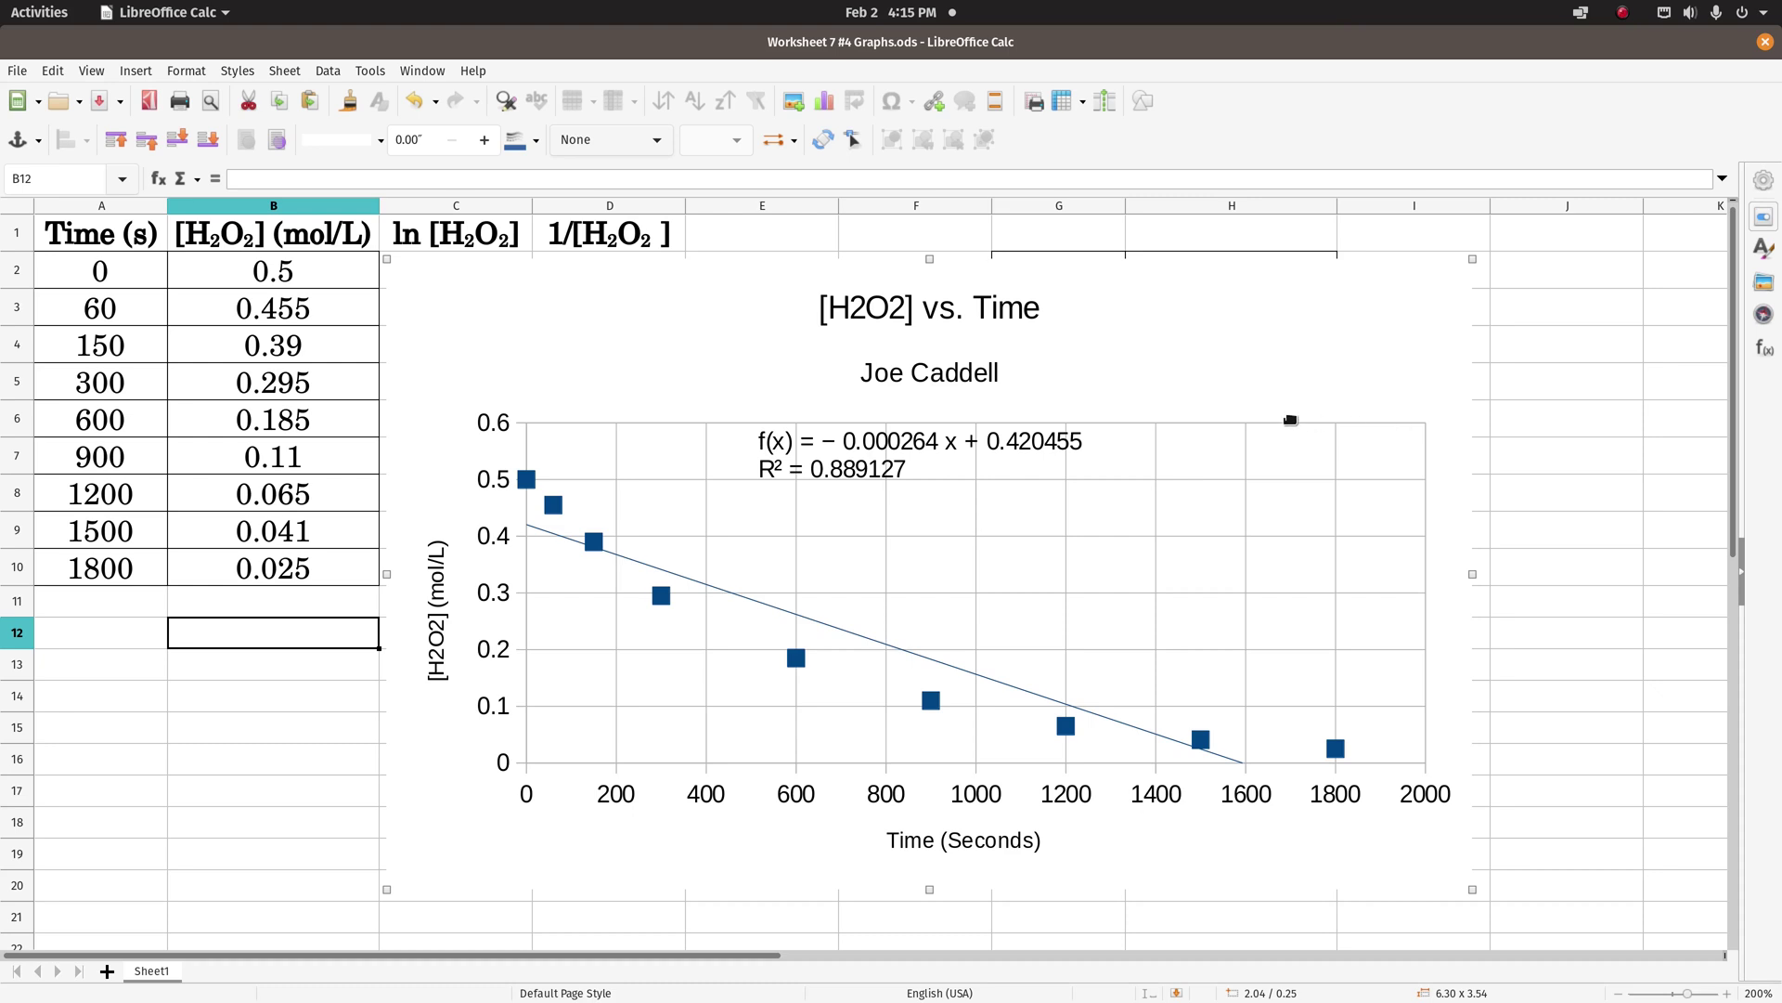
click(18, 72)
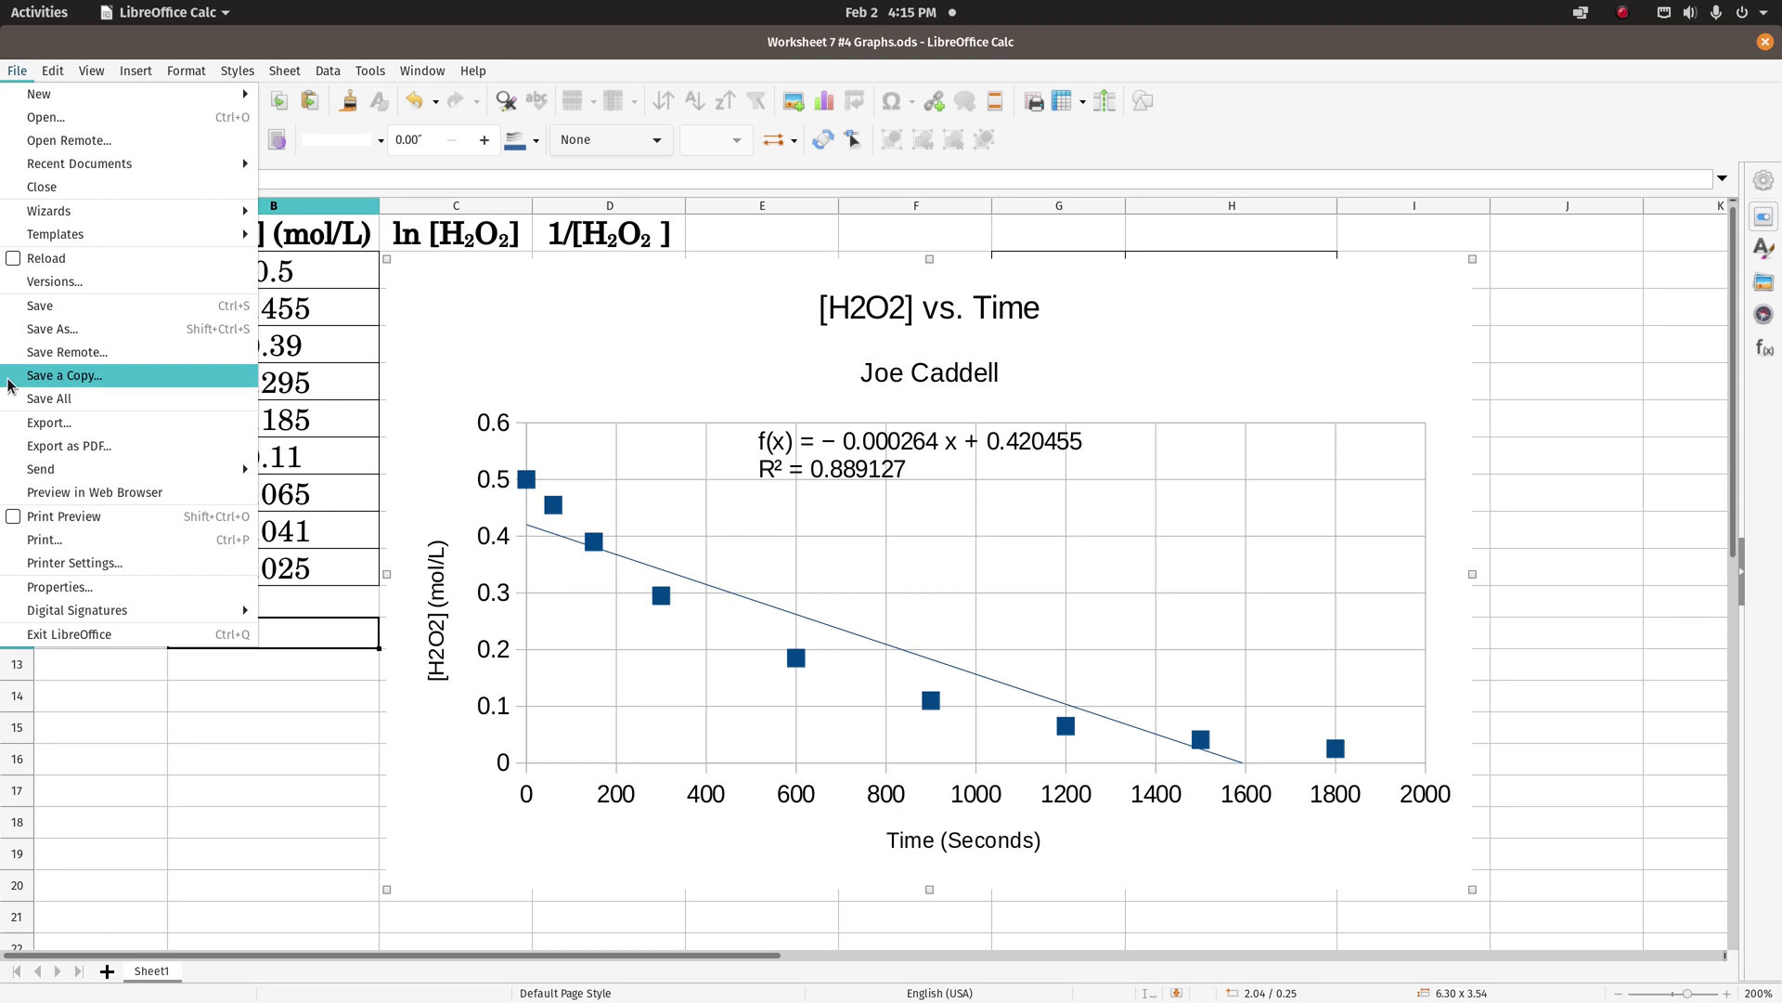
click(40, 448)
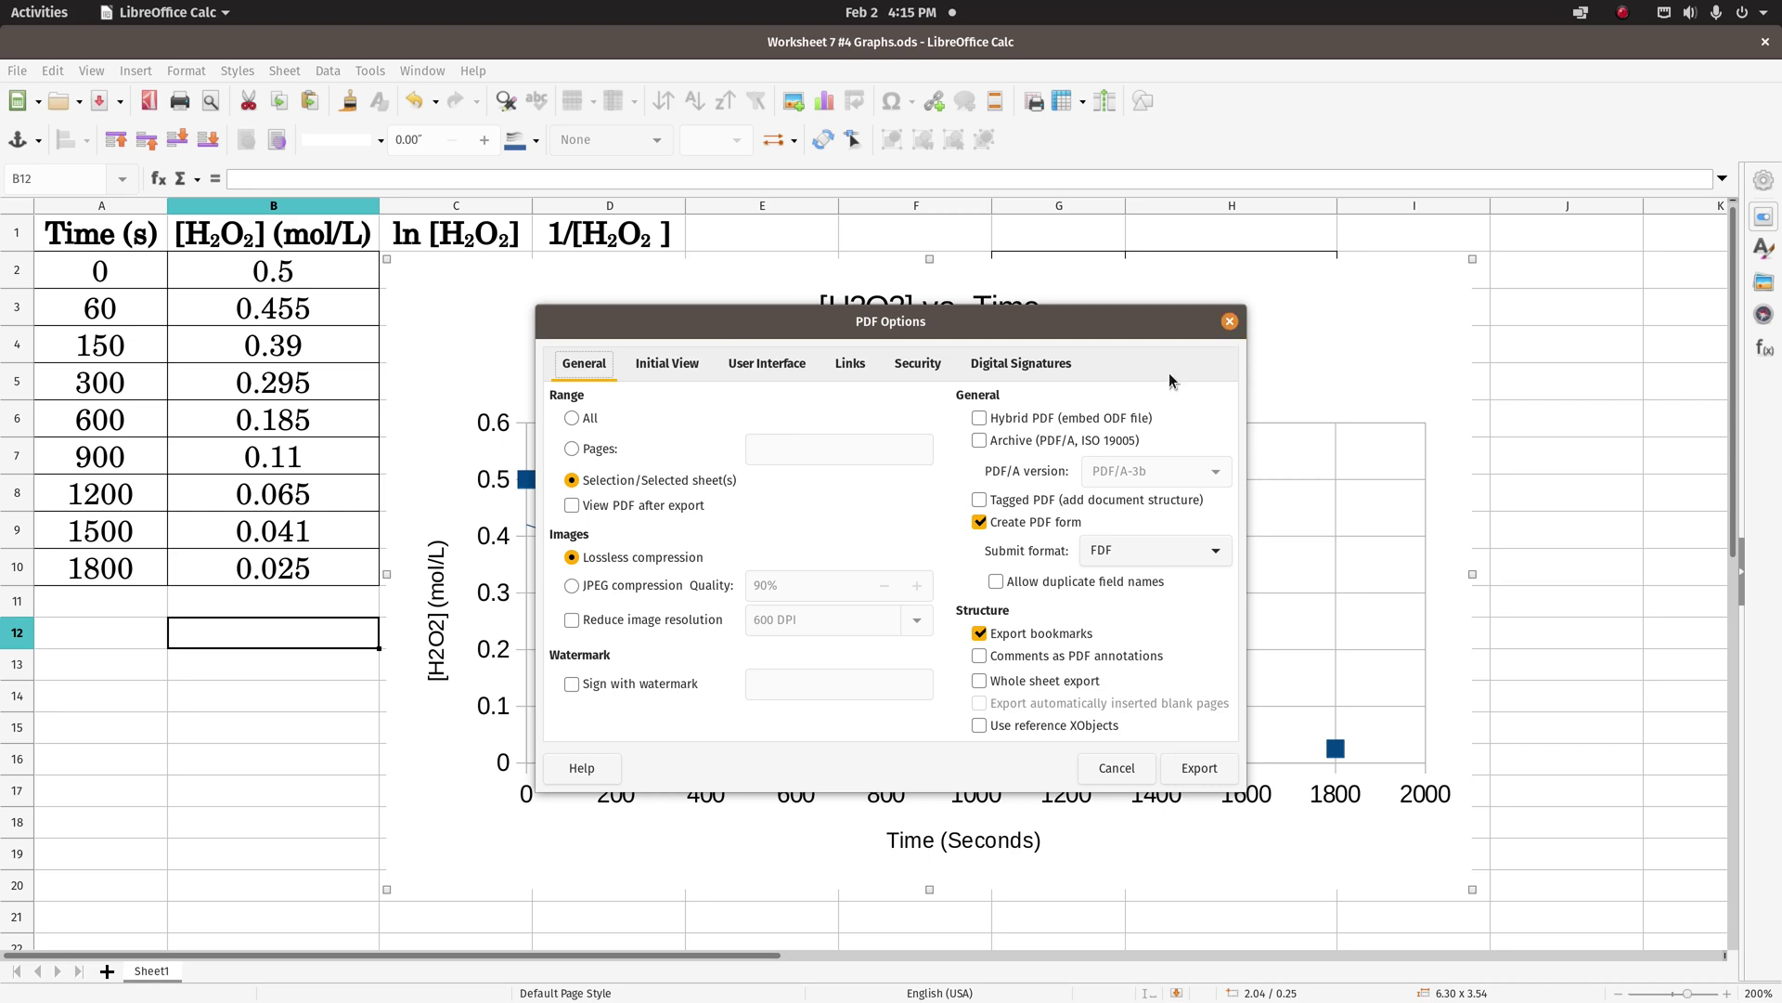
click(1231, 324)
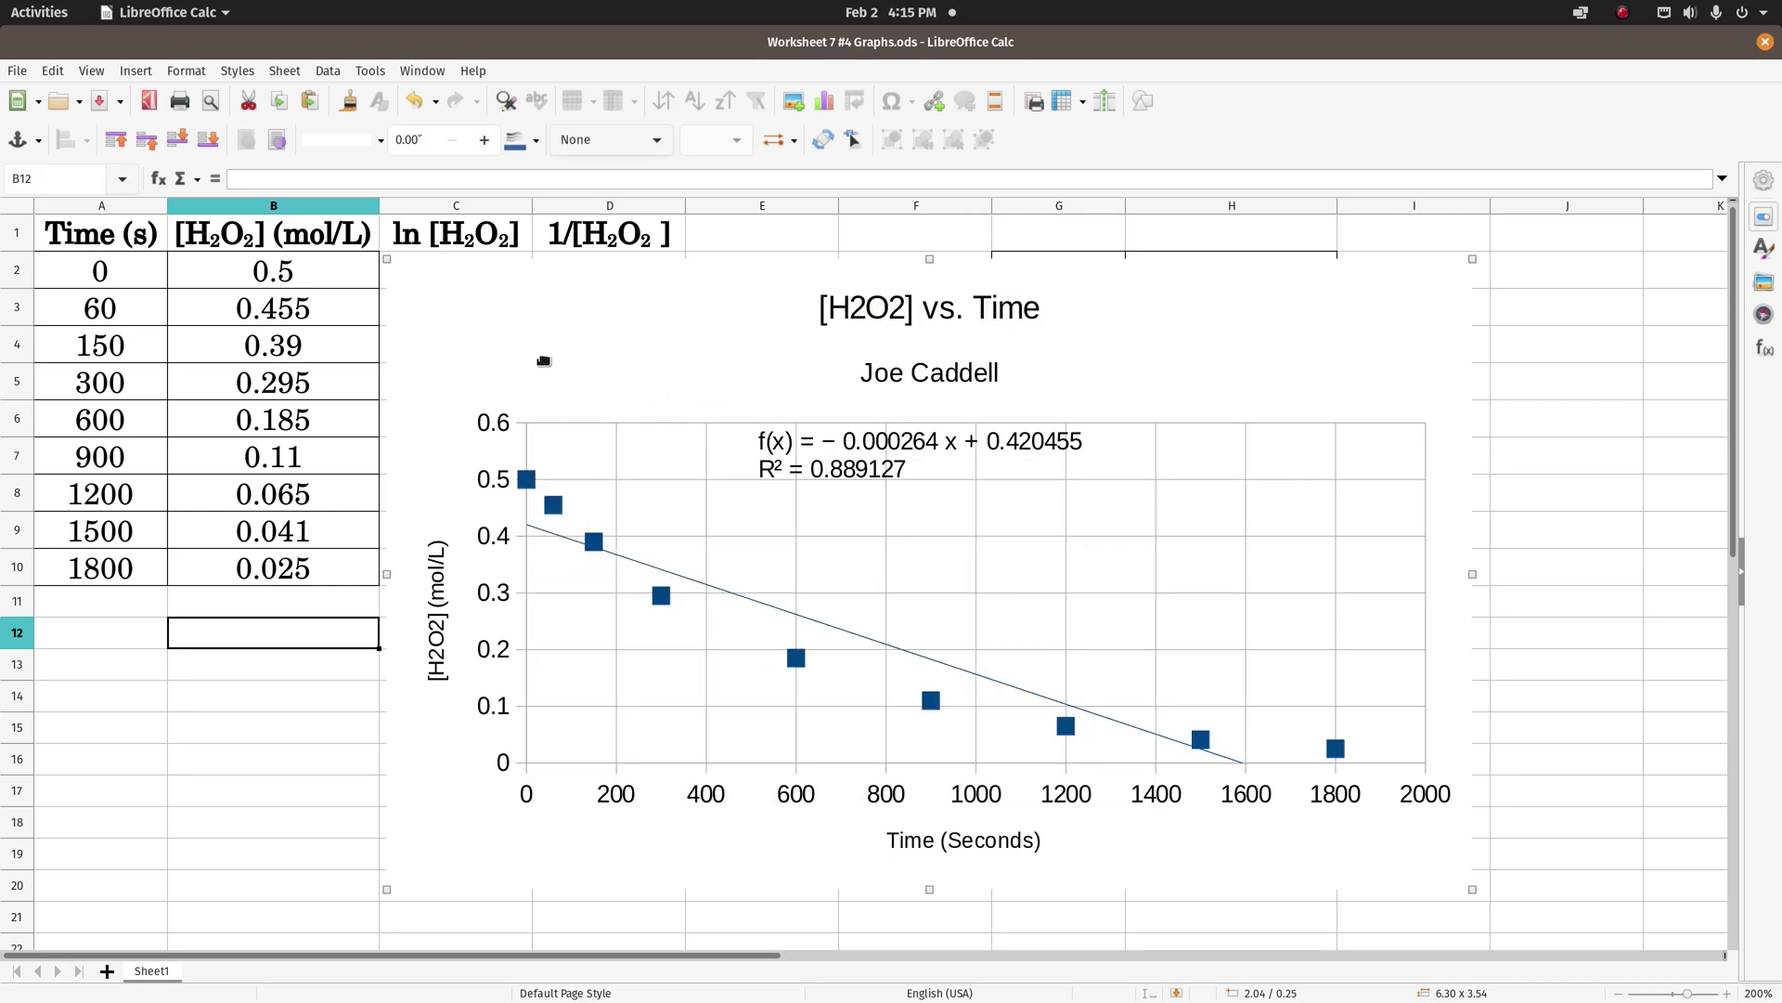
- Delete the chart and enter =ln(B2) in C2
key(Delete)
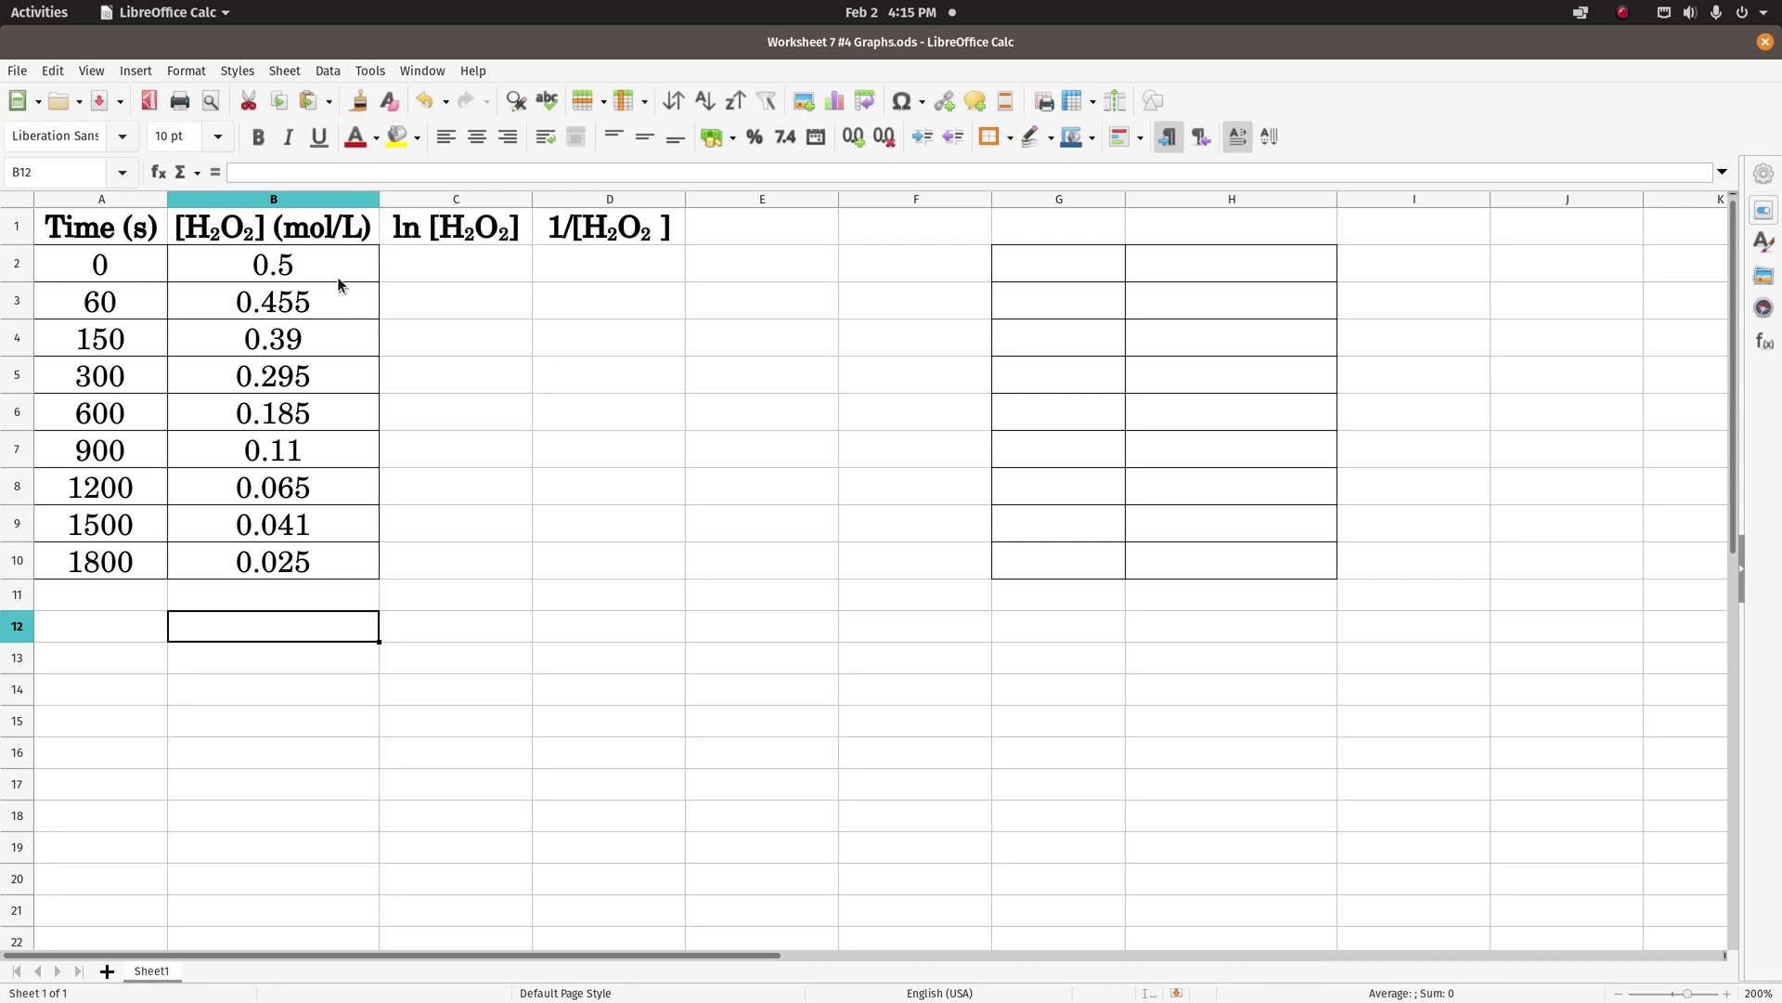
click(449, 270)
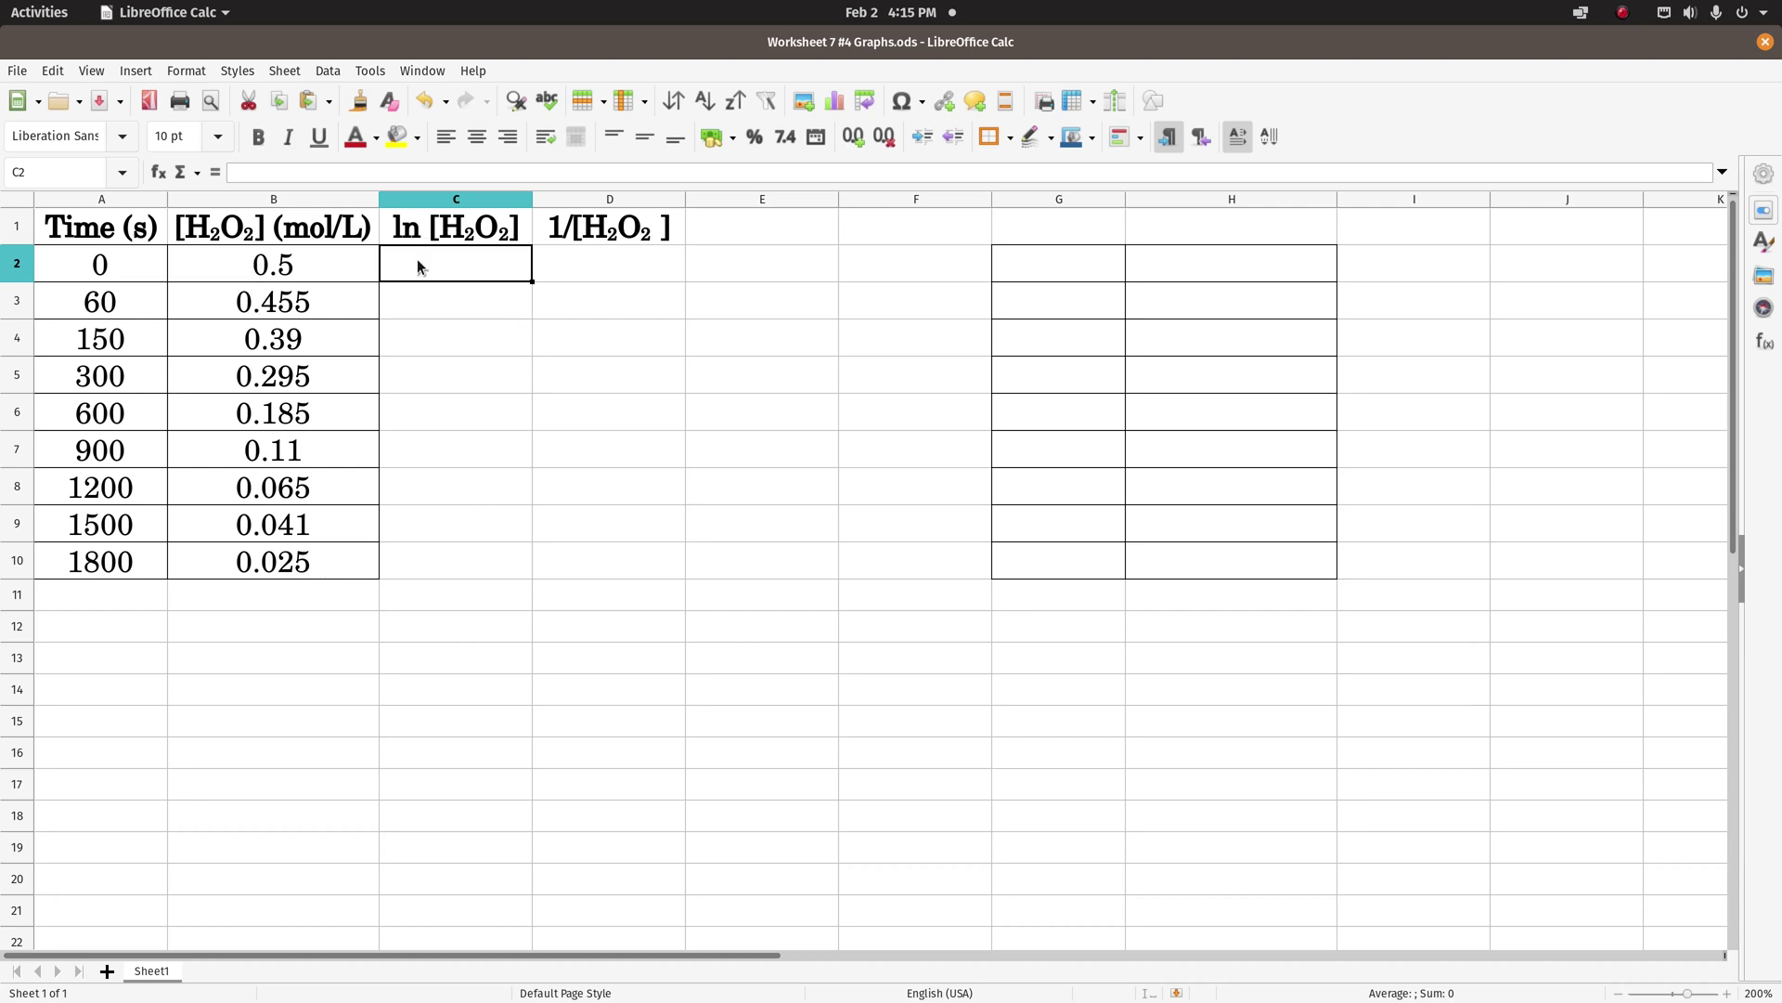
text(=)
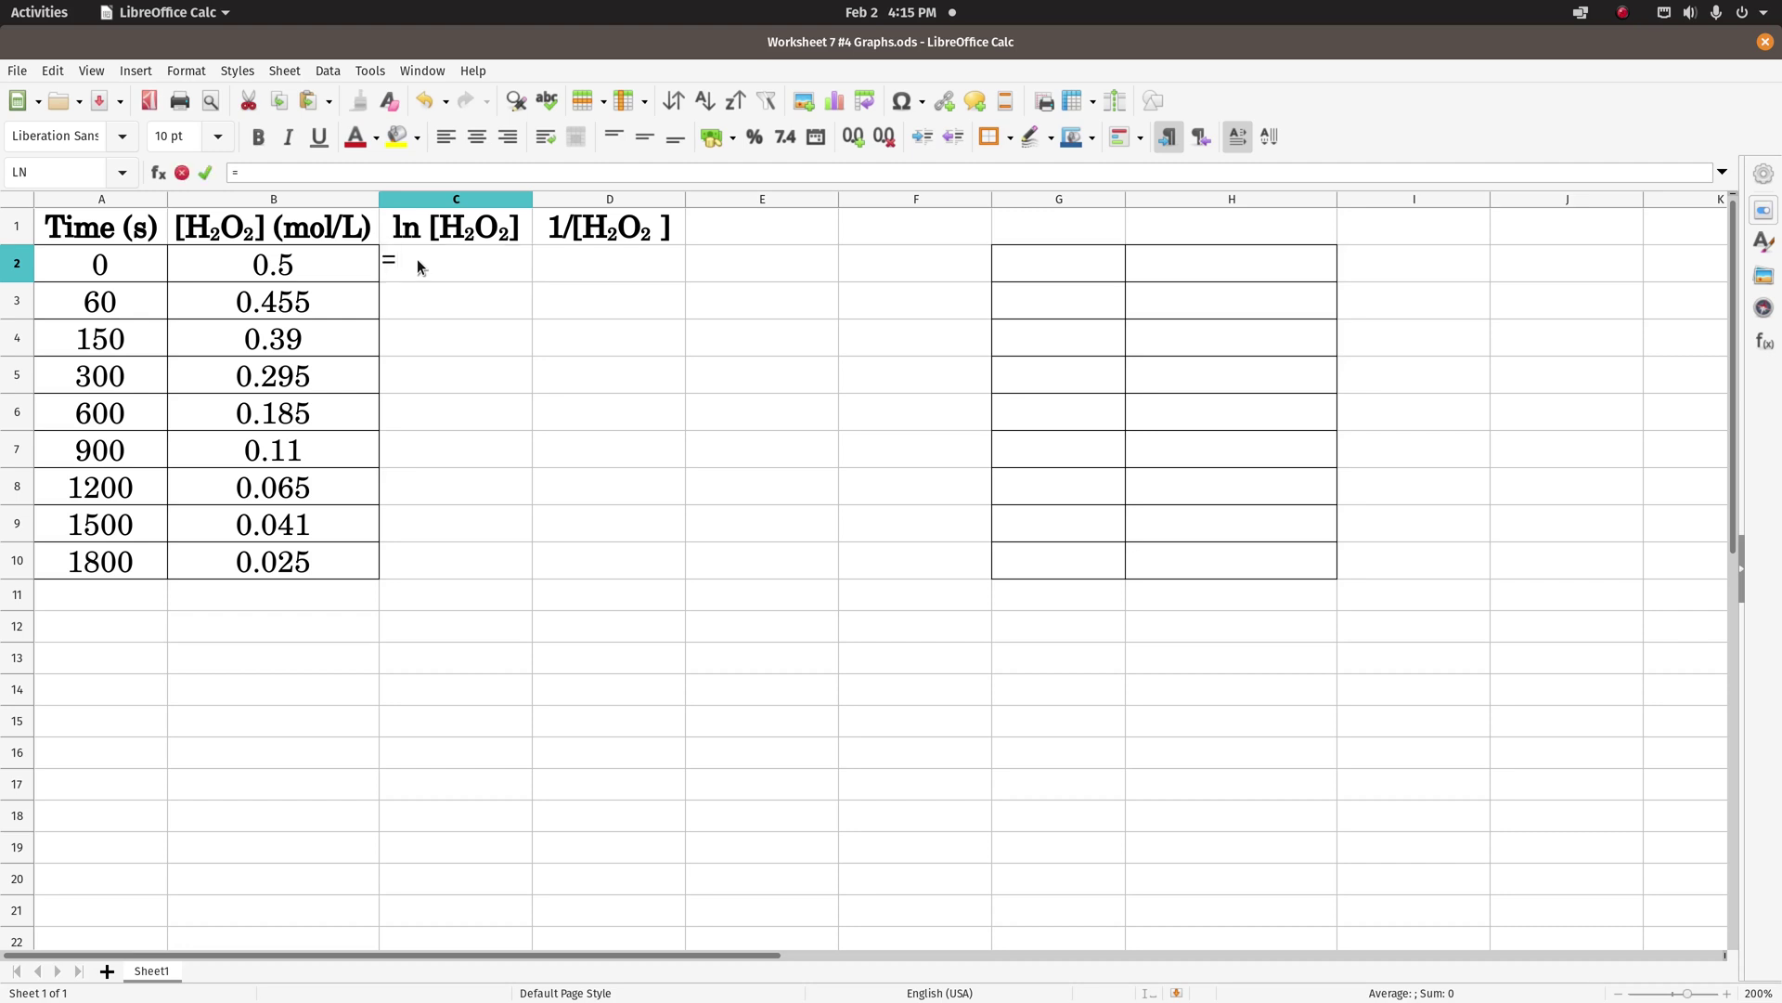
text(ln)
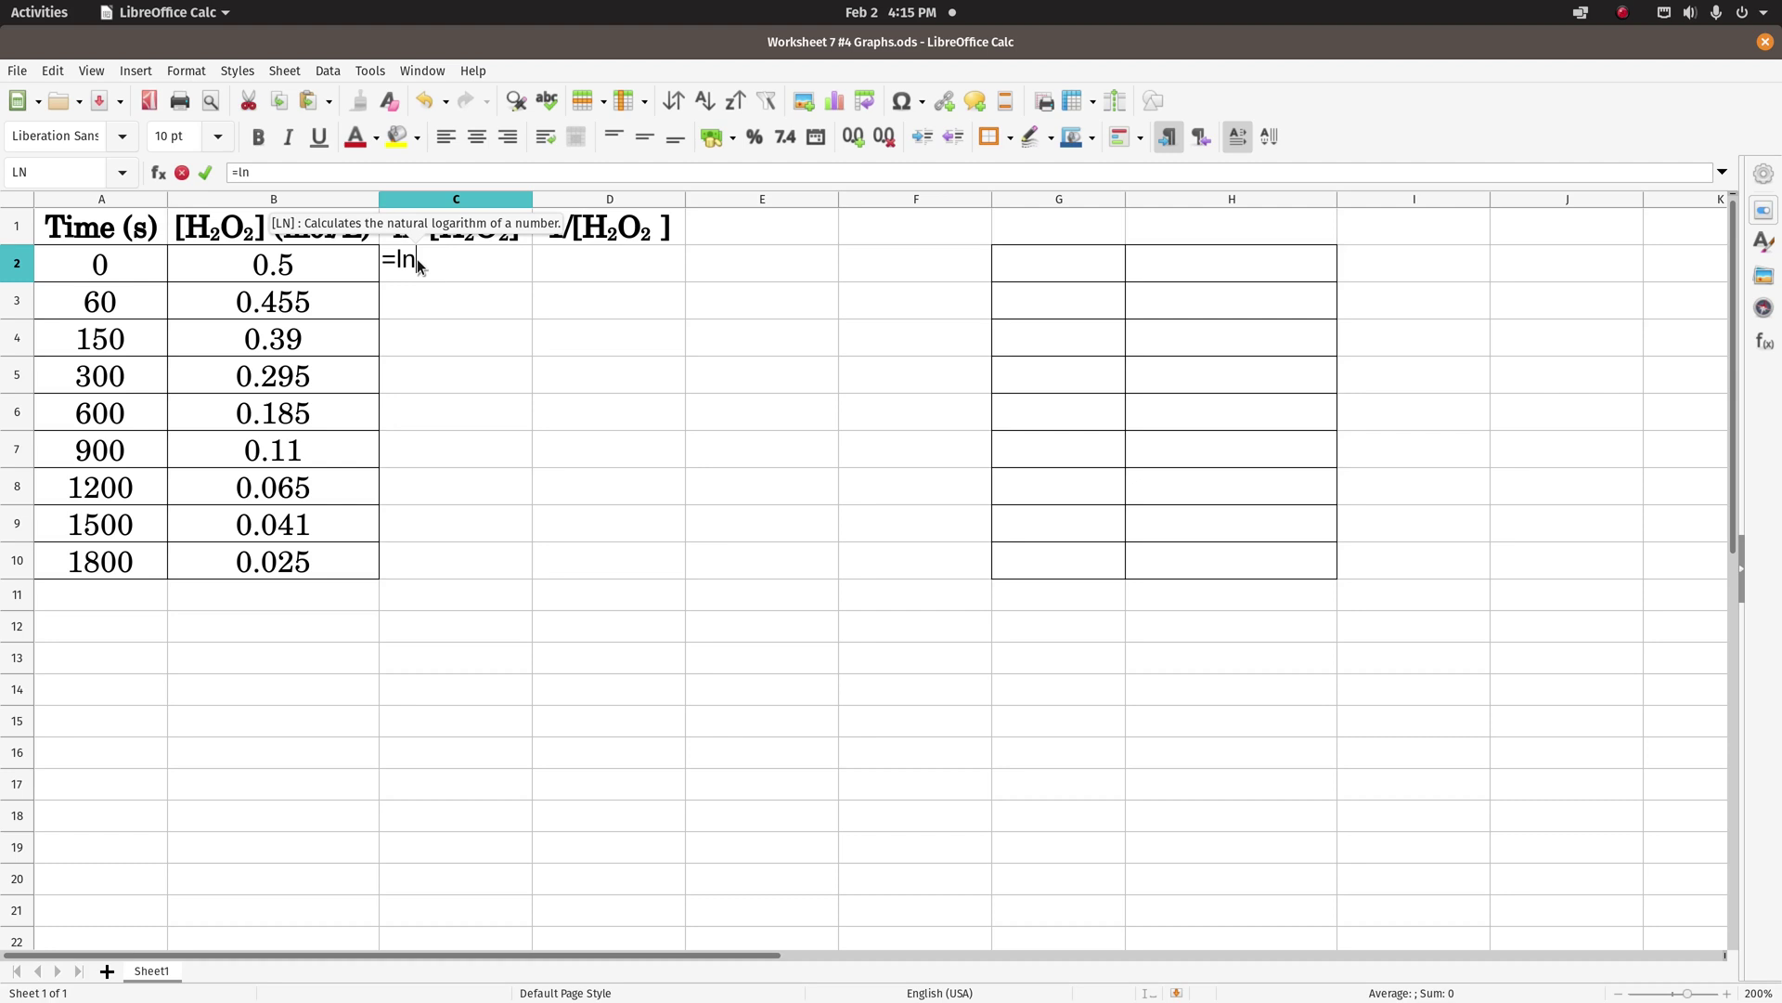
text(()
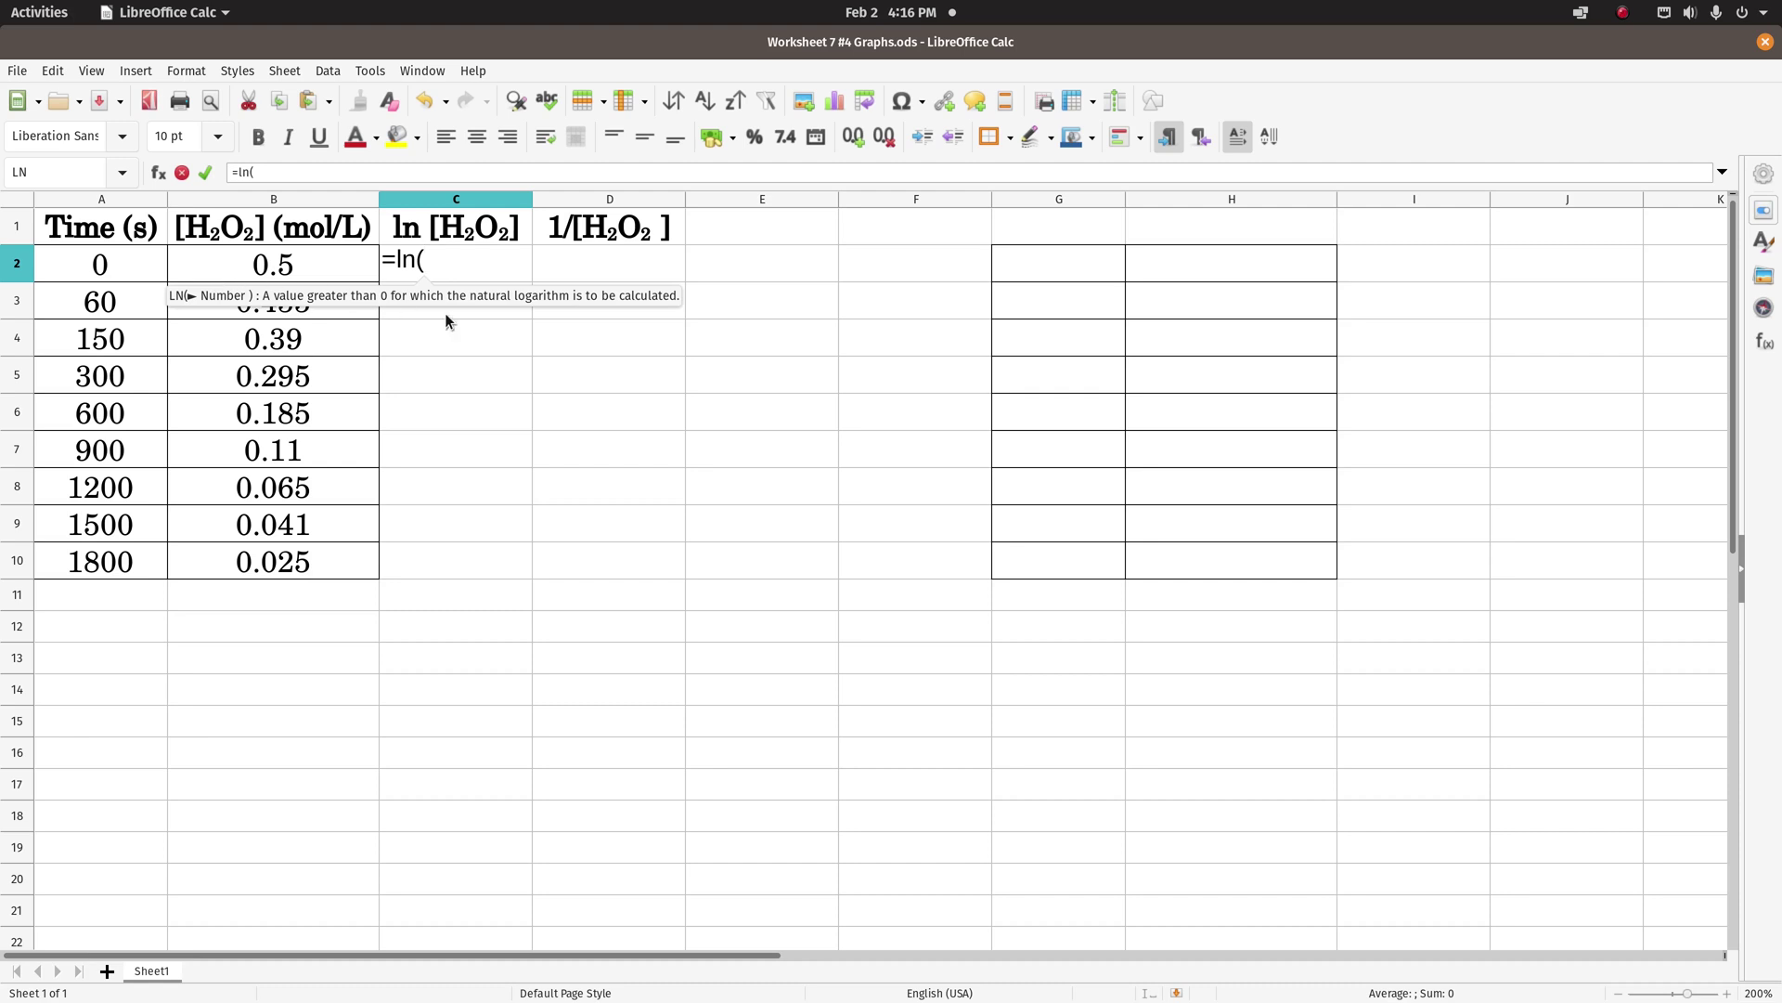
text(B2))
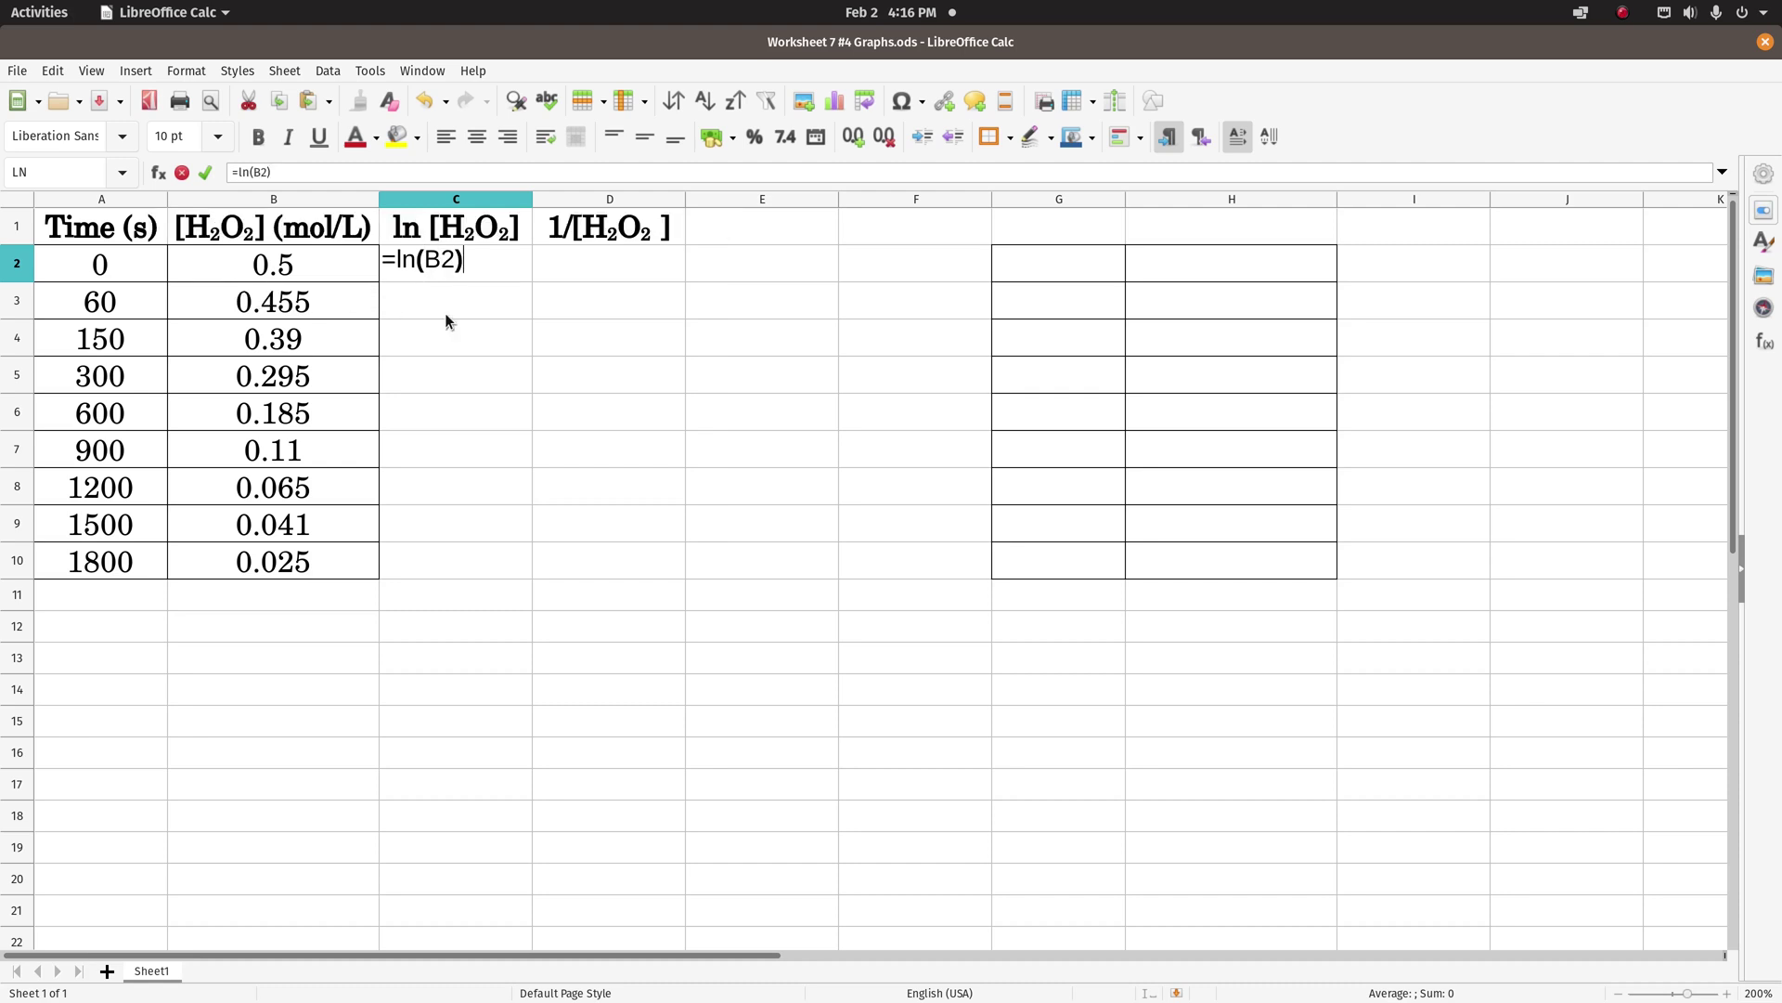
key(Return)
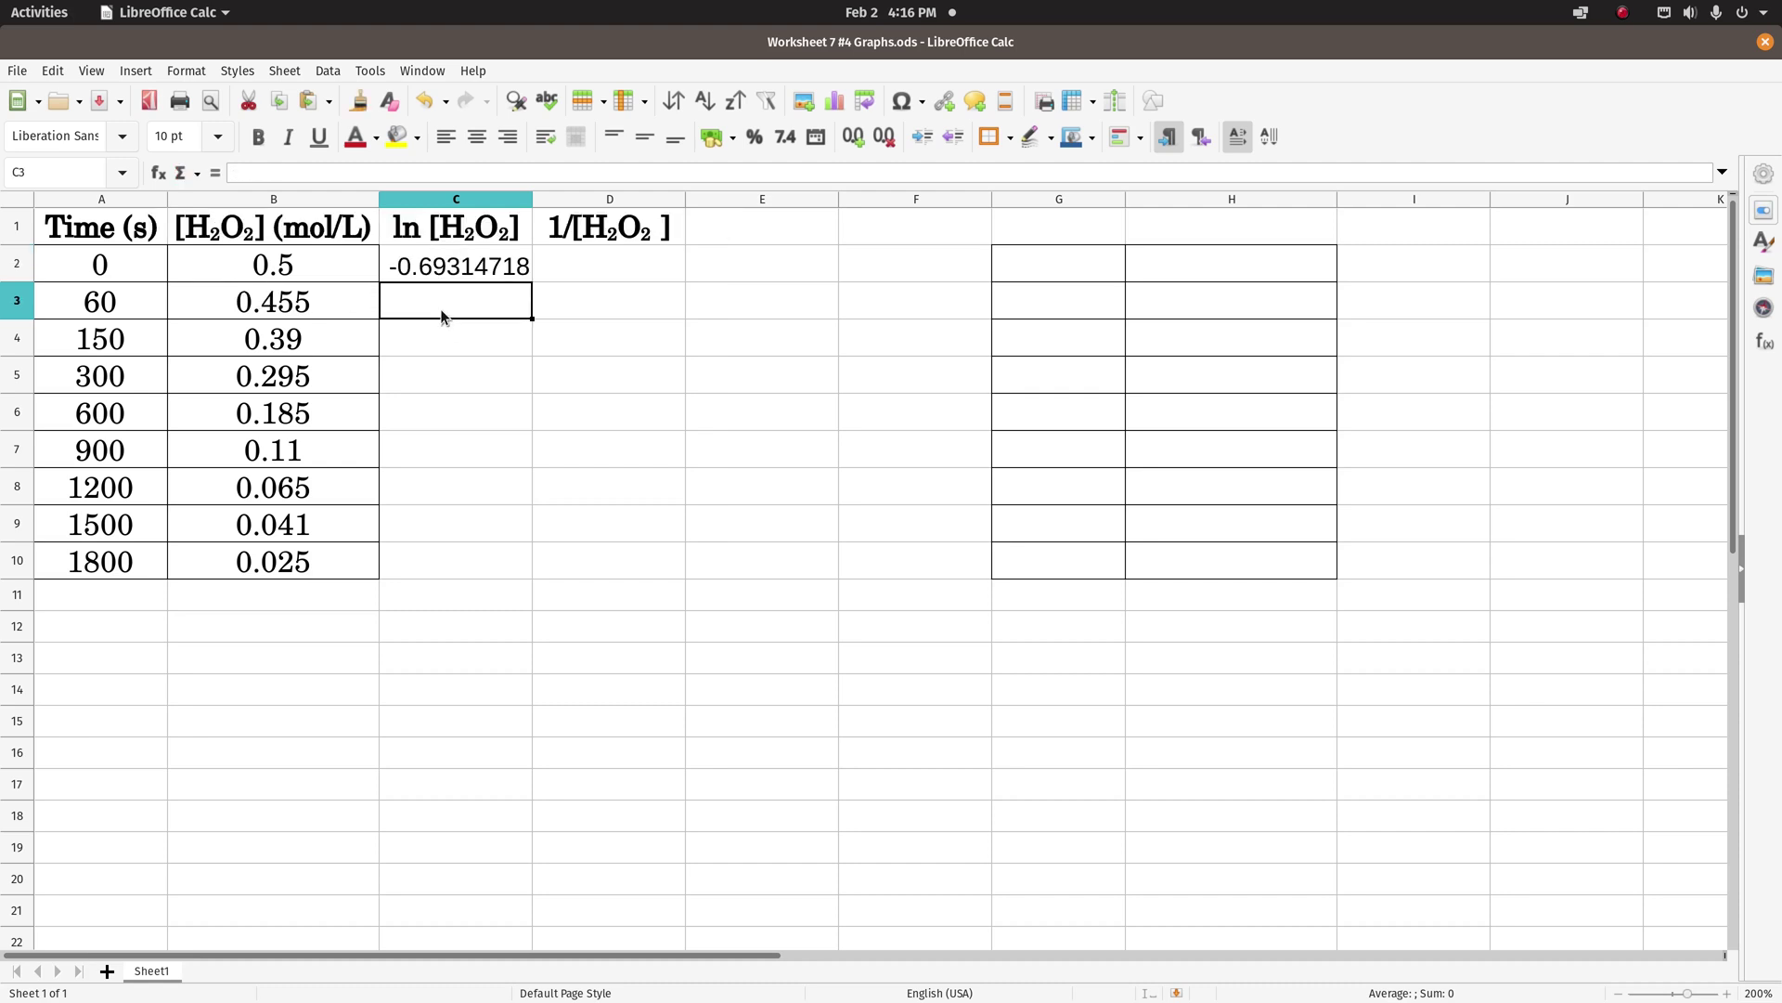
- Paste the ln formula from C2 into C3:C10
click(450, 270)
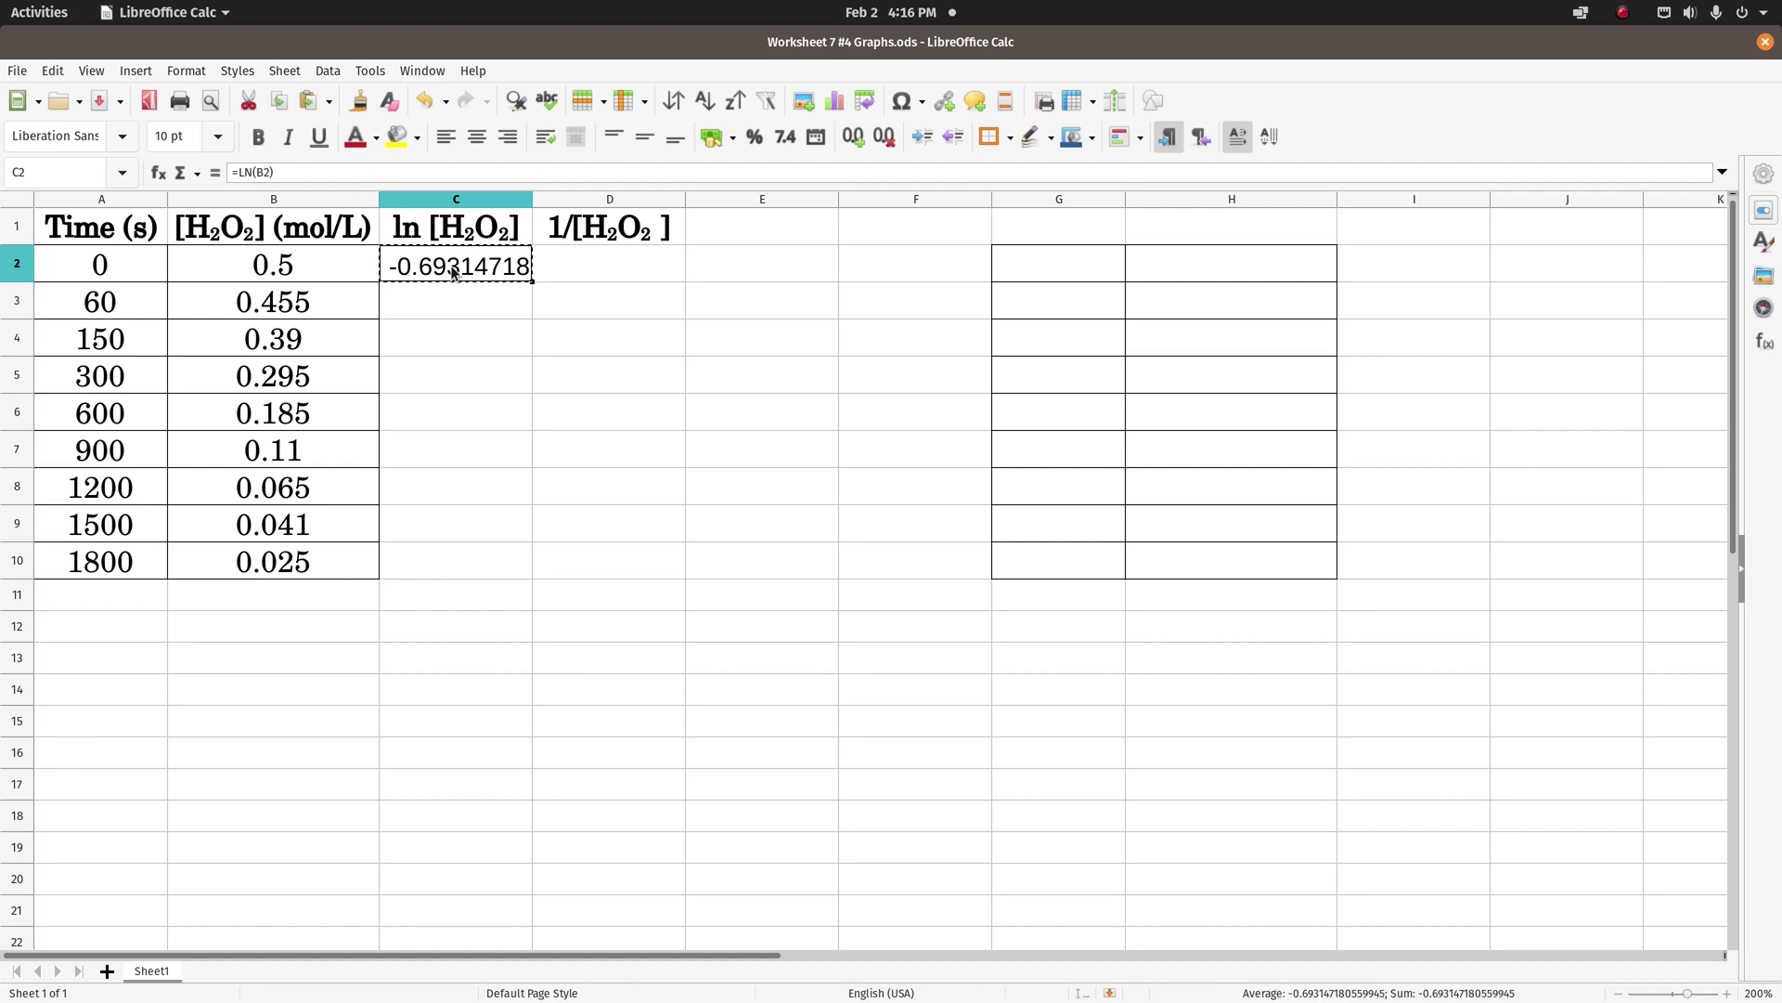
click(430, 306)
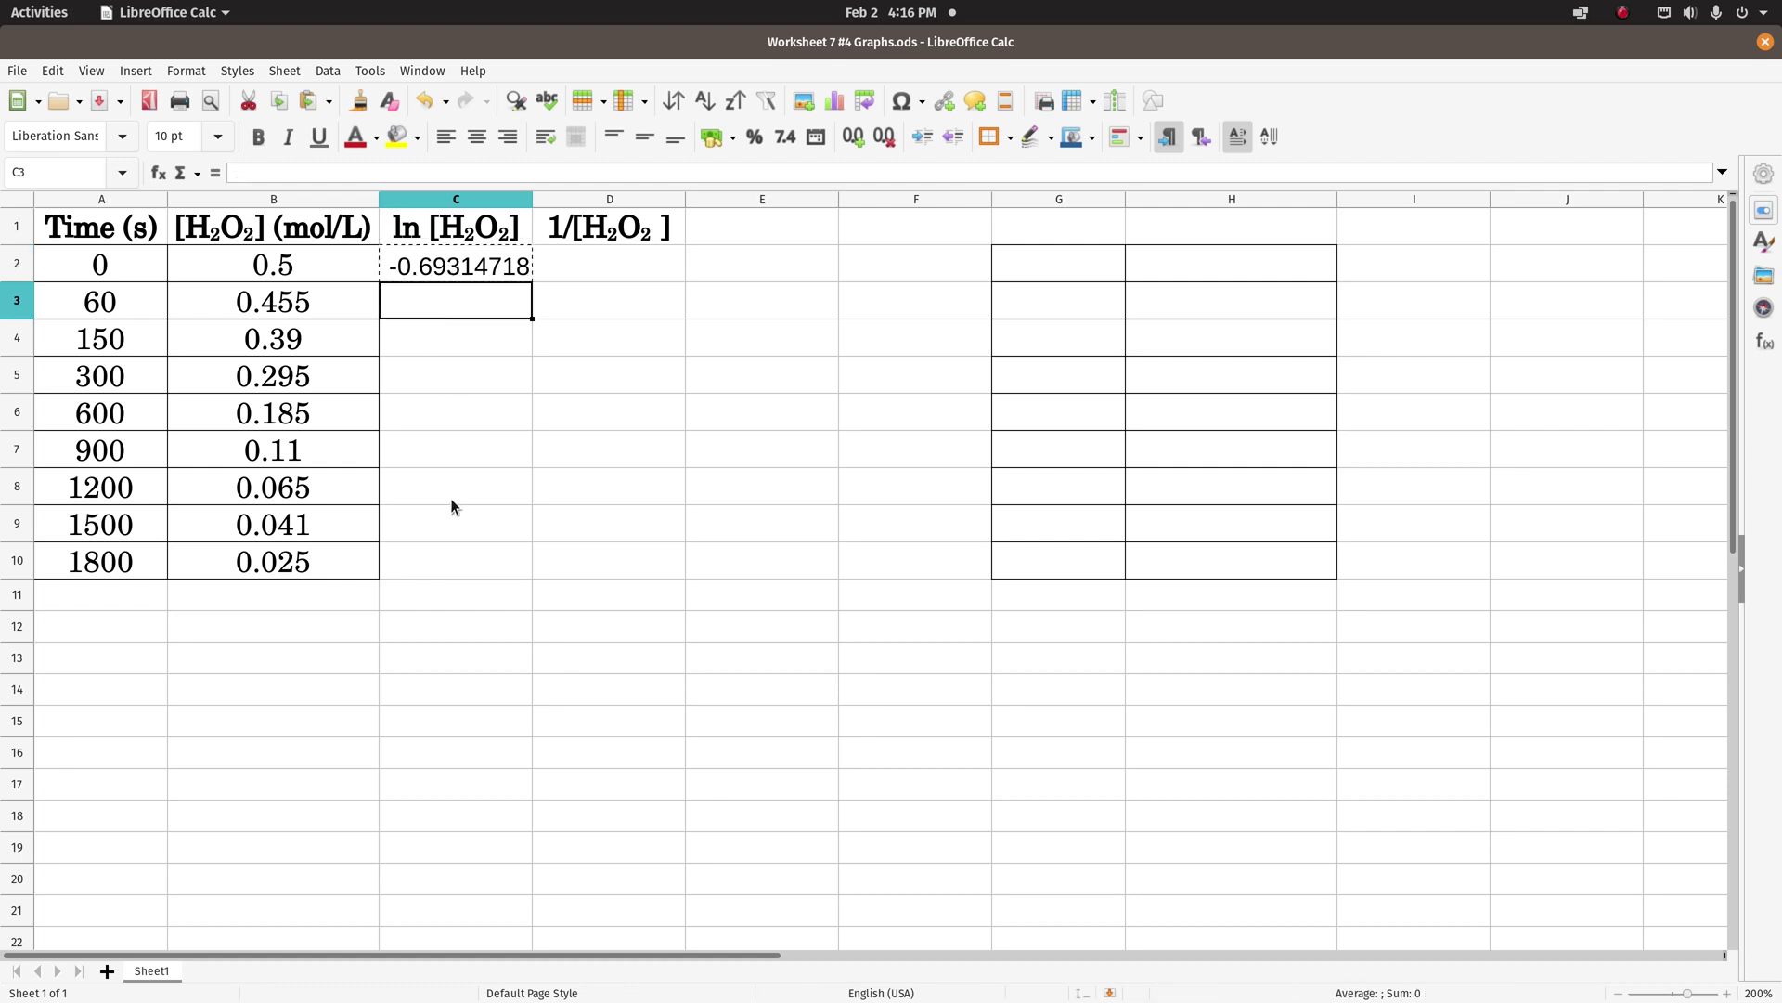
shift+click(441, 561)
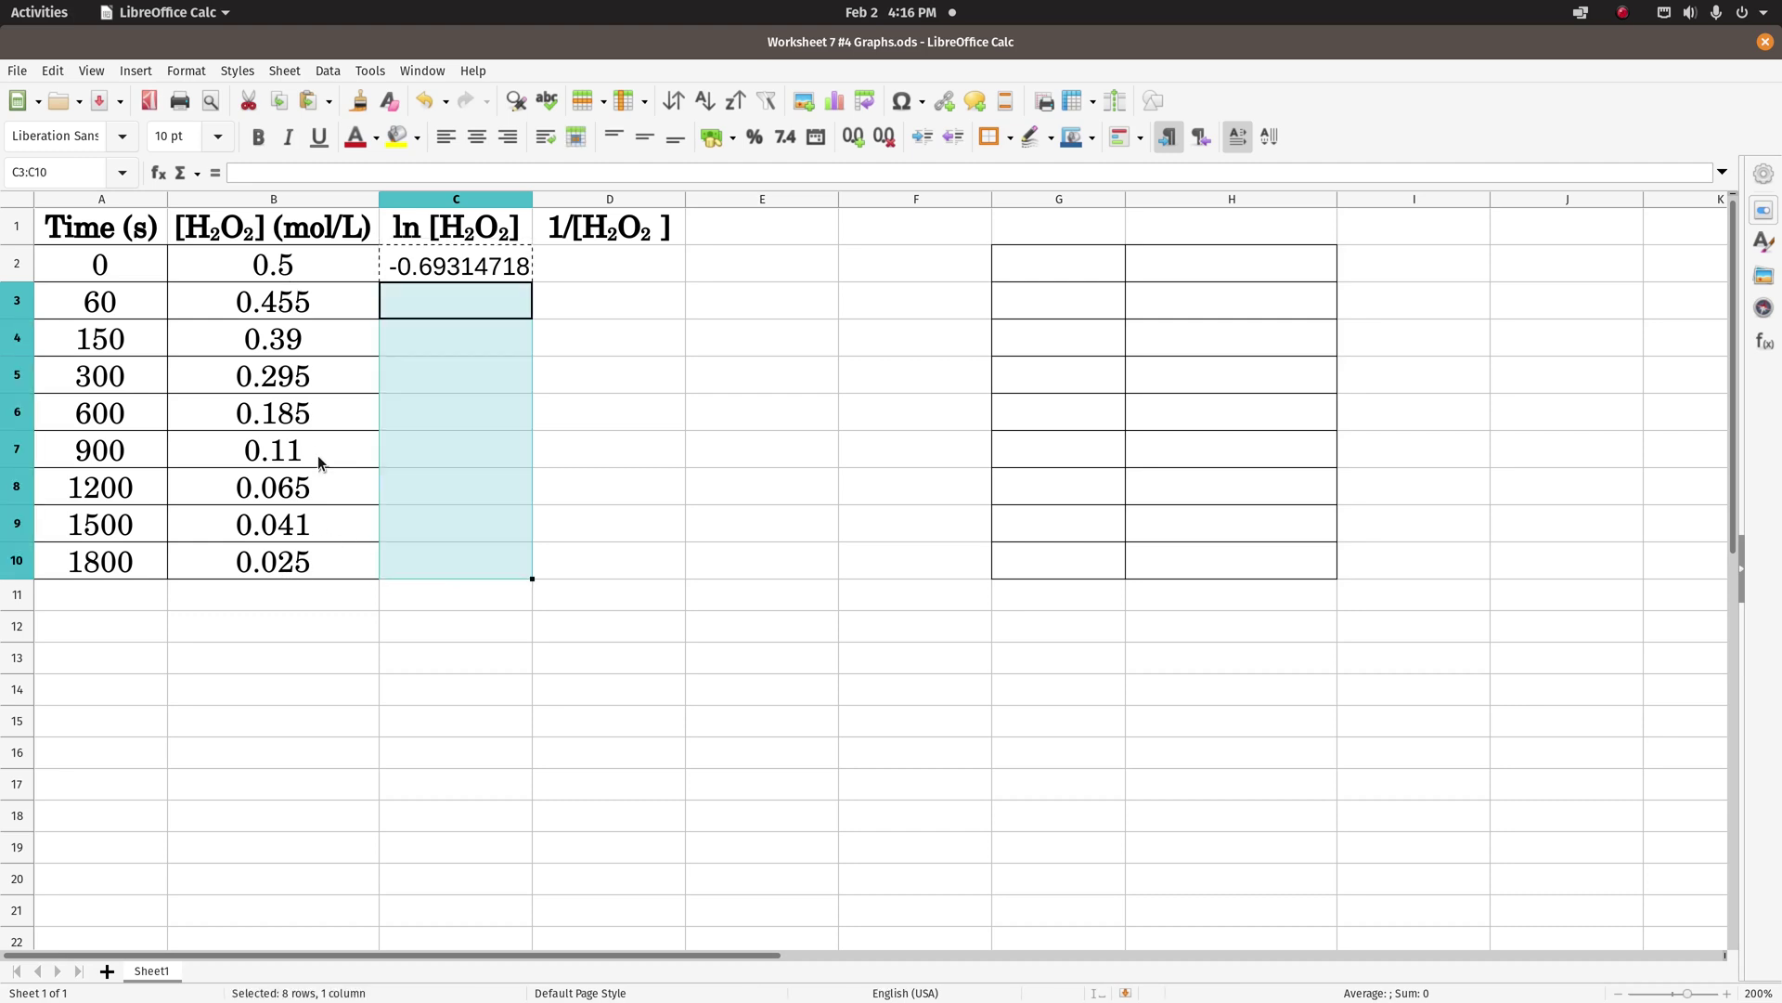
key(ctrl+v)
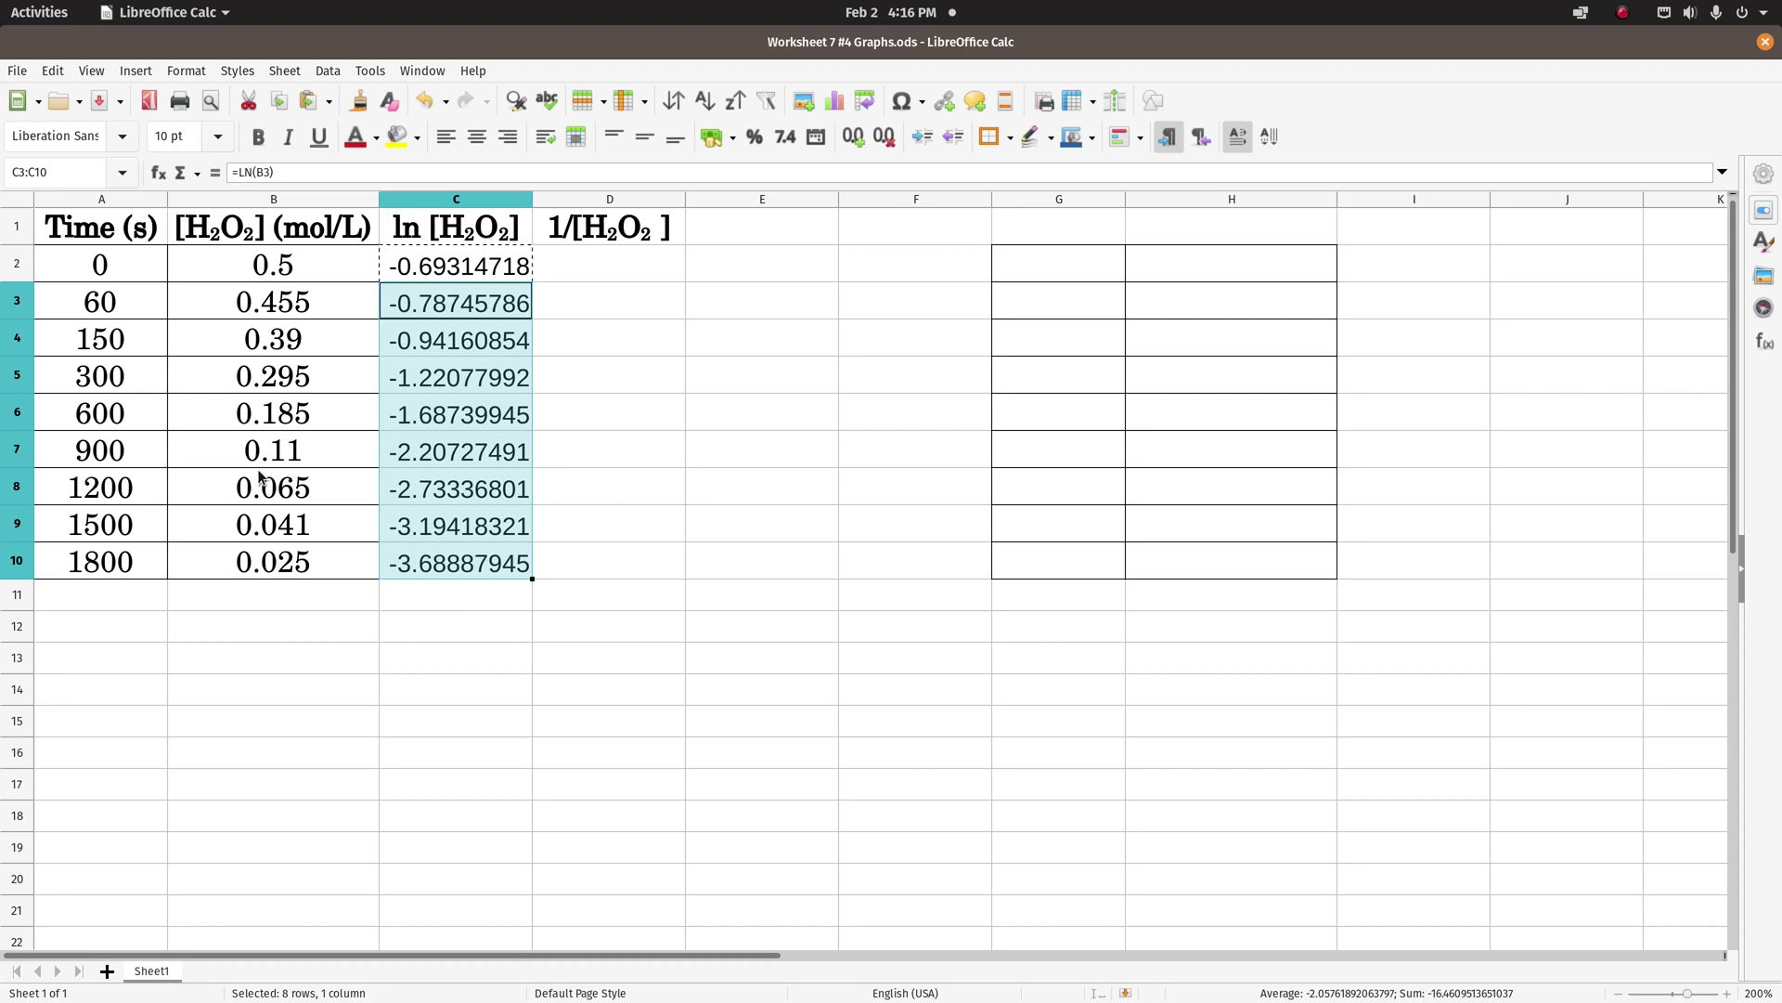
click(678, 421)
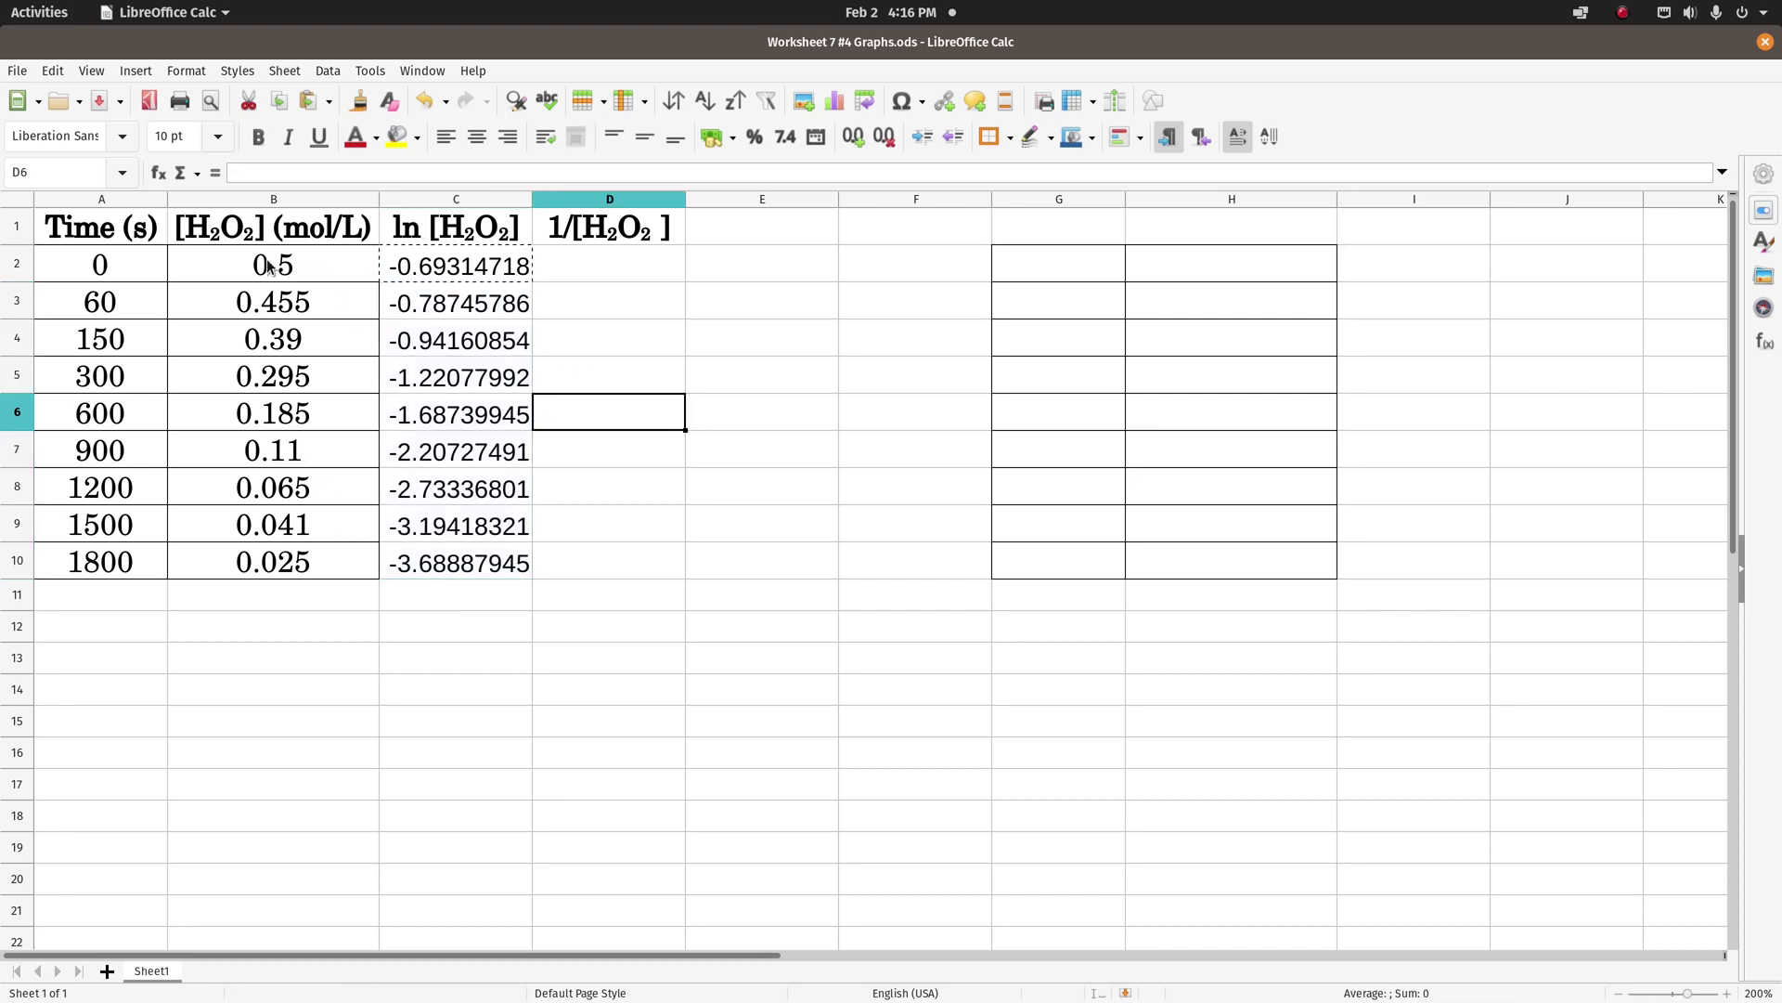
- Set C2:C10 to Century Schoolbook L at 12 pt
click(409, 268)
shift+click(461, 558)
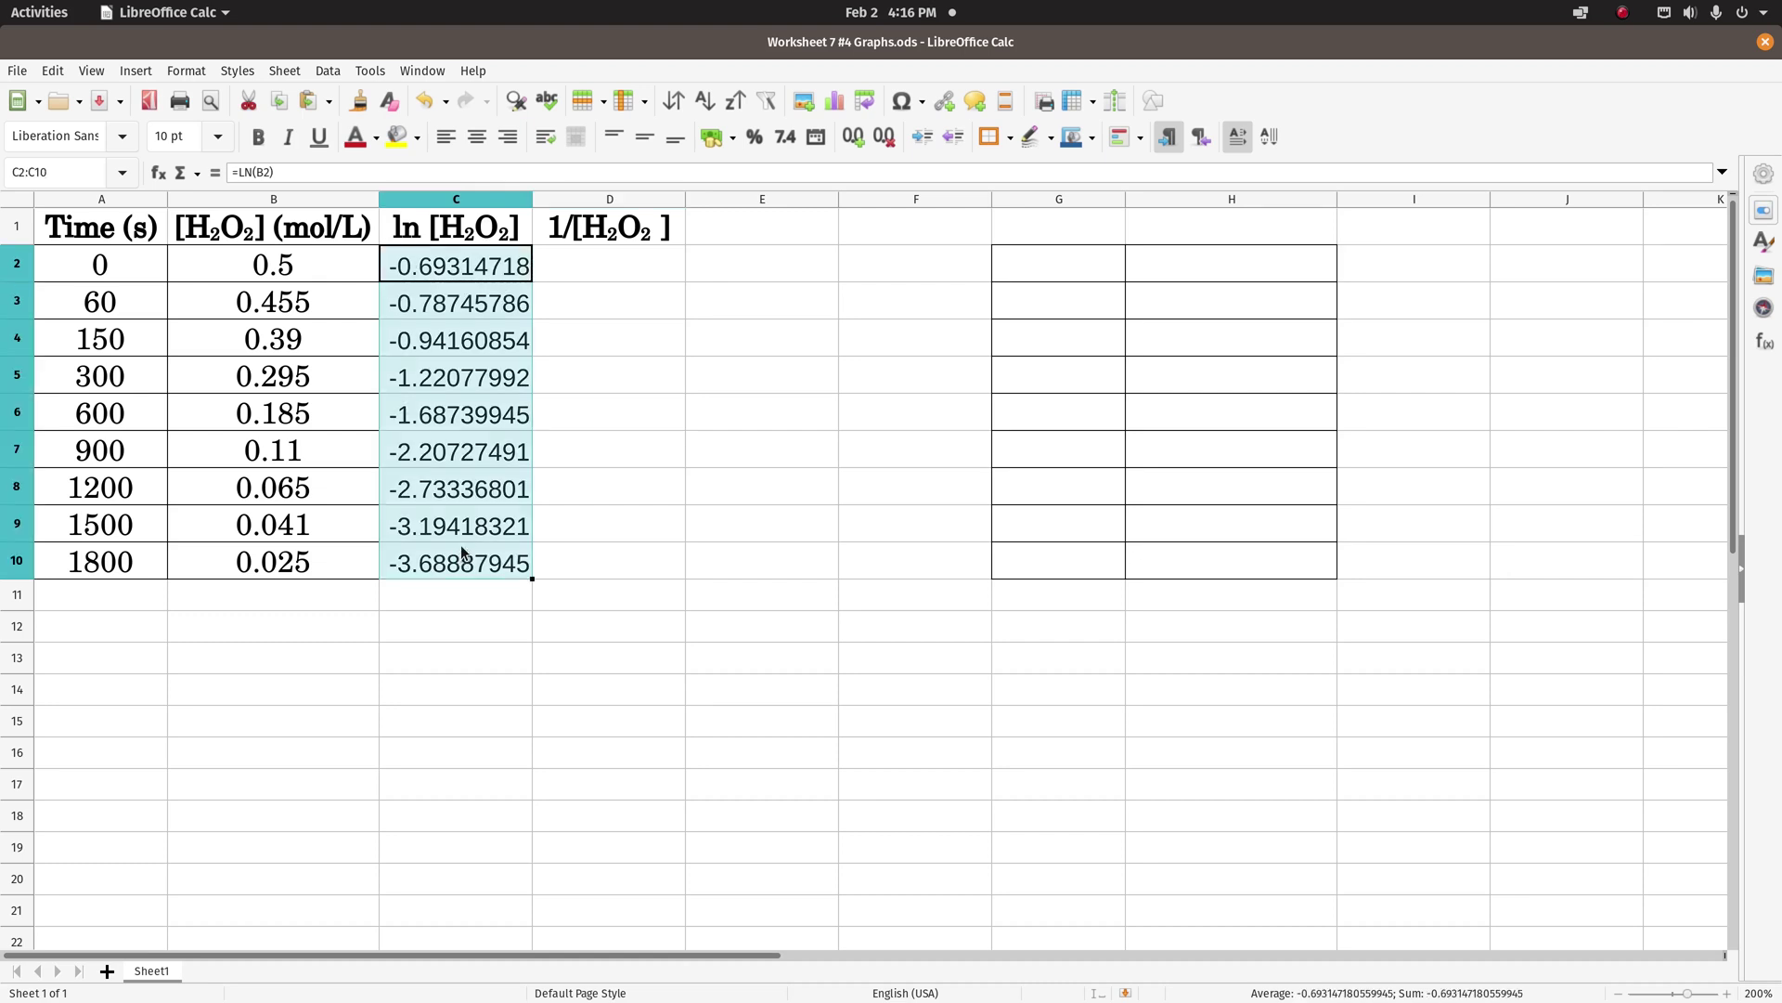
click(123, 138)
click(114, 168)
click(220, 138)
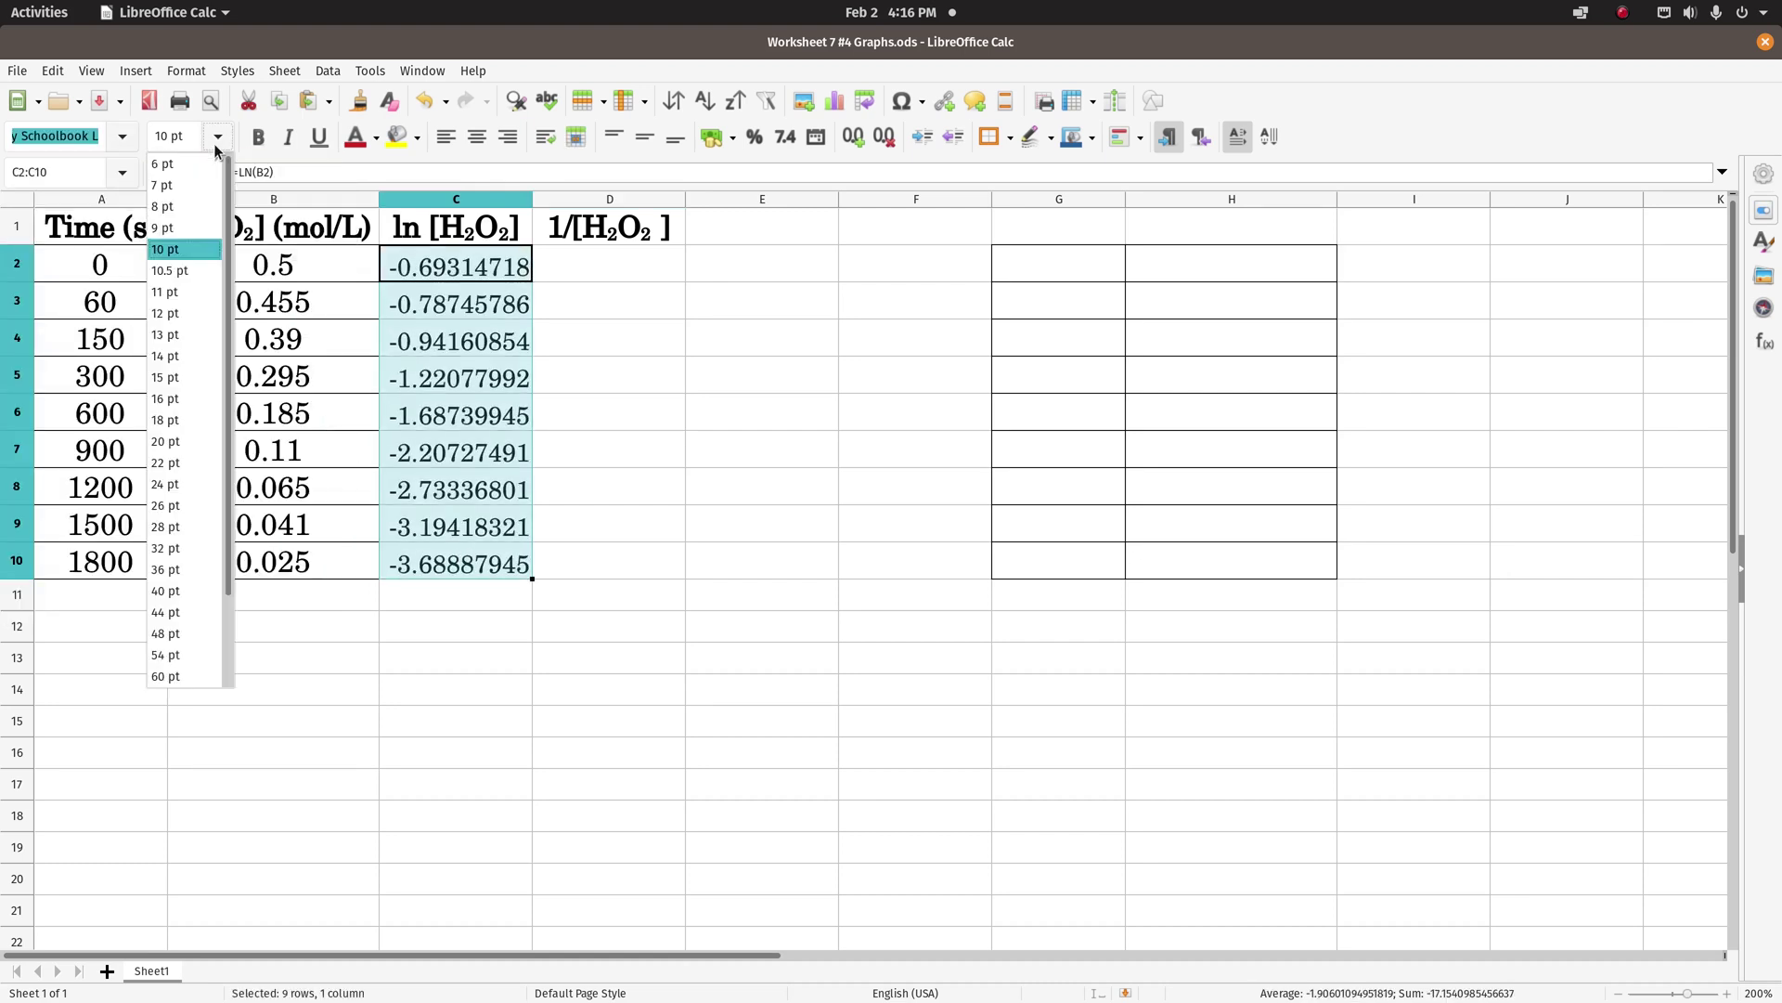
click(180, 293)
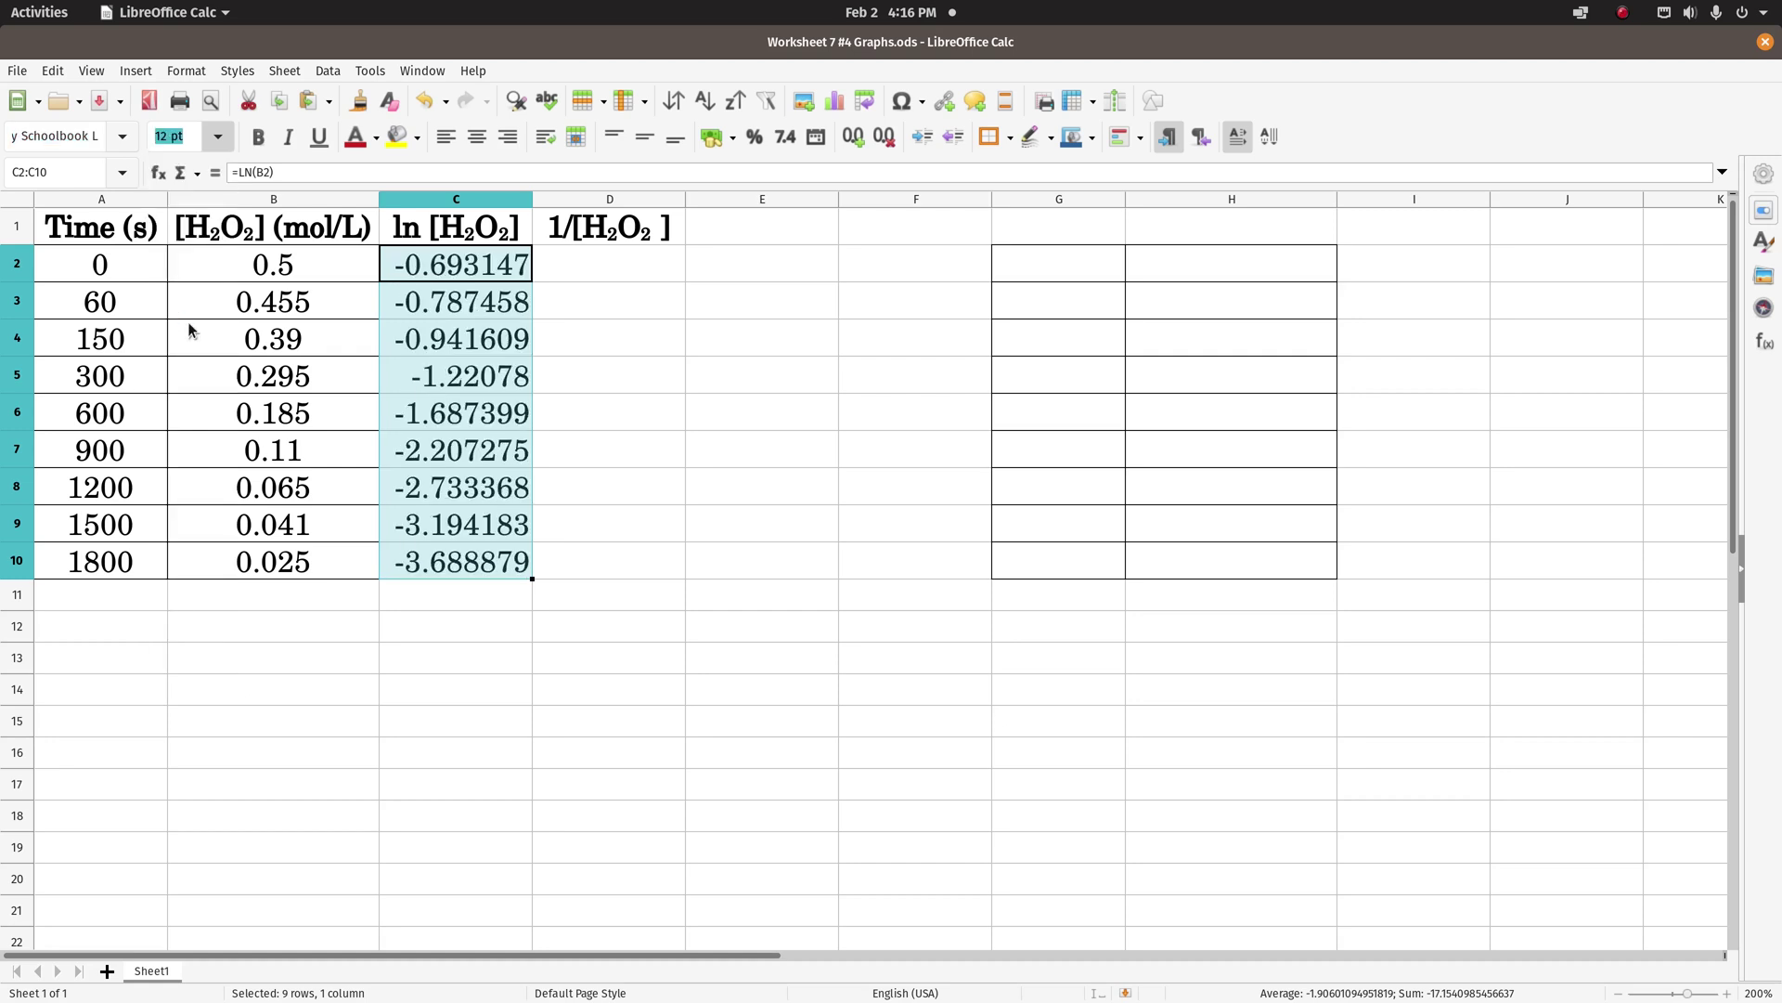
click(615, 599)
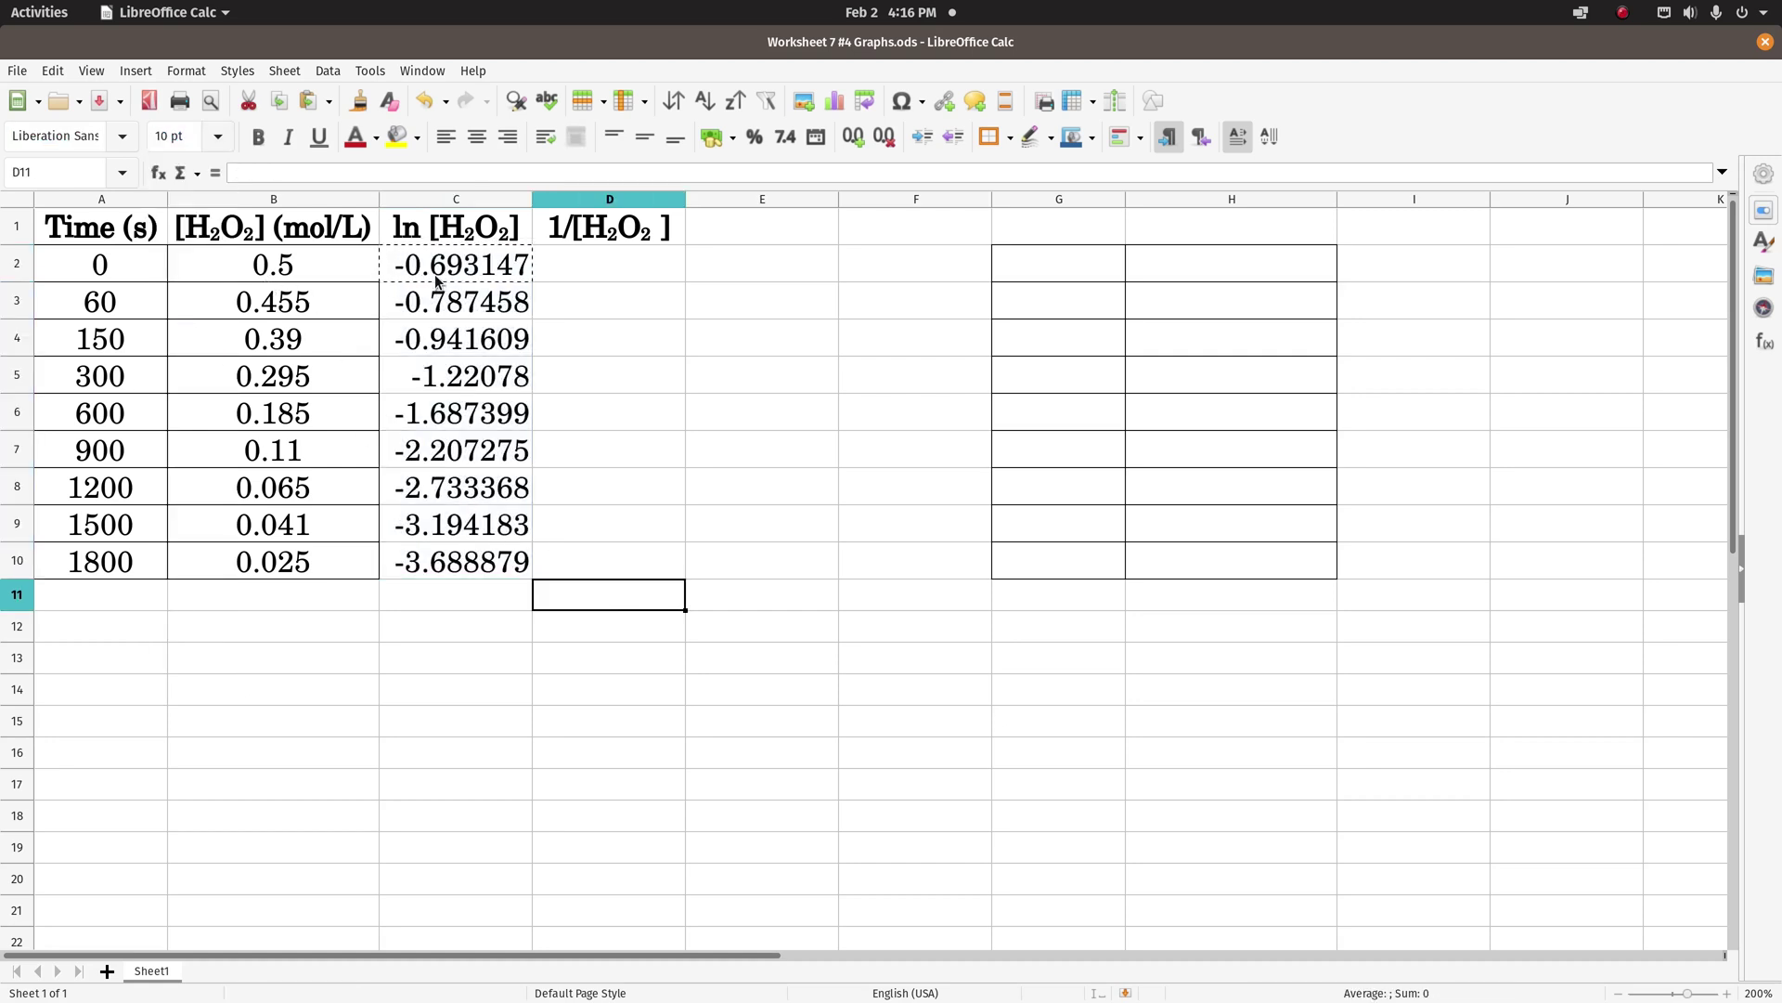
- Select the time values A2:A10 together with the ln values C2:C10
click(104, 268)
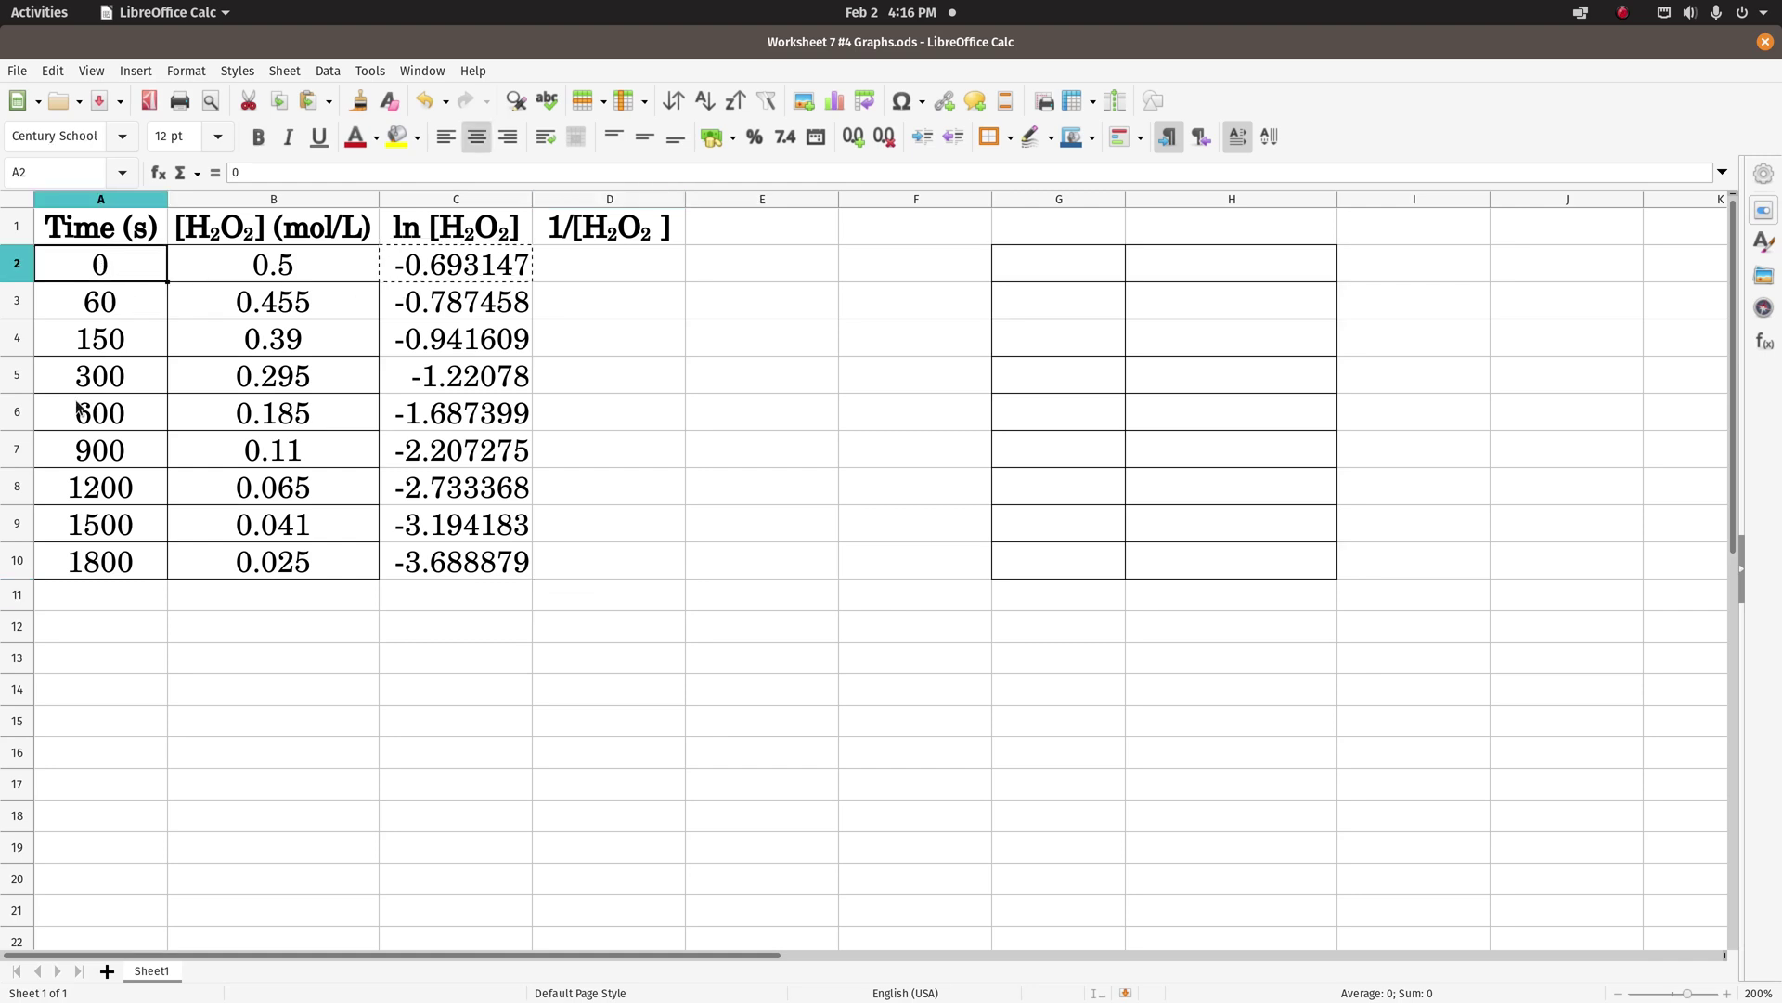
shift+click(90, 554)
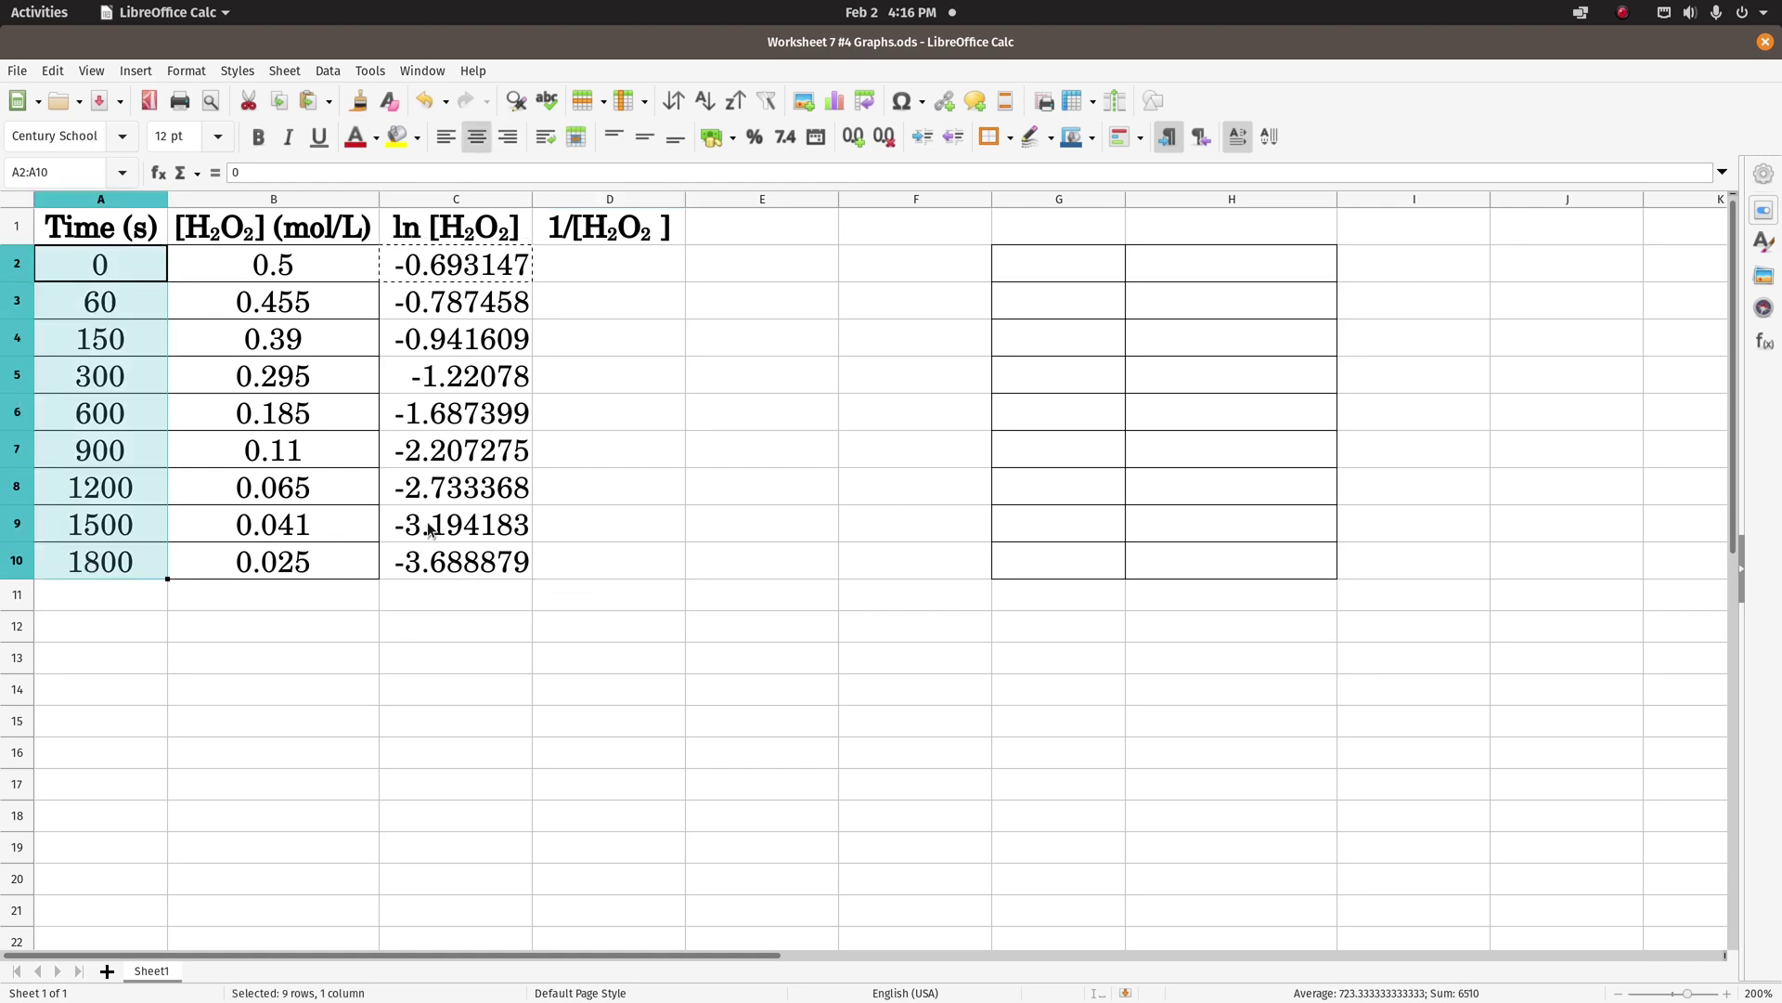
ctrl+click(452, 269)
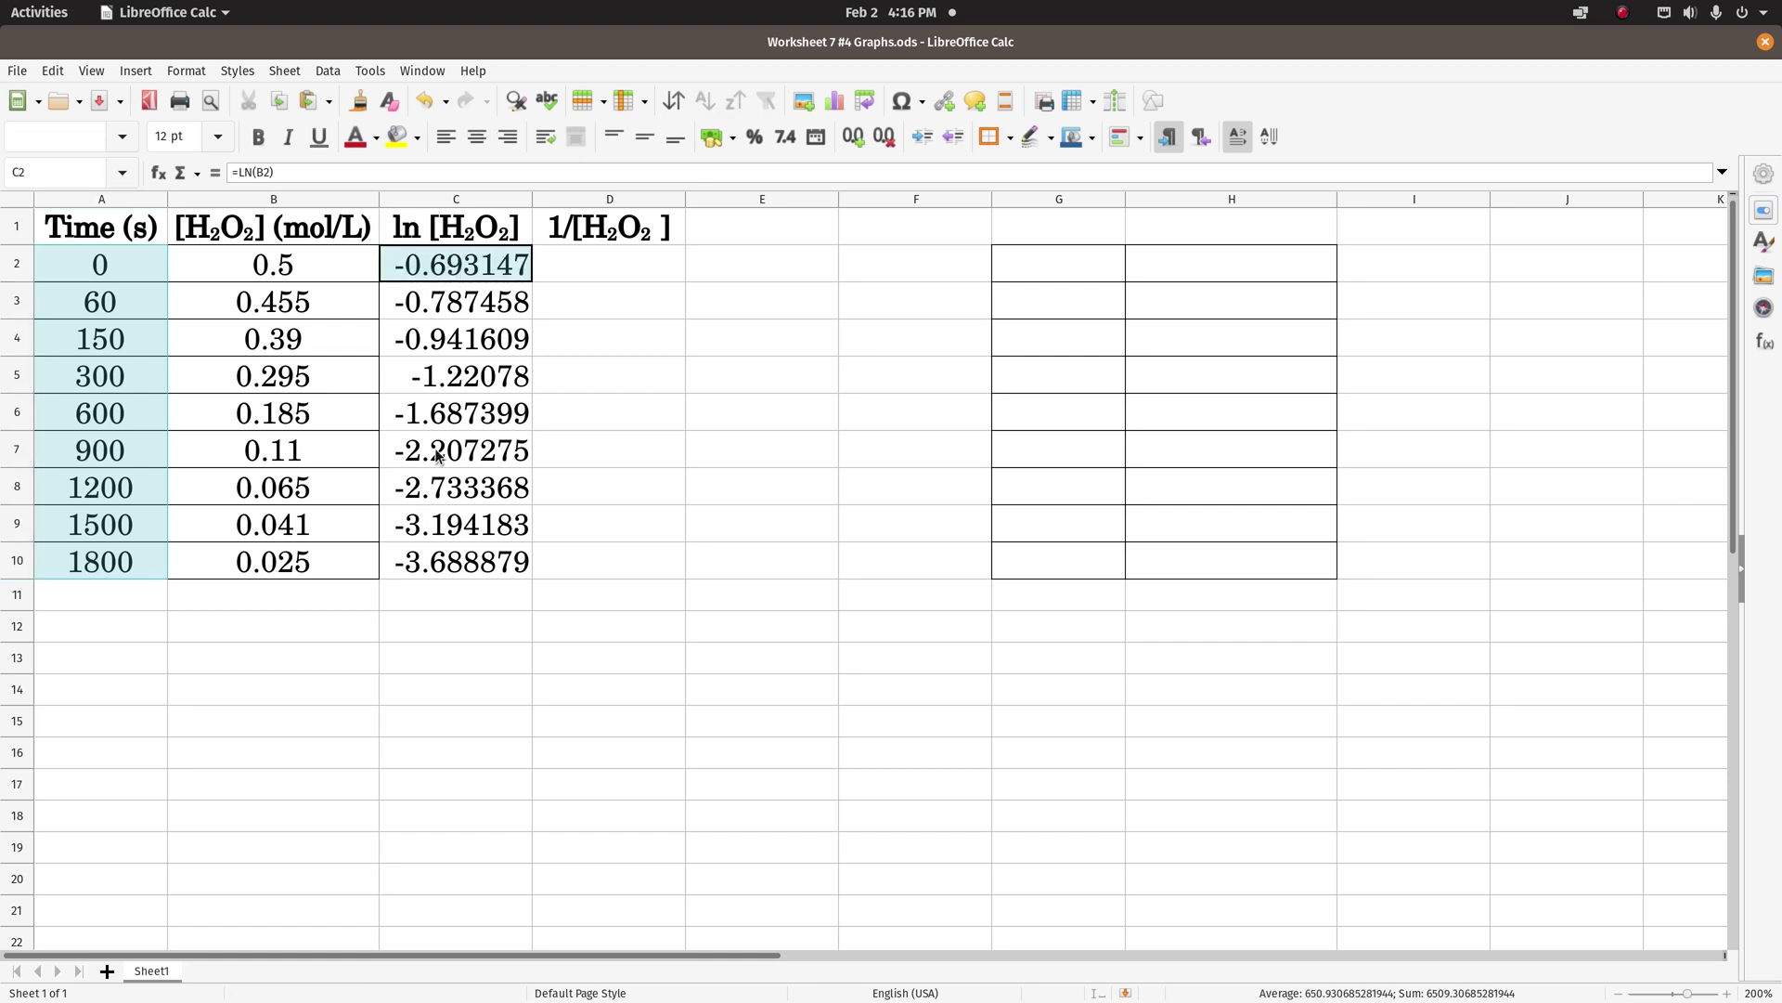
ctrl+click(450, 568)
ctrl+click(460, 313)
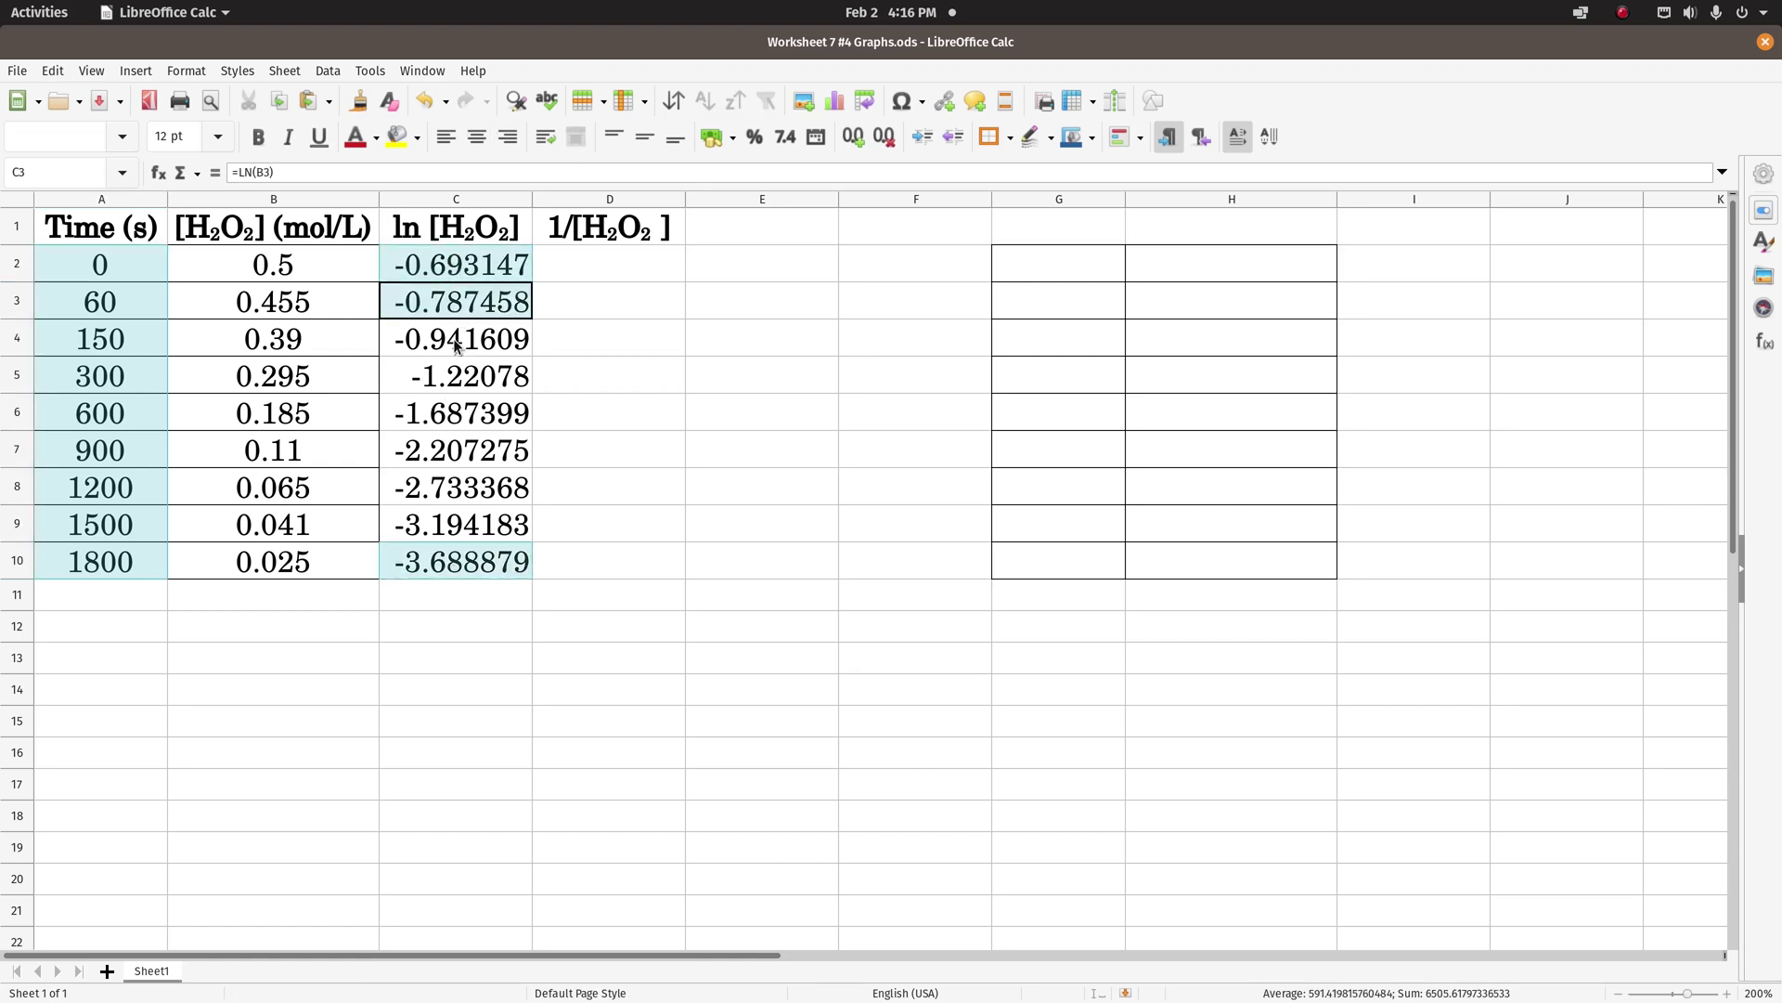
ctrl+click(453, 356)
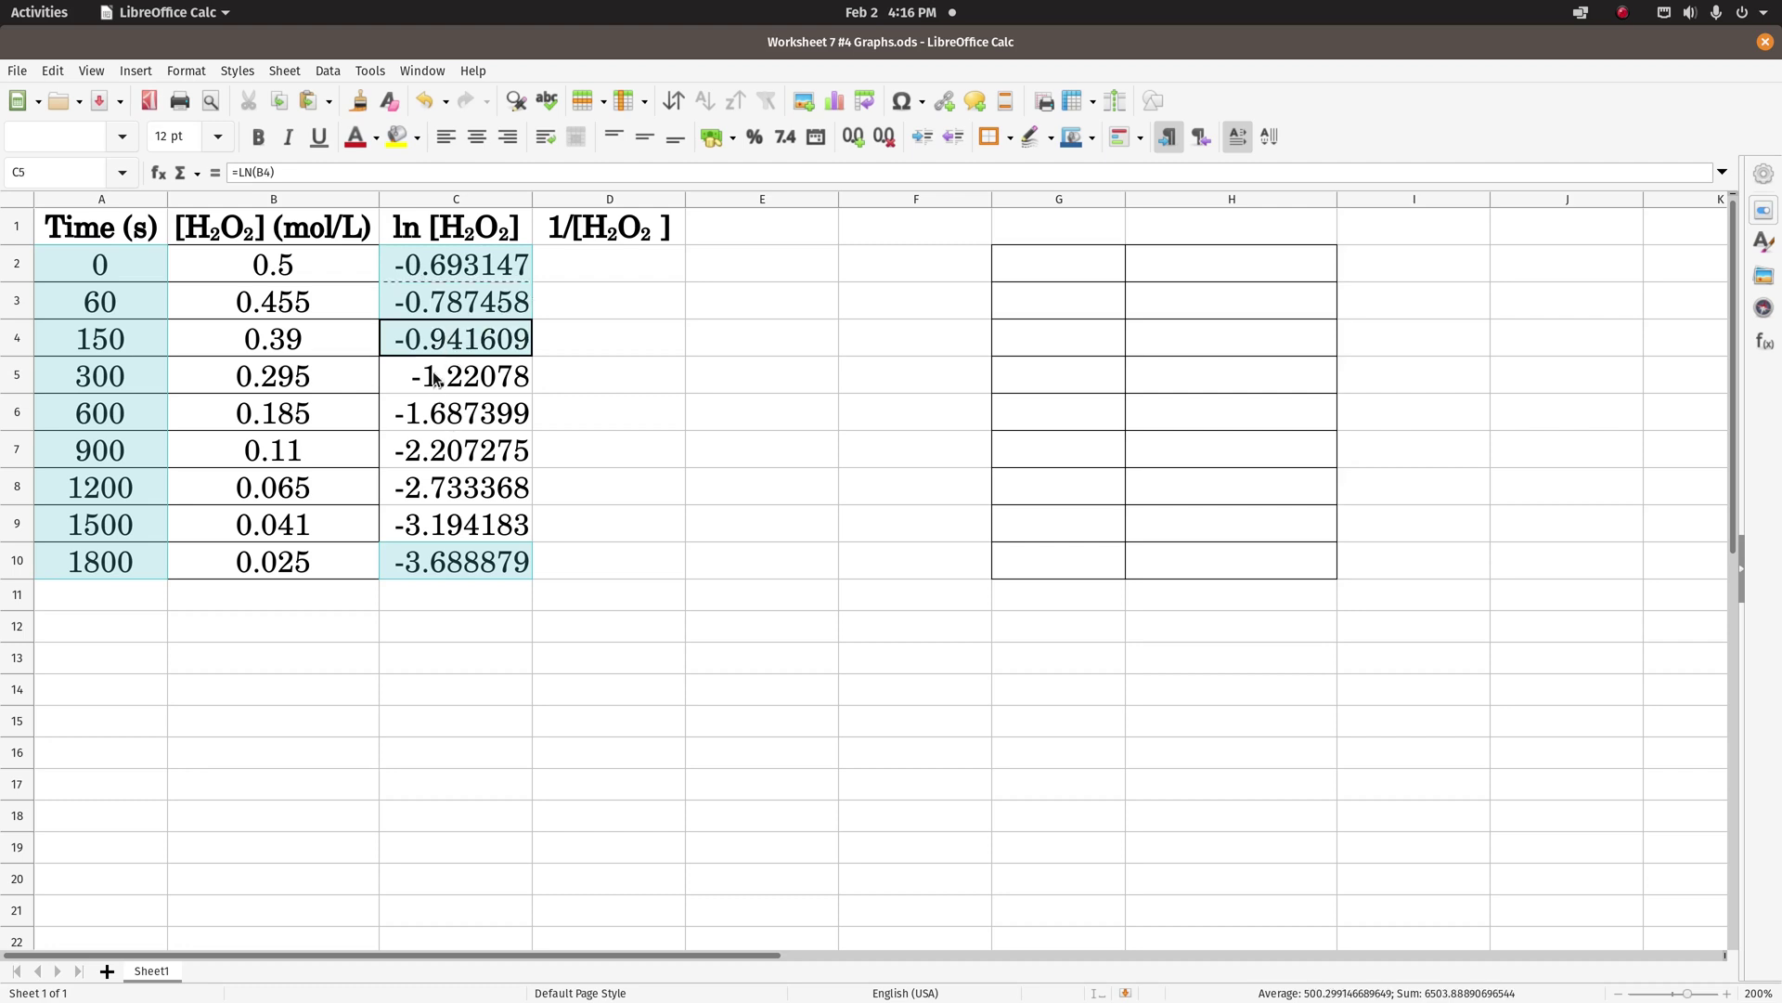
ctrl+click(438, 376)
ctrl+click(440, 422)
ctrl+click(444, 455)
ctrl+click(452, 492)
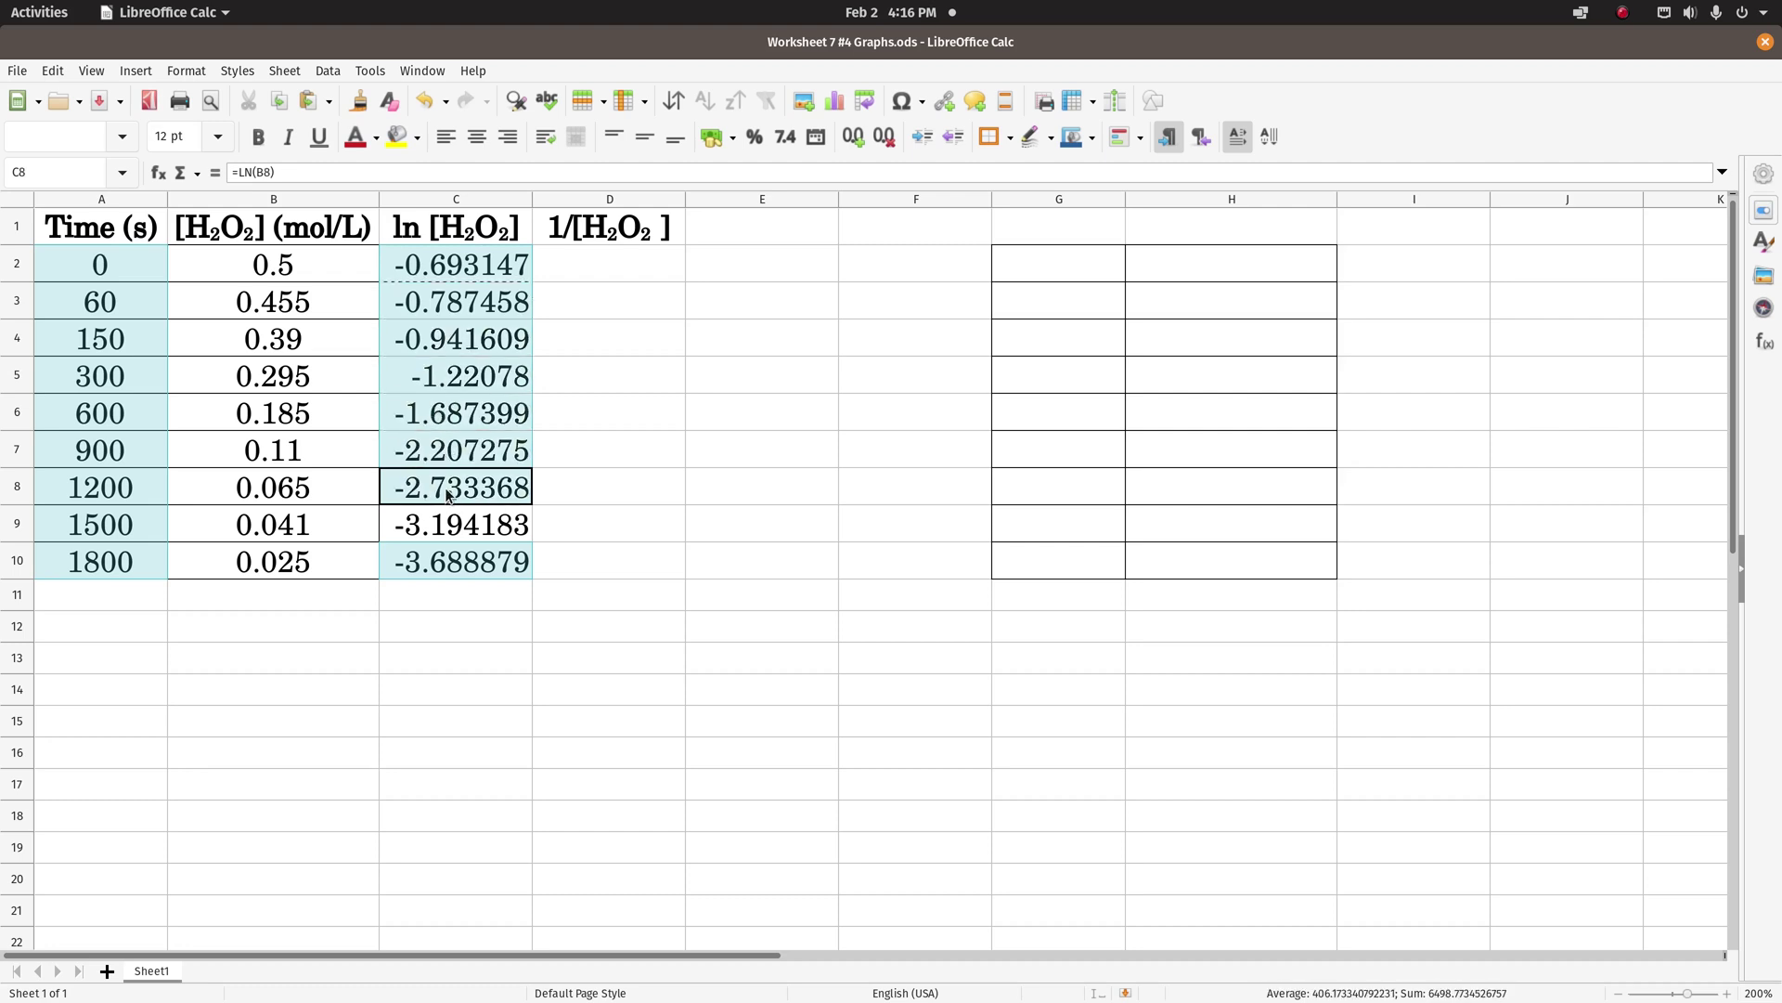
ctrl+click(447, 526)
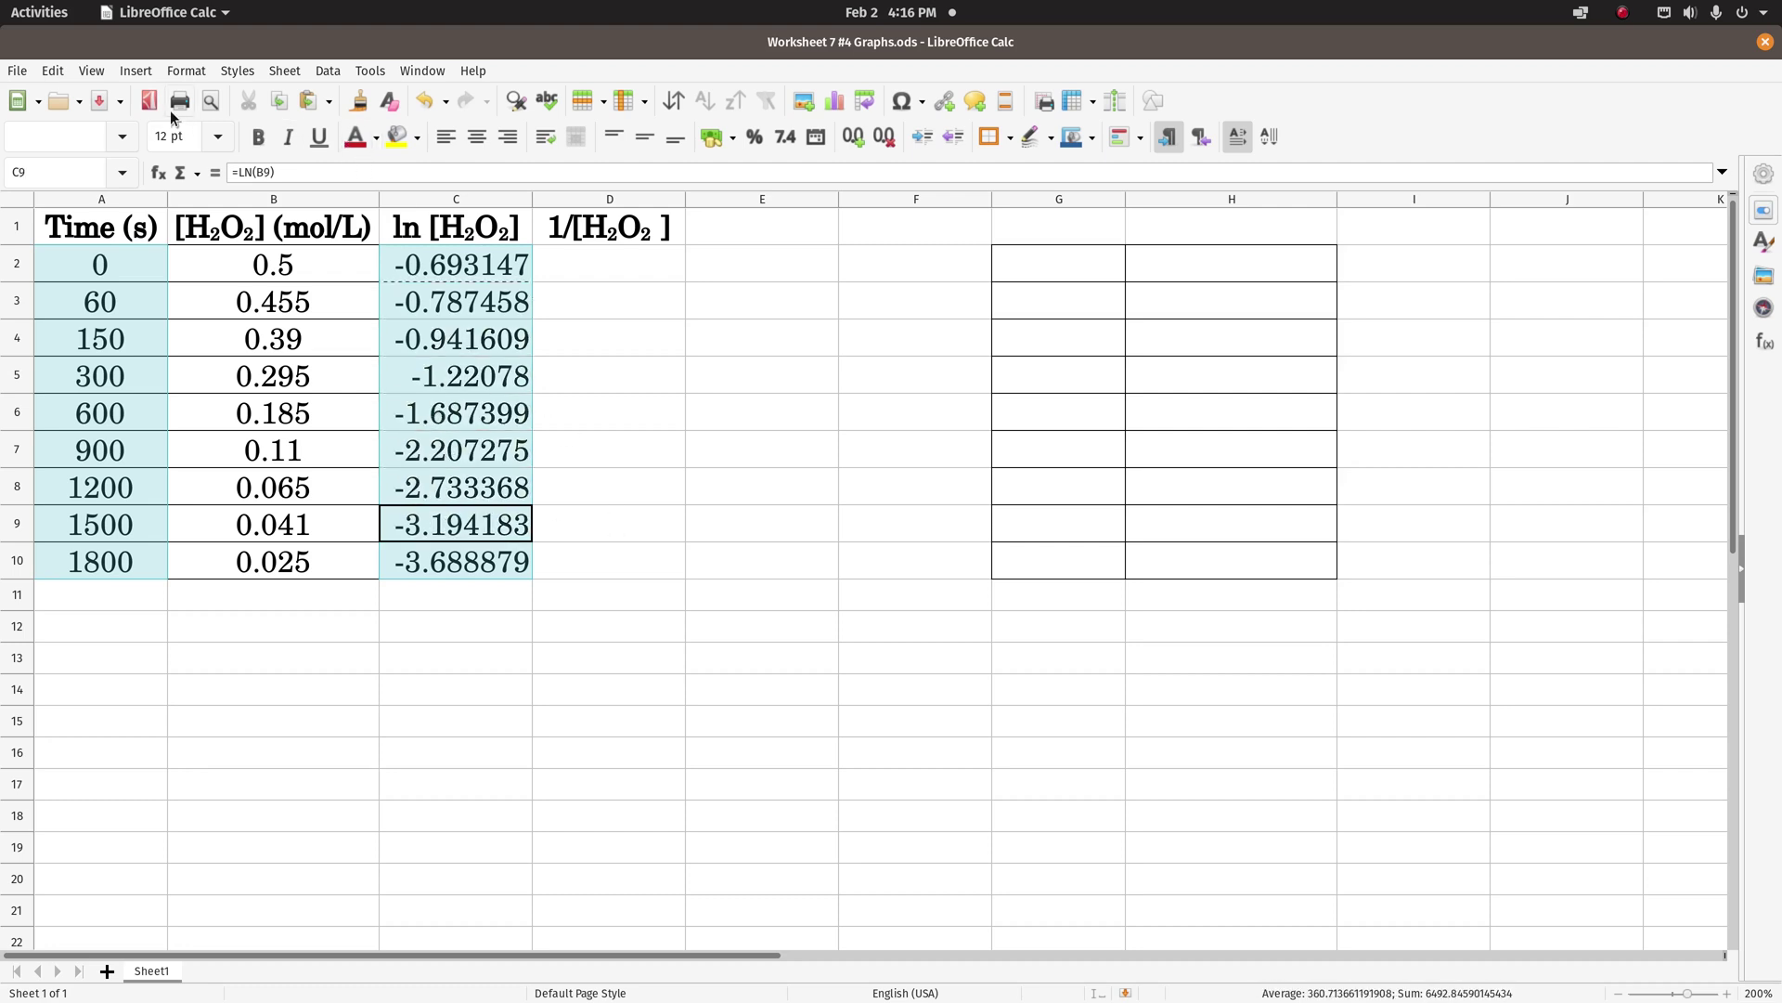
click(135, 72)
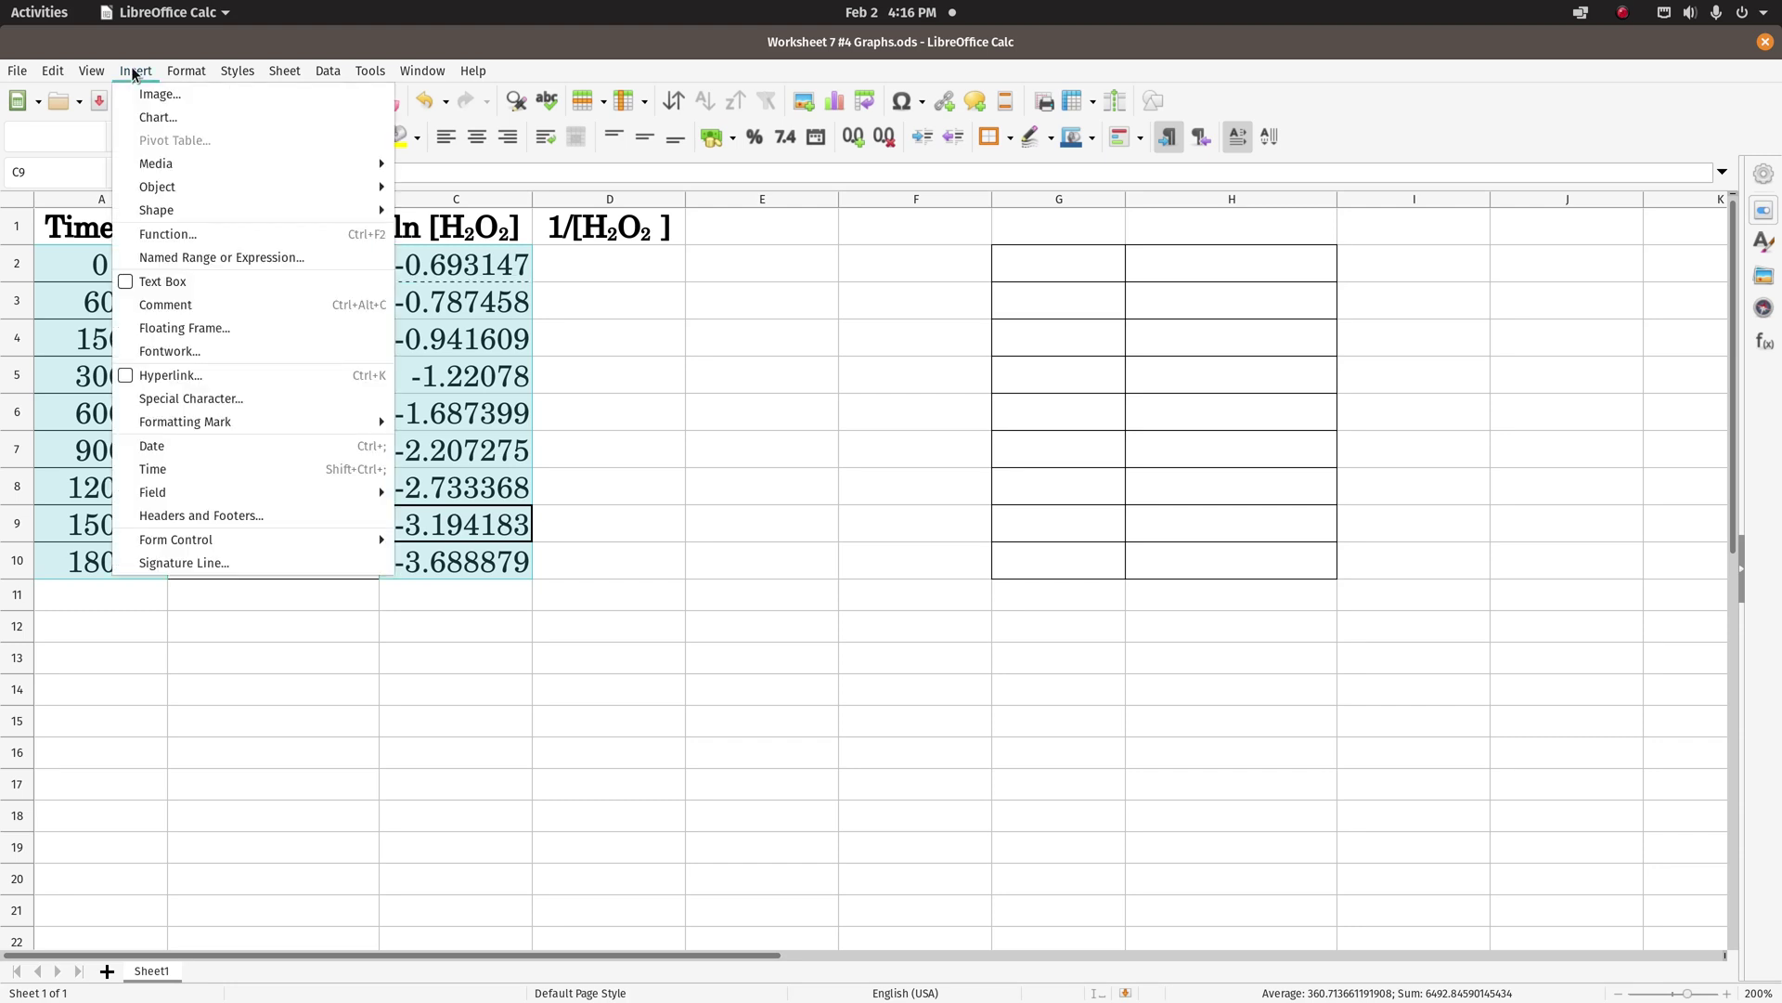
- Insert an XY (Scatter) chart from the selection and advance the wizard to Data Series
click(157, 117)
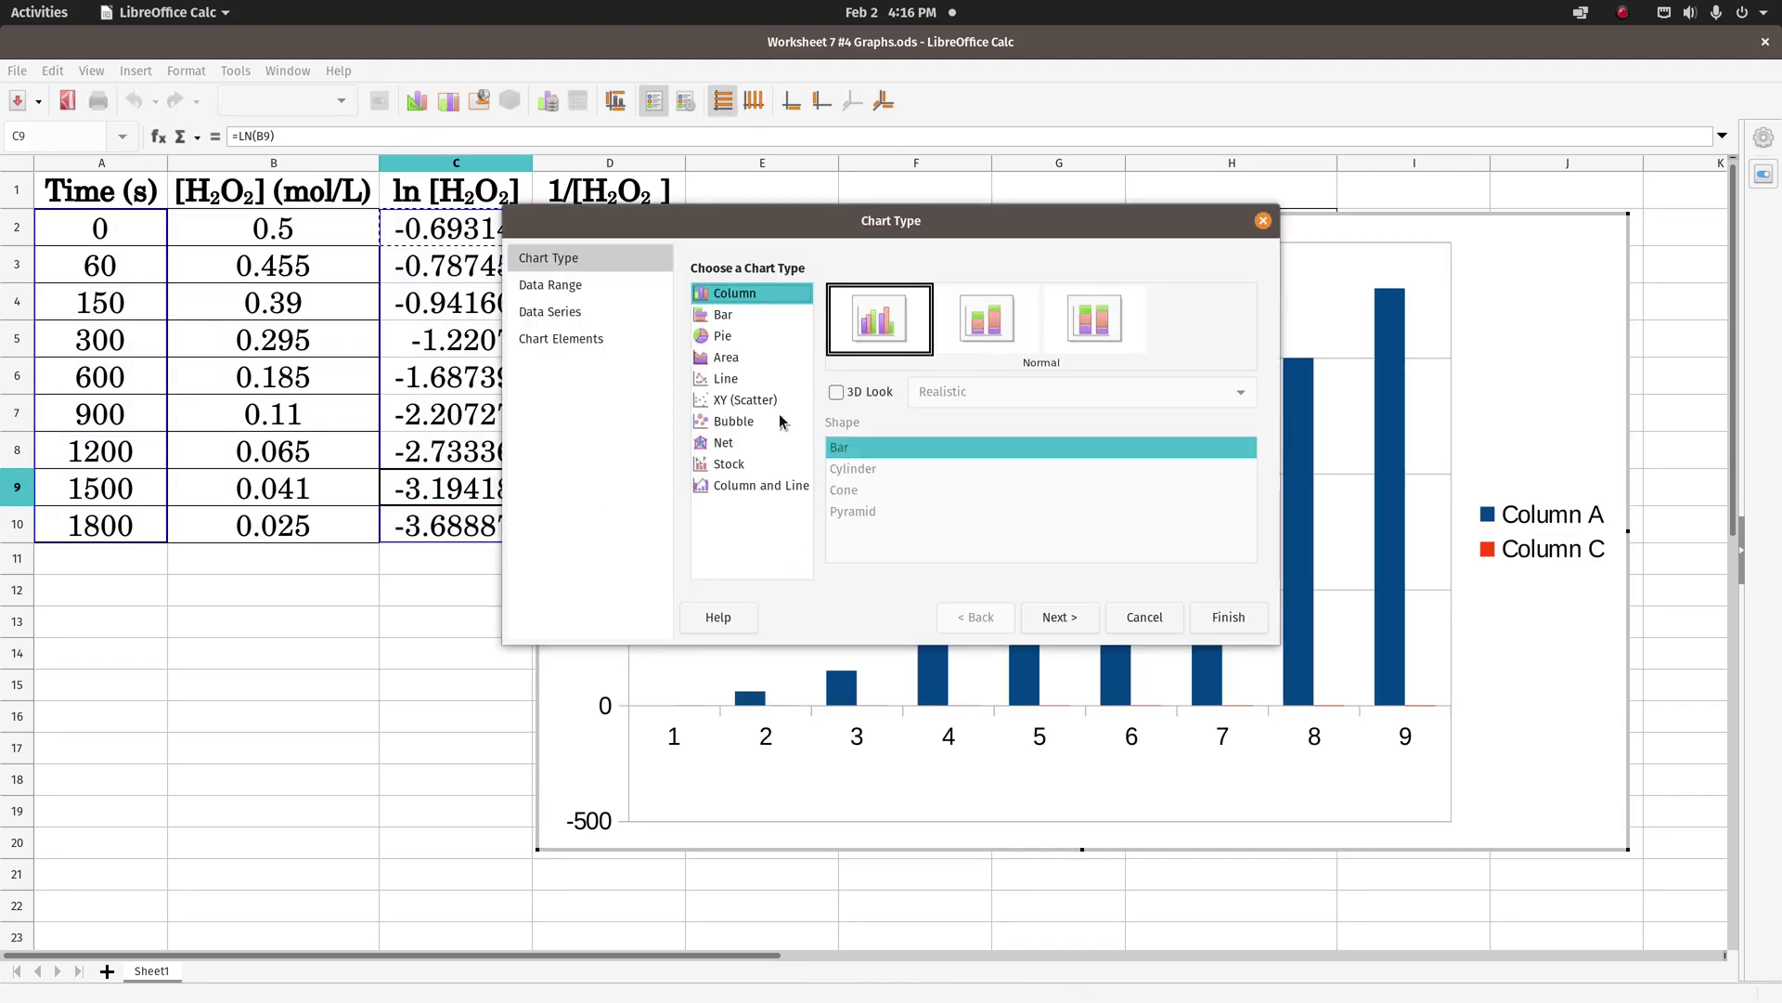
click(742, 399)
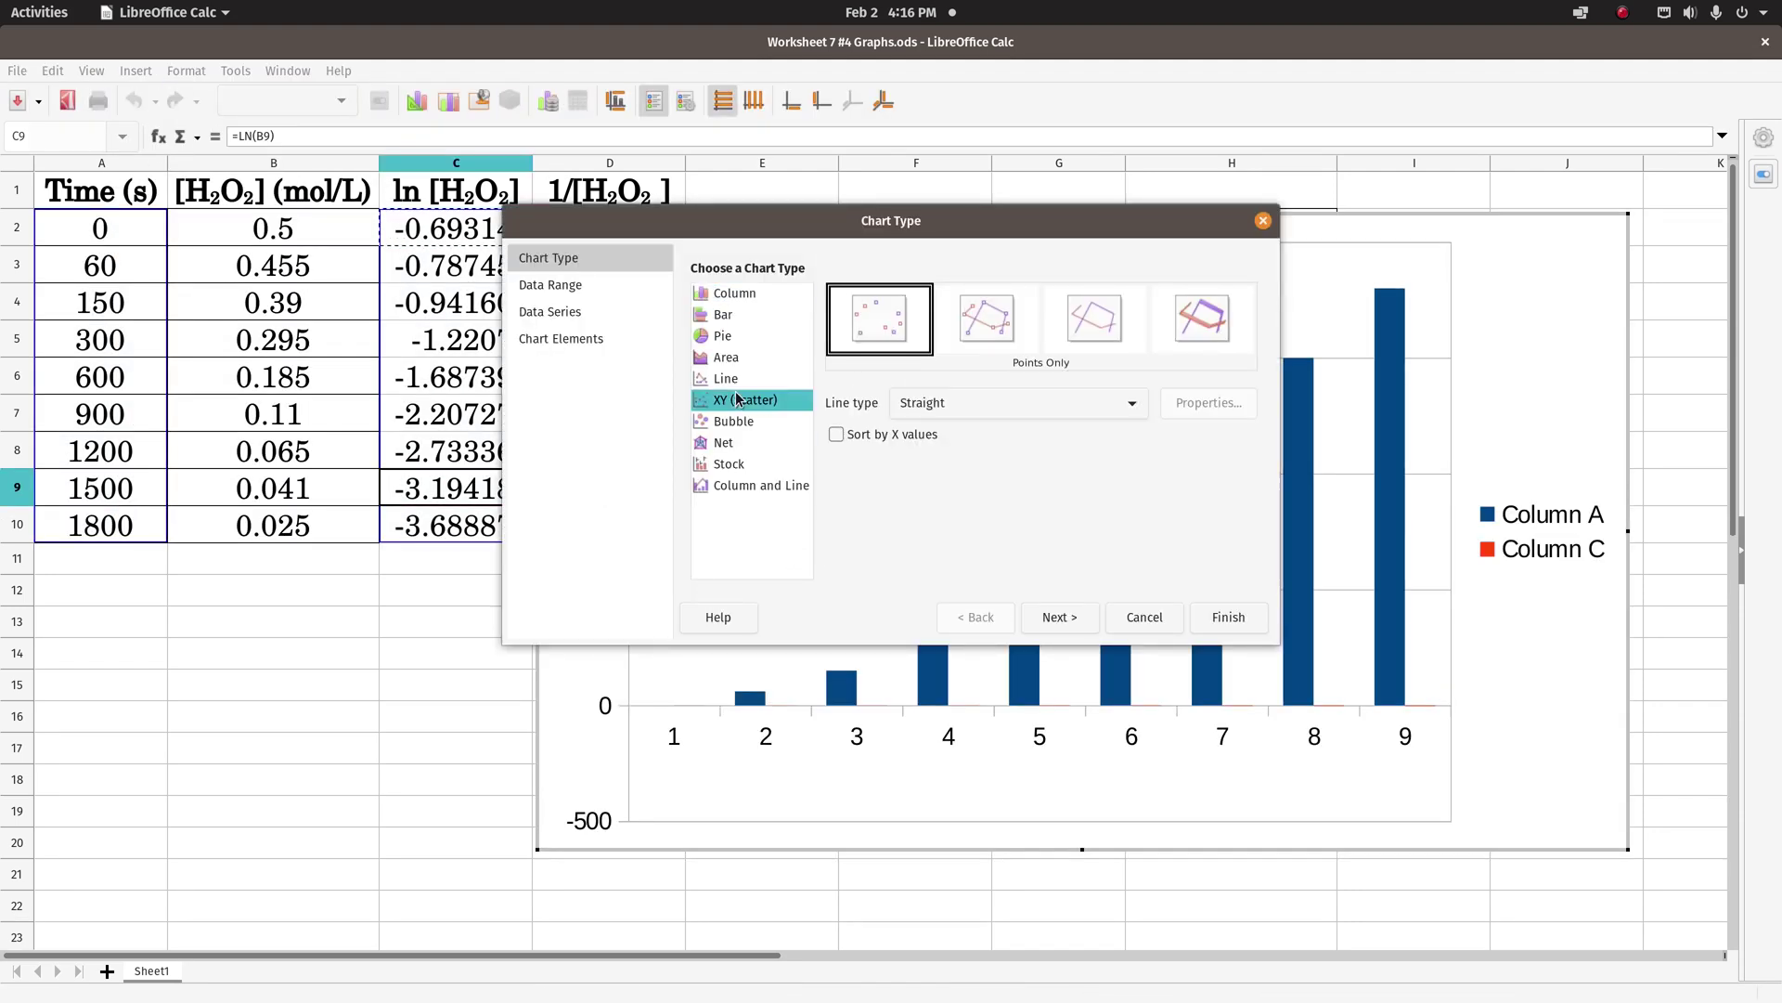
click(1066, 620)
click(1066, 618)
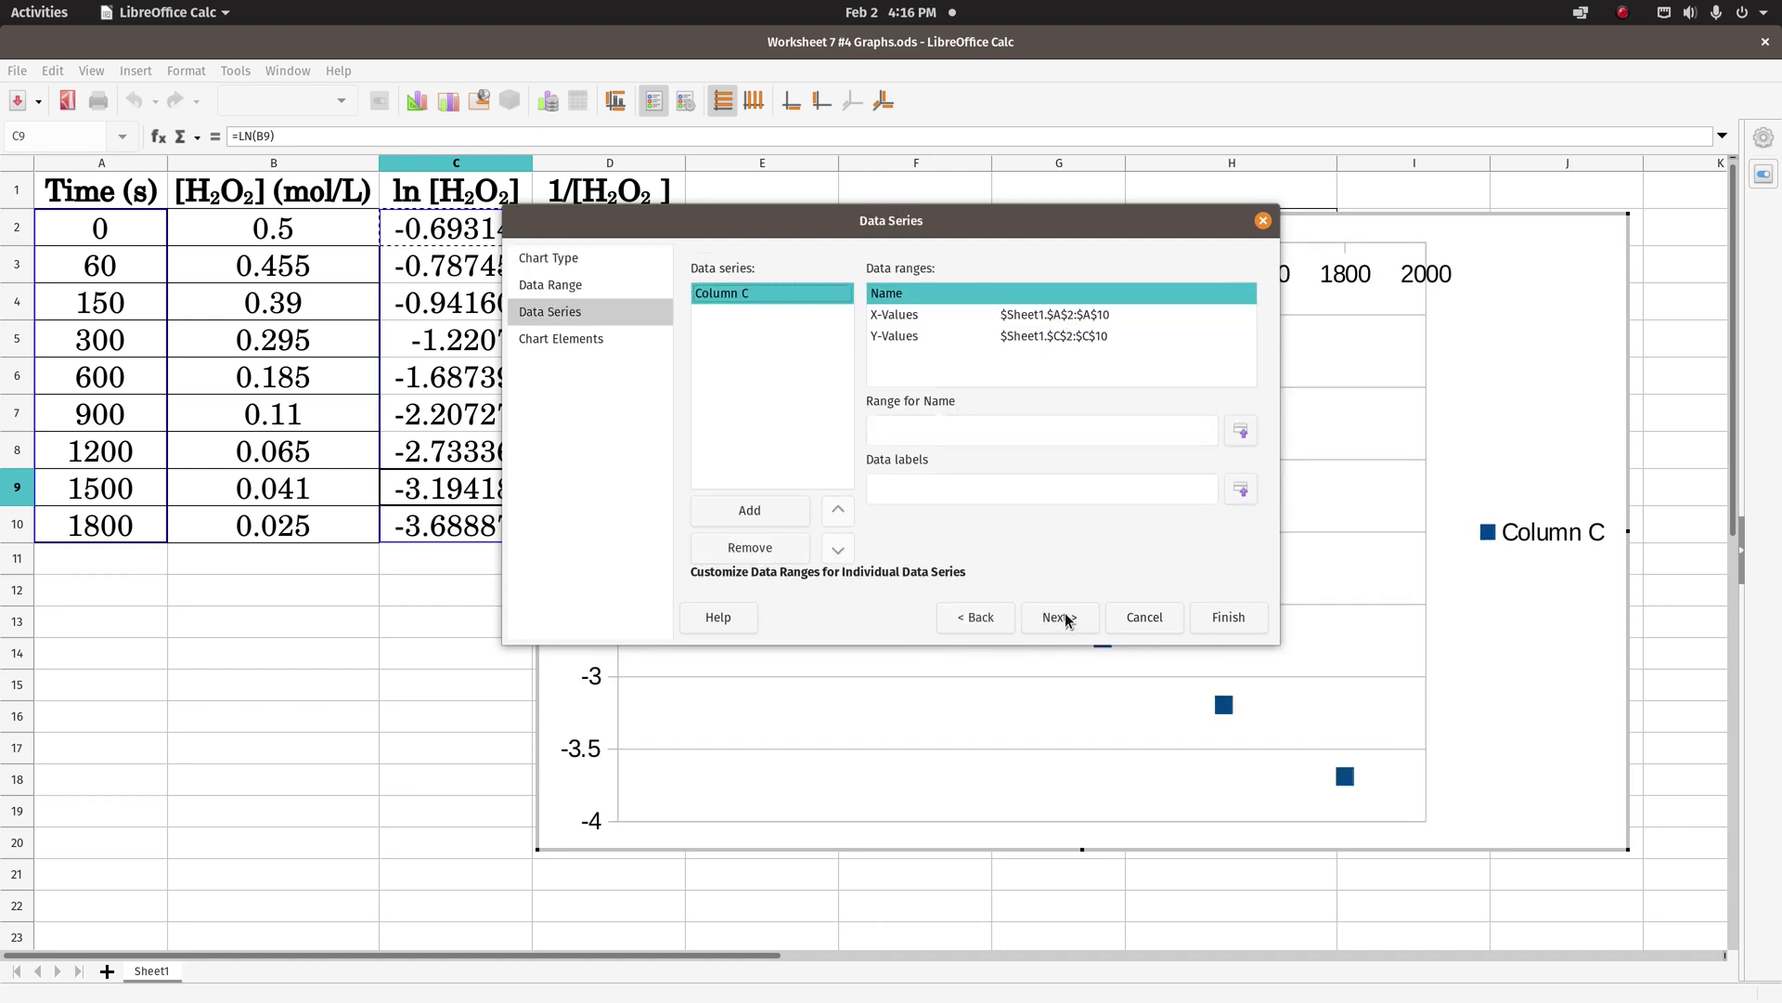
- Go to Chart Elements, hide the legend and title the chart 'ln[H2O2]'
click(1066, 618)
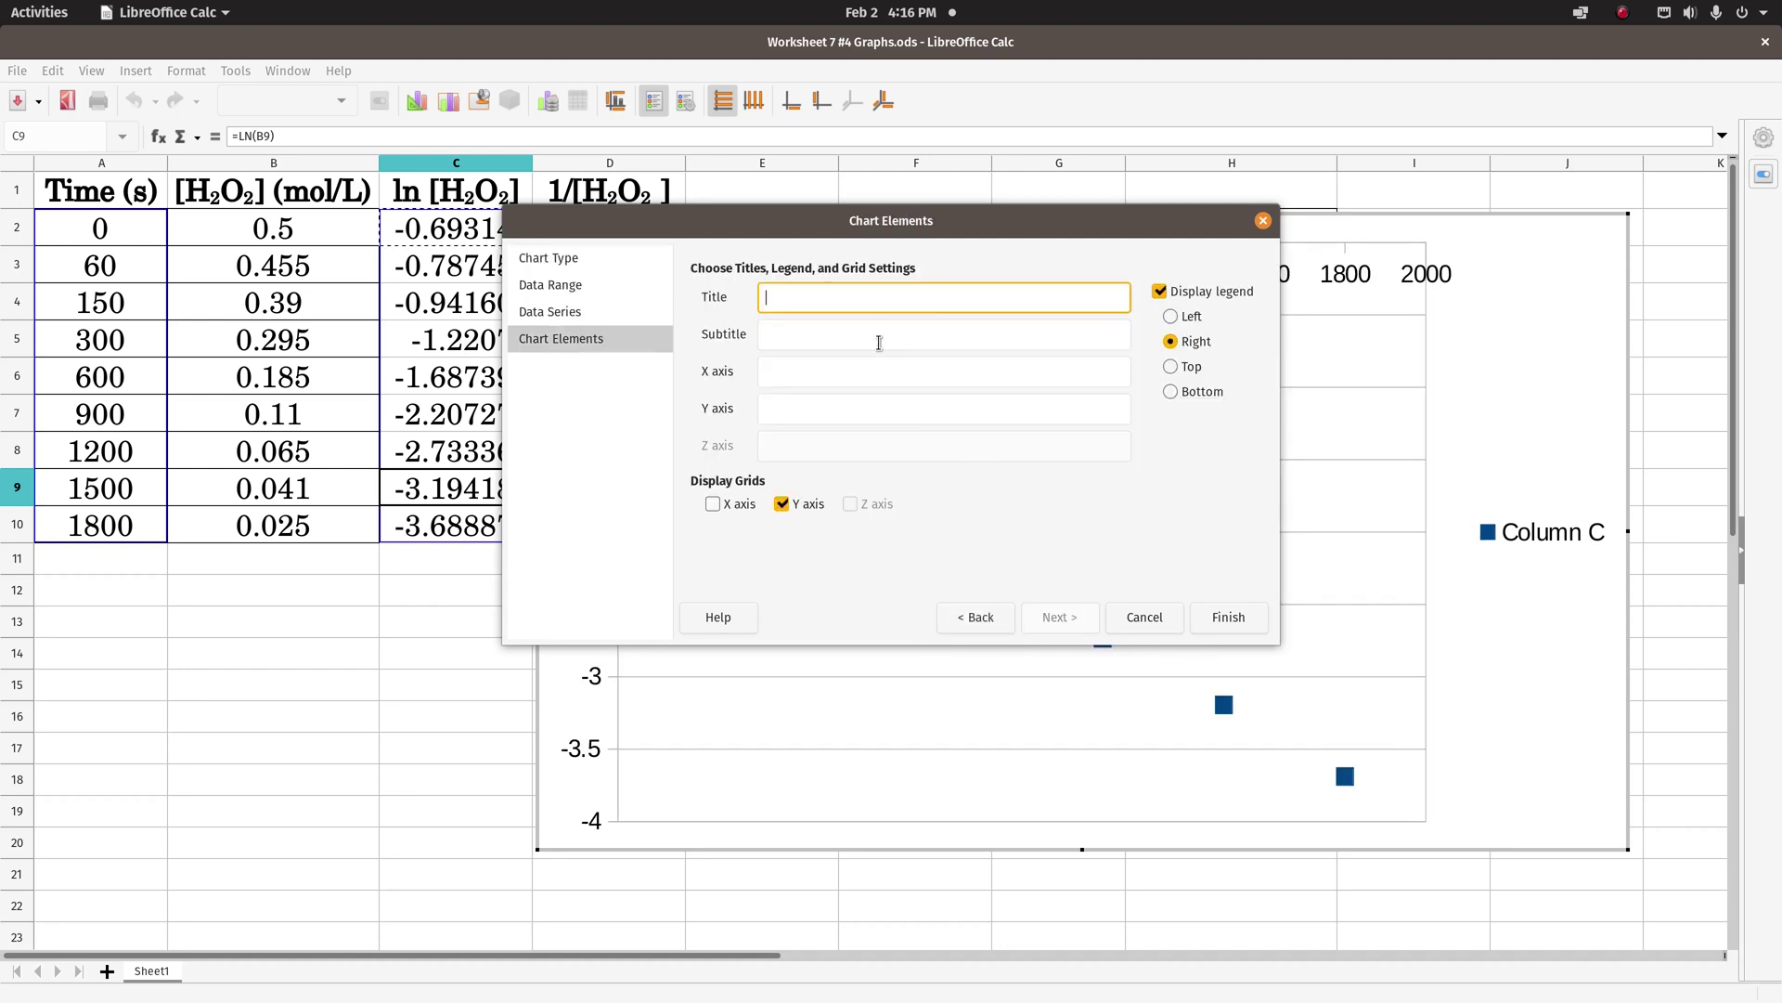
click(1159, 292)
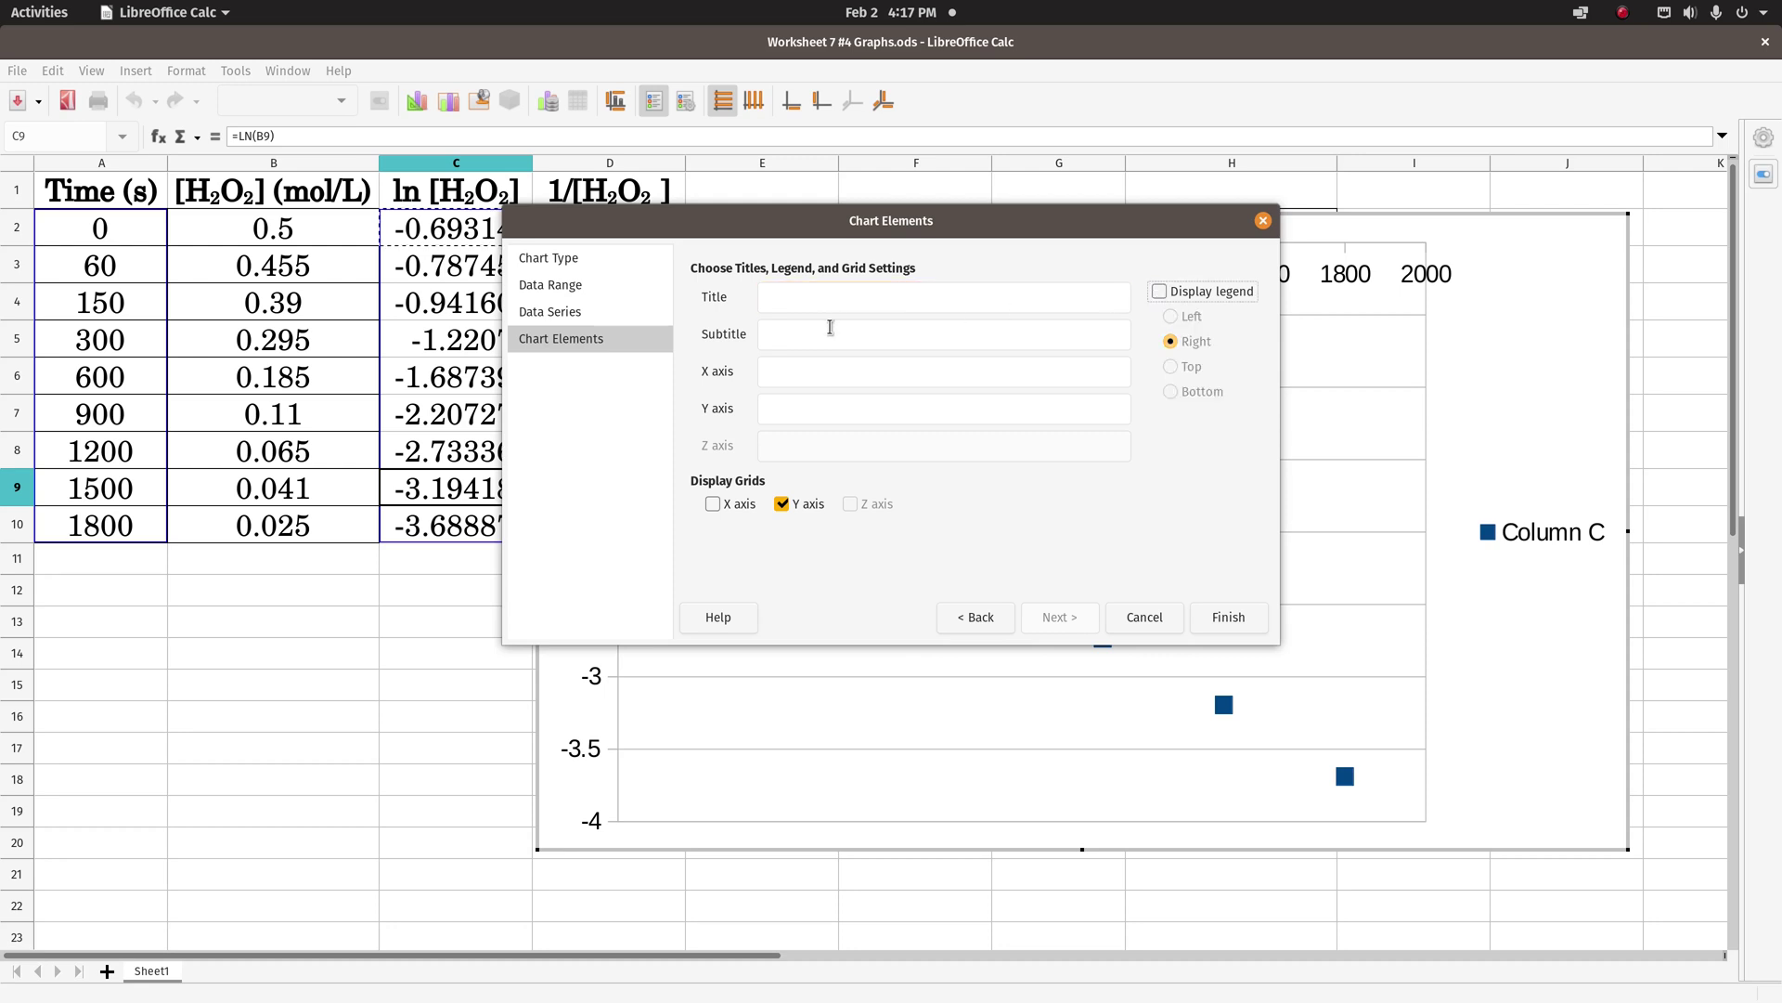
click(802, 297)
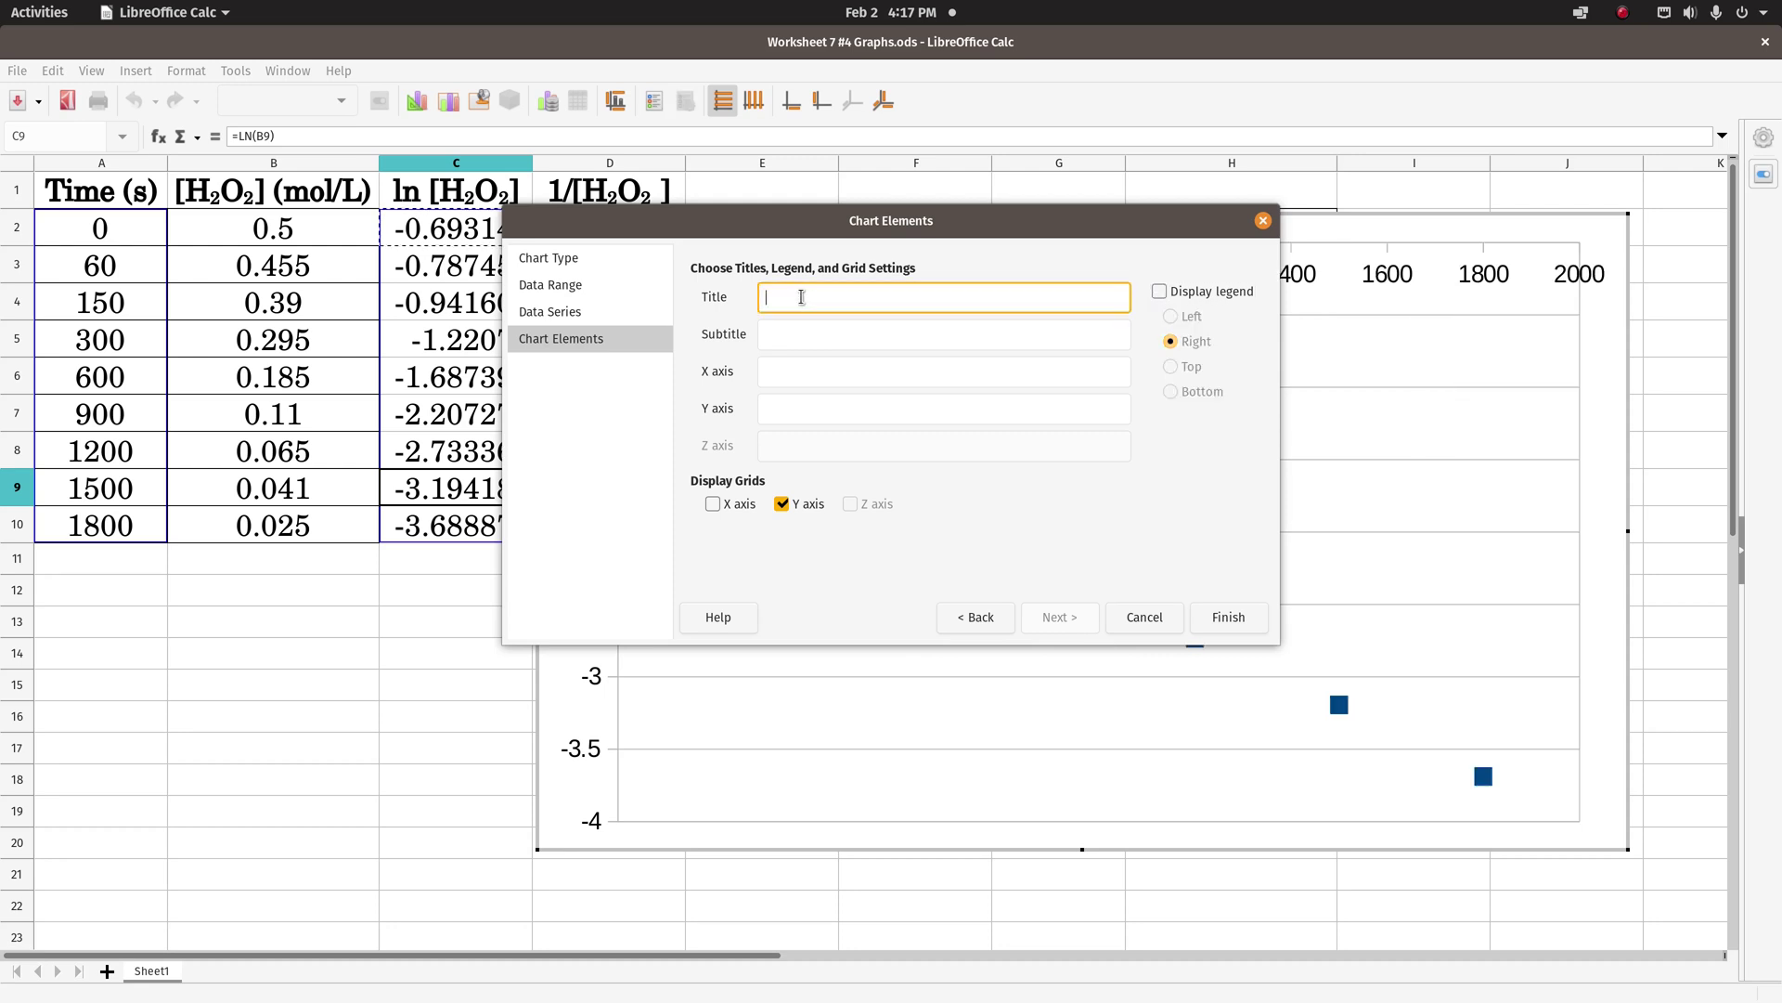
text(ln[H2O2] vs Time)
click(808, 329)
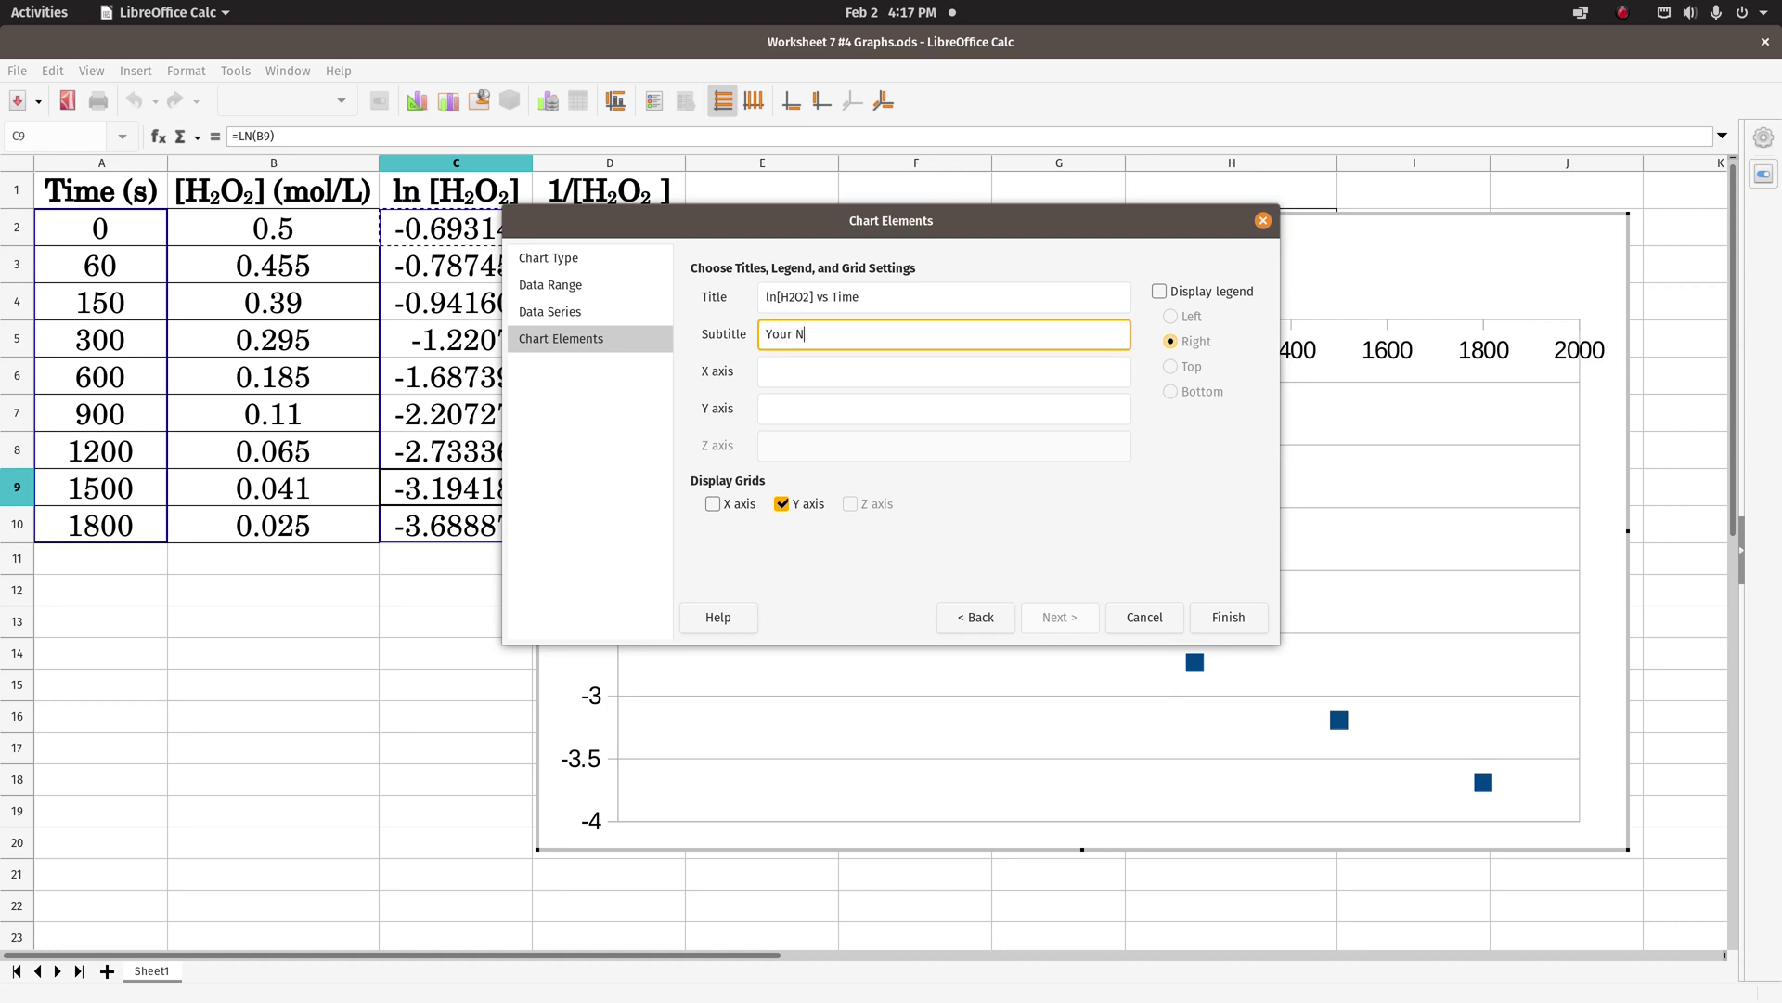
- Set the Y-axis title to 'ln[H2O2]', add X-axis gridlines, and finish the chart
click(801, 373)
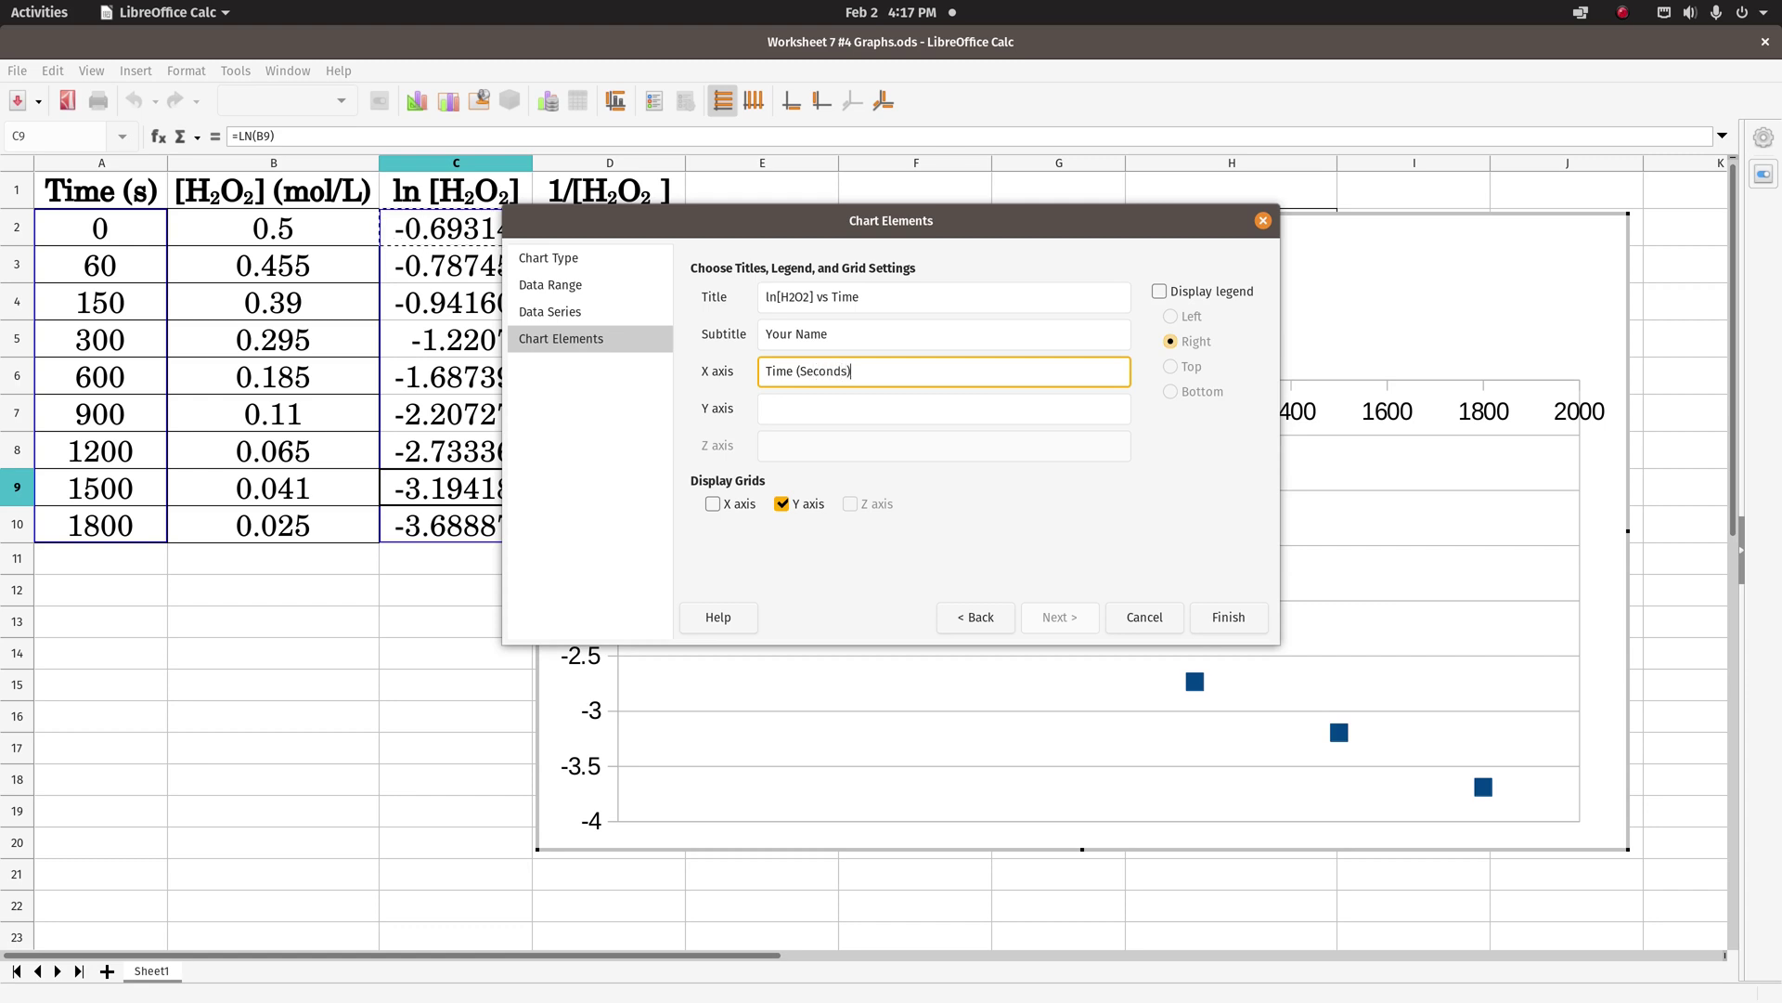
click(789, 413)
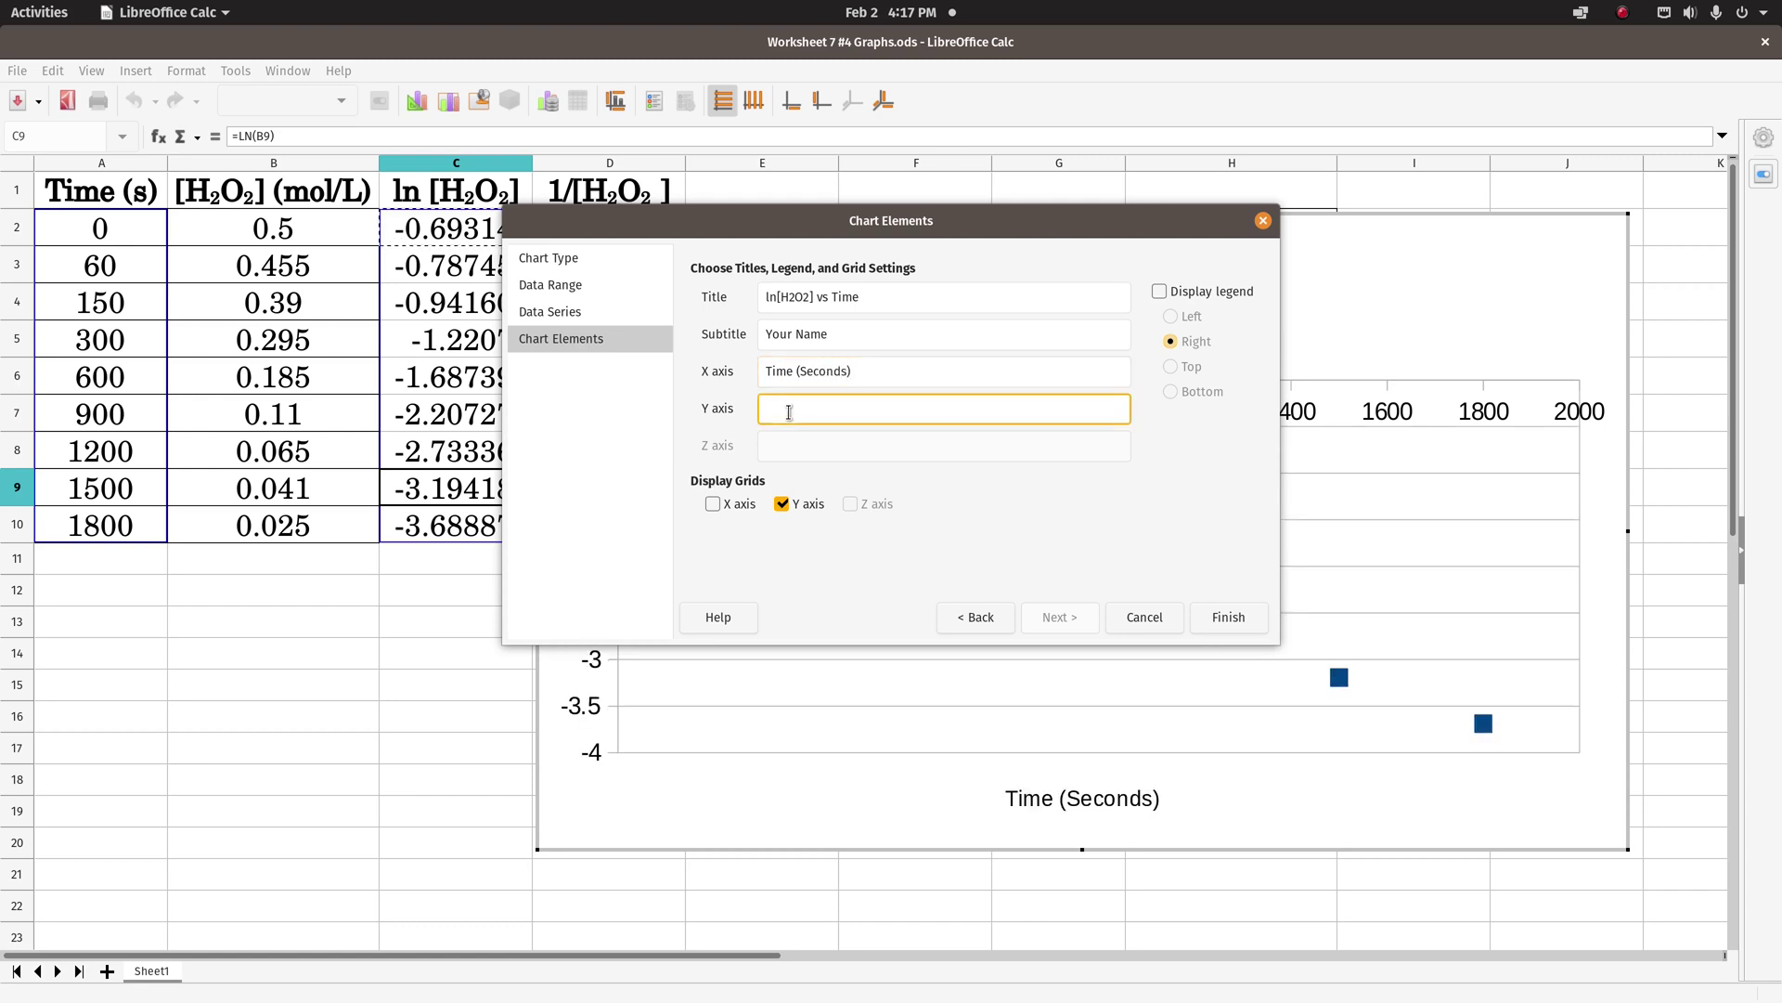
text(ln[H2O2])
click(738, 510)
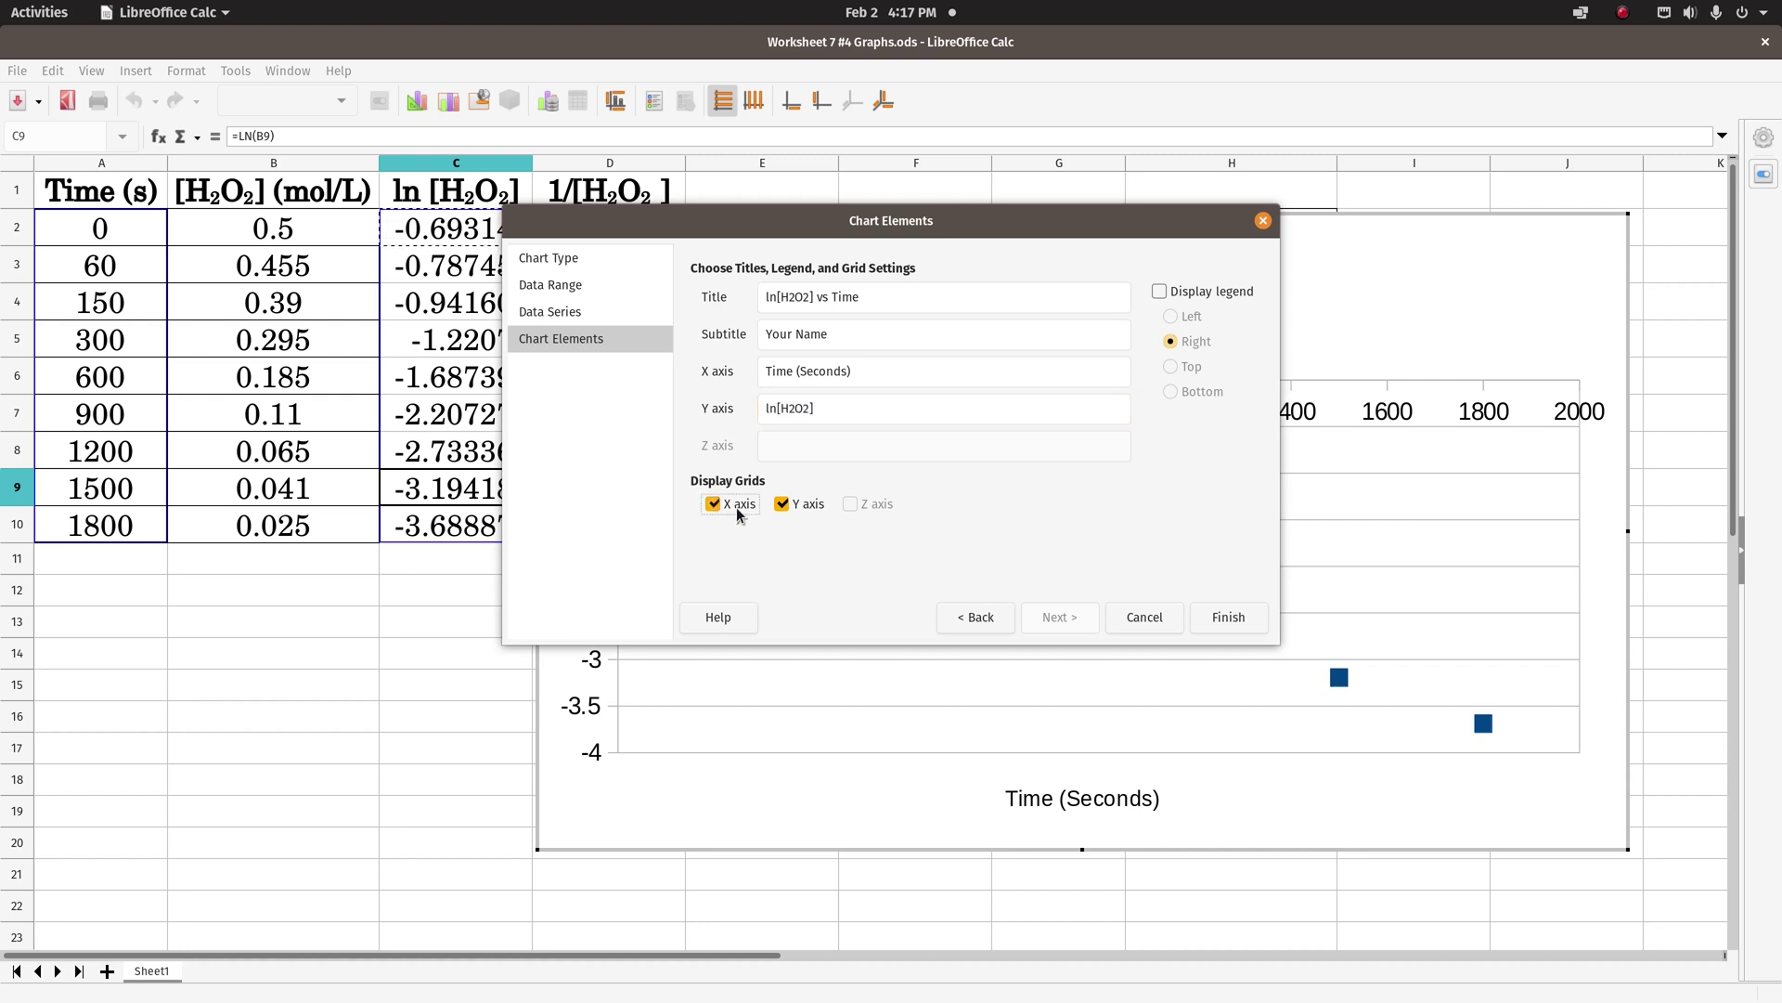
click(1228, 619)
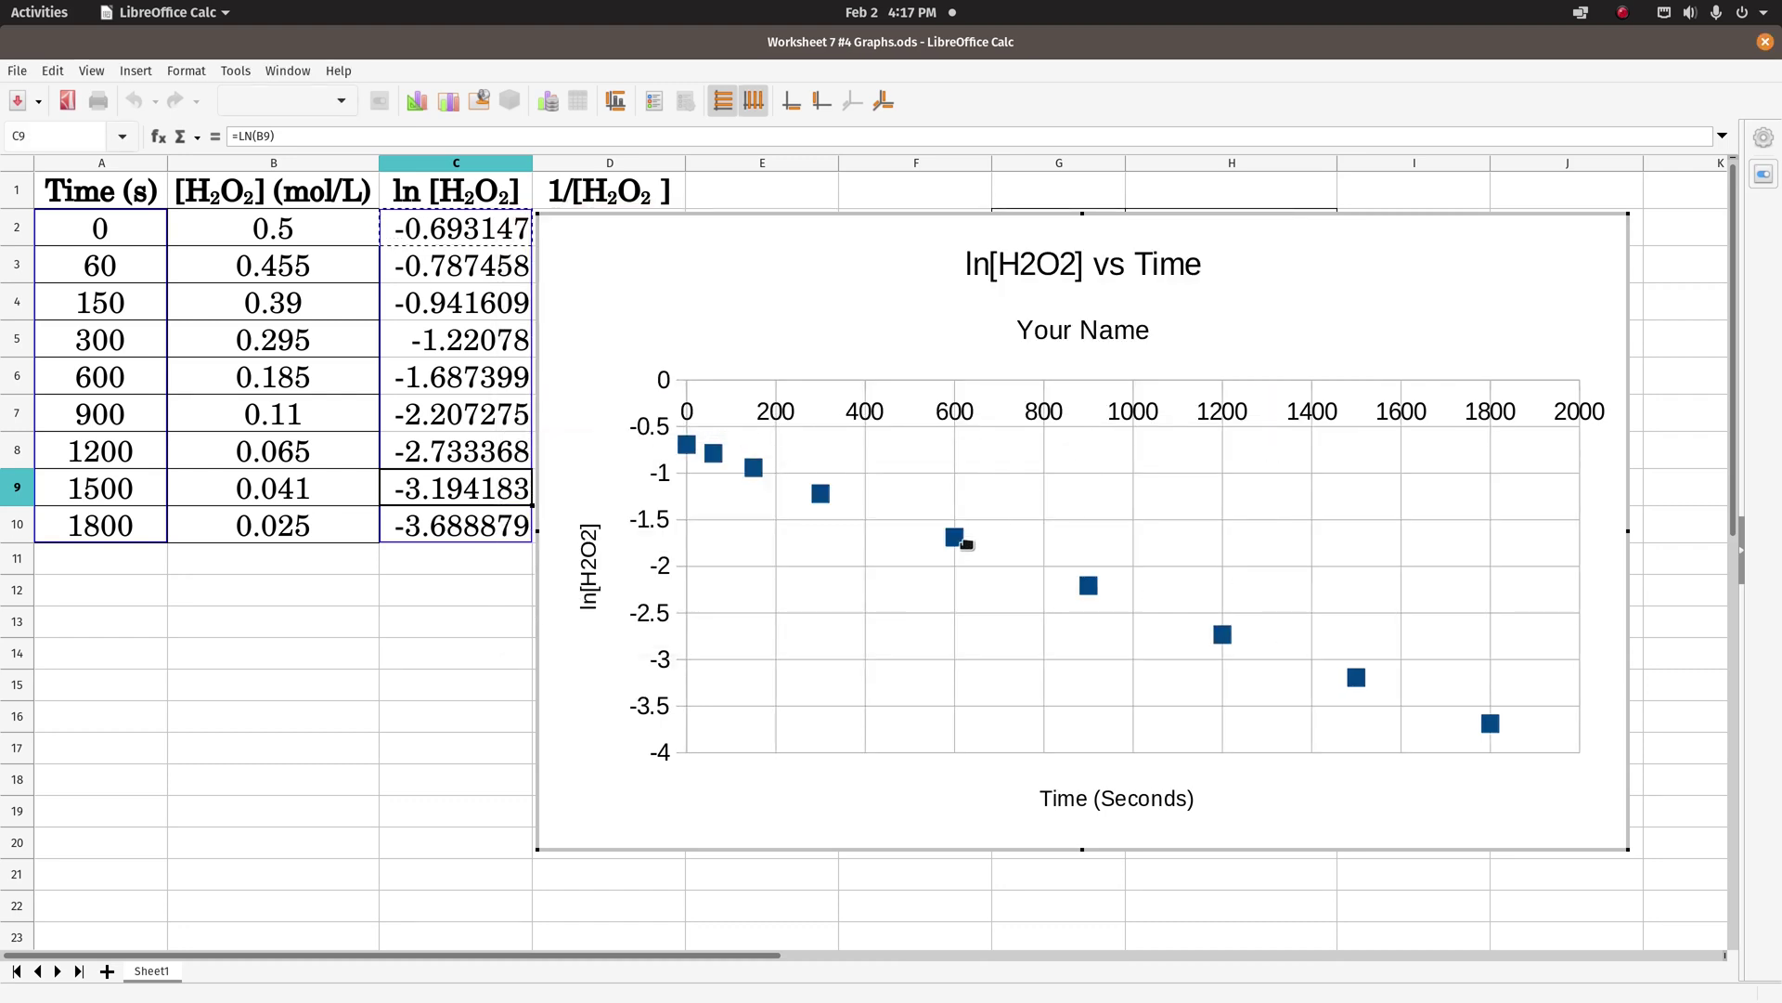
- Add a linear trendline with equation and R² to the ln[H2O2] series, label moved near the title
click(956, 543)
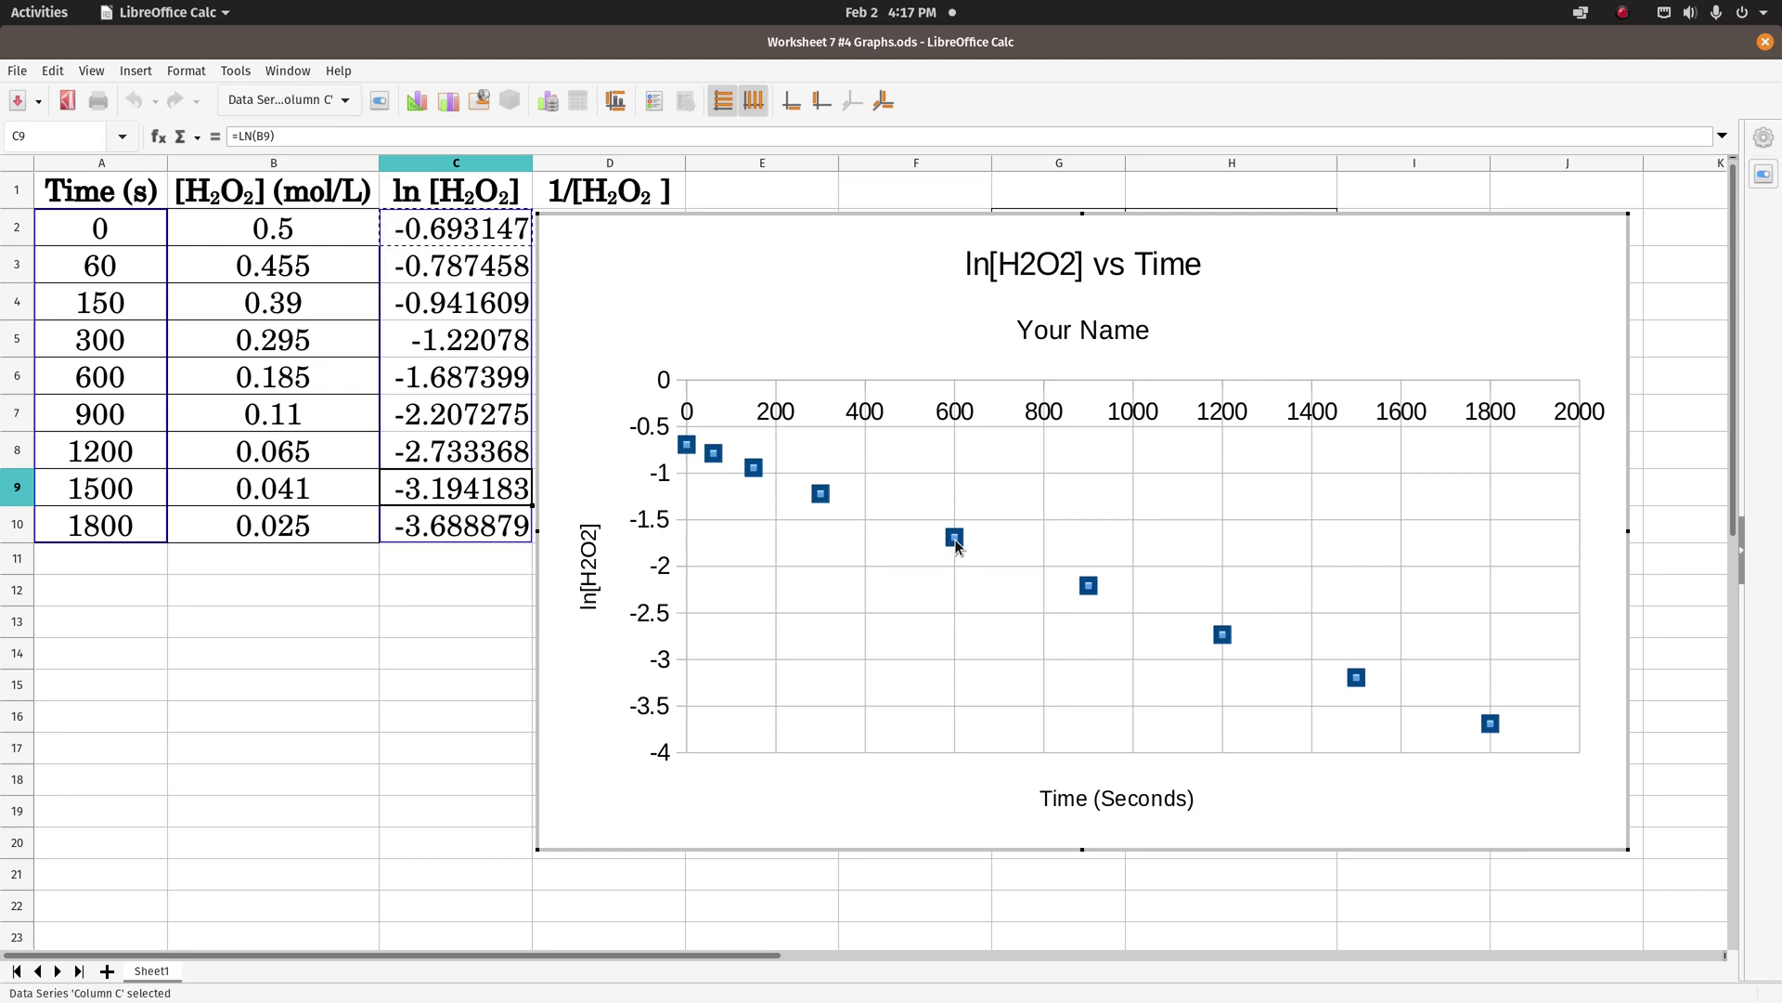
right_click(956, 544)
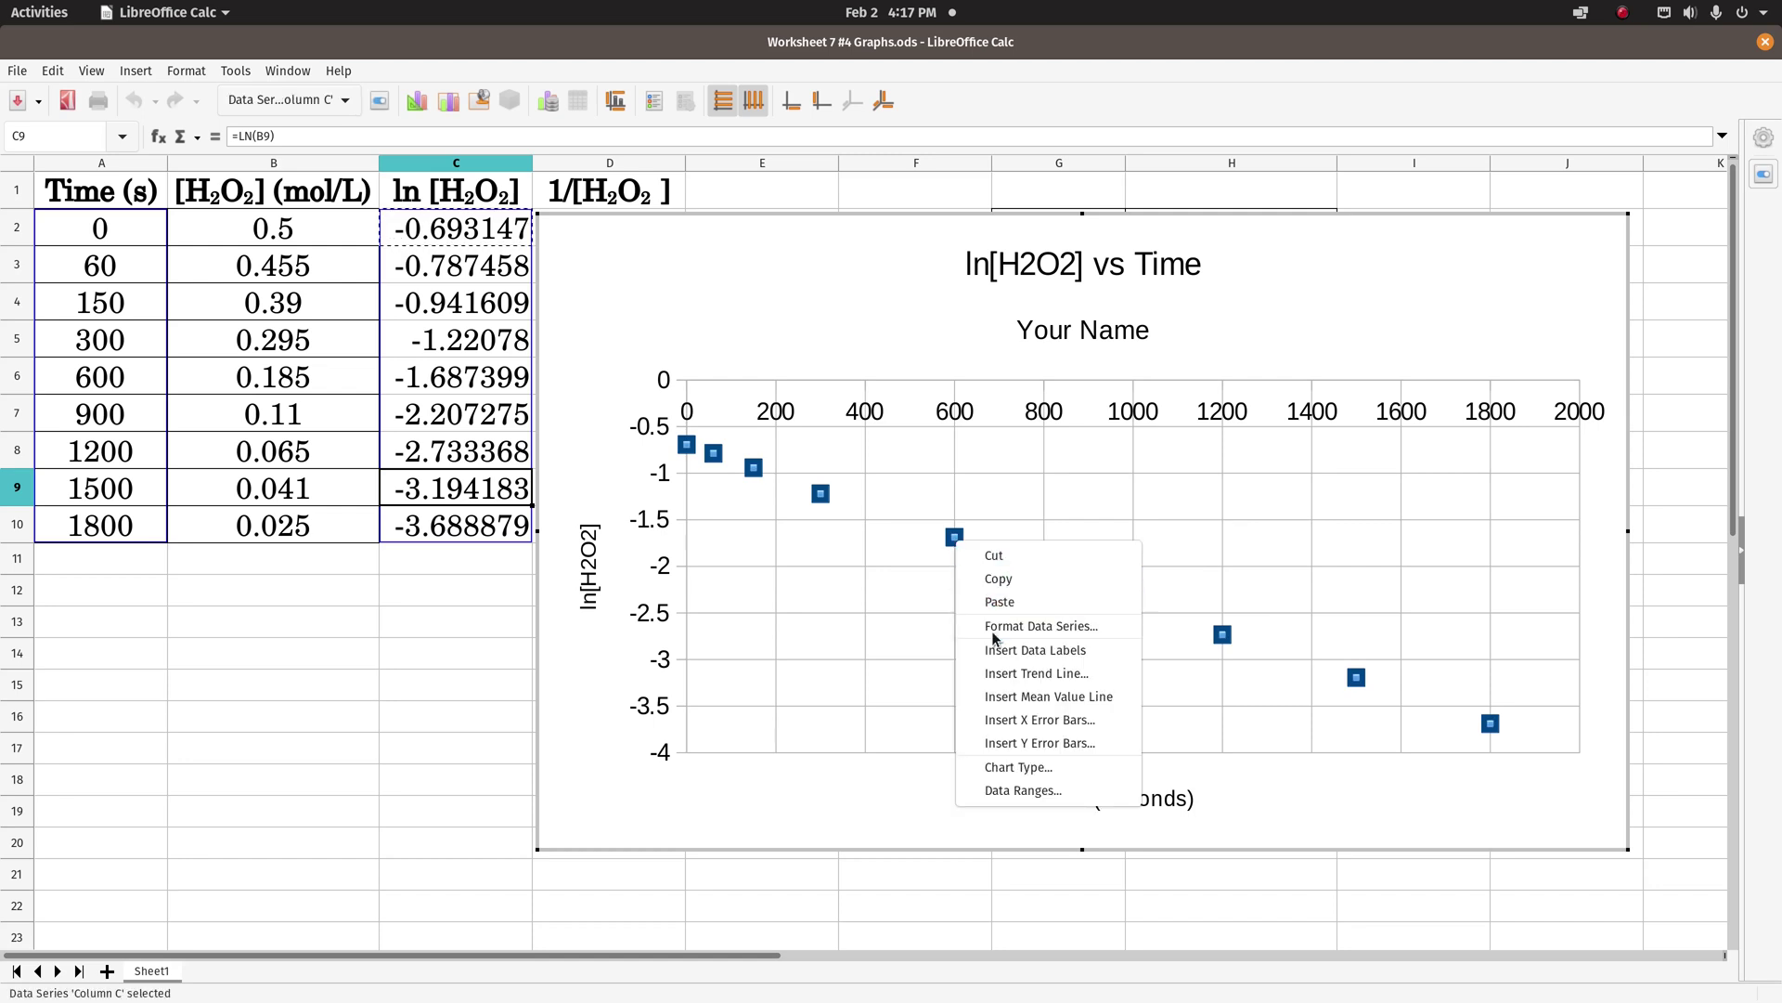
click(1003, 675)
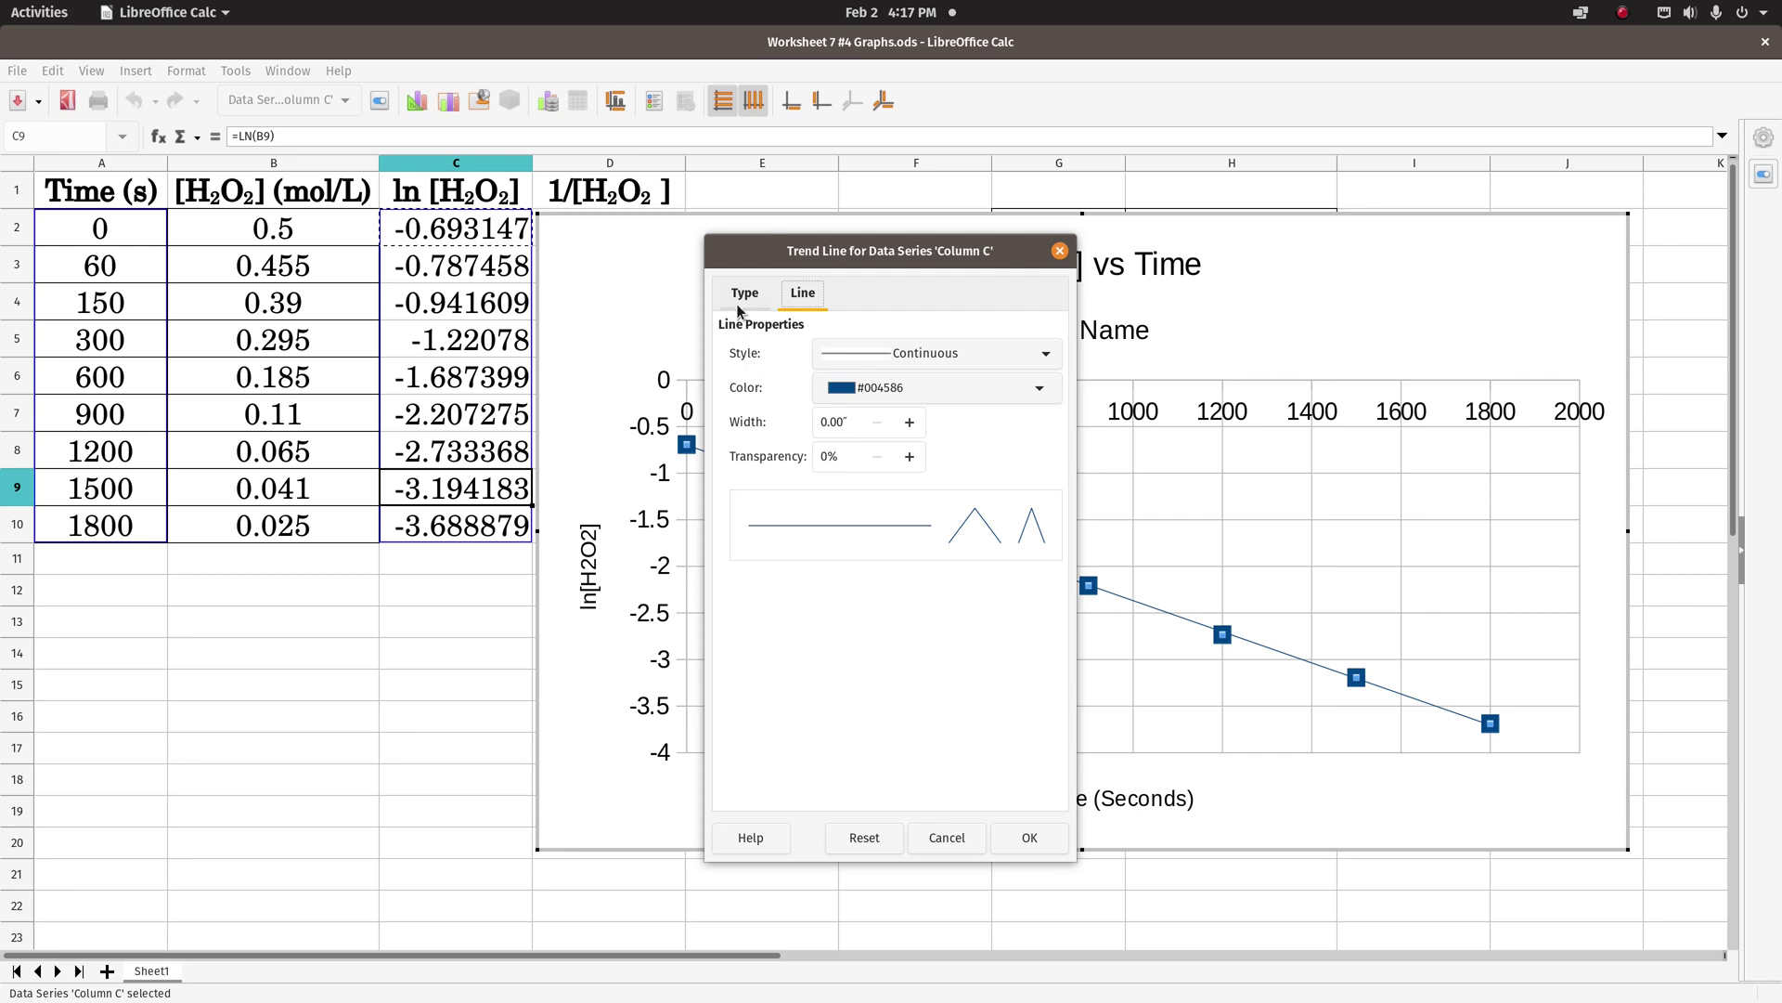
click(740, 297)
click(741, 677)
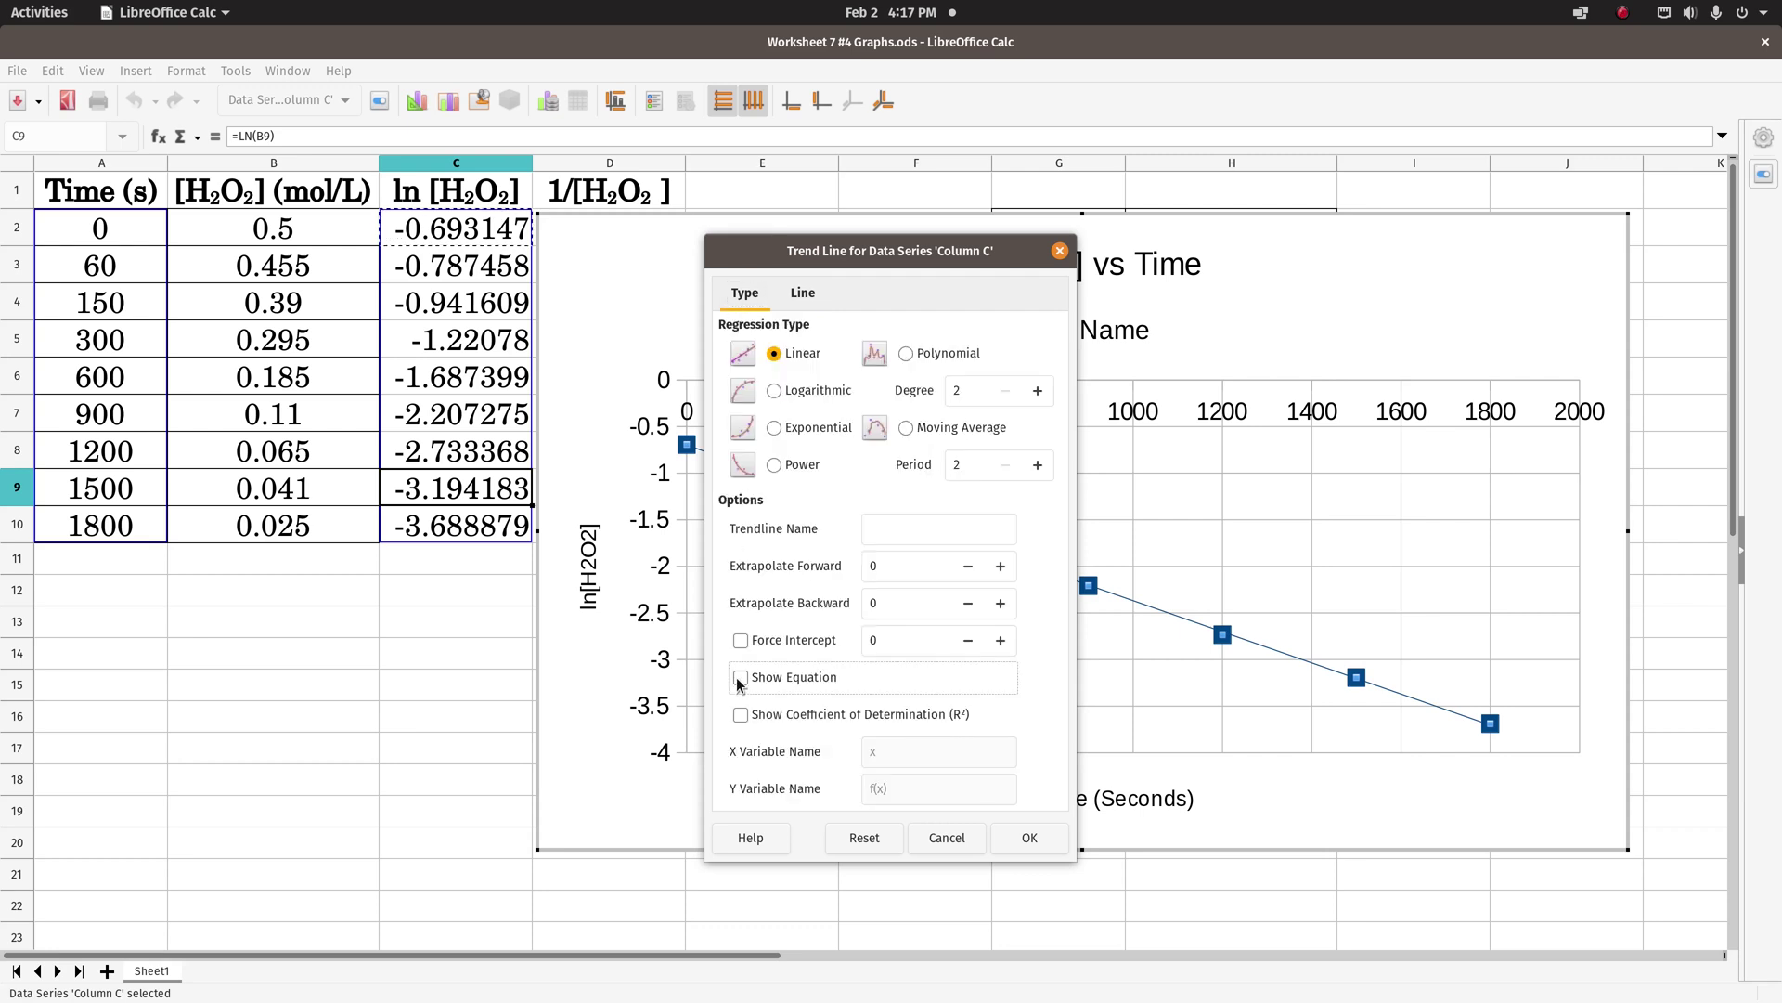
click(742, 716)
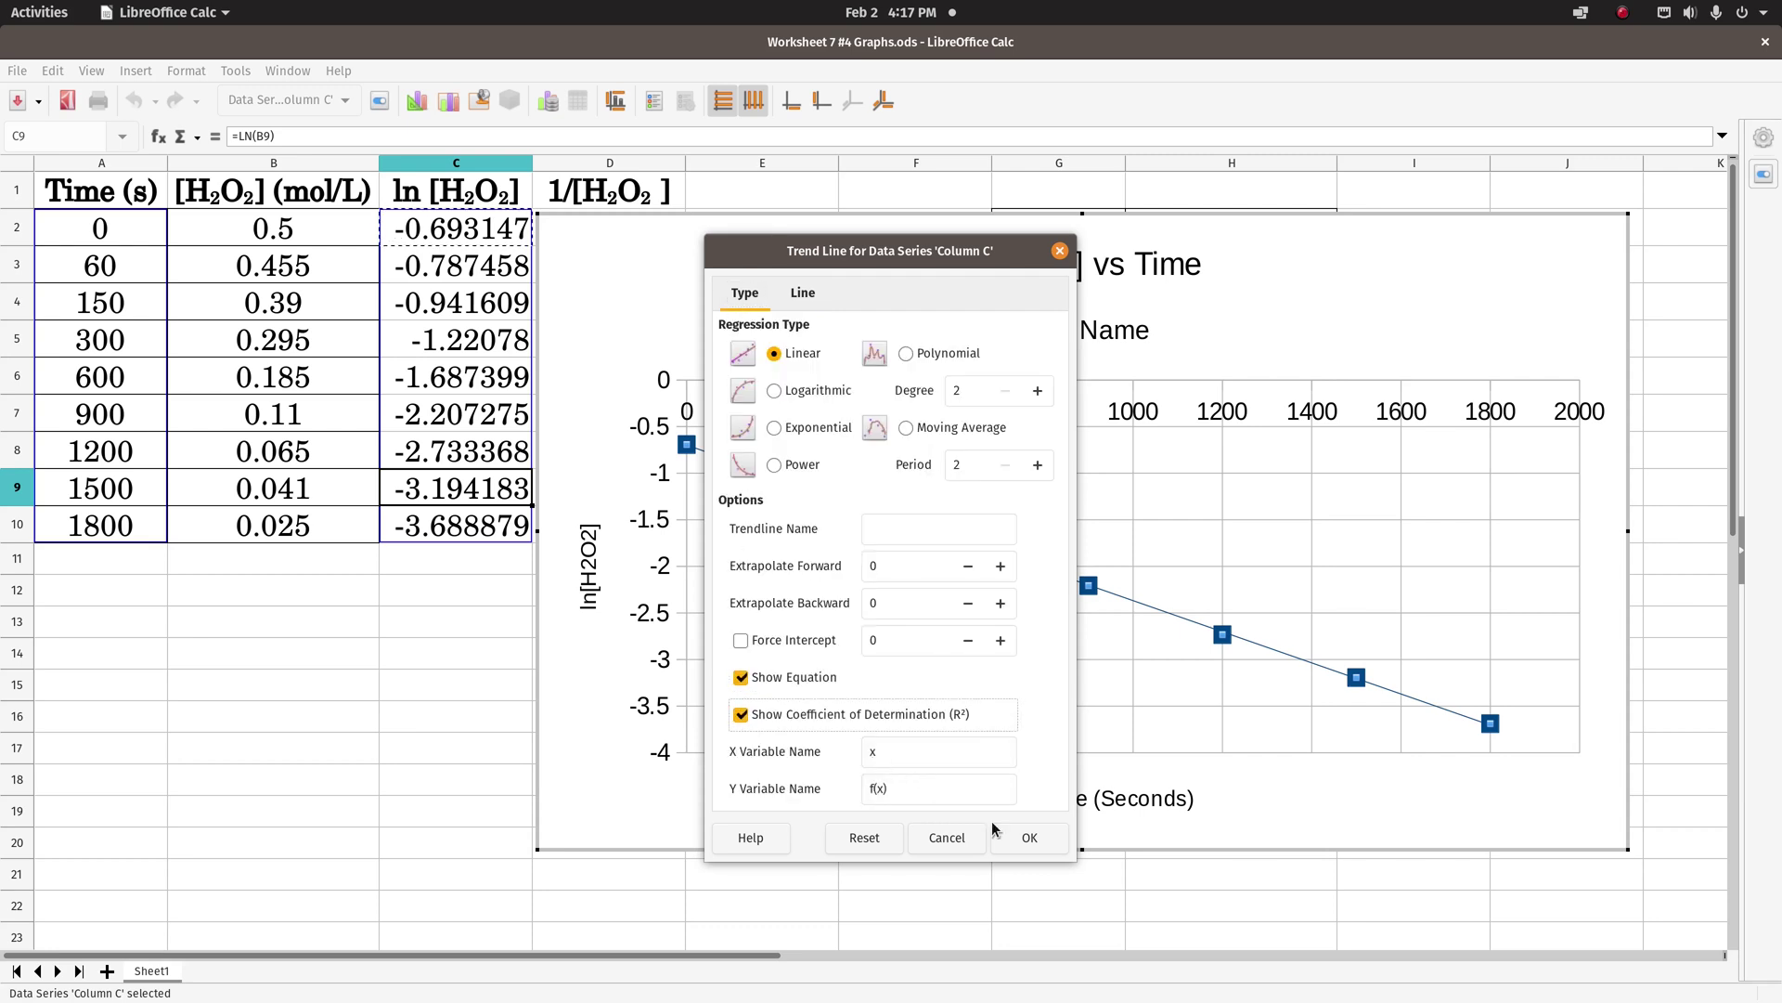
click(1018, 847)
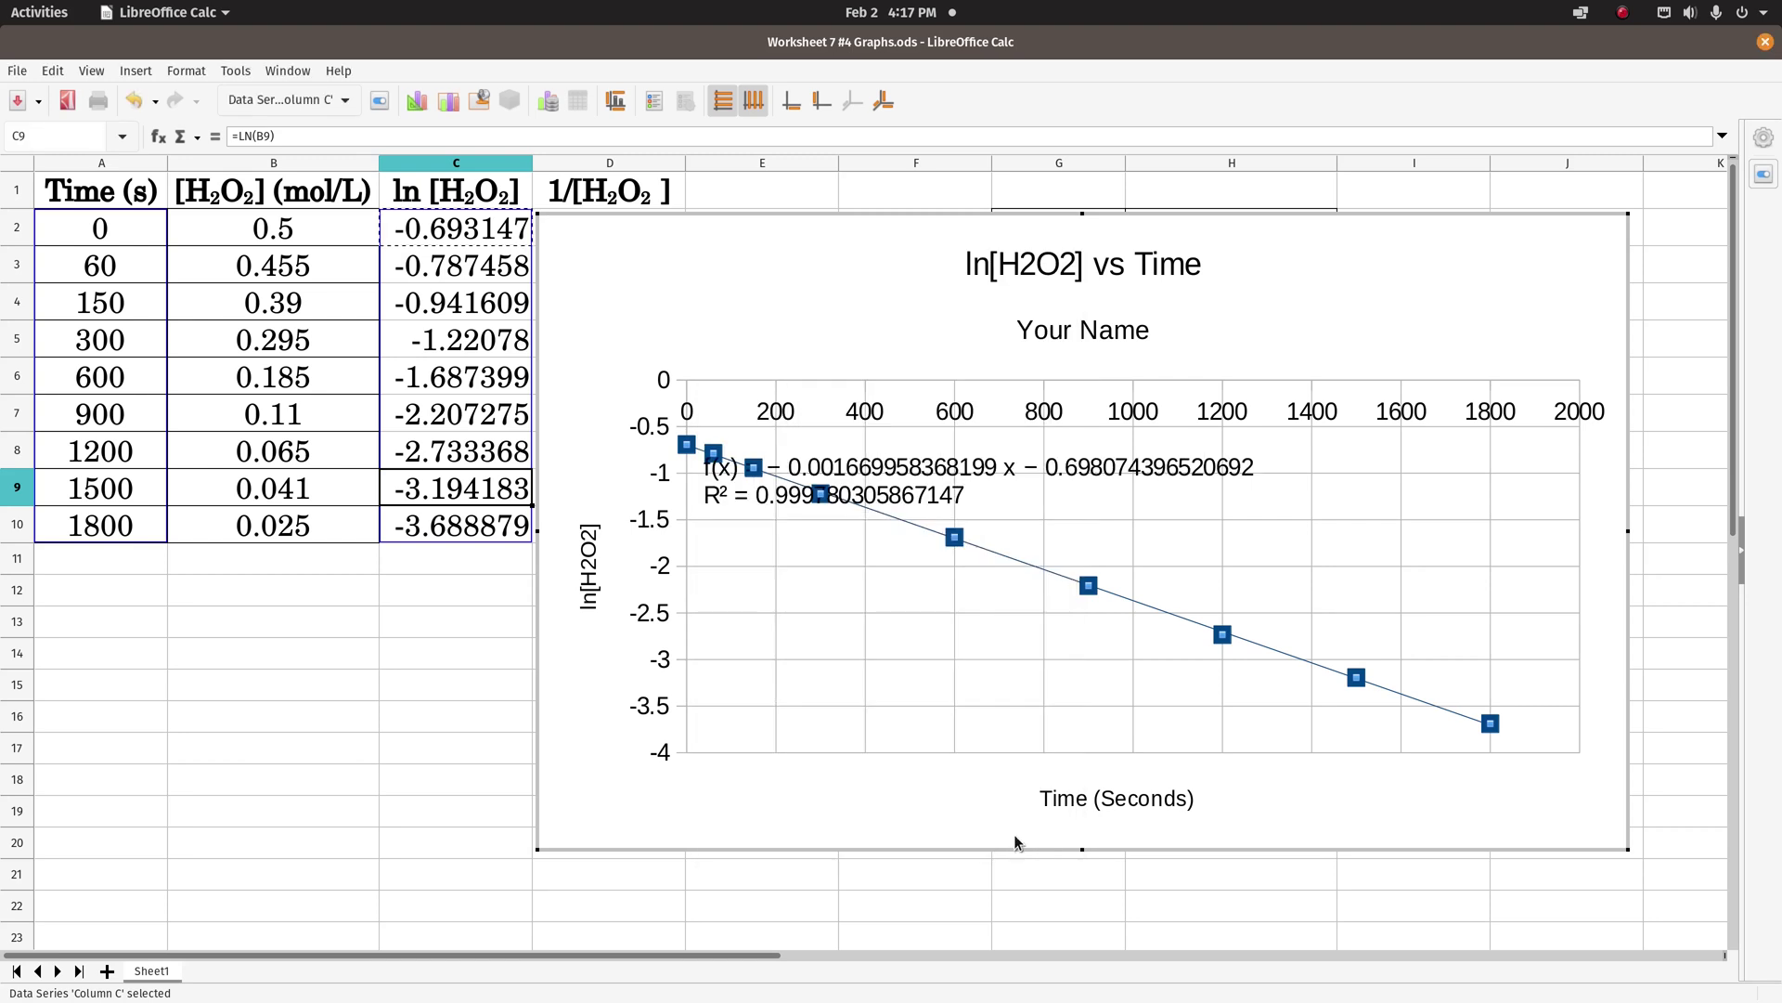
click(882, 474)
drag(882, 475, 1278, 278)
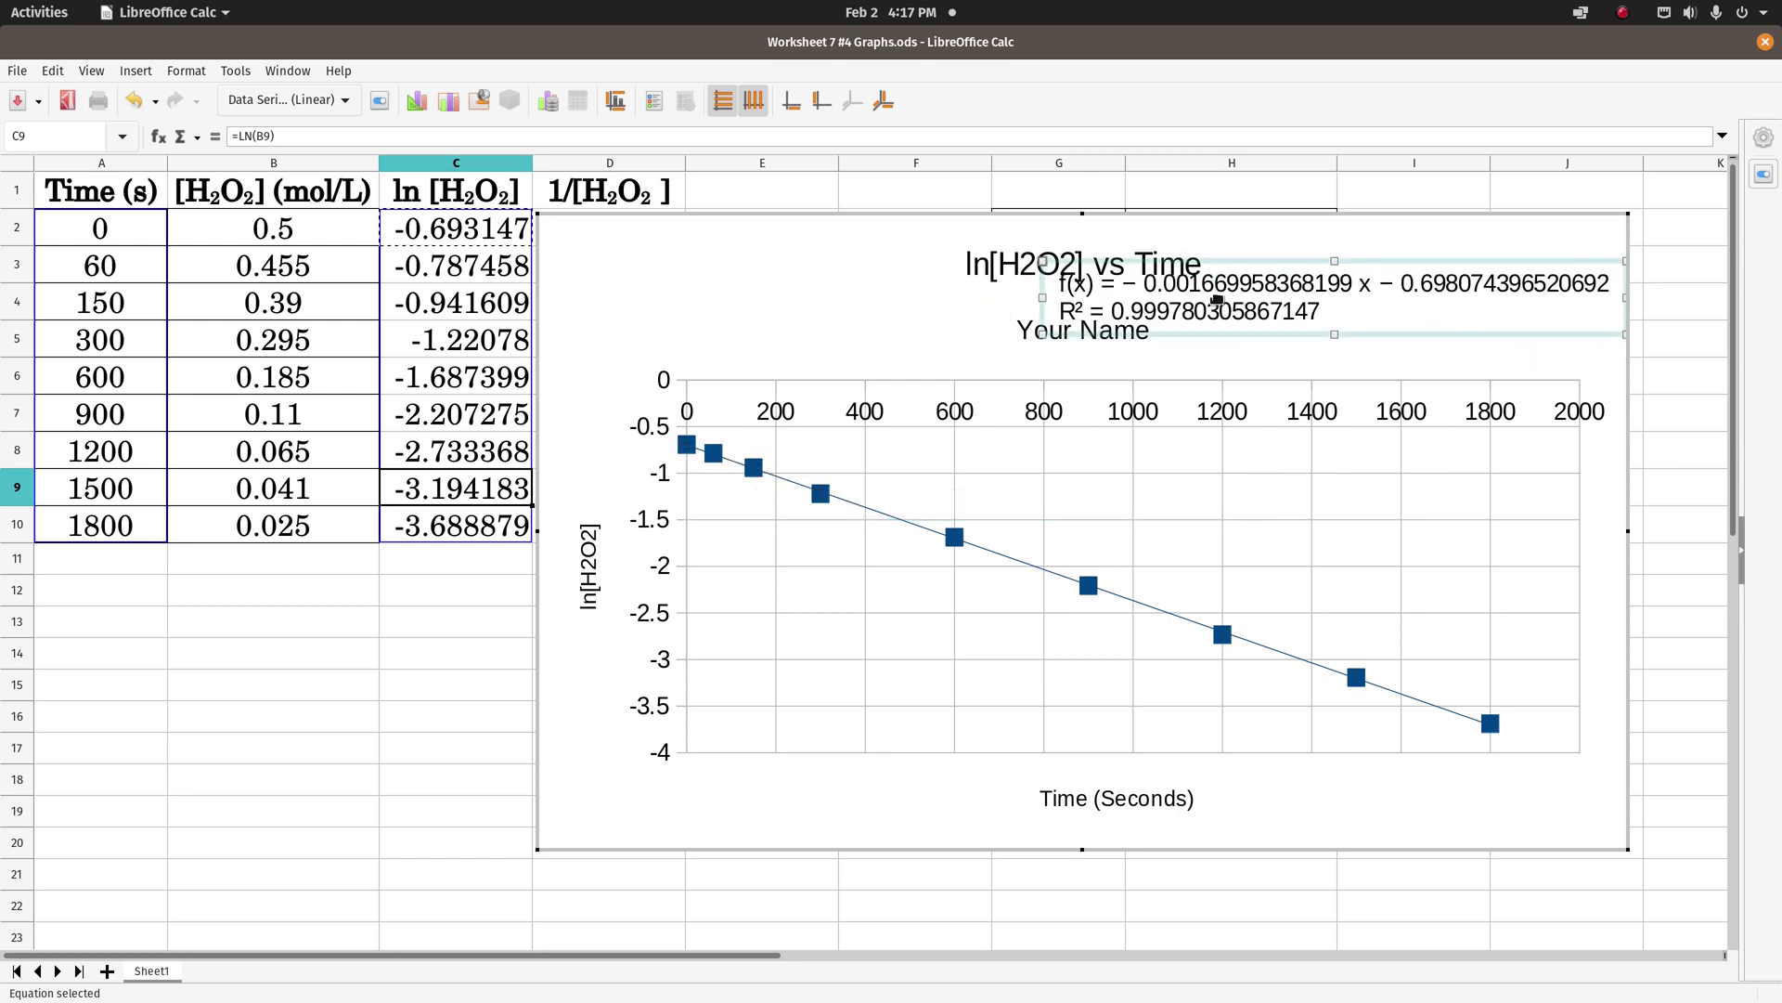
- Format the ln[H2O2] trendline equation as -1,234.57 with 6 decimals and place it beside the subtitle
right_click(1244, 288)
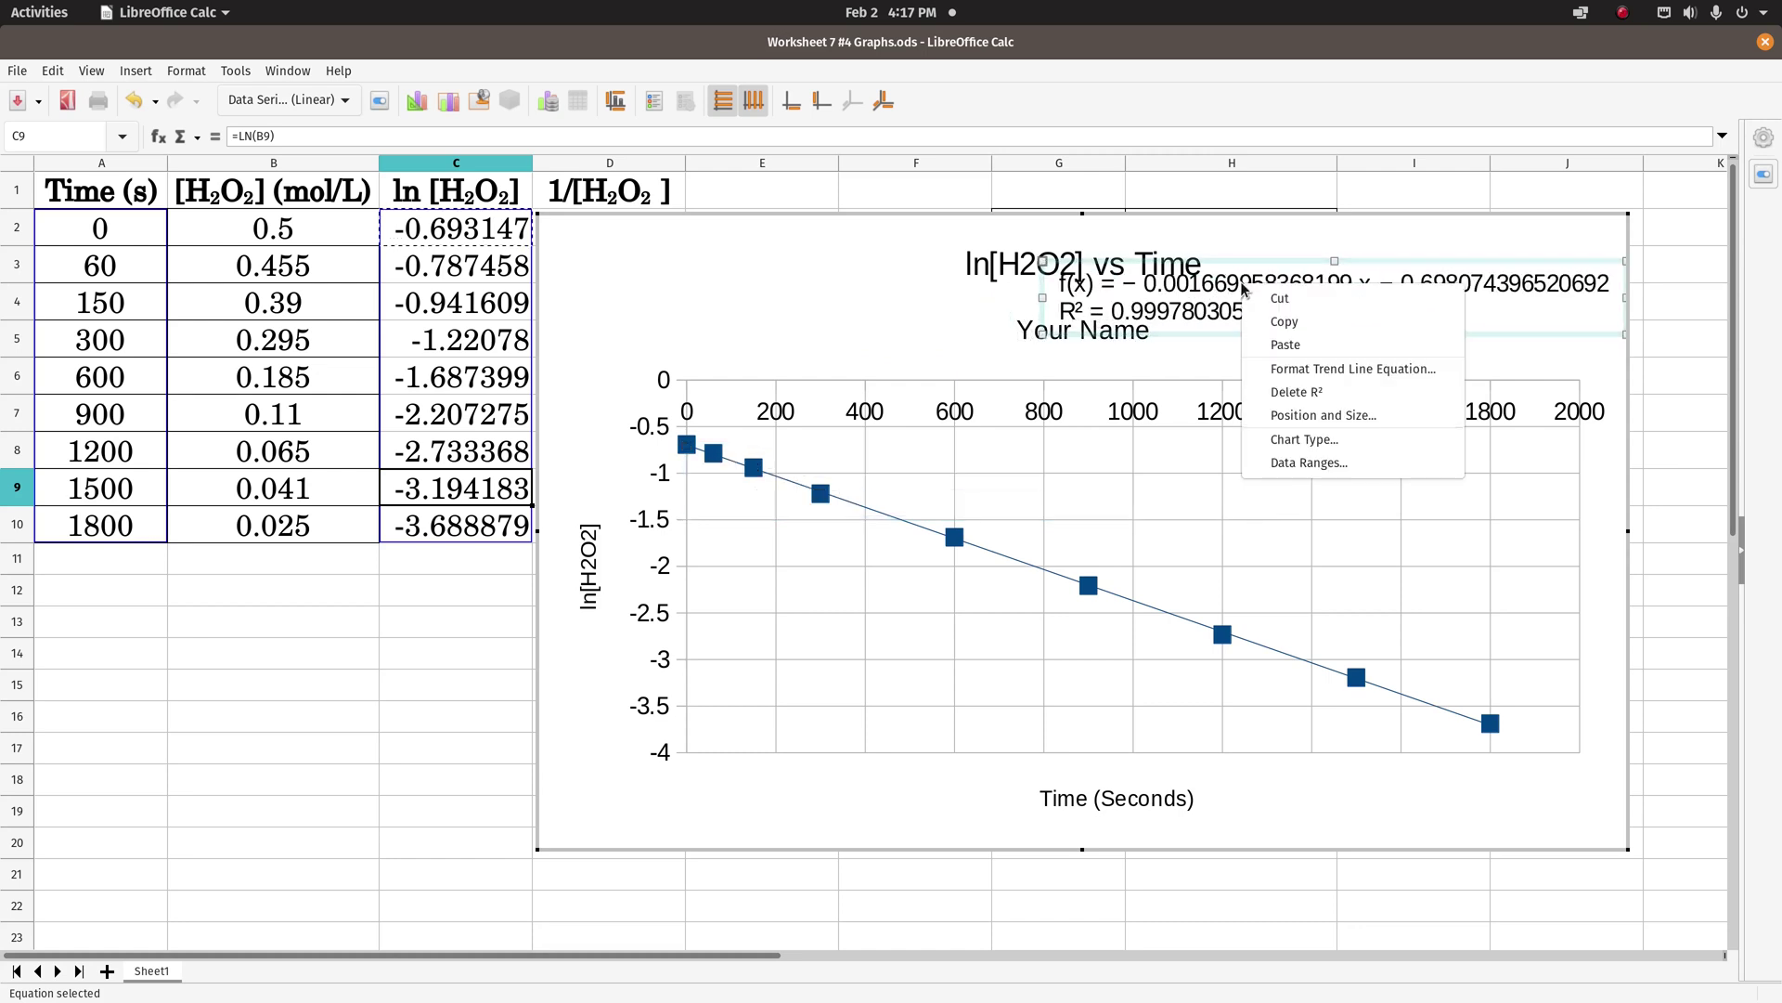
click(1264, 370)
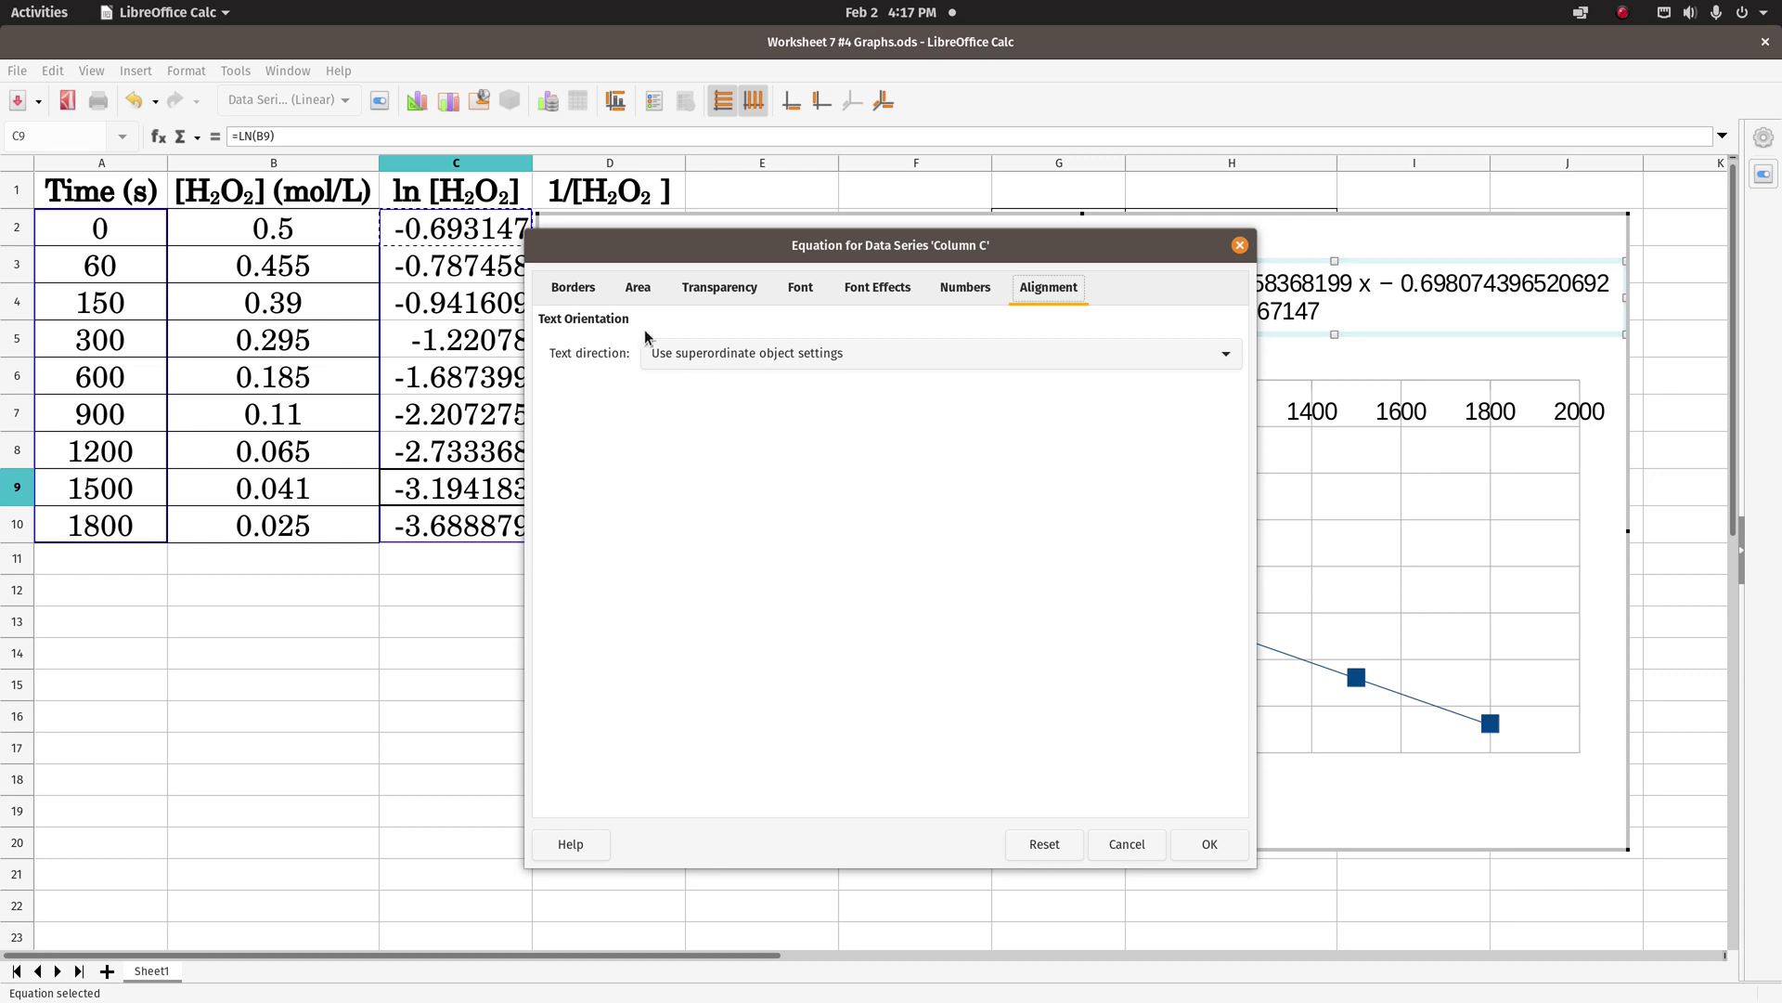
click(965, 287)
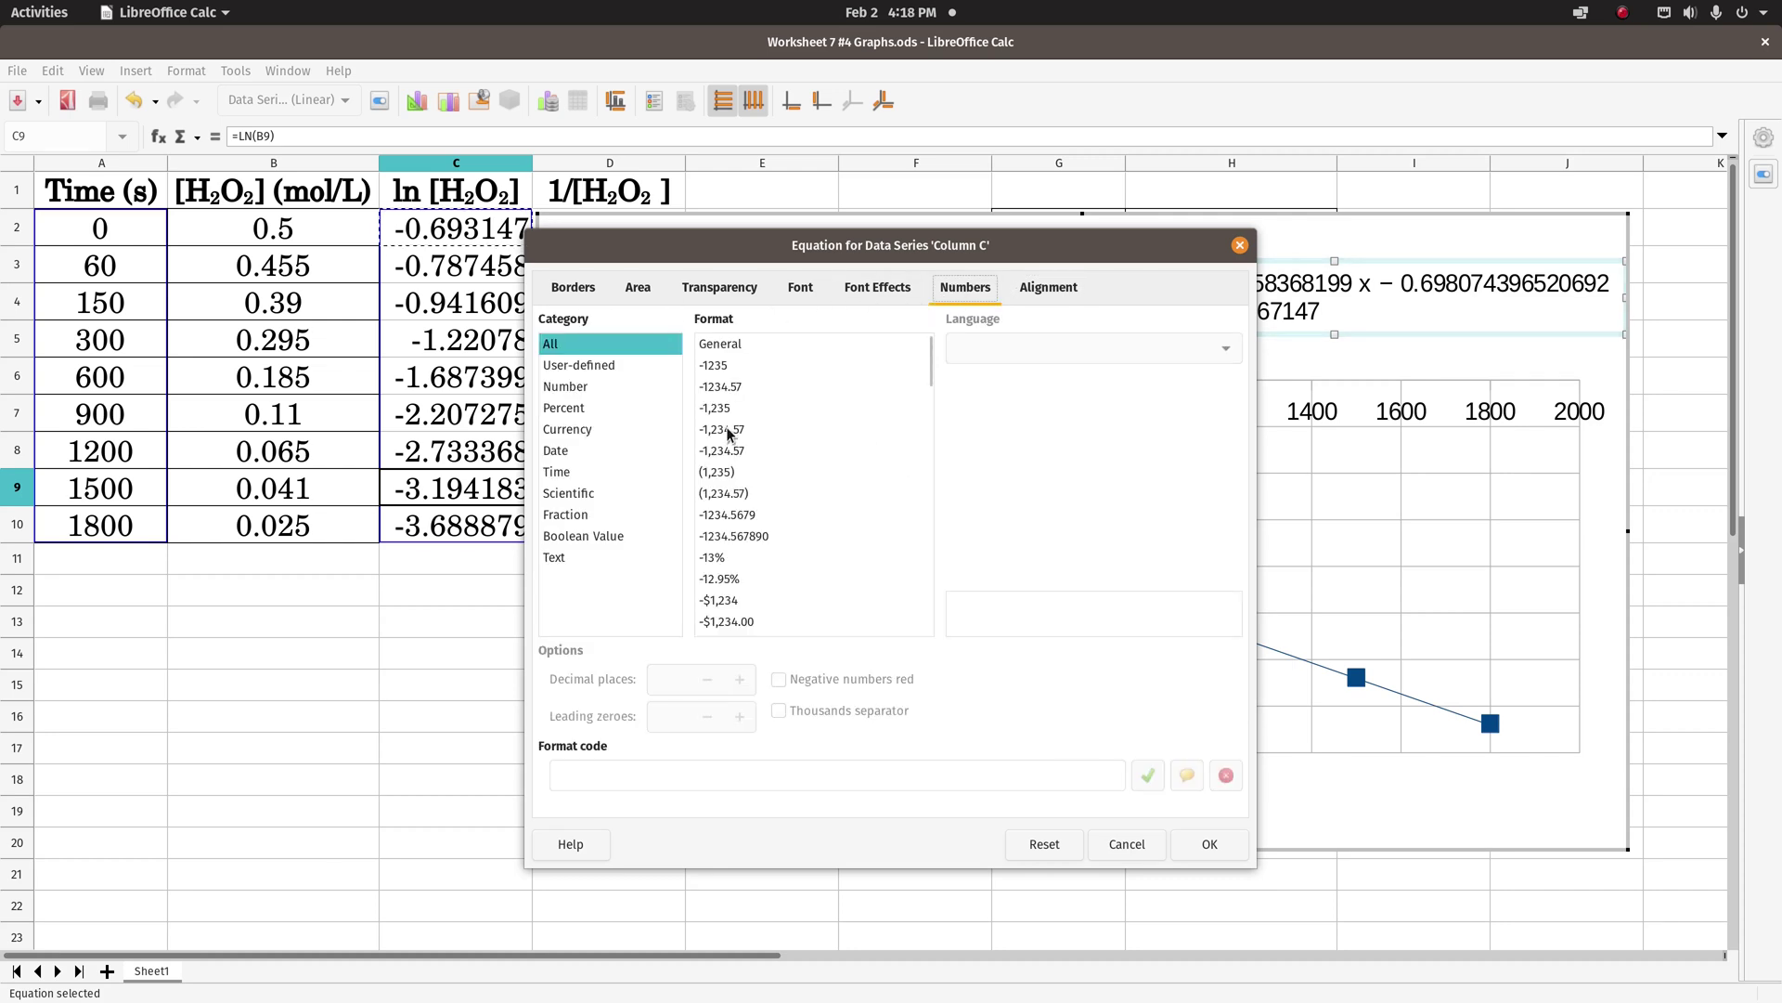
click(723, 430)
click(740, 679)
click(740, 678)
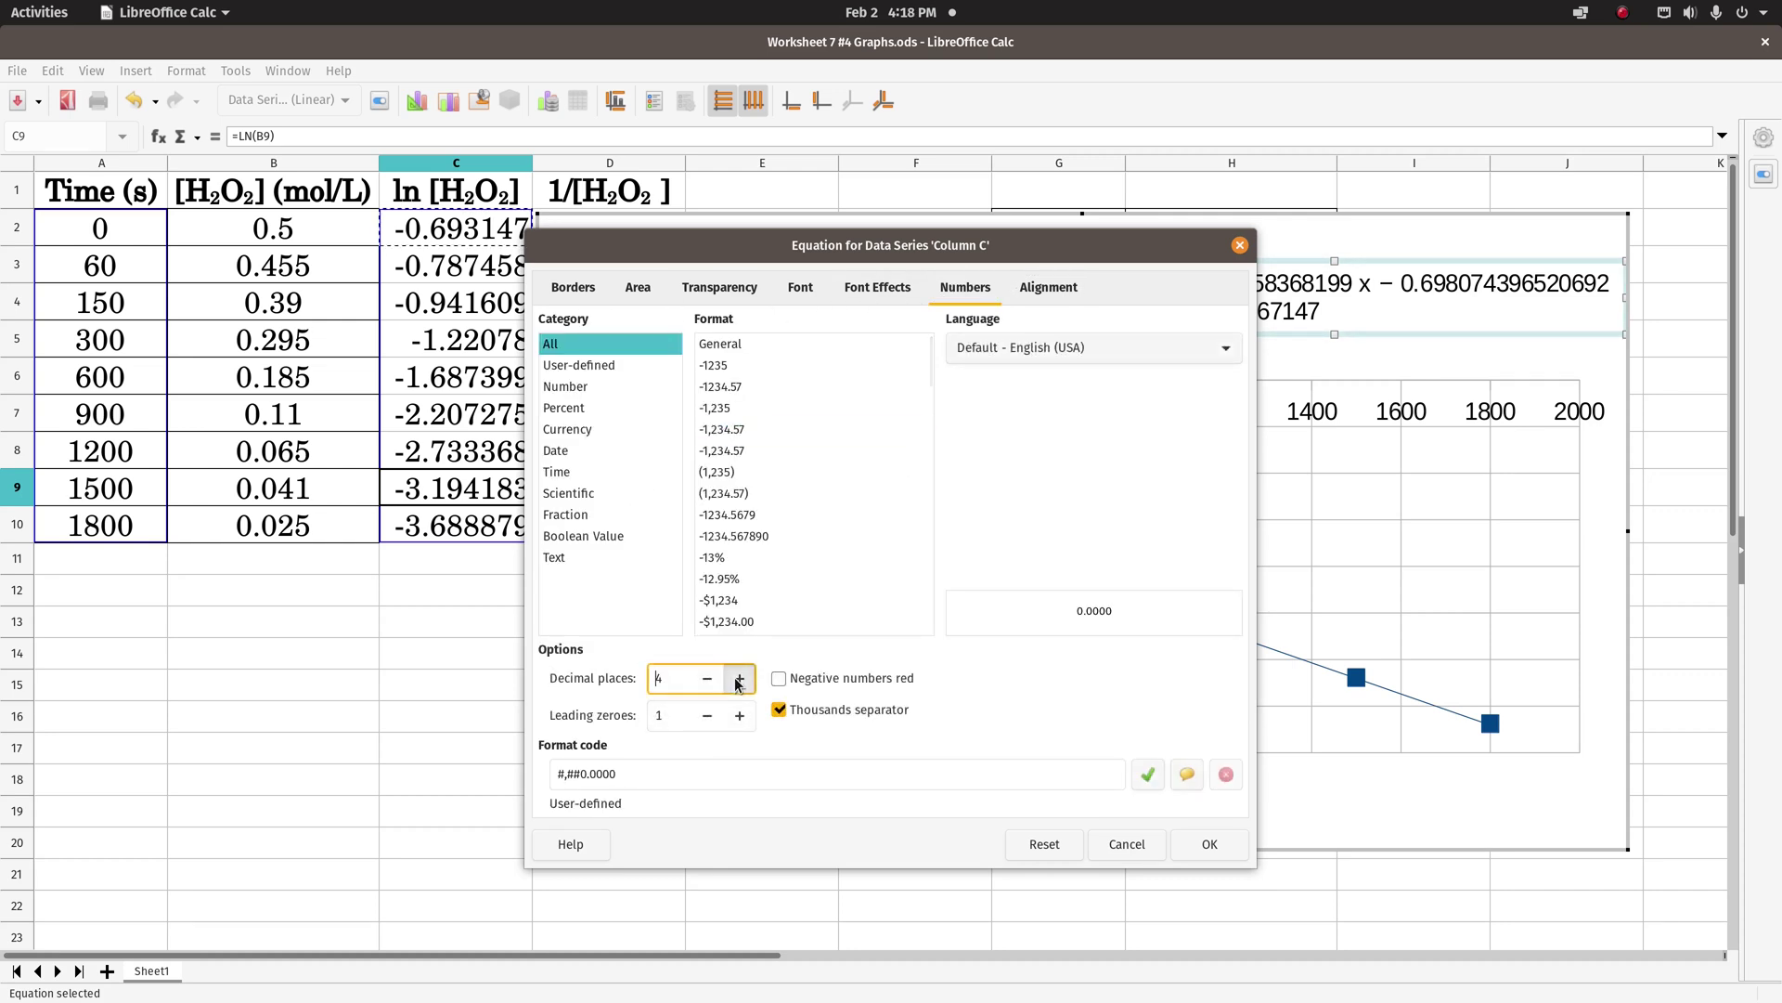
click(740, 679)
click(740, 679)
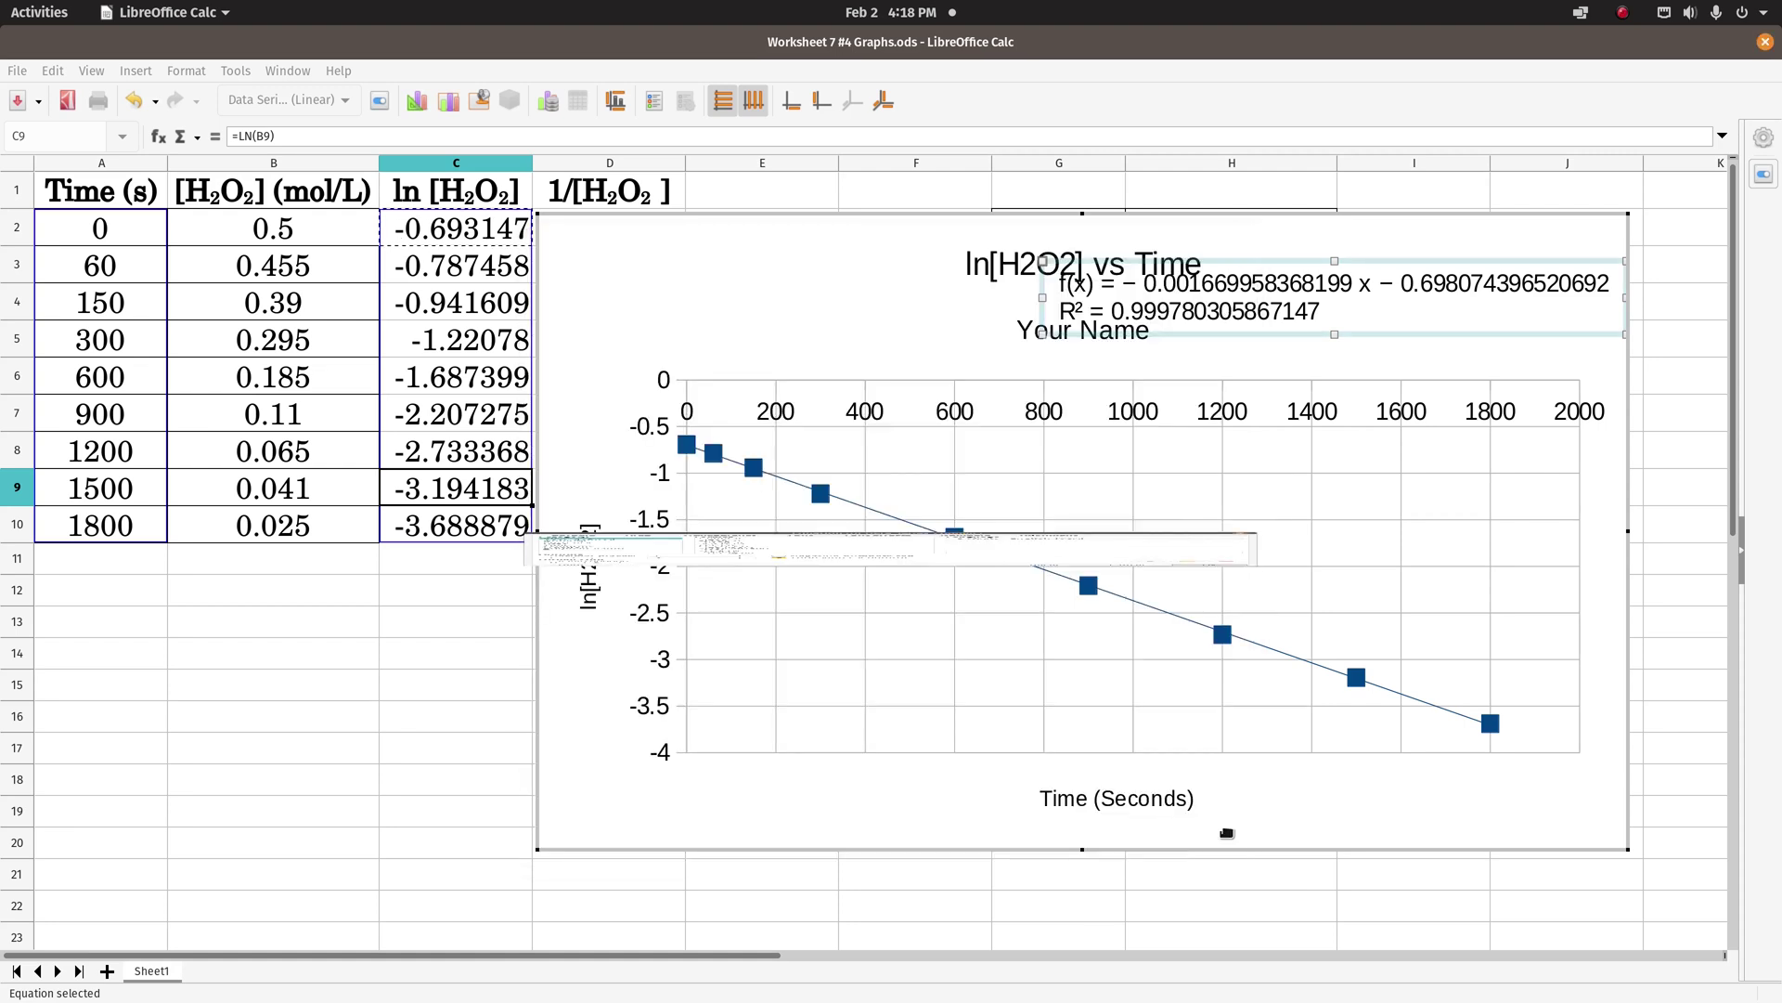
click(1225, 847)
drag(1204, 314, 1287, 318)
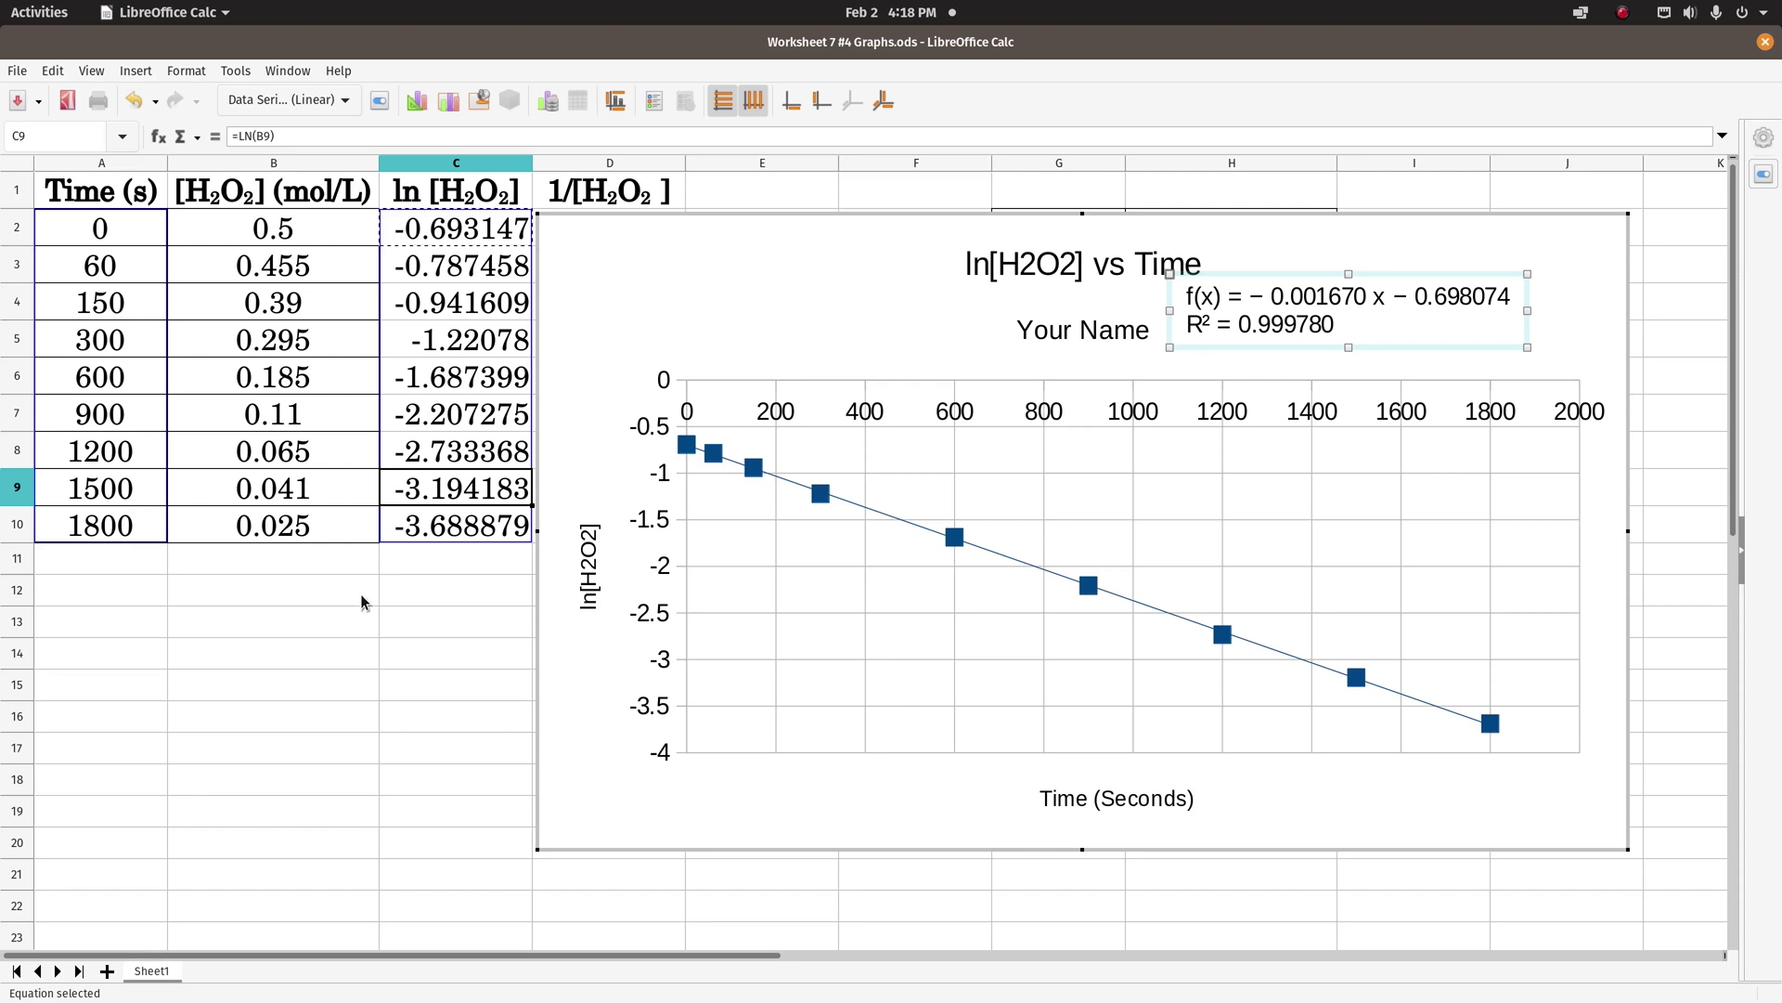
- Delete the ln[H2O2] vs Time chart from the sheet
click(330, 617)
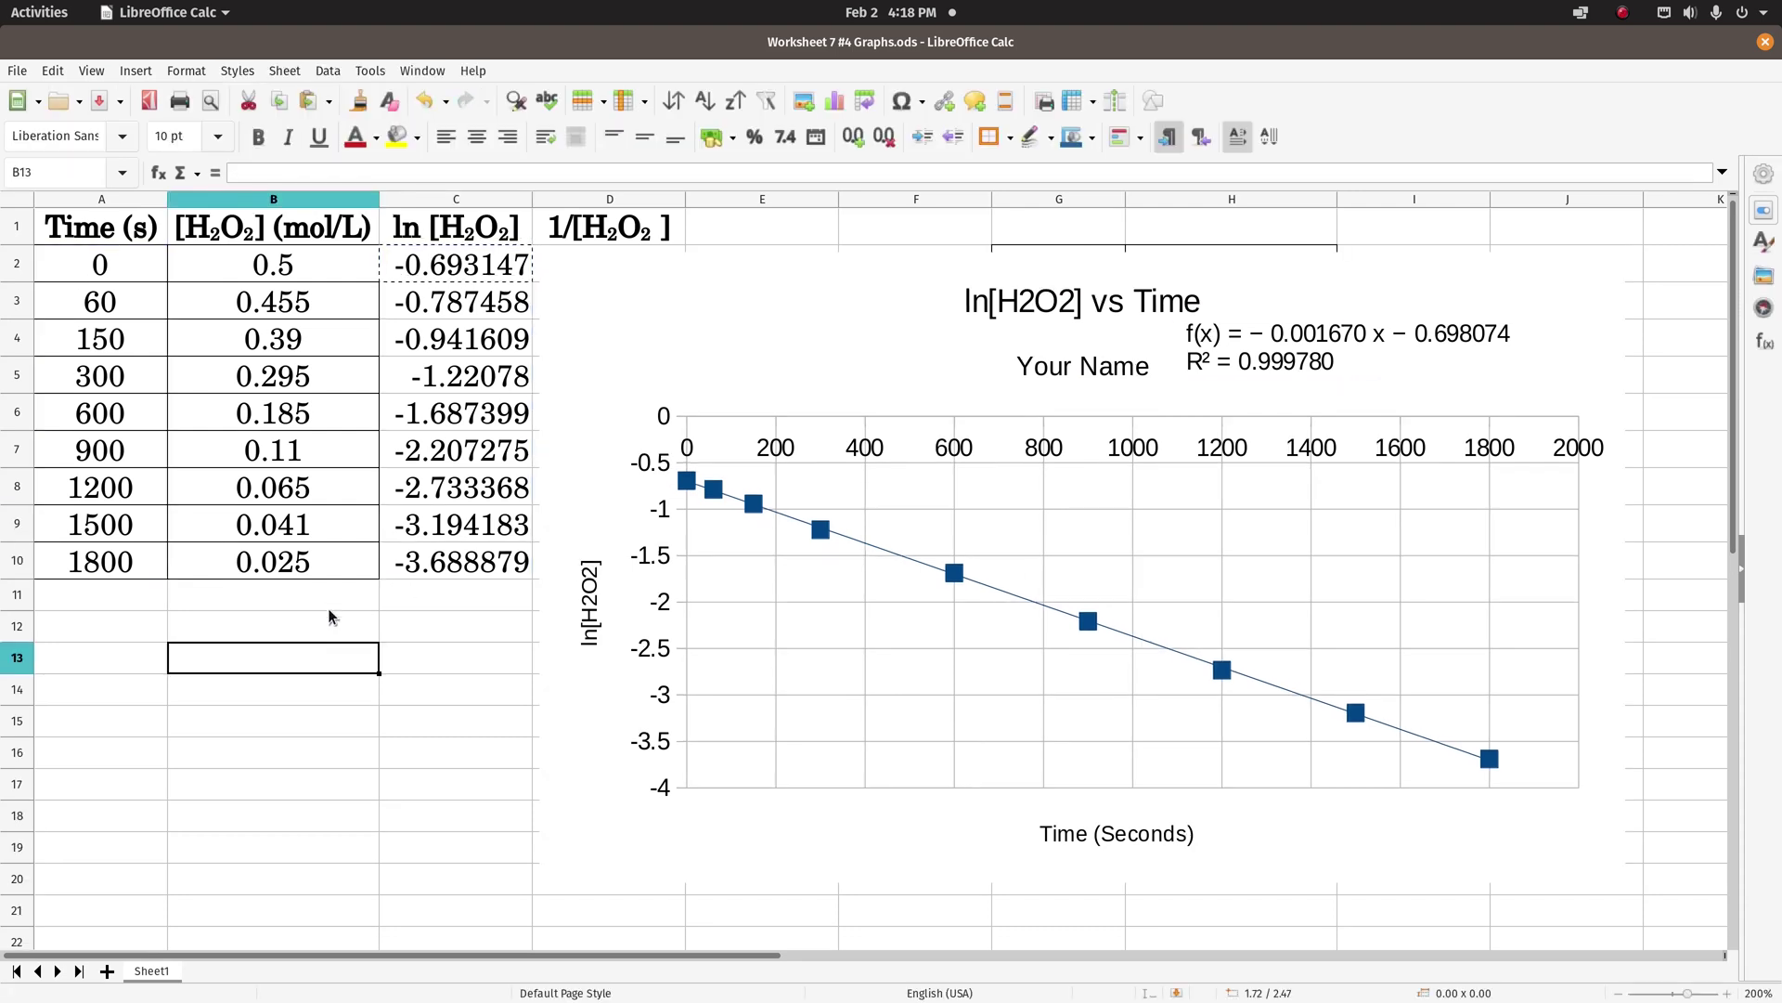
click(767, 323)
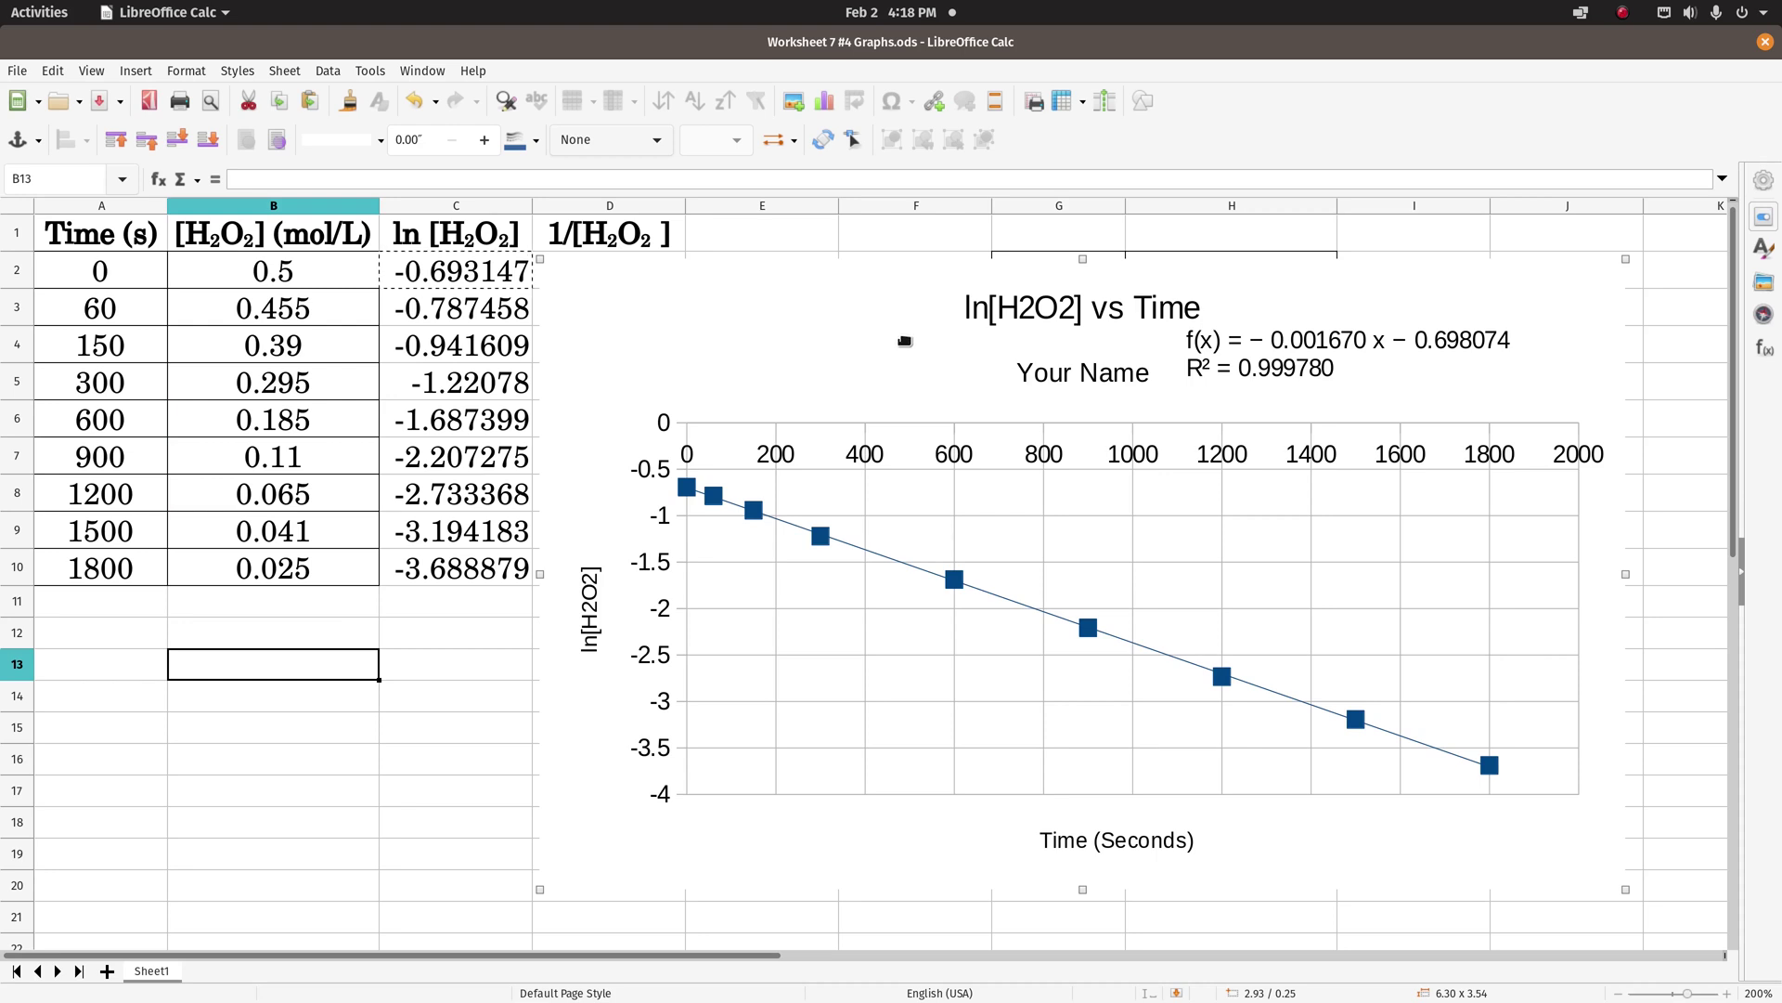
key(Delete)
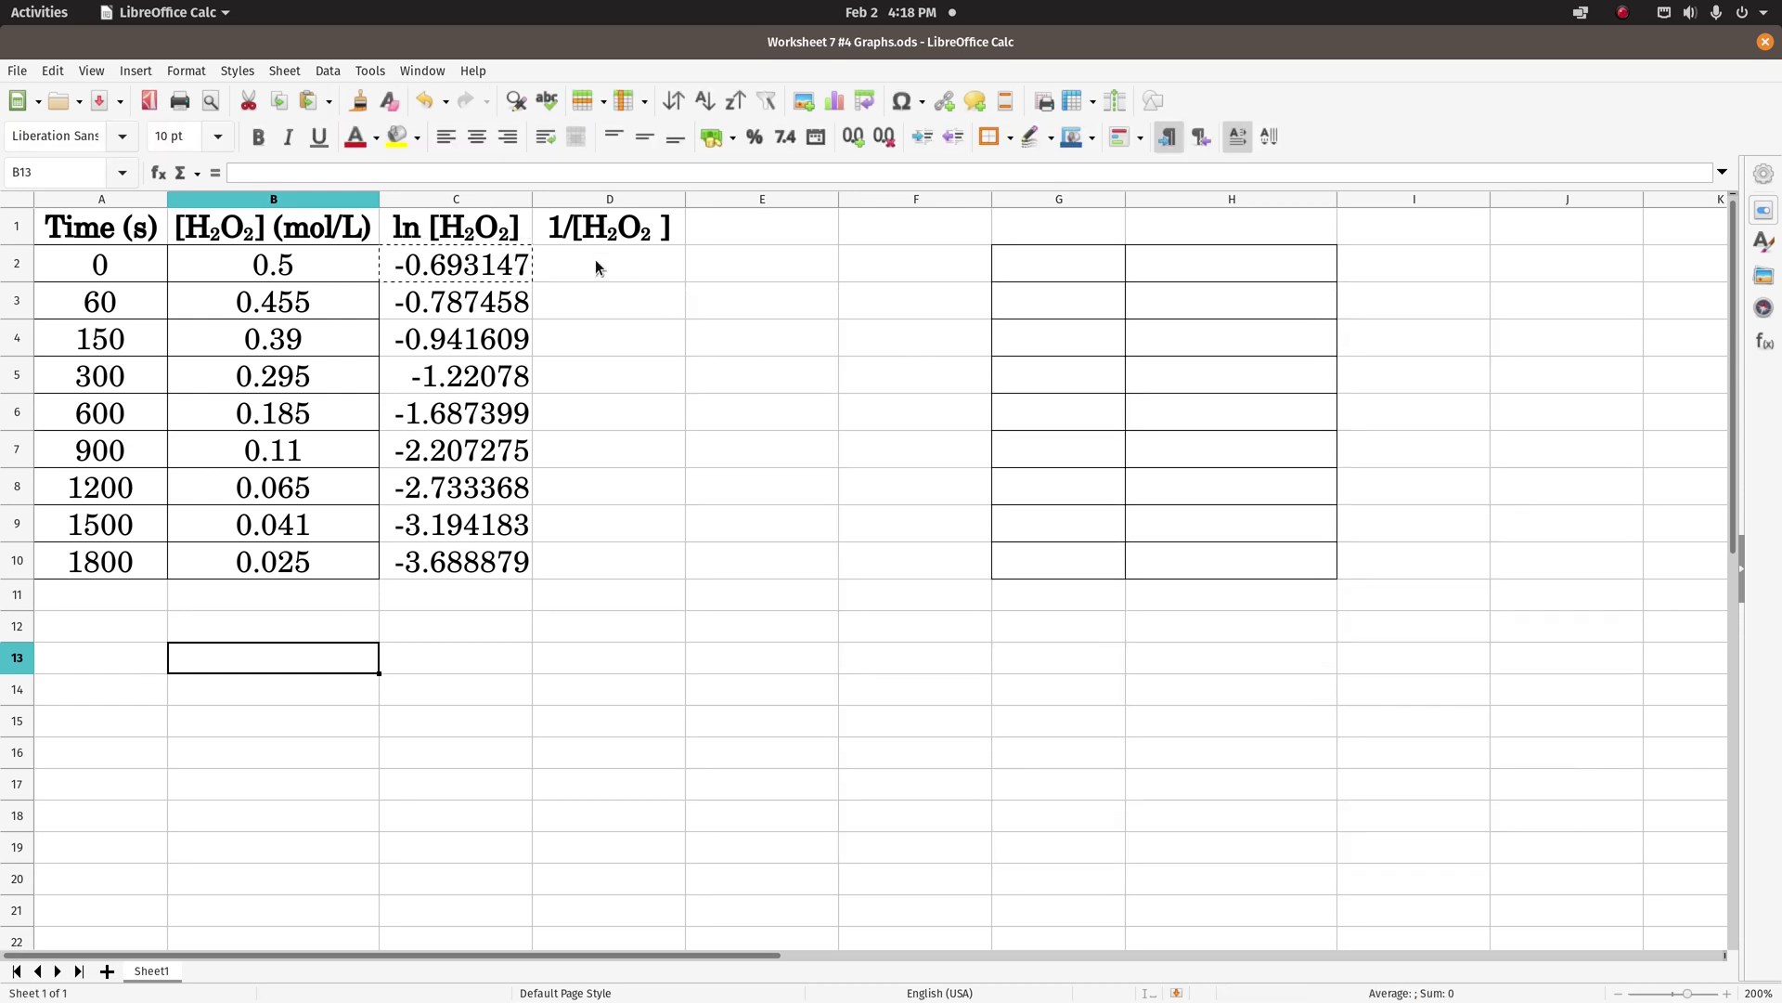
click(595, 269)
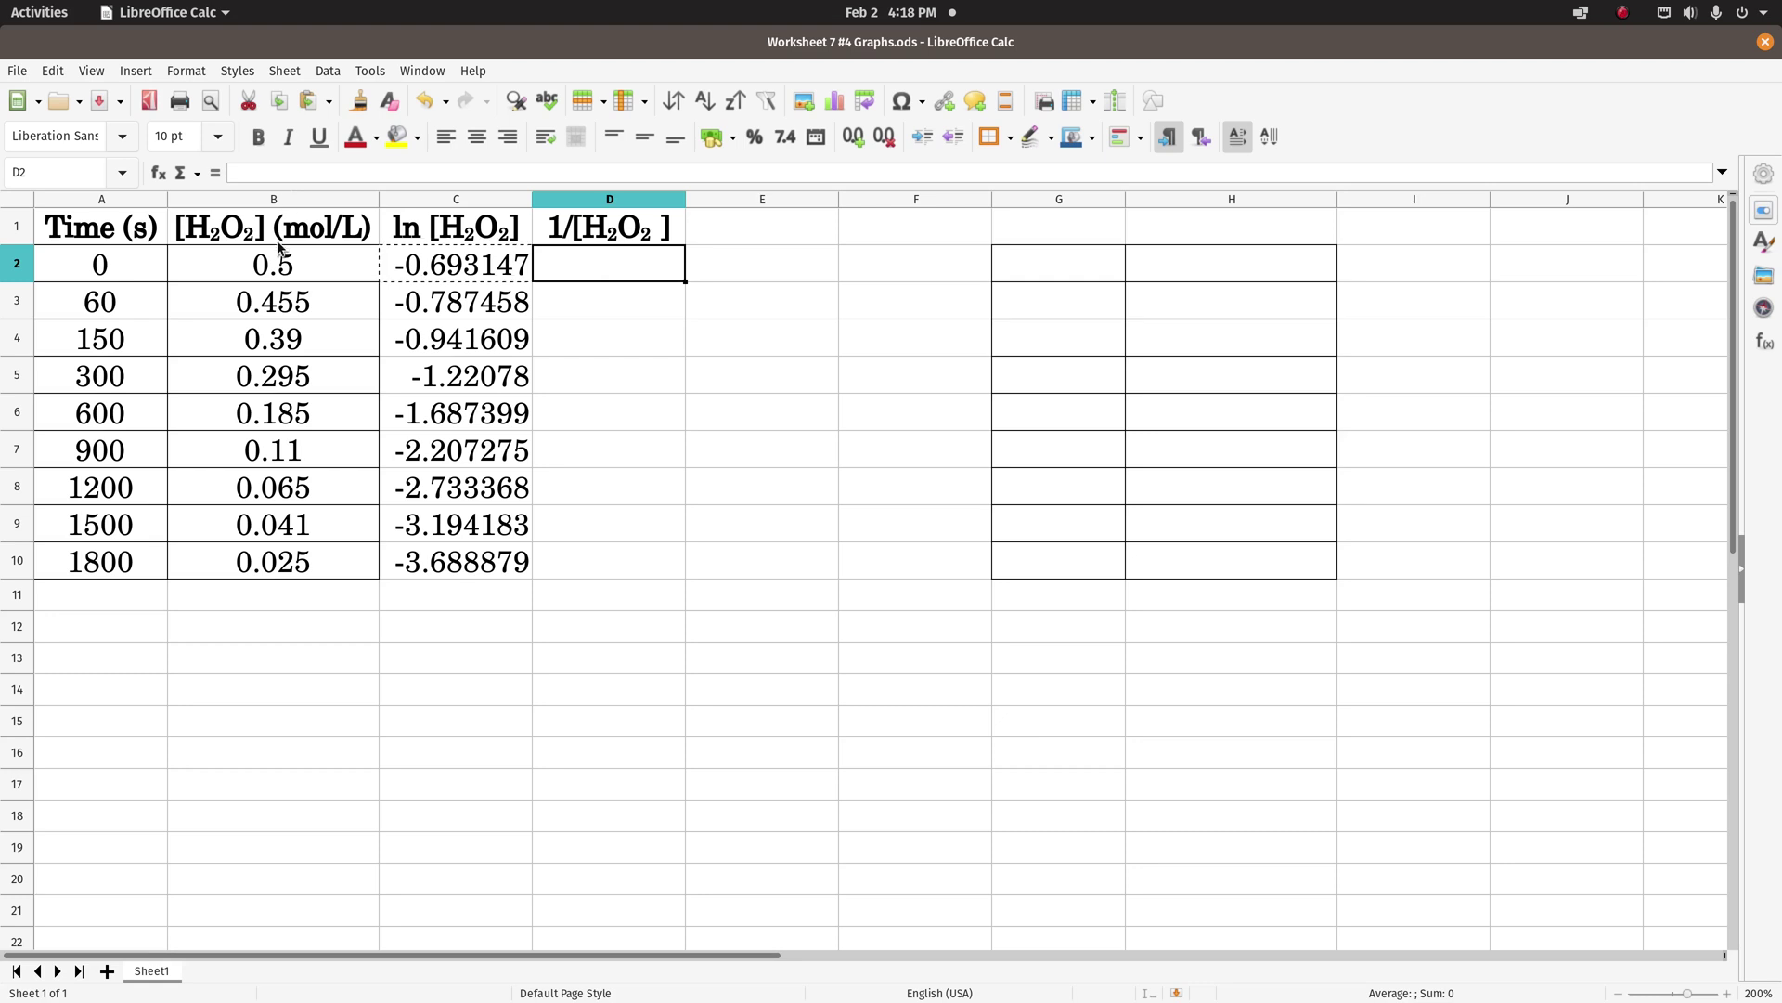
- Enter =1/B2 in D2 and paste it into D3:D10
text(=)
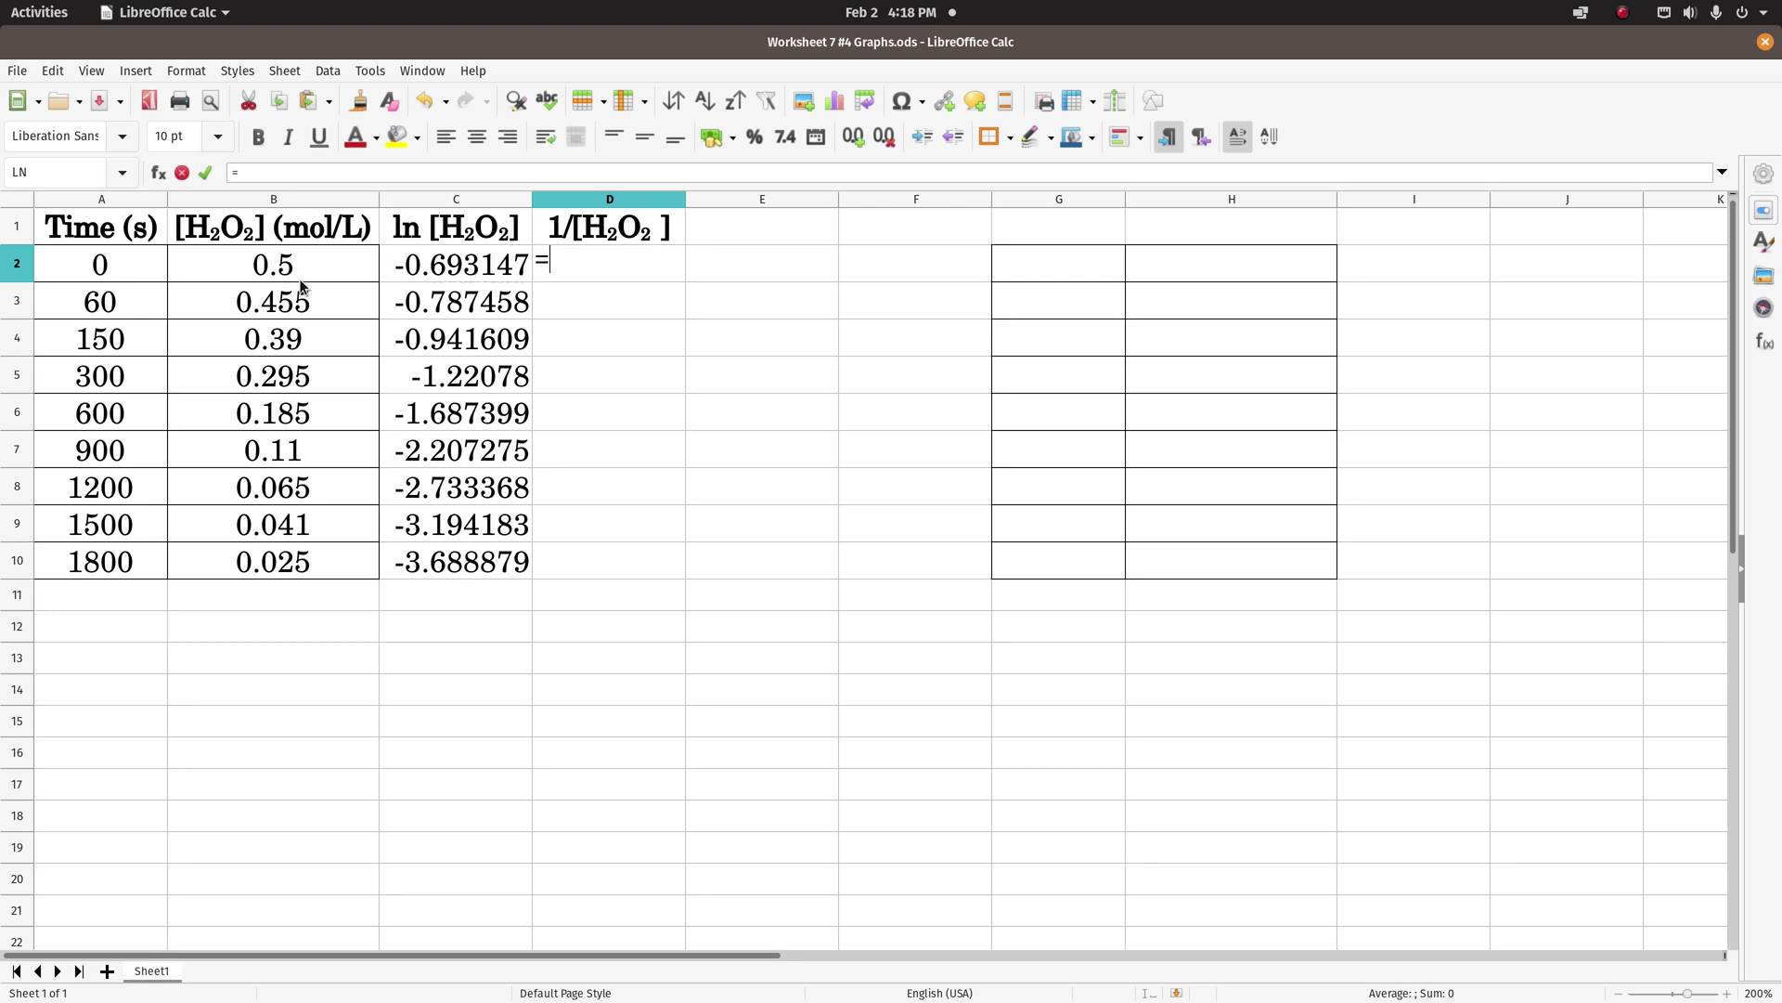
text(1/B2)
key(Return)
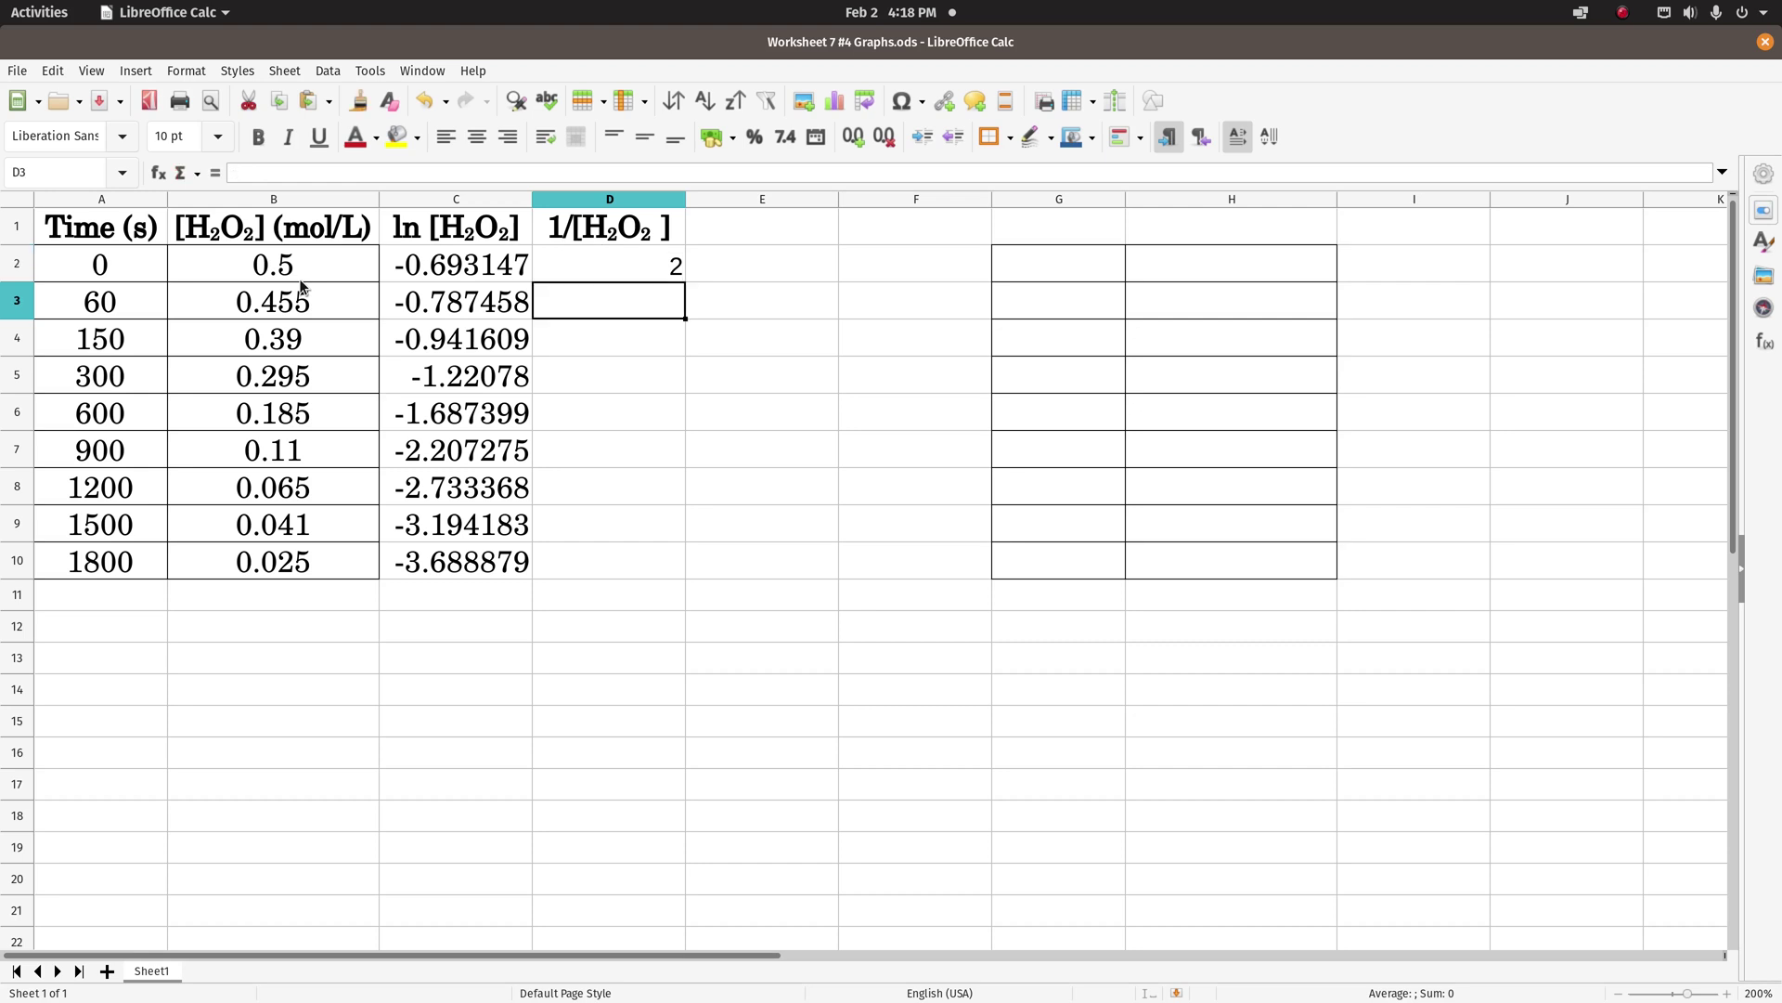
click(572, 272)
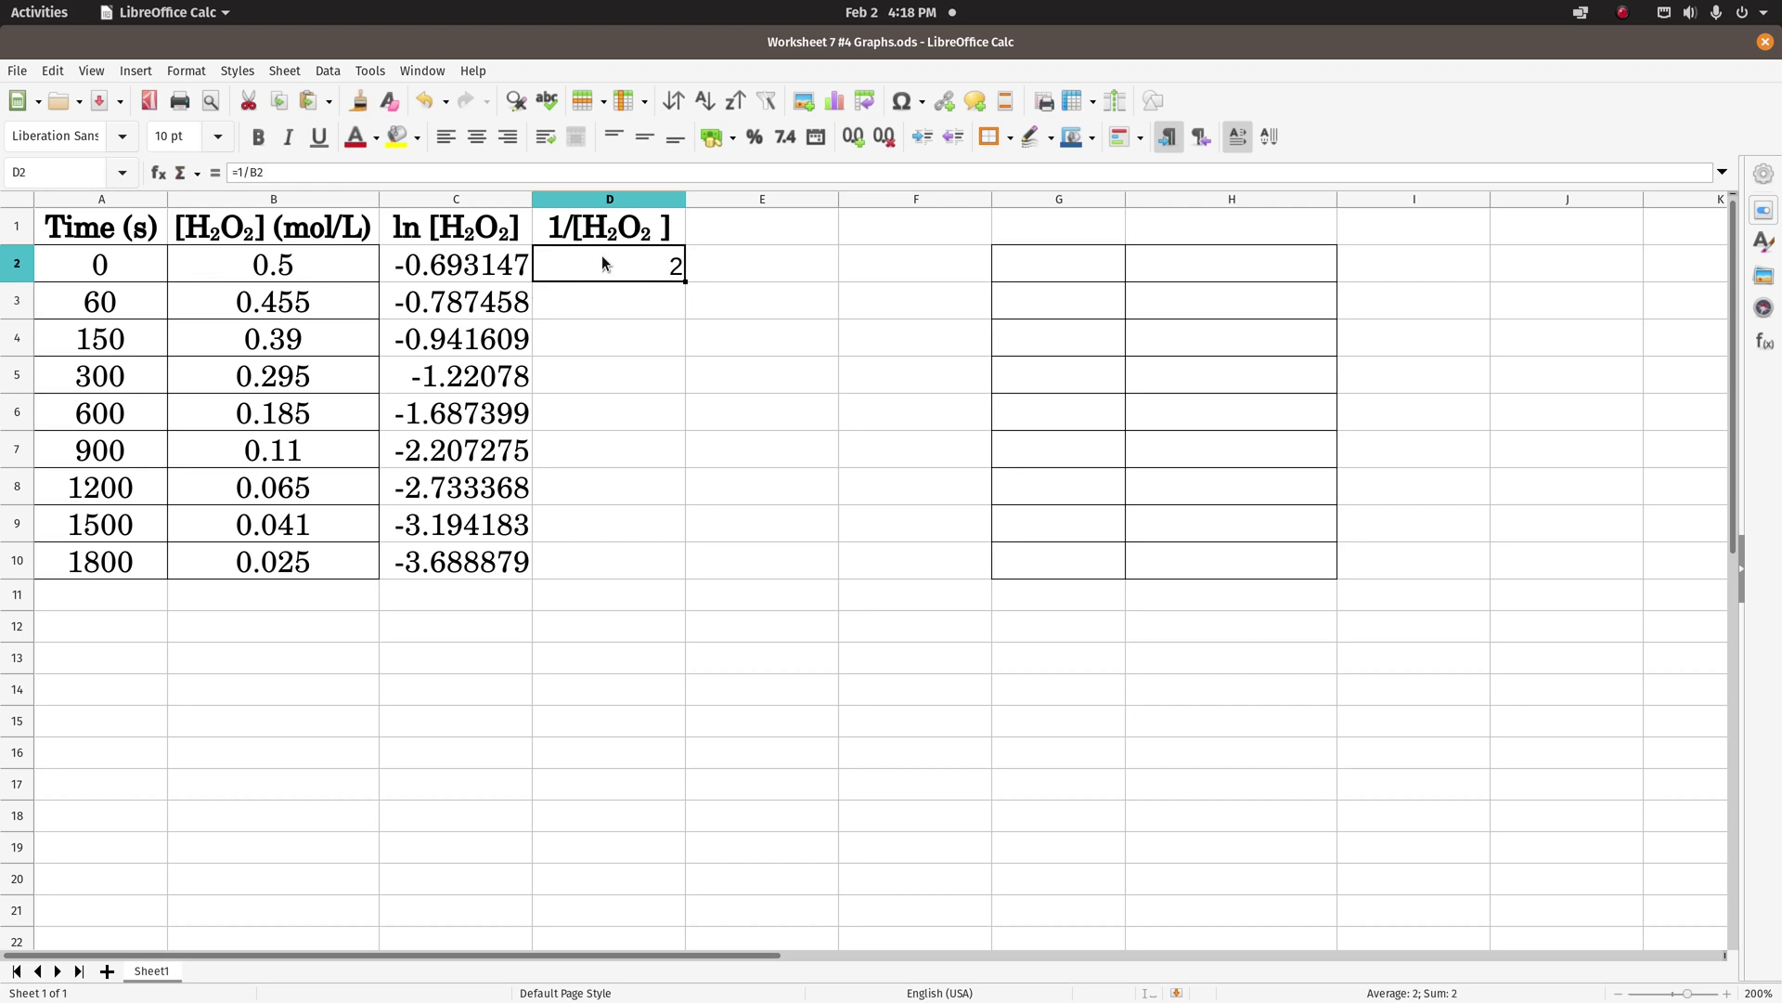
click(608, 299)
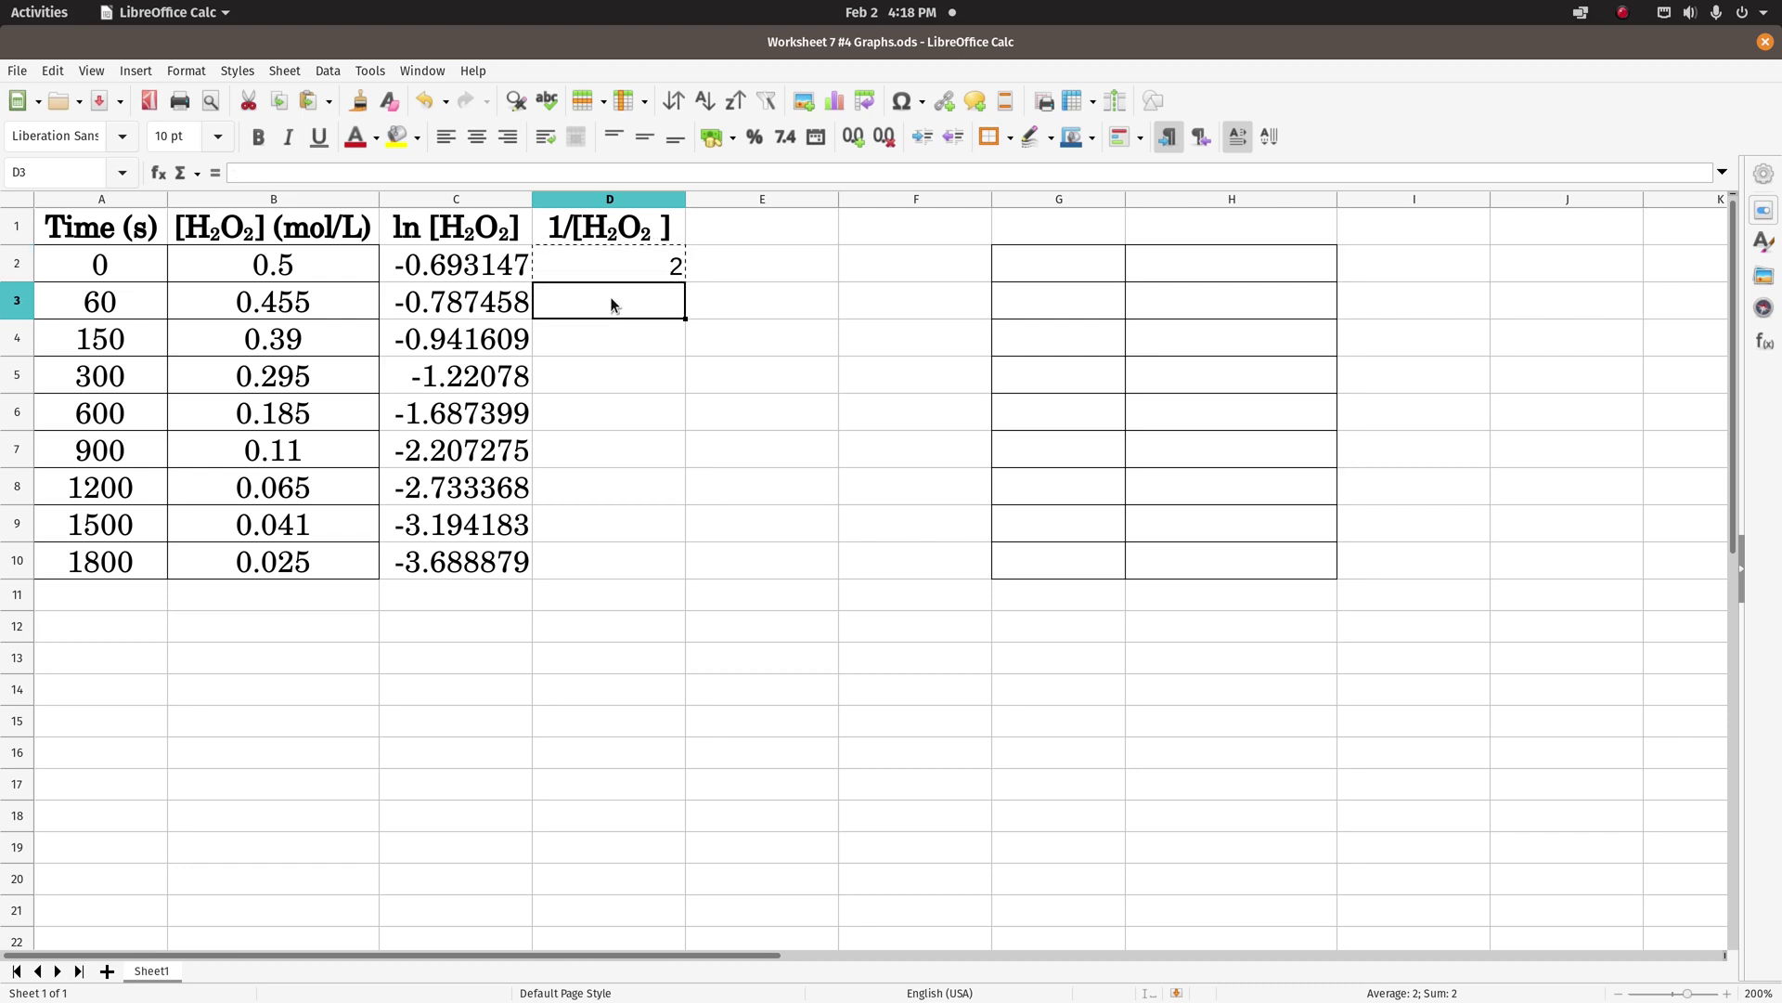
shift+click(611, 554)
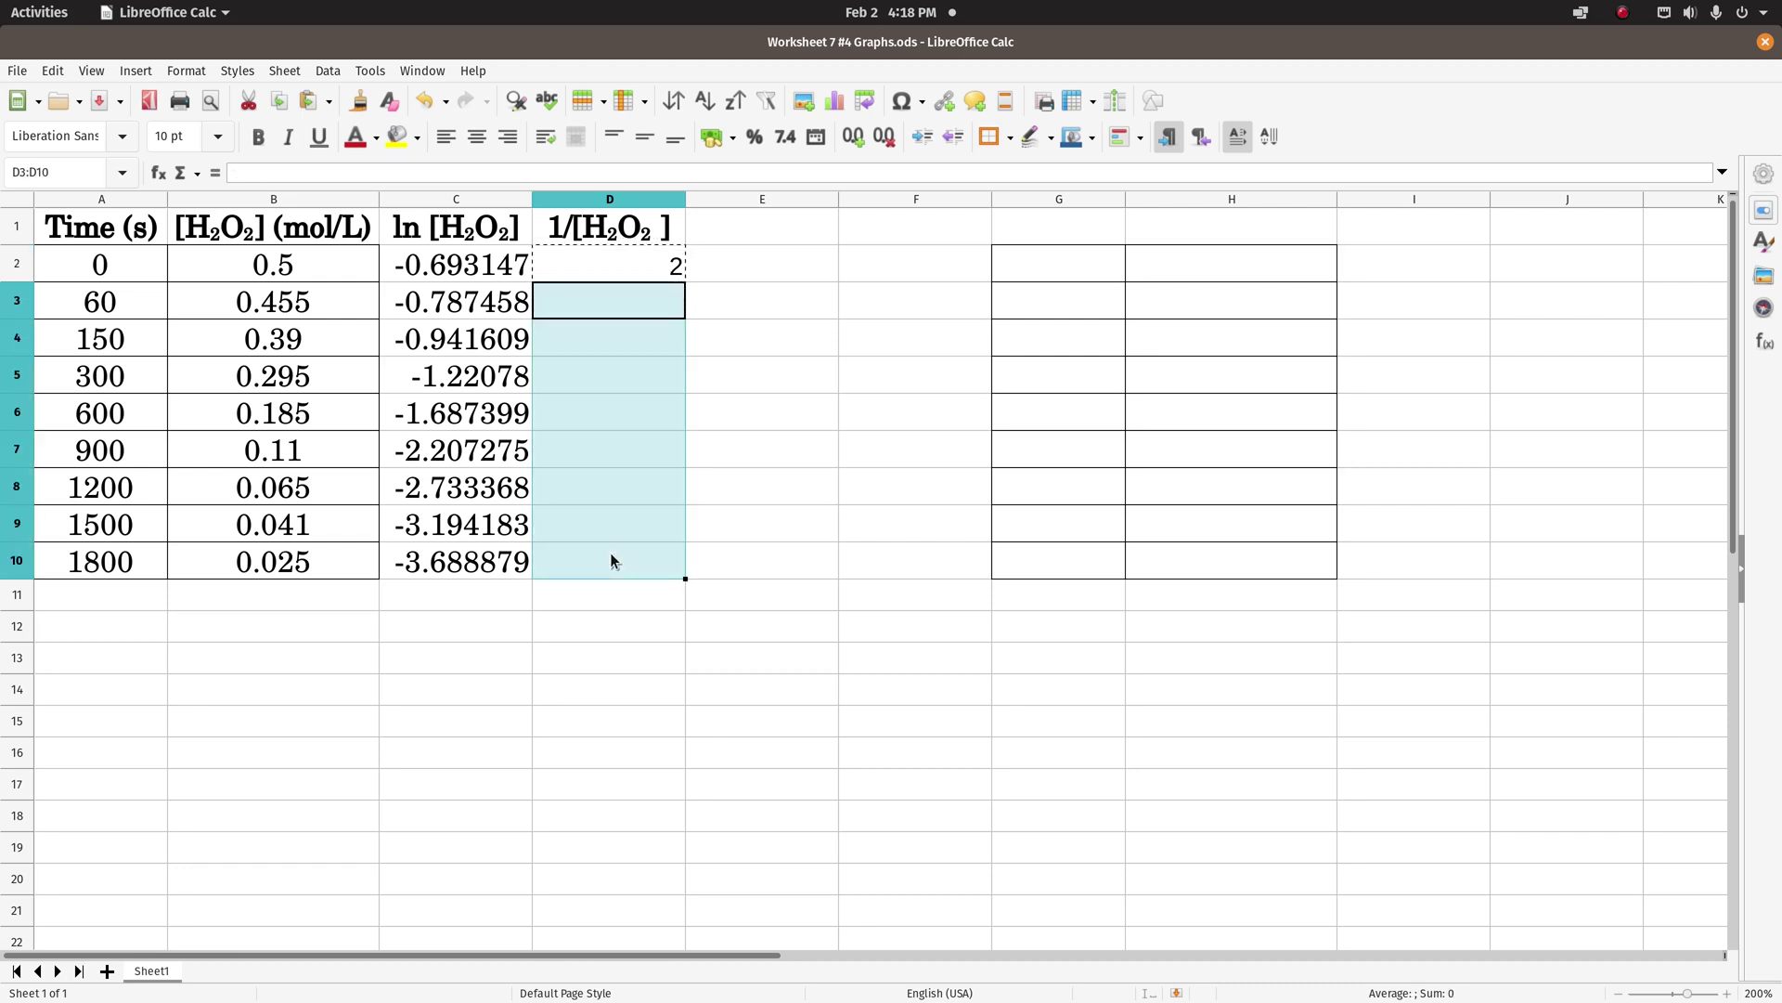
text(2.197802198 2.564102564 3.389830508 5.405405405 9.090909091 15.38461538 24.3902439 40)
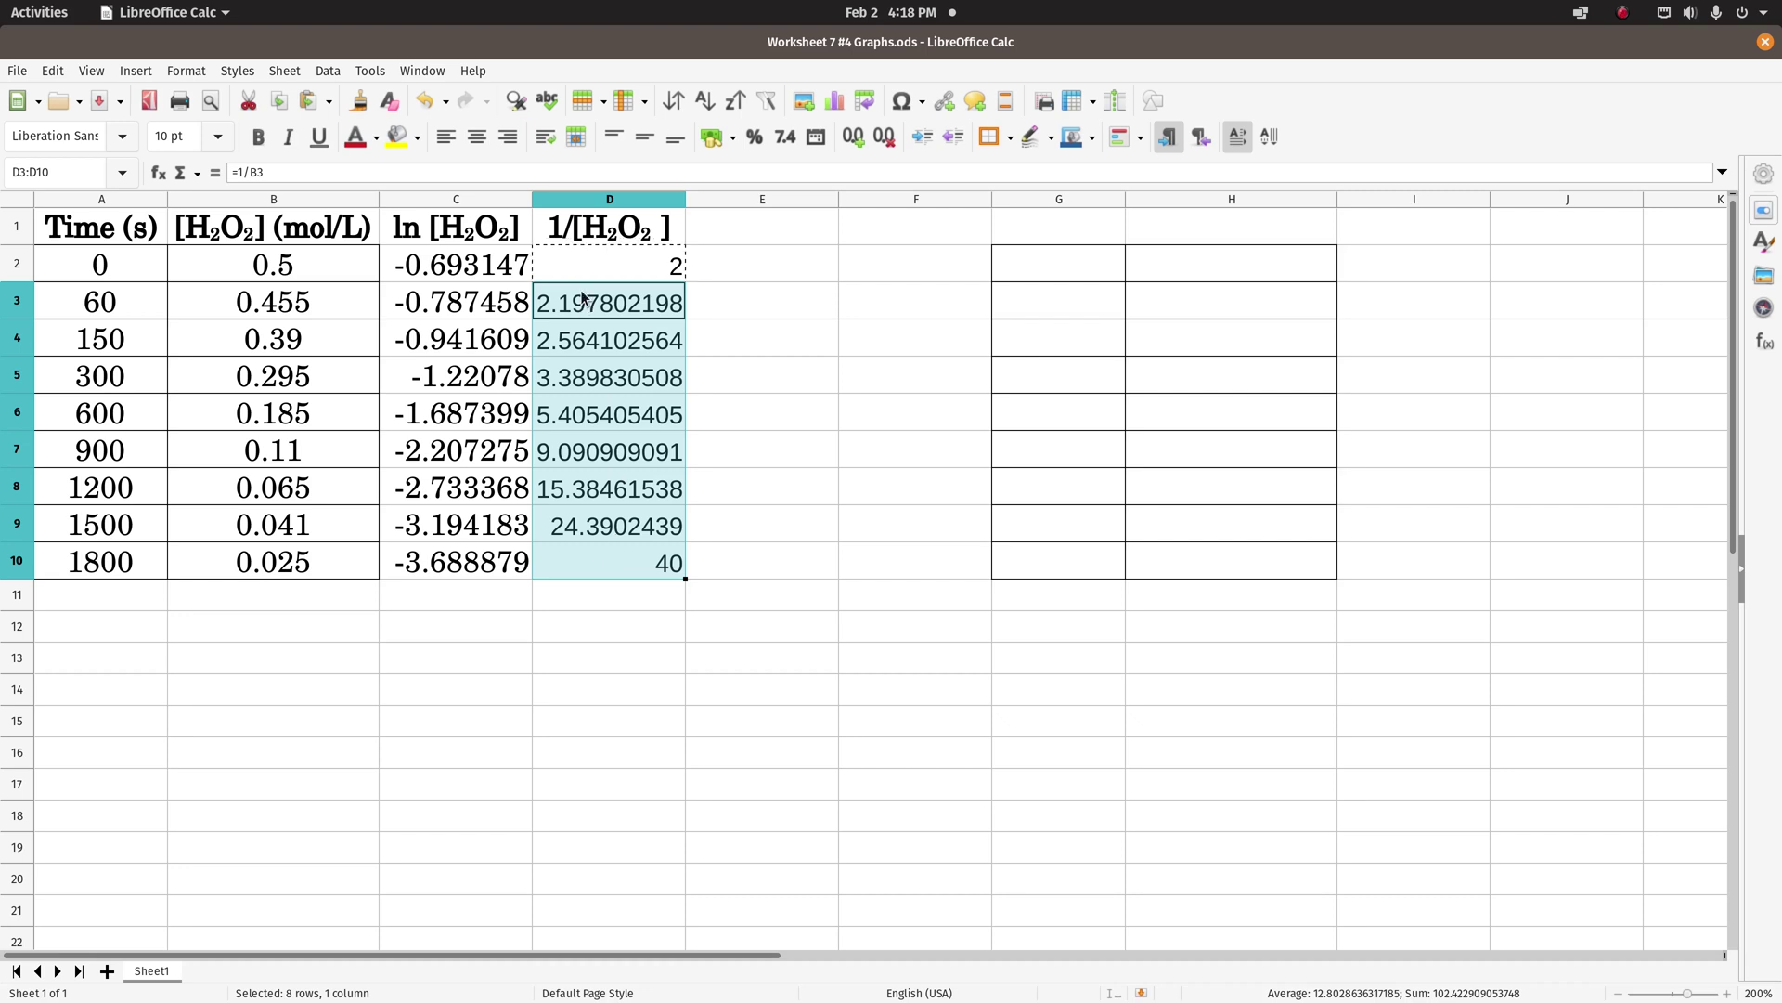
- Set D2:D10 to Century Schoolbook L, 12 pt
click(564, 263)
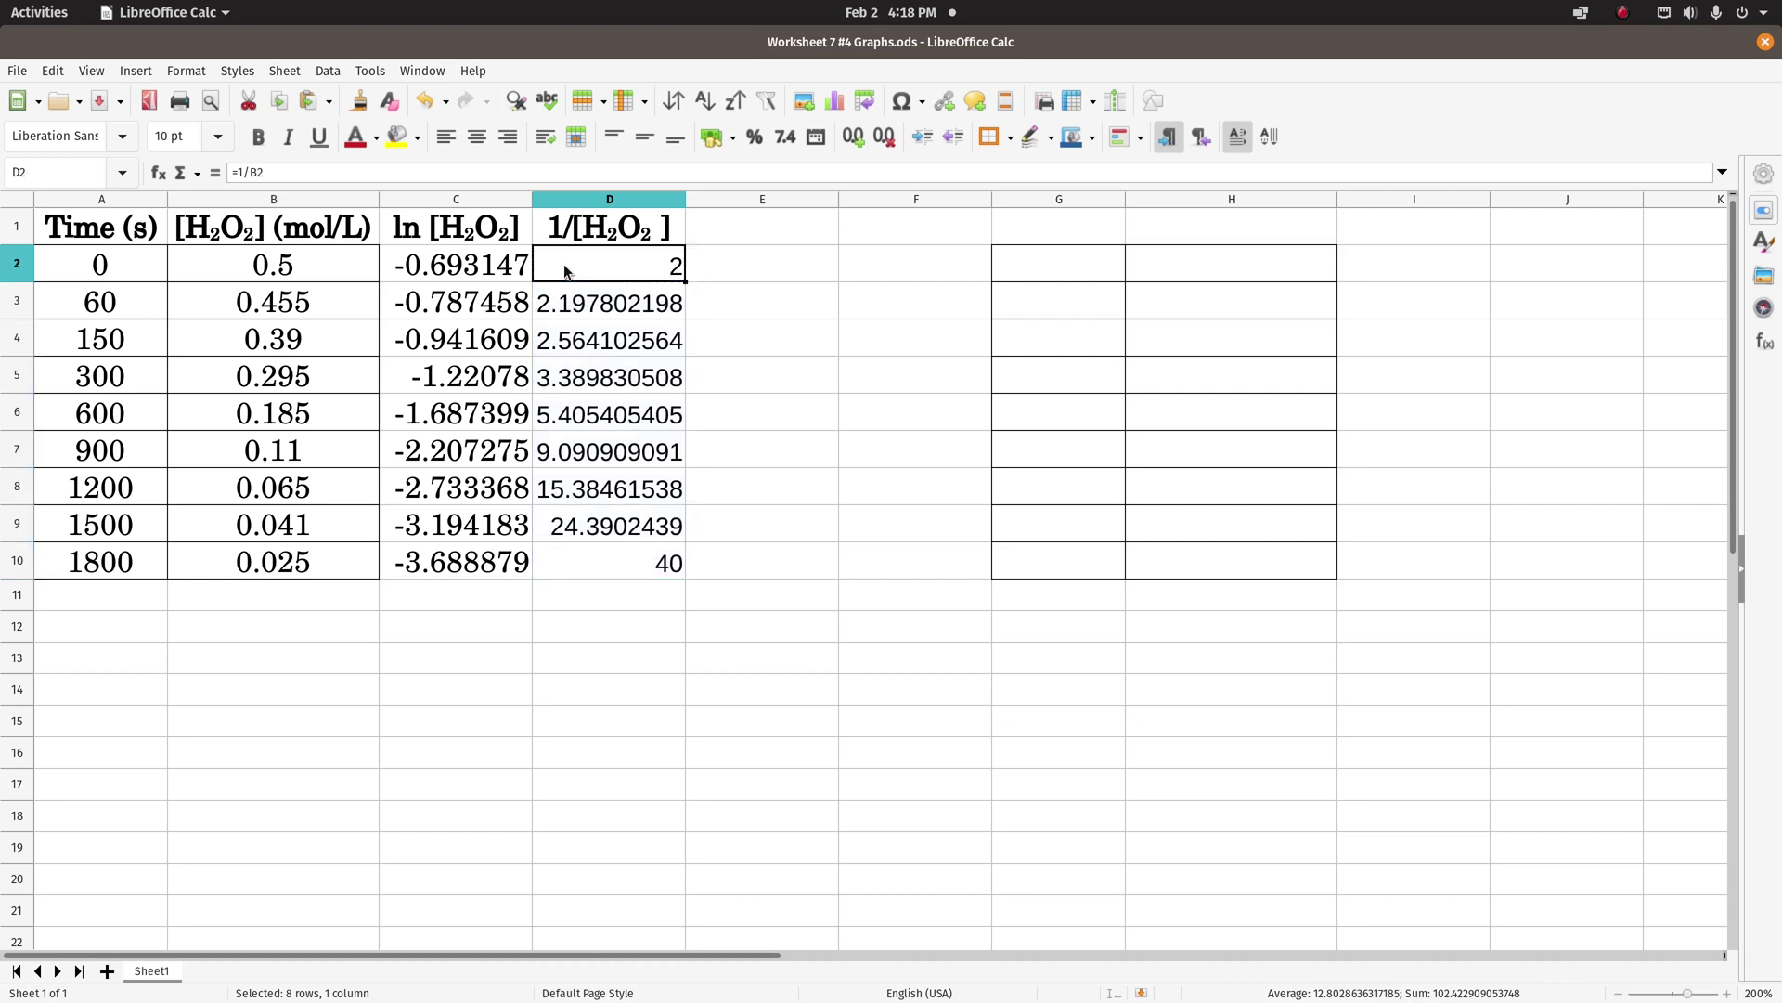
shift+click(604, 567)
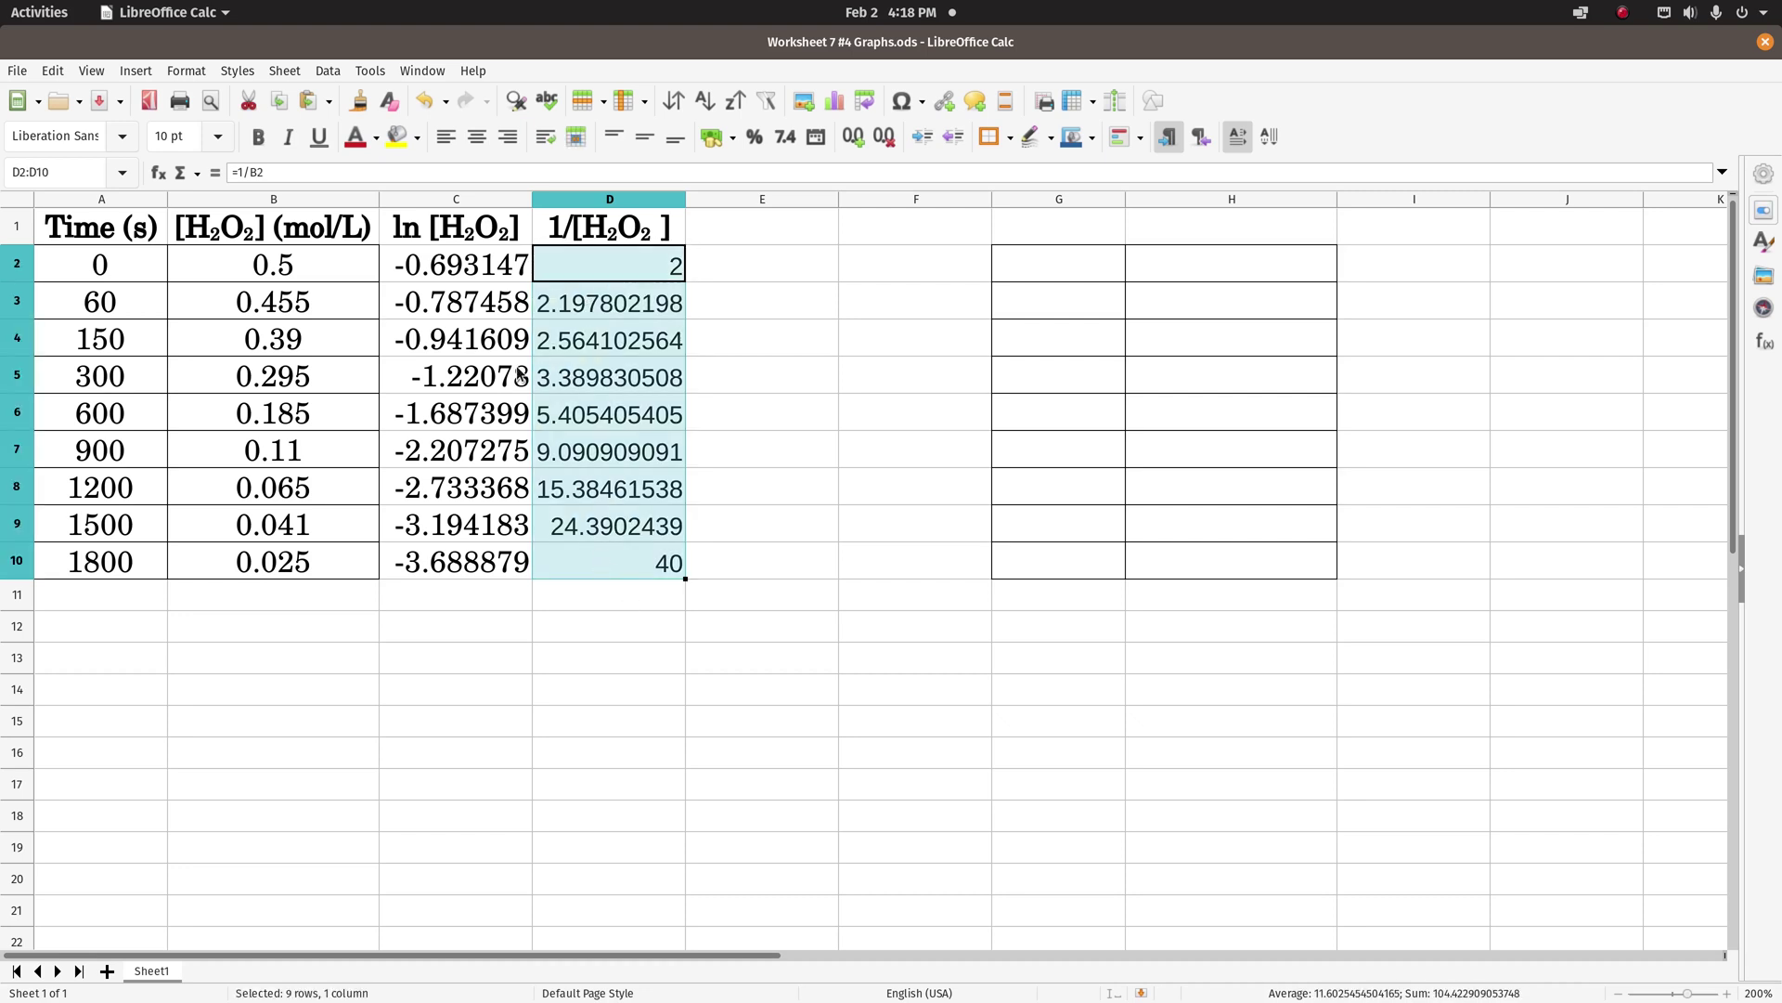
click(114, 139)
click(111, 167)
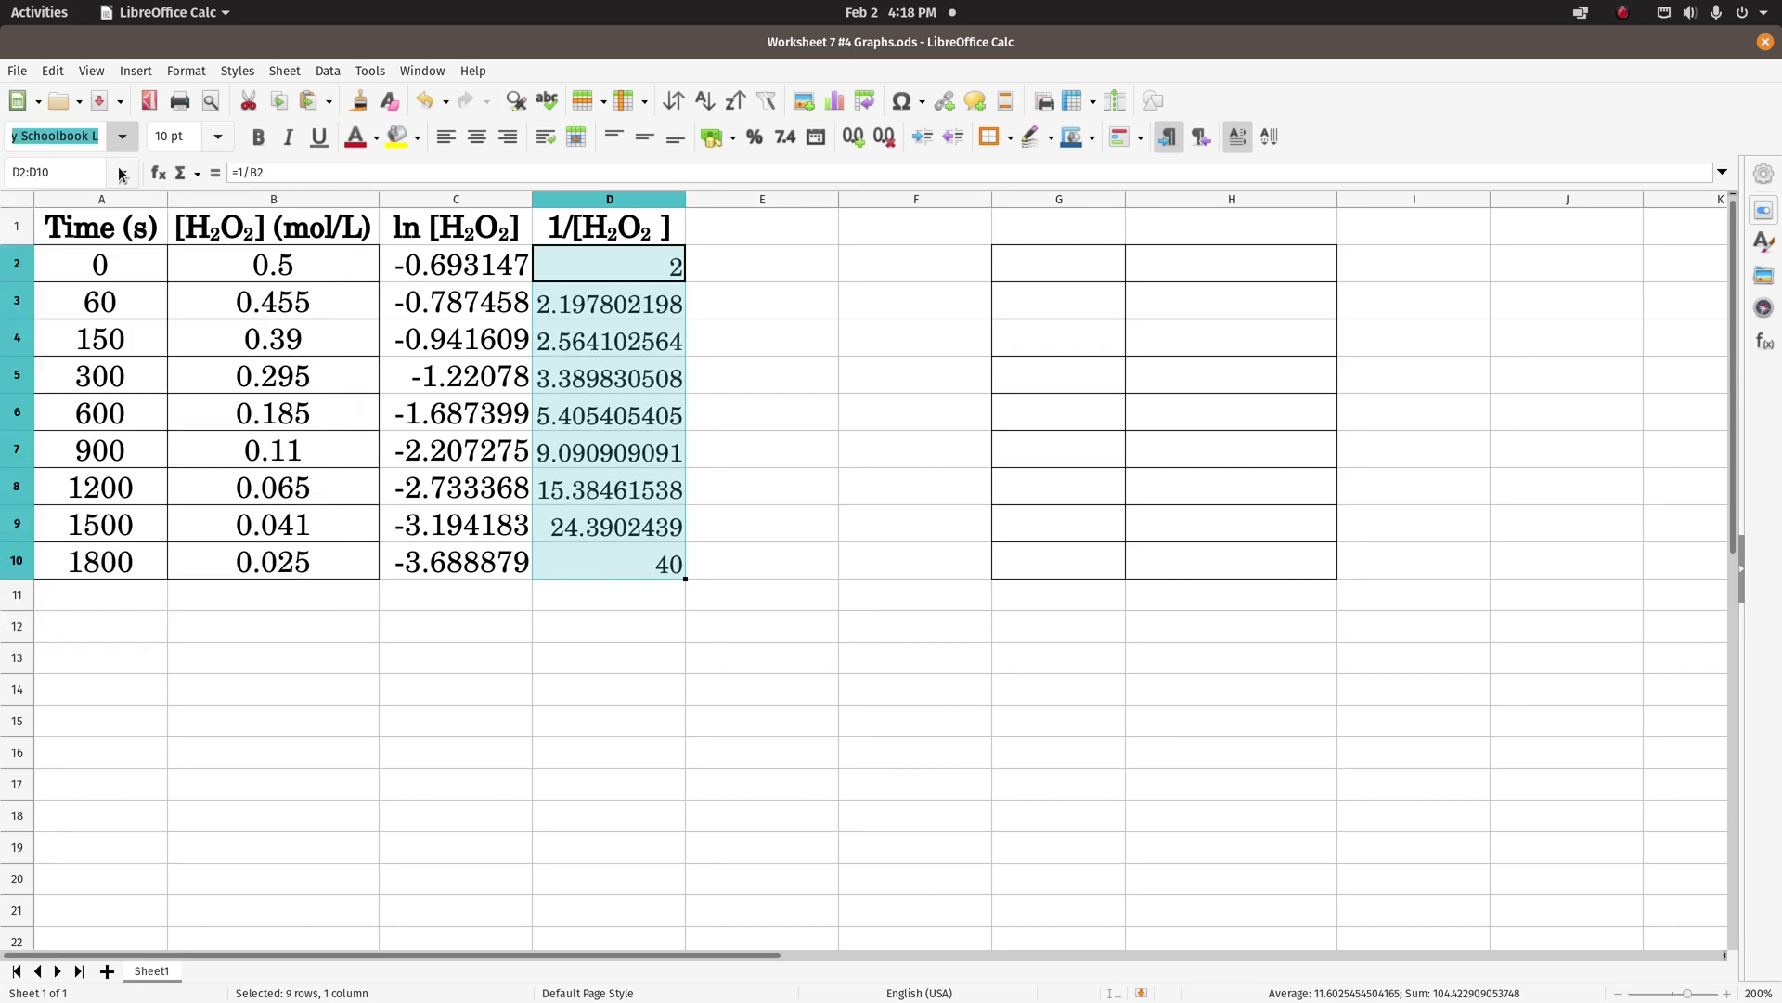
click(220, 139)
click(166, 313)
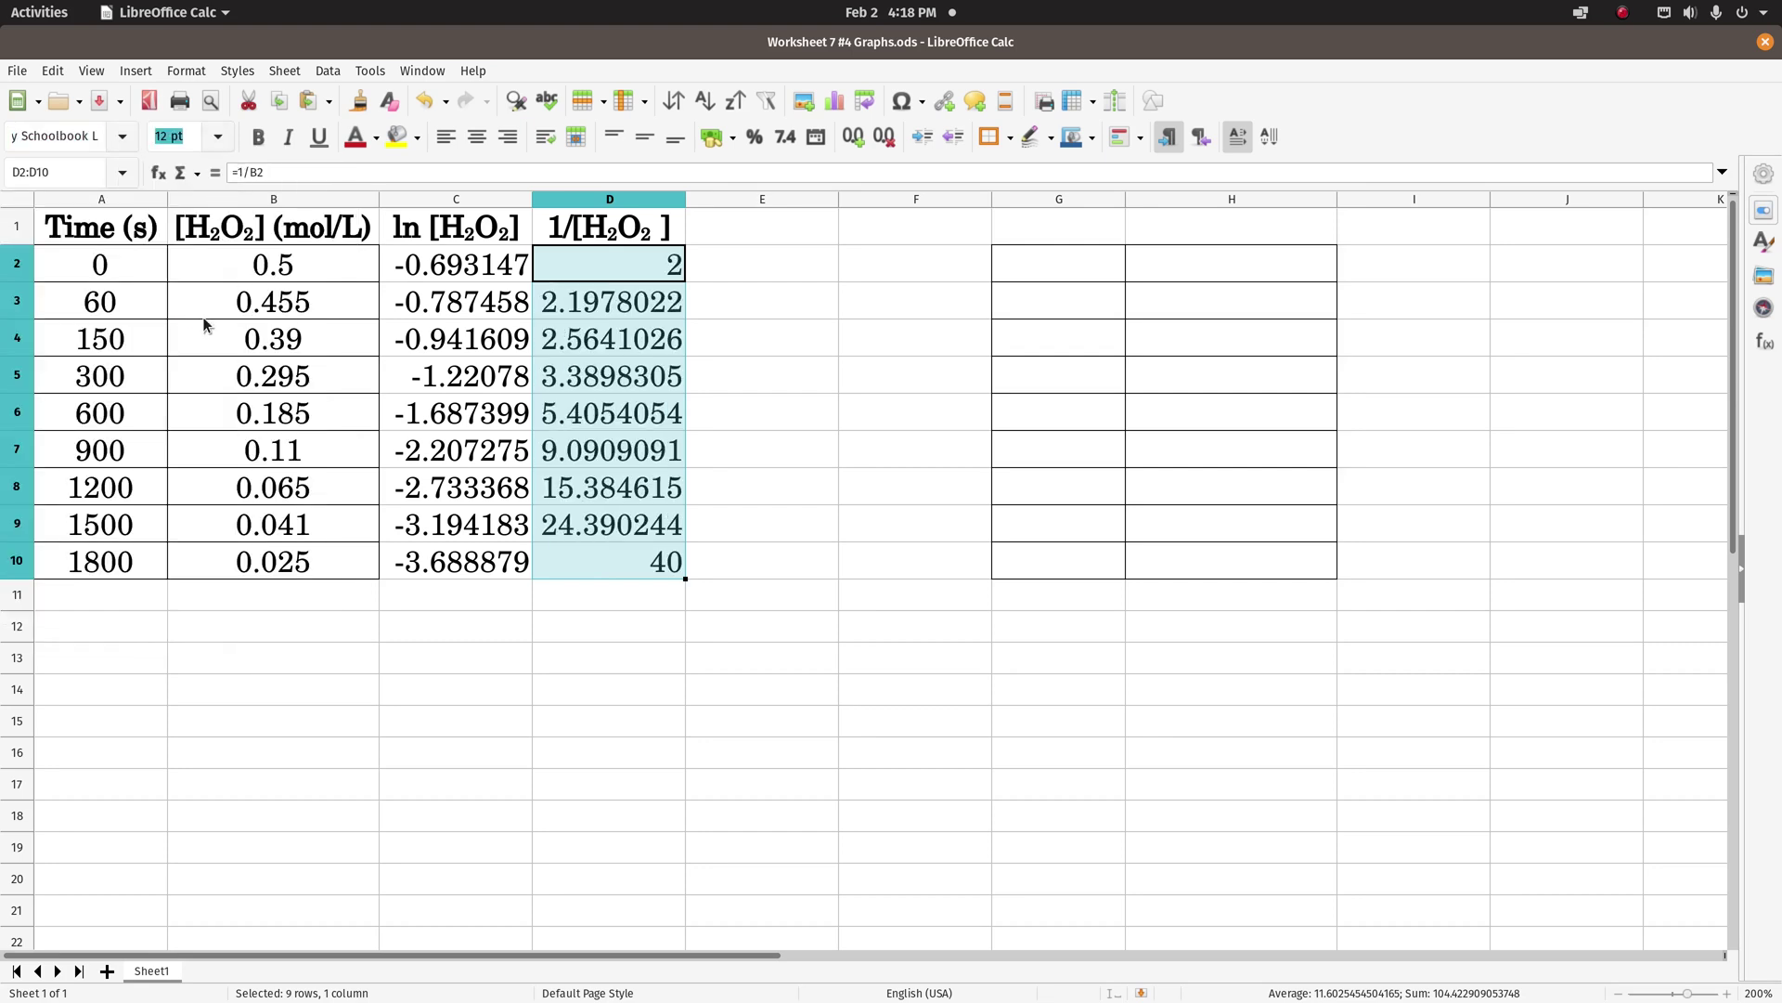
- Copy D2, then edit cell B2 by adding 00 to its value
click(654, 266)
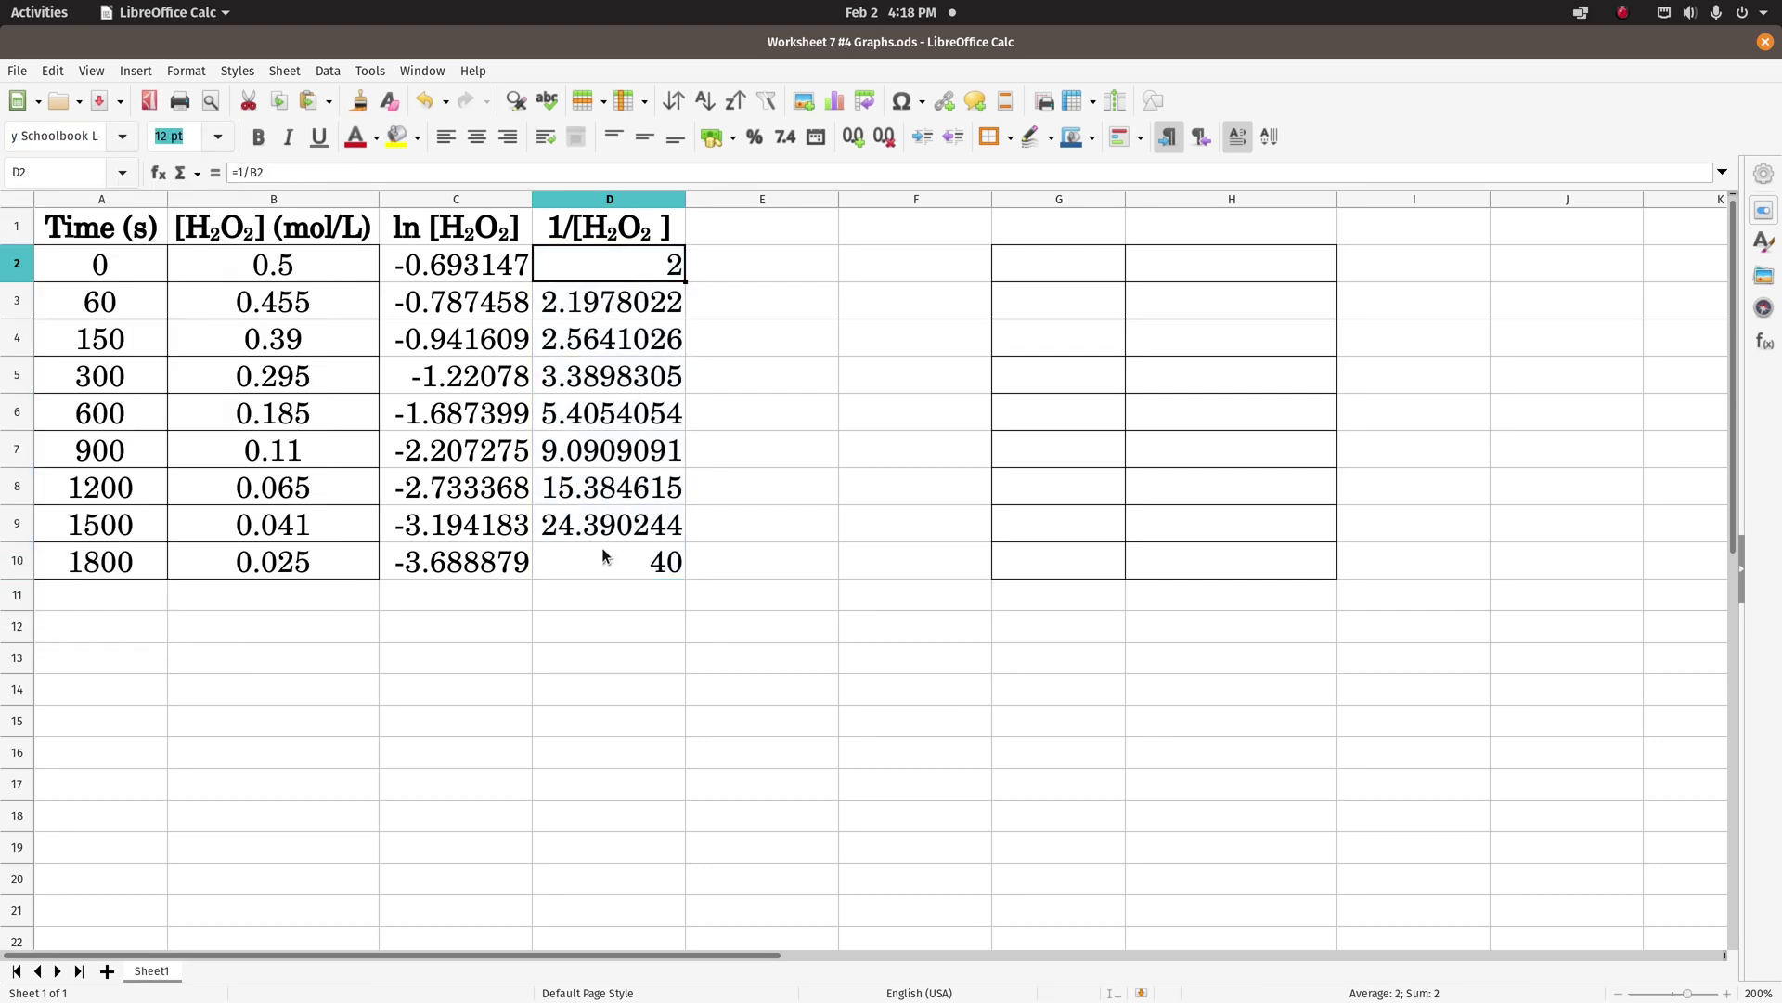
key(ctrl+c)
click(285, 268)
click(288, 172)
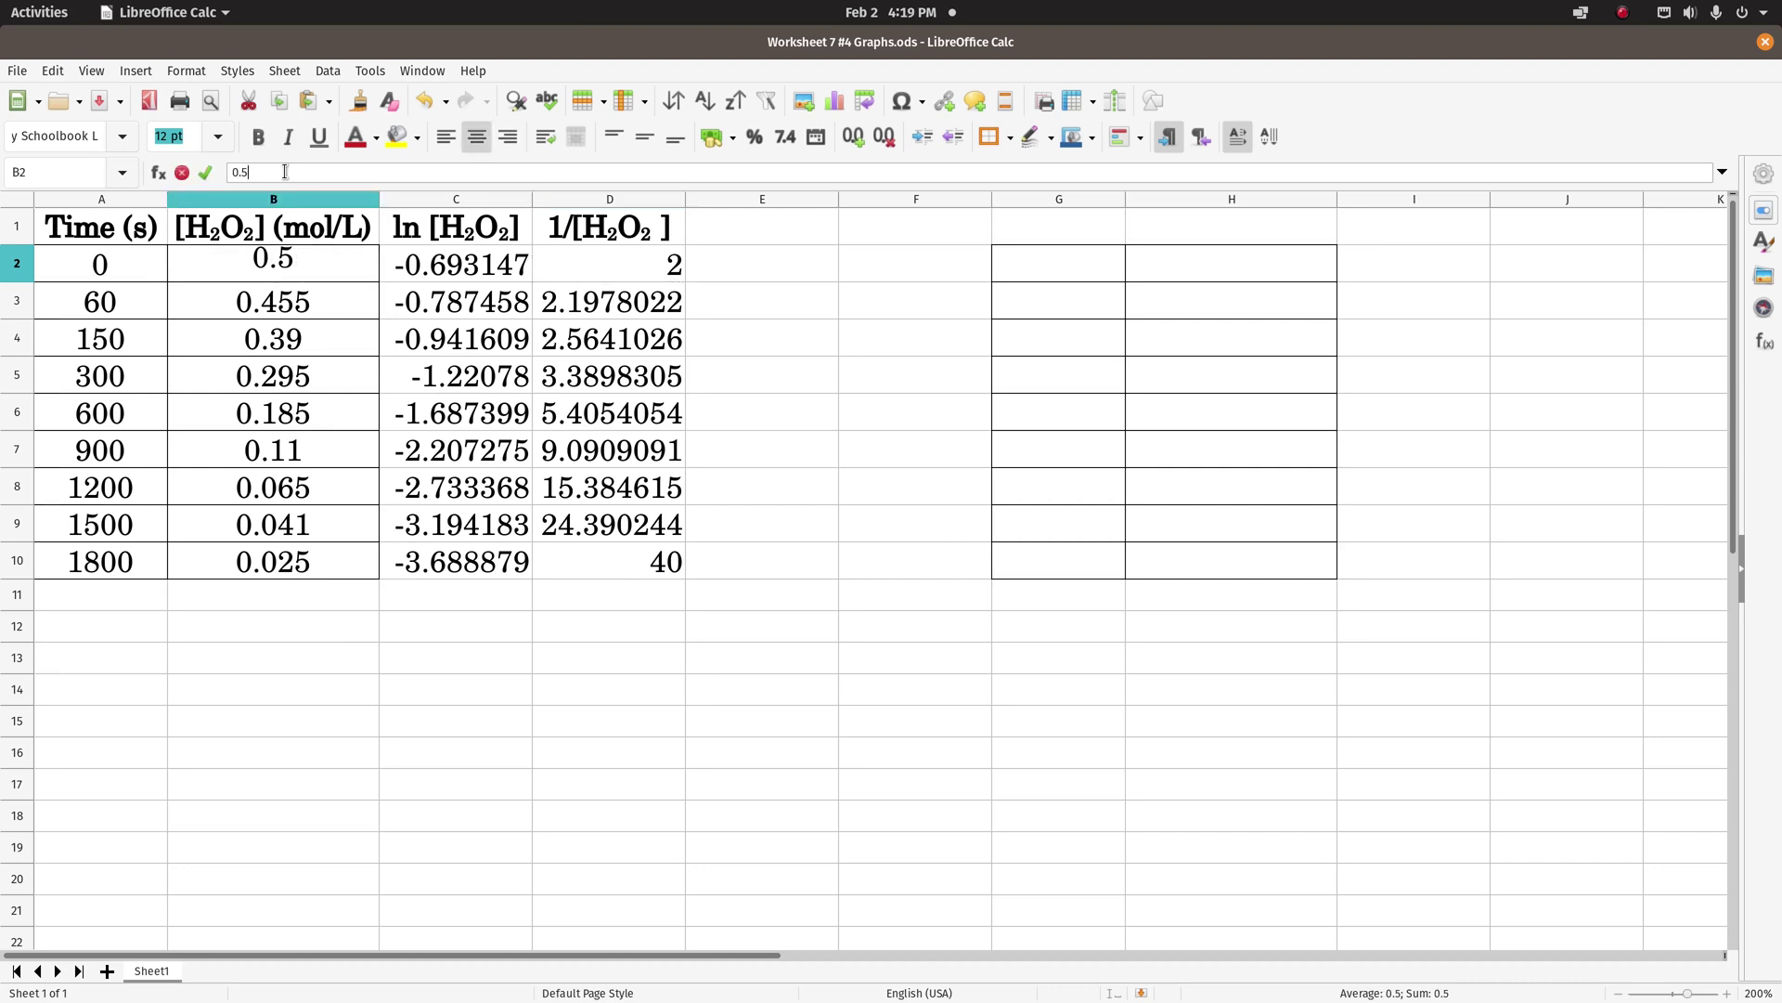
text(00)
key(Return)
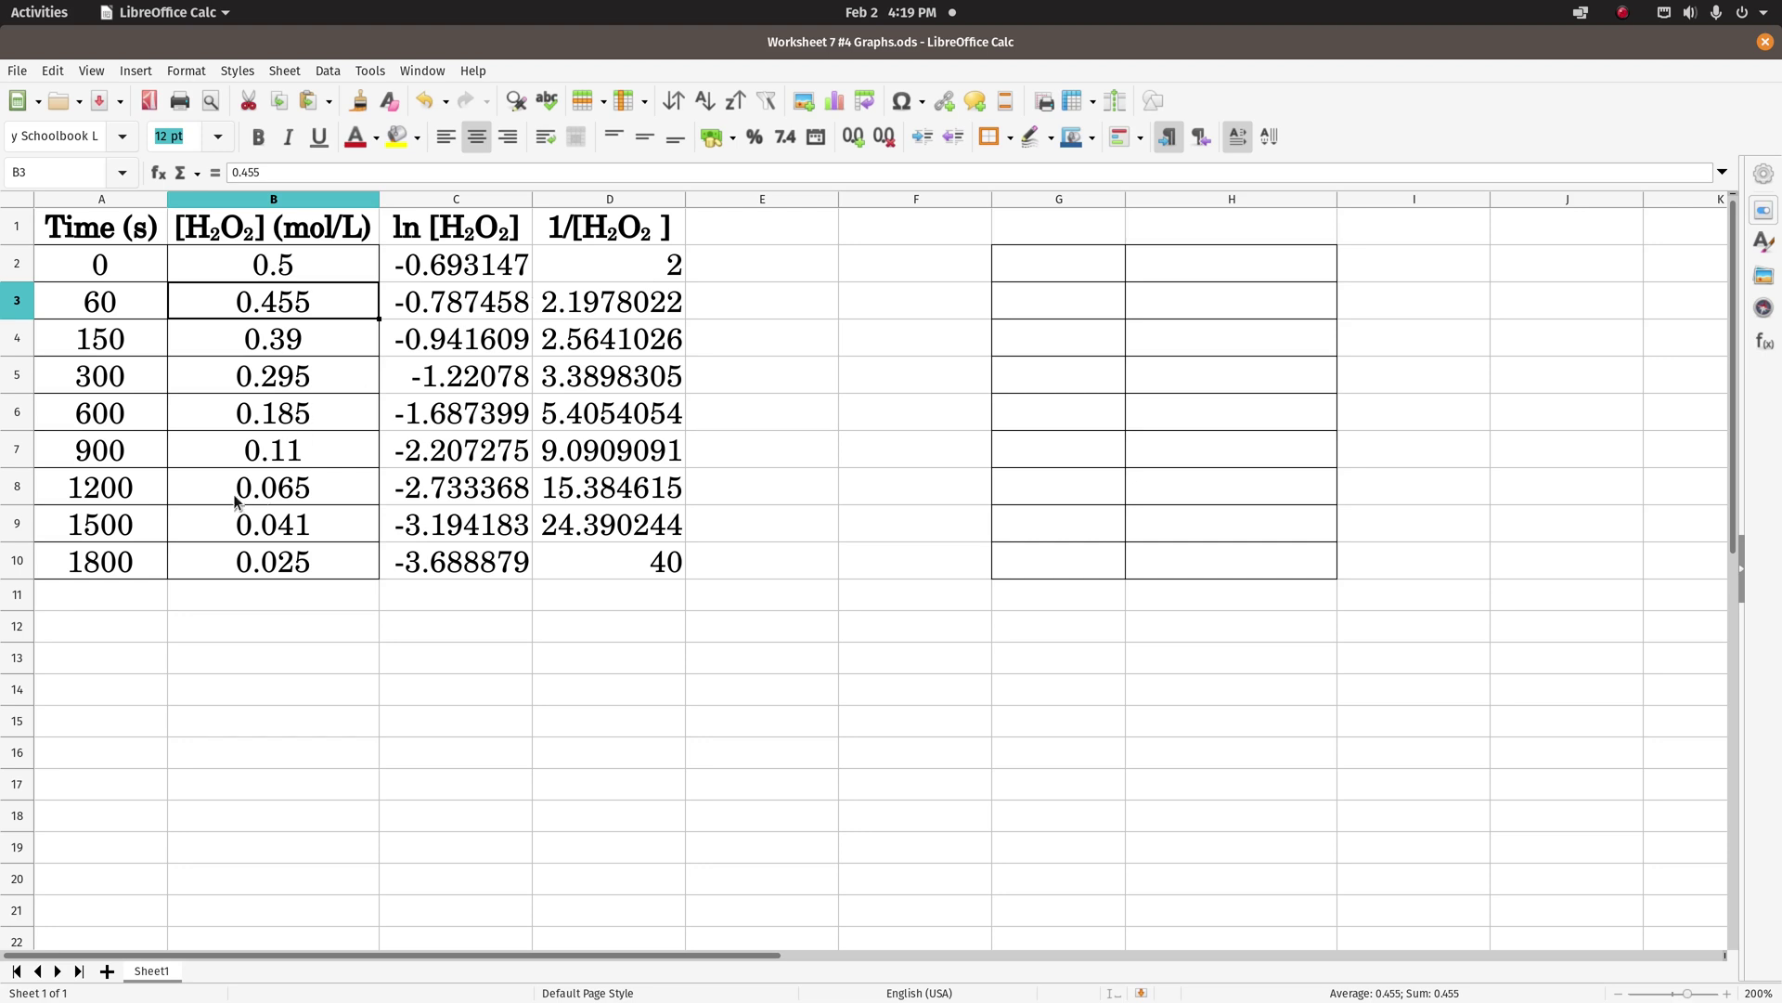
- Select A2:A10 with D2:D10 and start an XY (Scatter) chart, advancing to the titles step
click(69, 269)
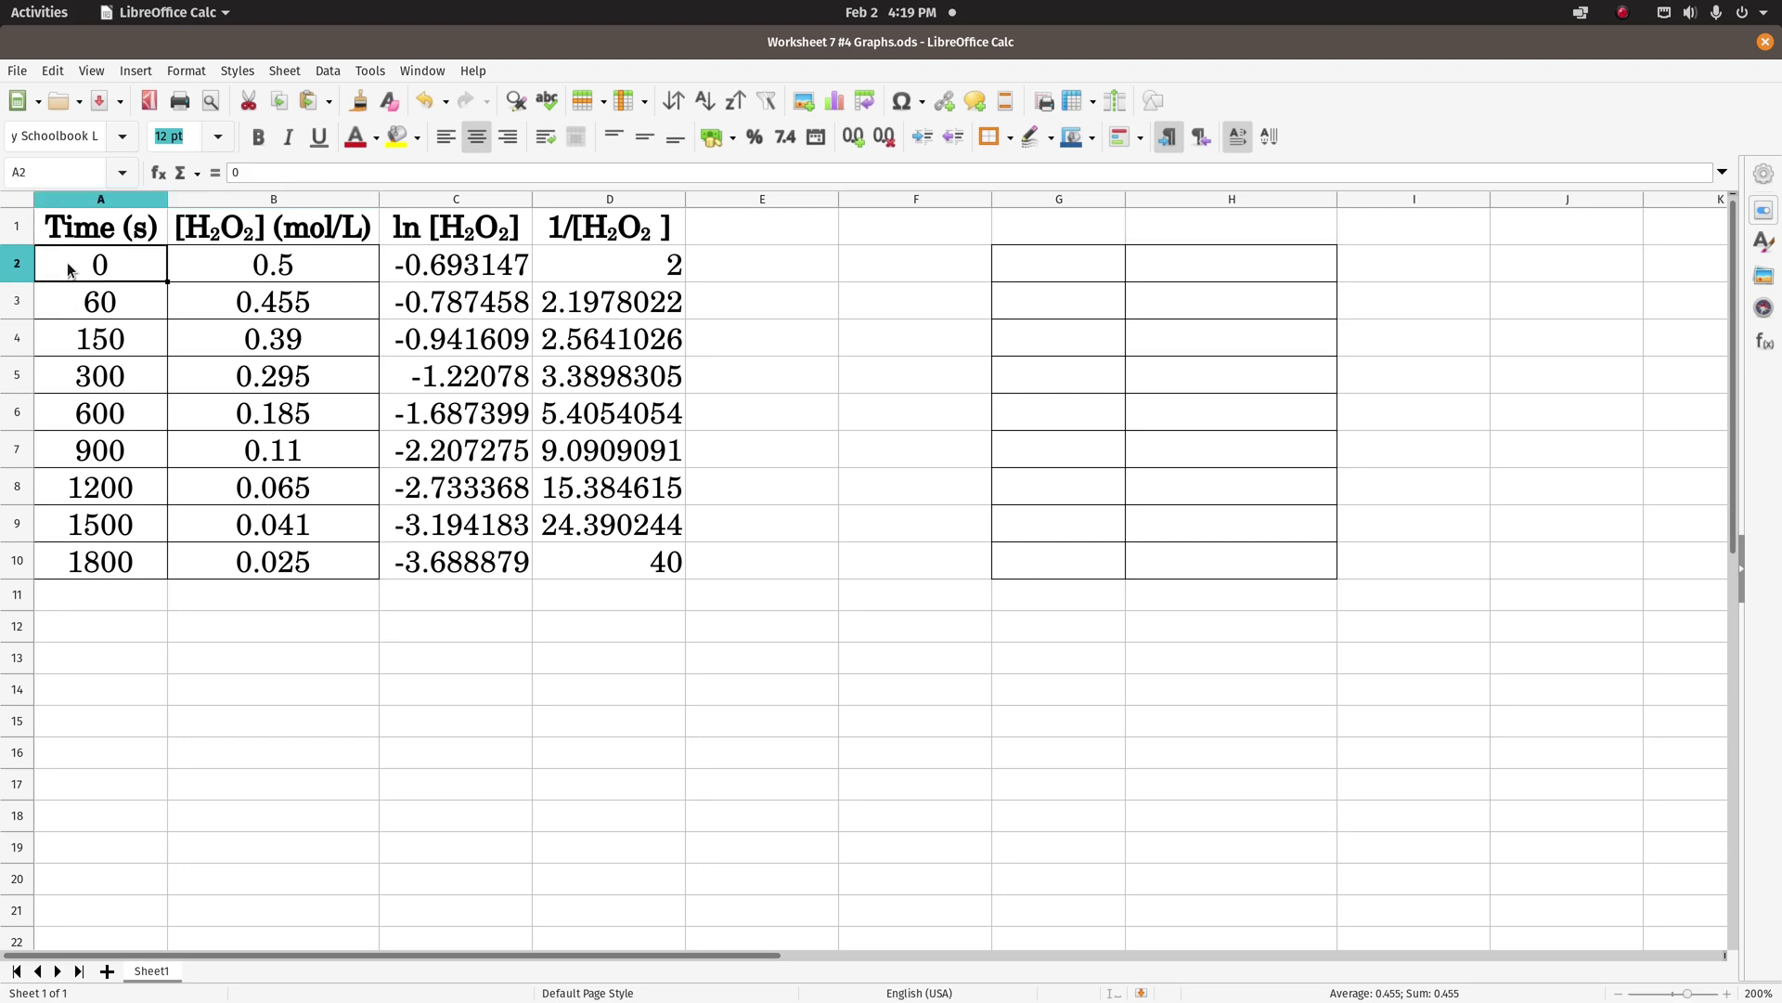
shift+click(86, 570)
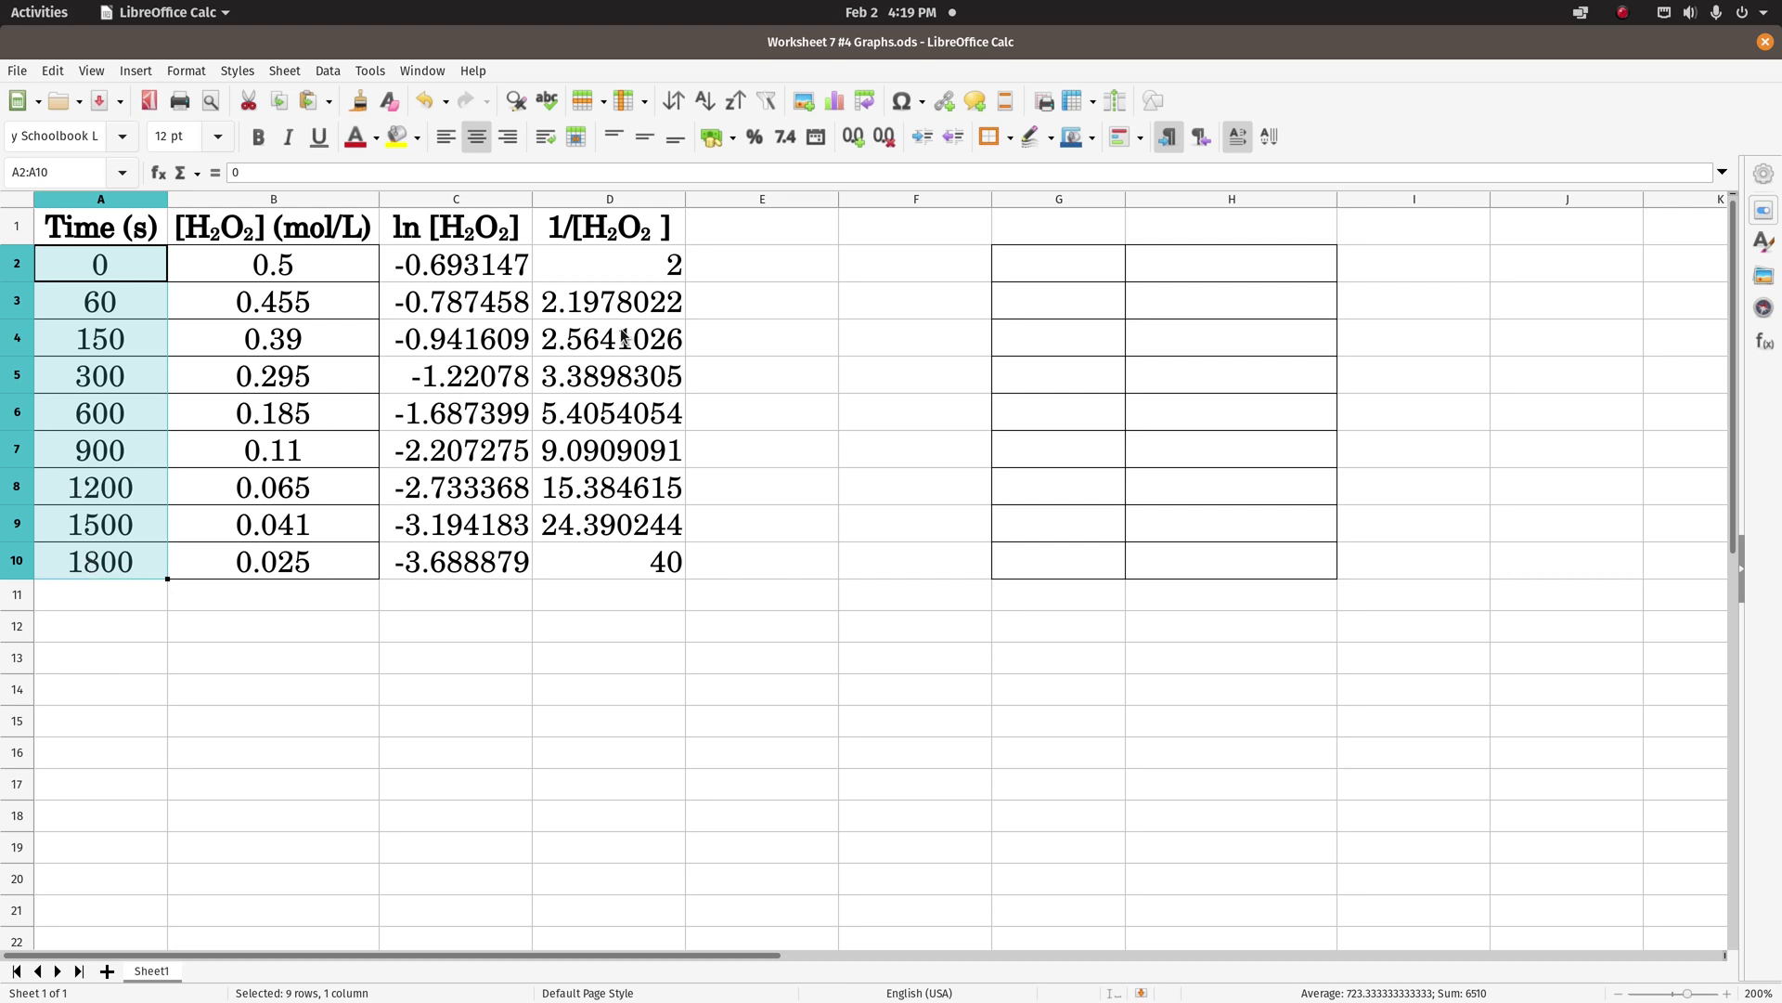
ctrl+drag(604, 271, 608, 562)
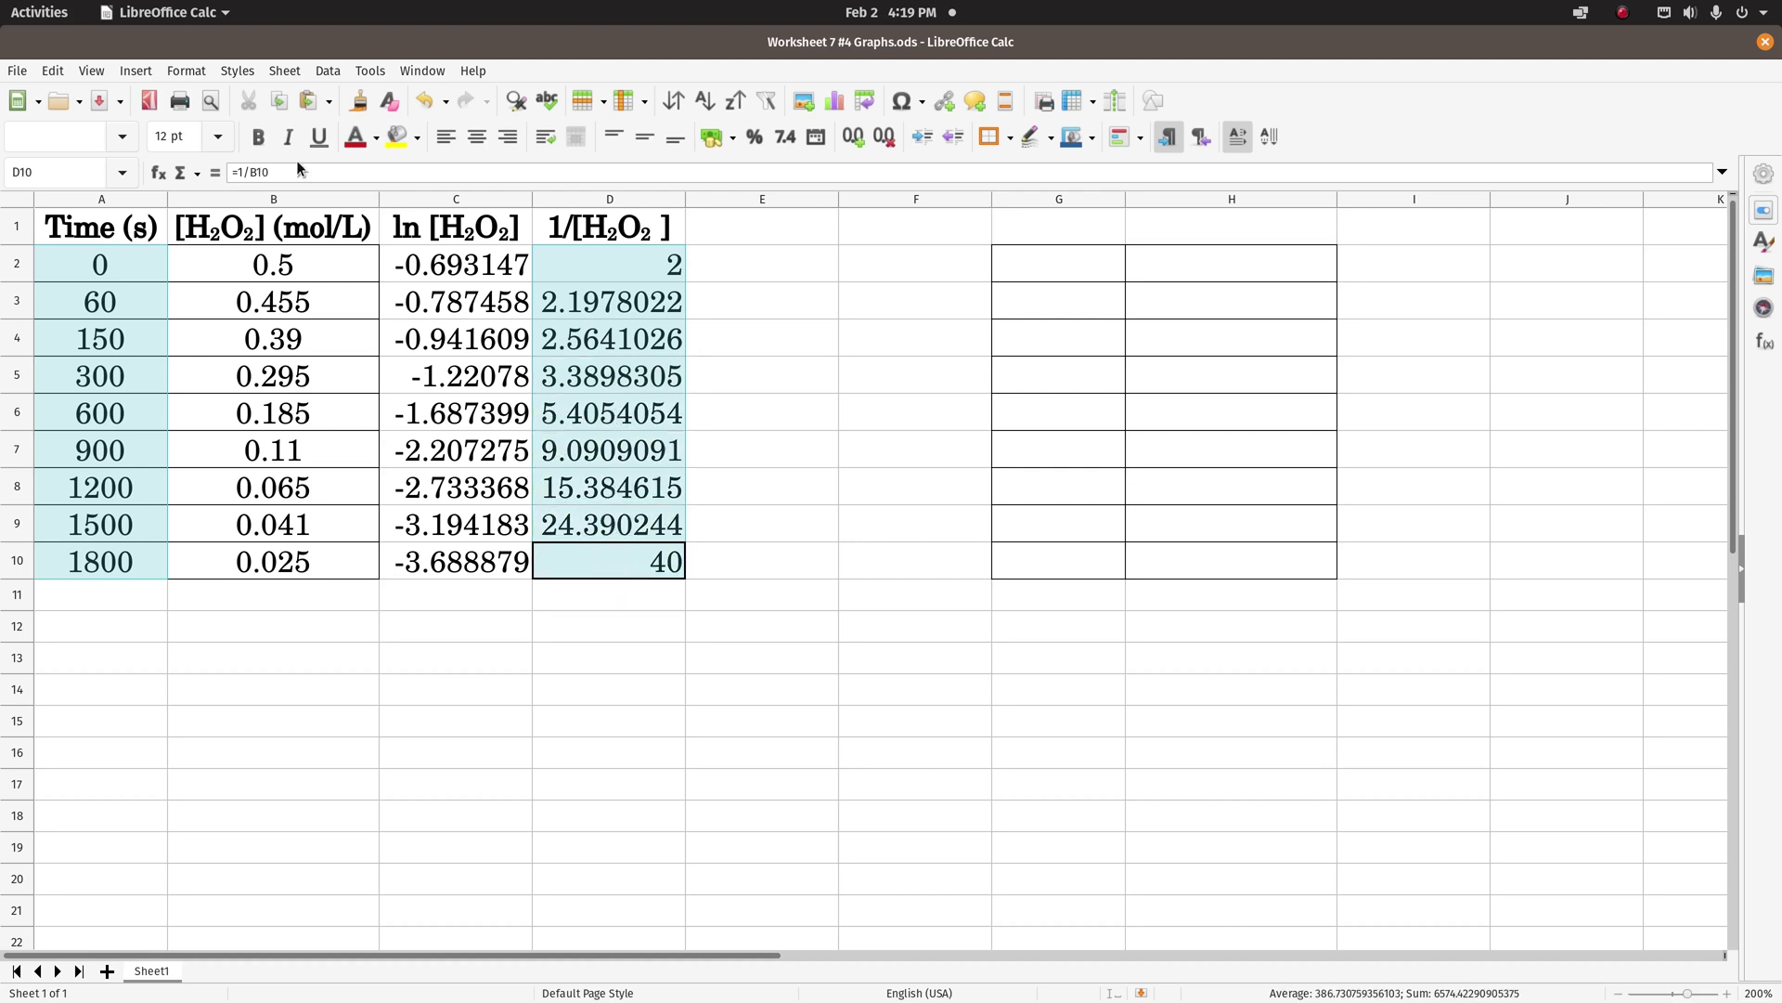
click(139, 73)
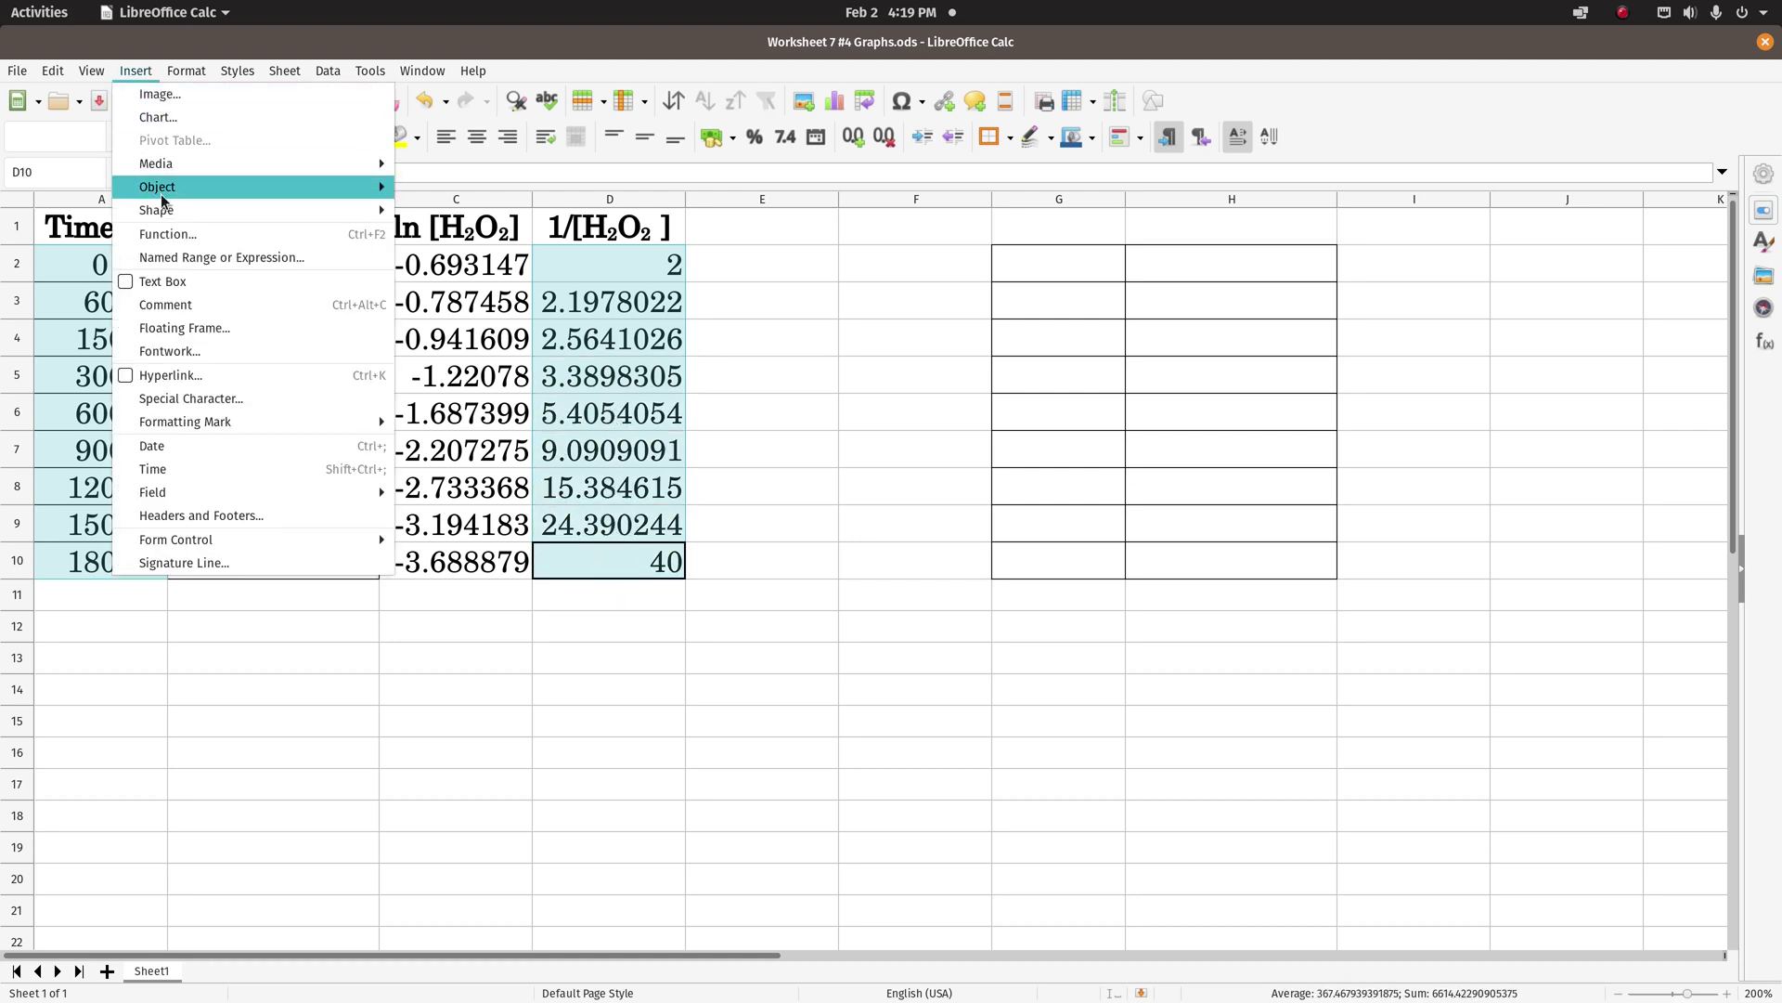
mouse_move(159, 192)
click(153, 118)
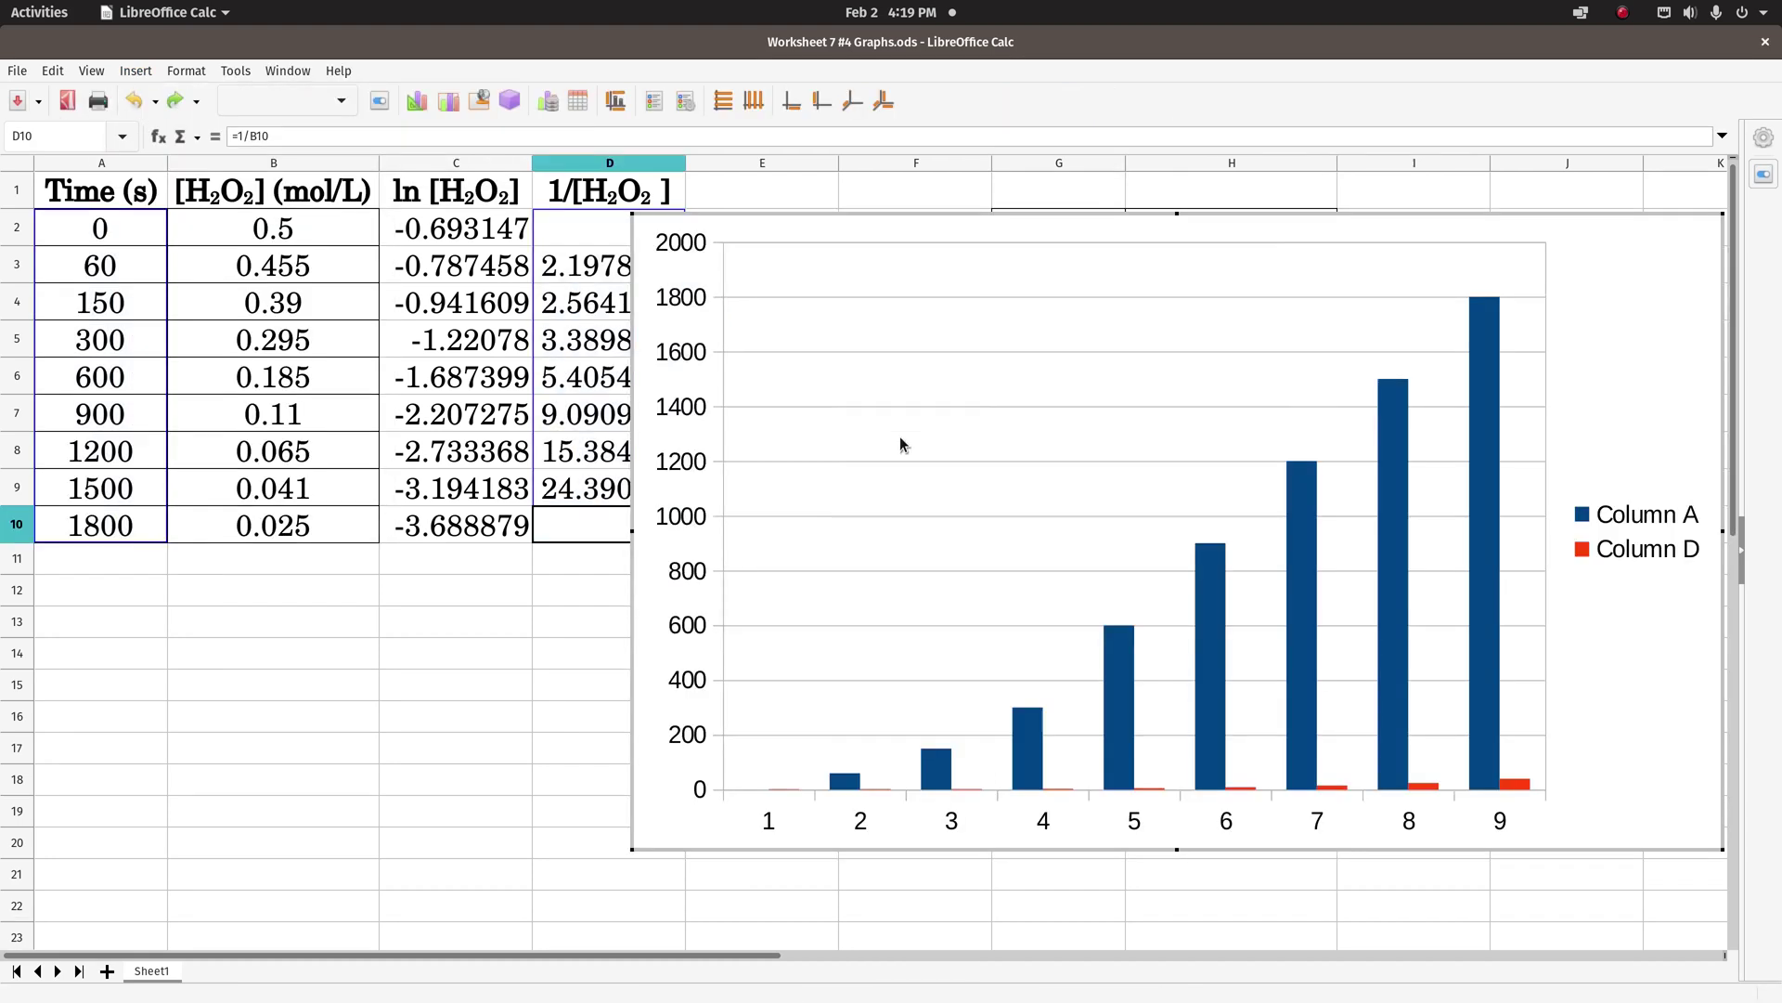
click(740, 399)
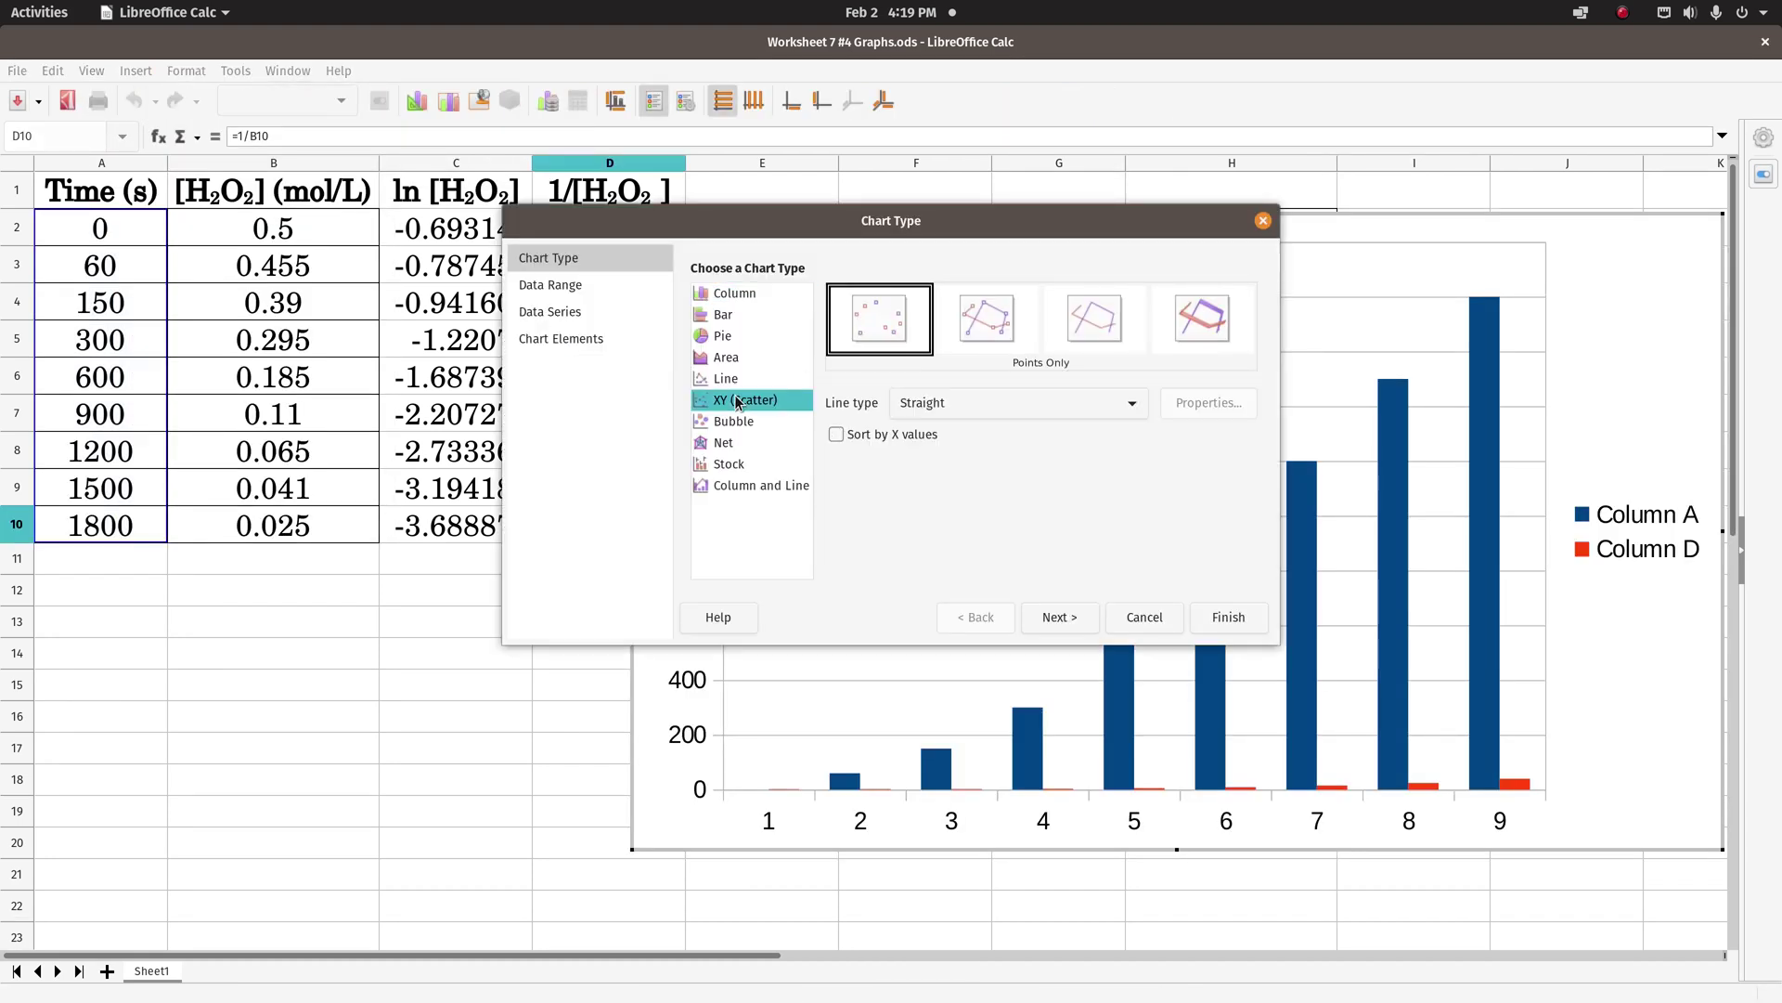
click(1043, 615)
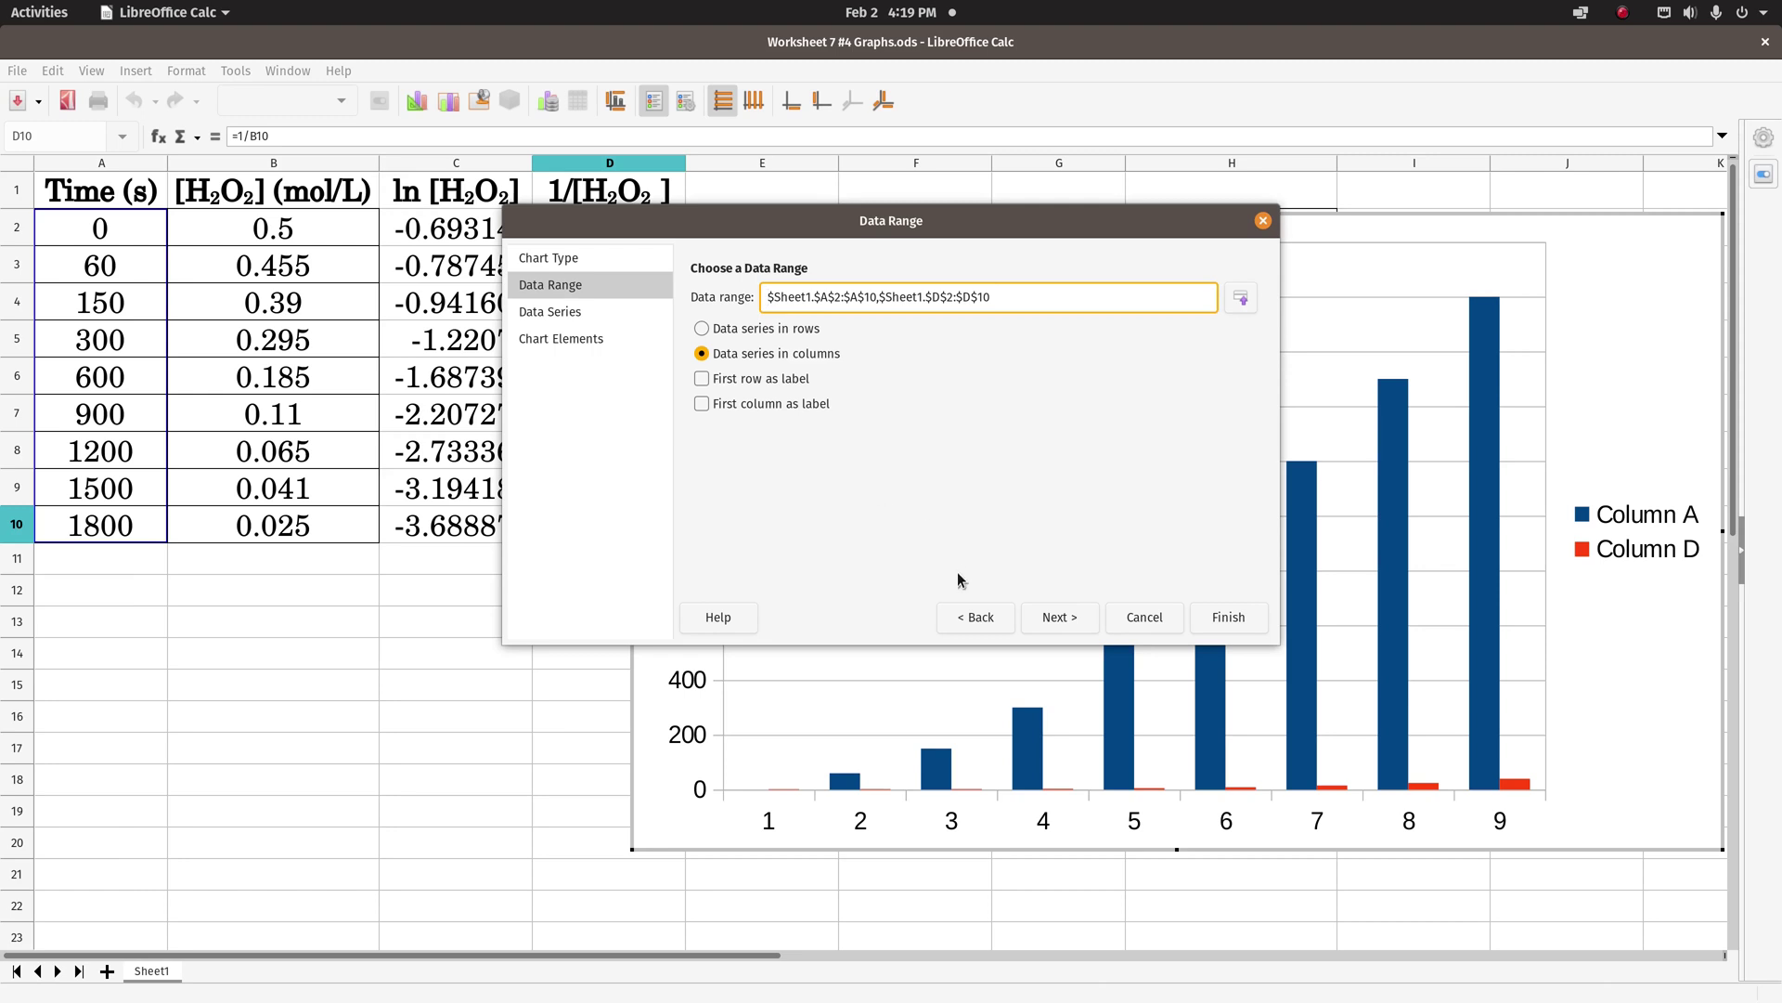
click(1061, 618)
click(1057, 618)
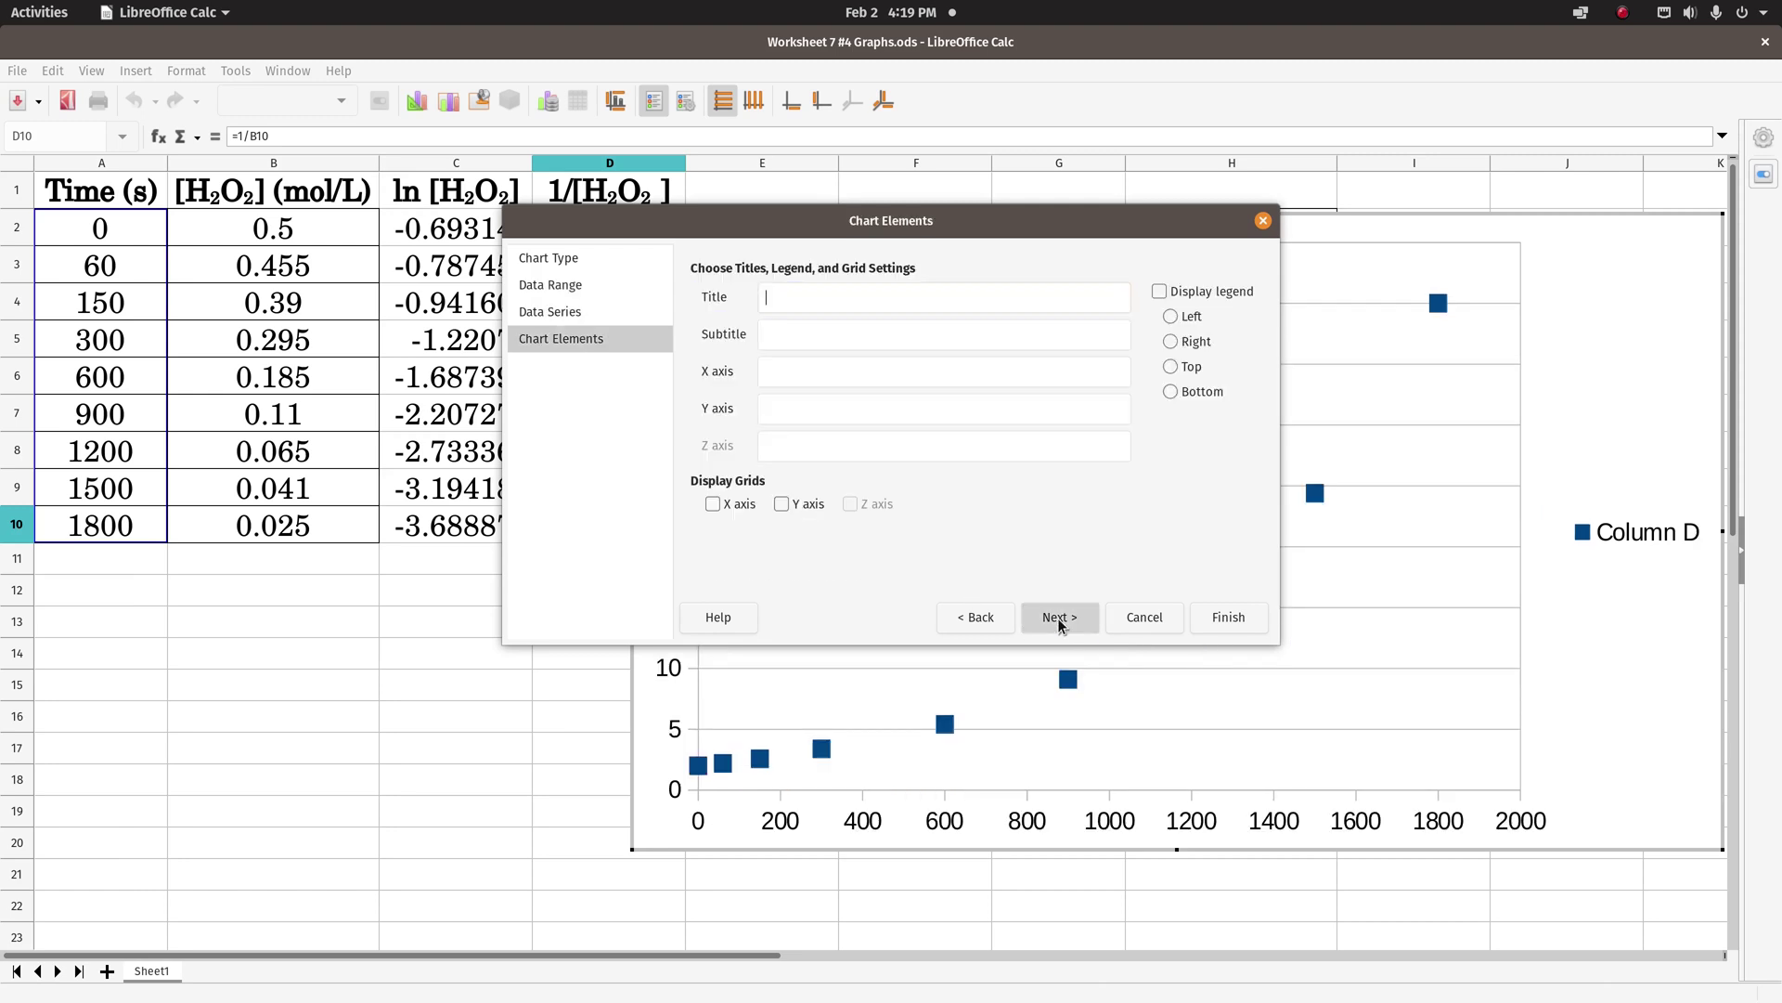
- Hide the legend; add title, name subtitle, axis titles Time (Seconds) and 1/[H2O2] (L/mol), and X gridlines
click(1160, 292)
click(802, 296)
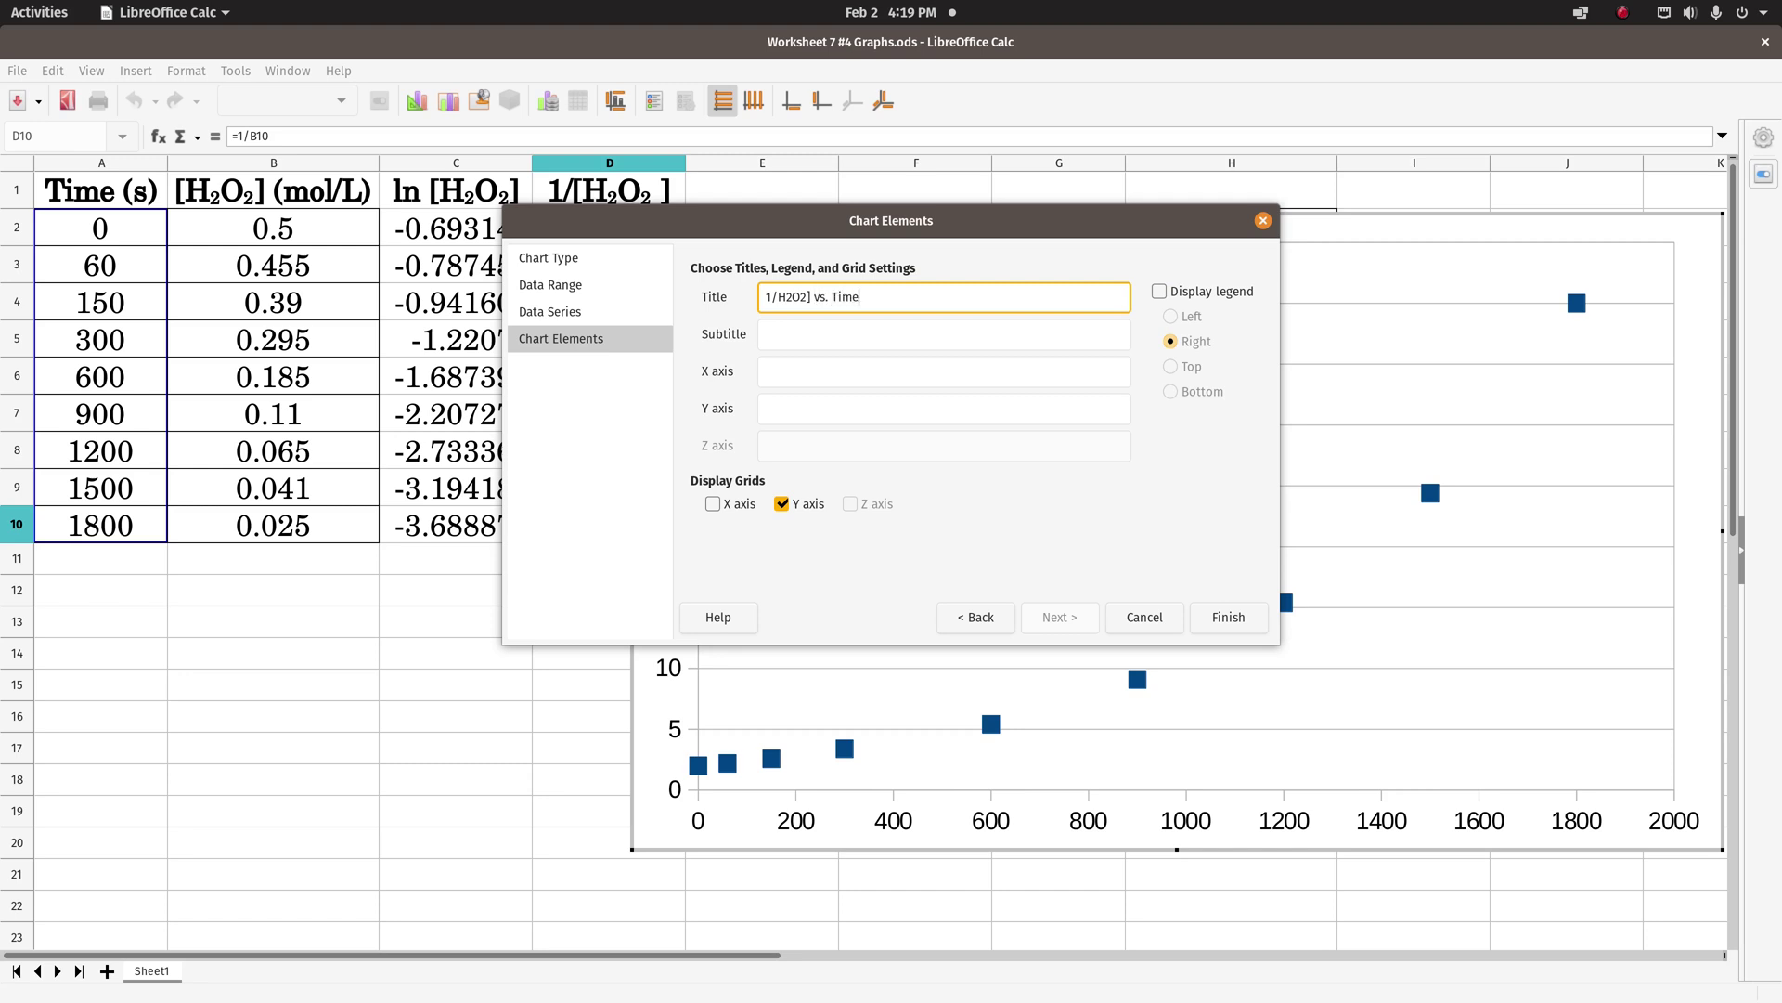
click(860, 332)
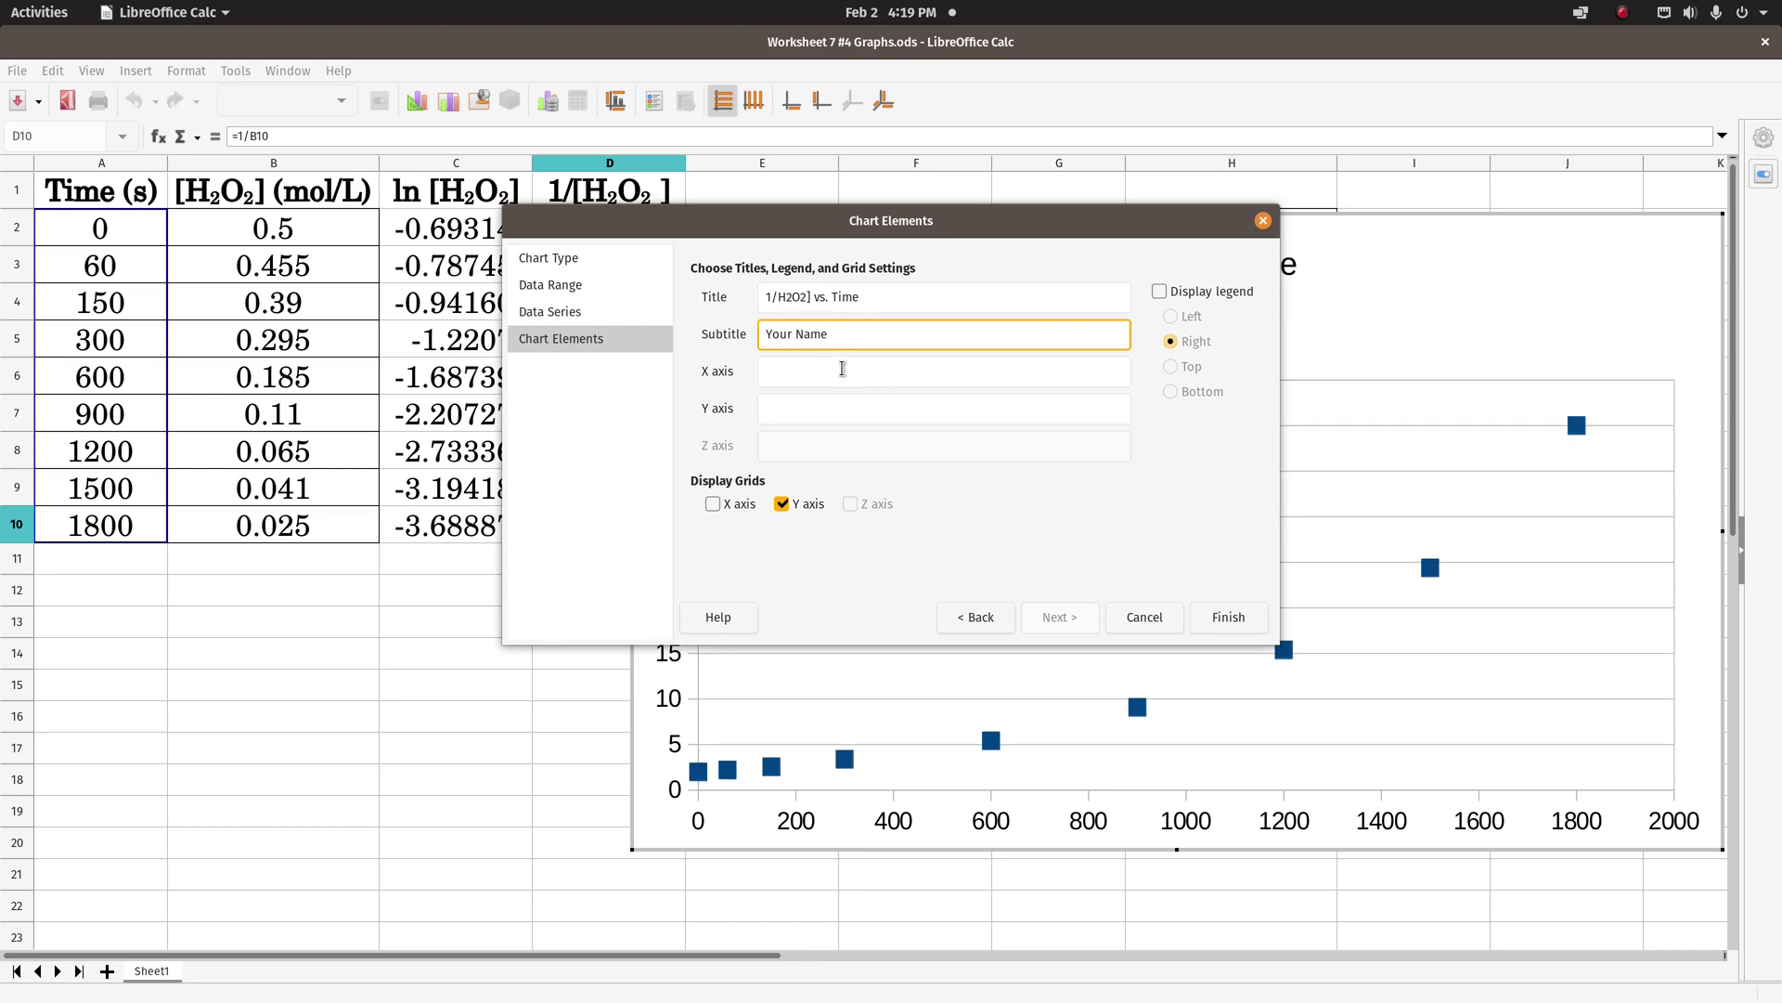
click(840, 367)
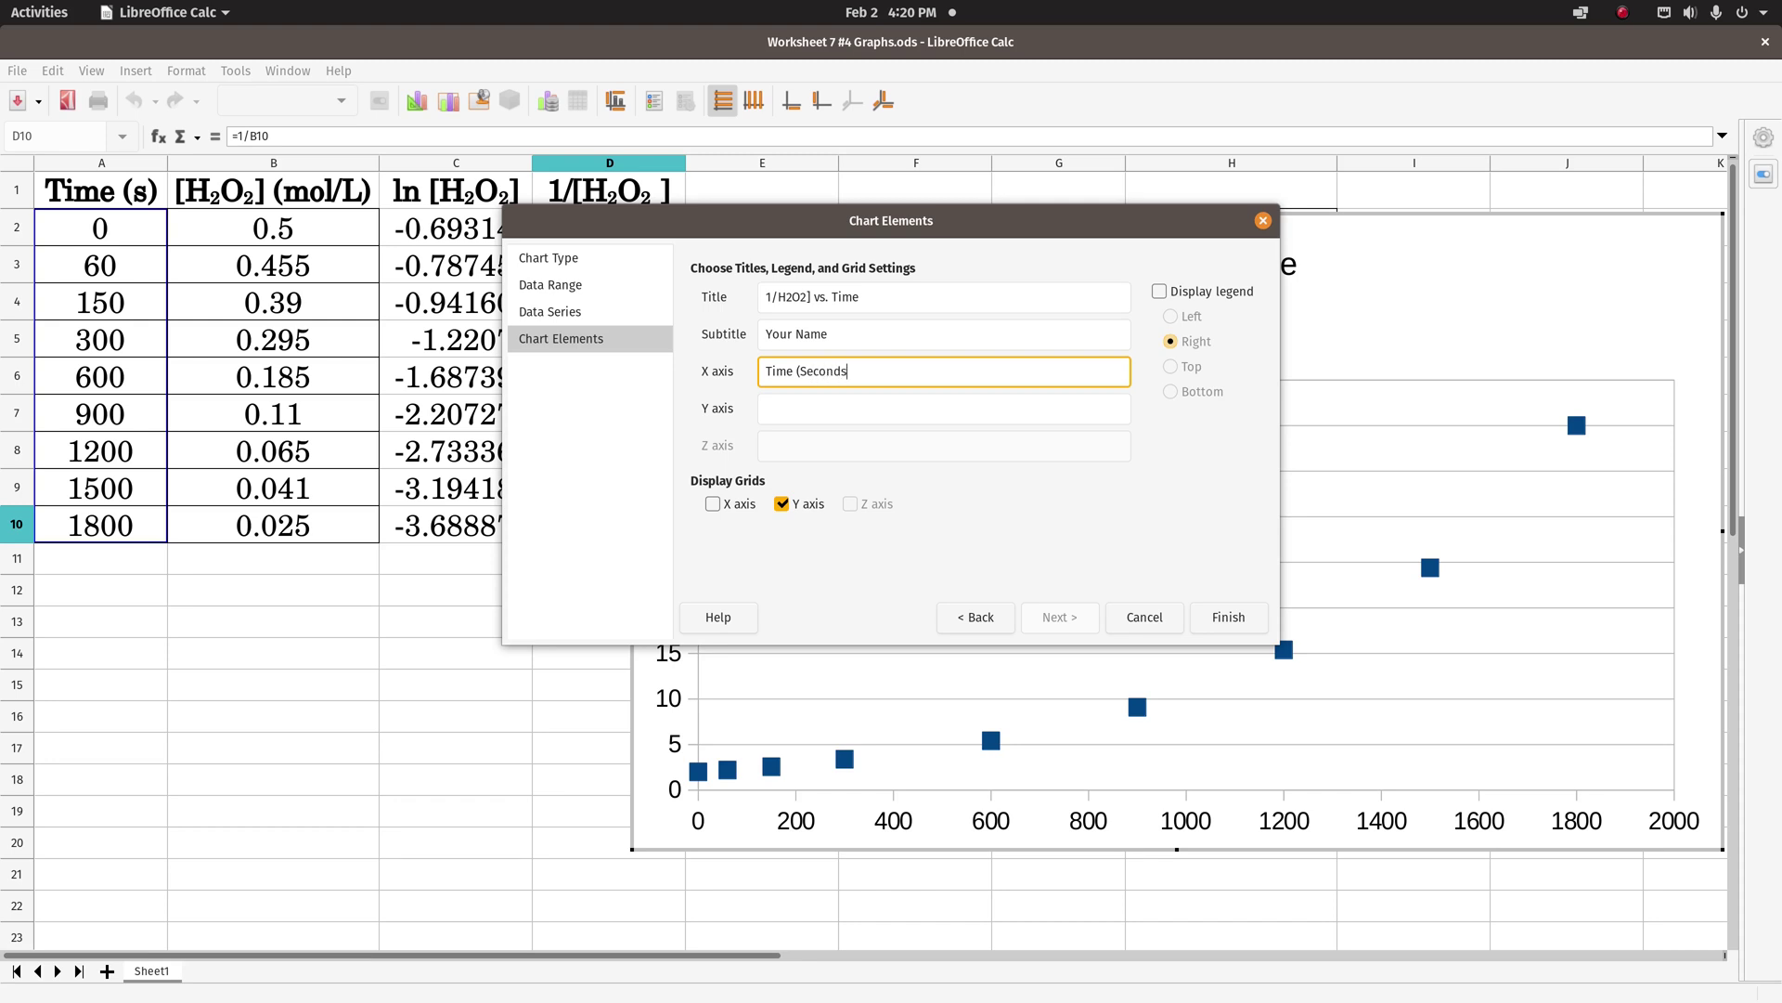
click(831, 410)
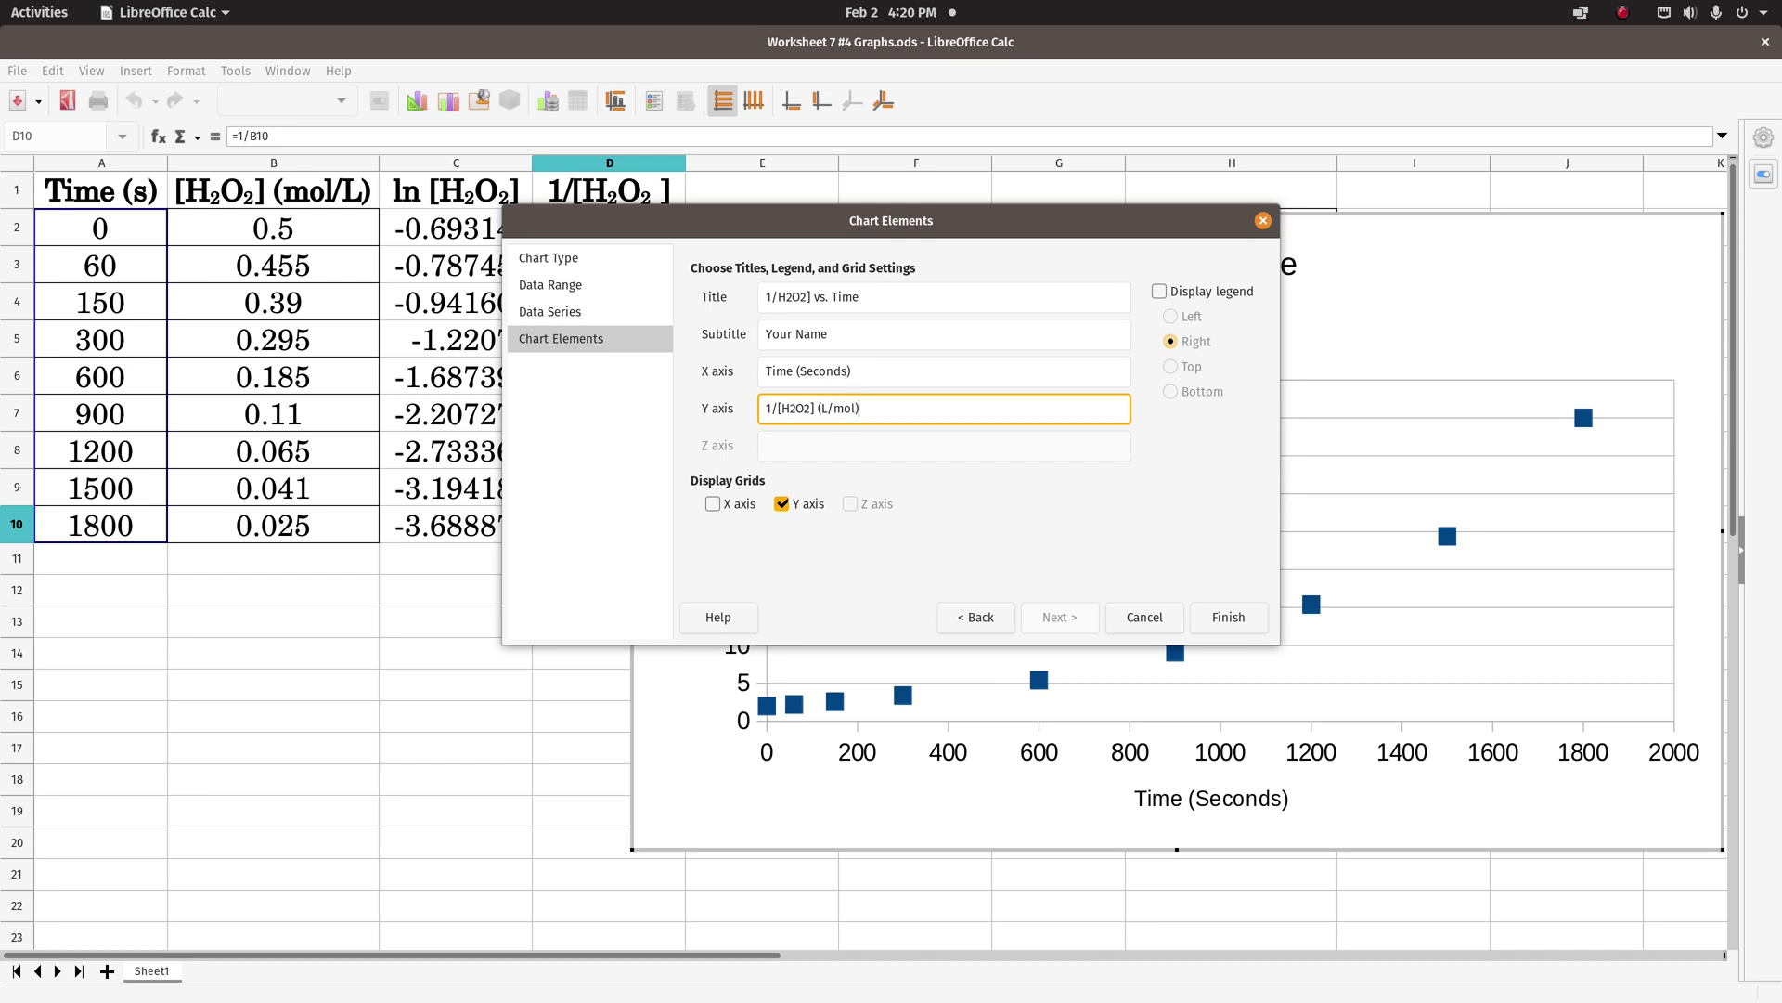
click(712, 504)
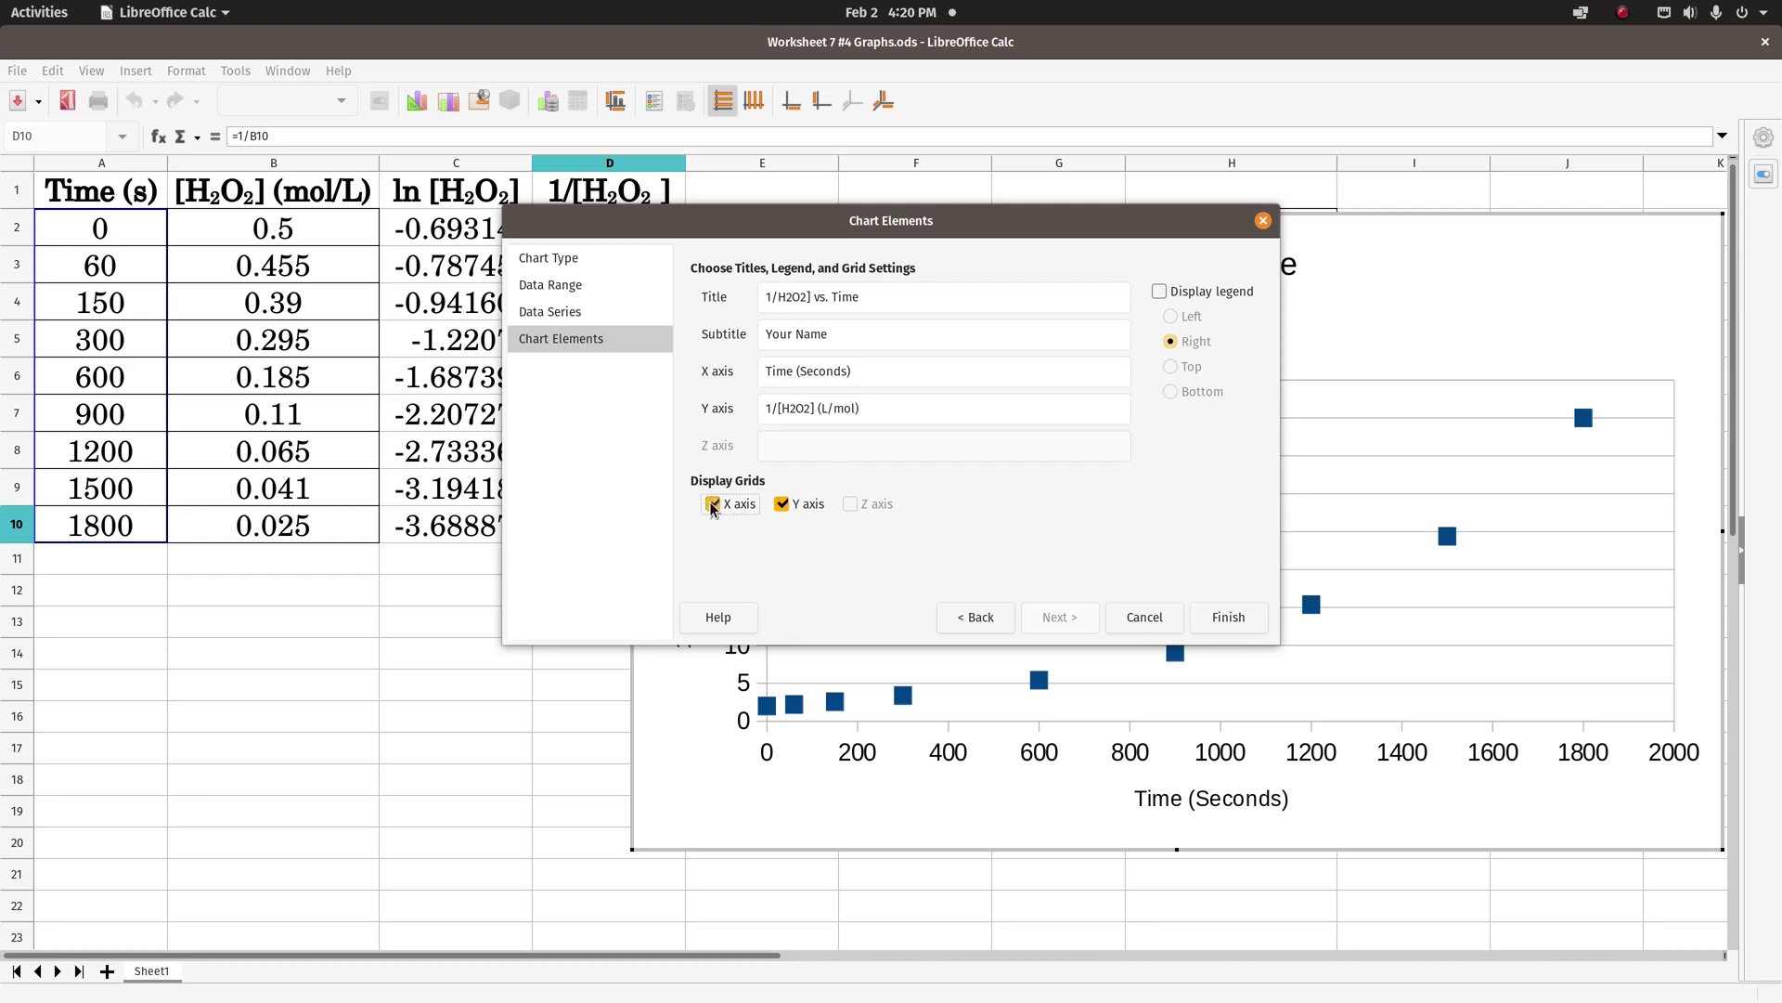
click(1230, 618)
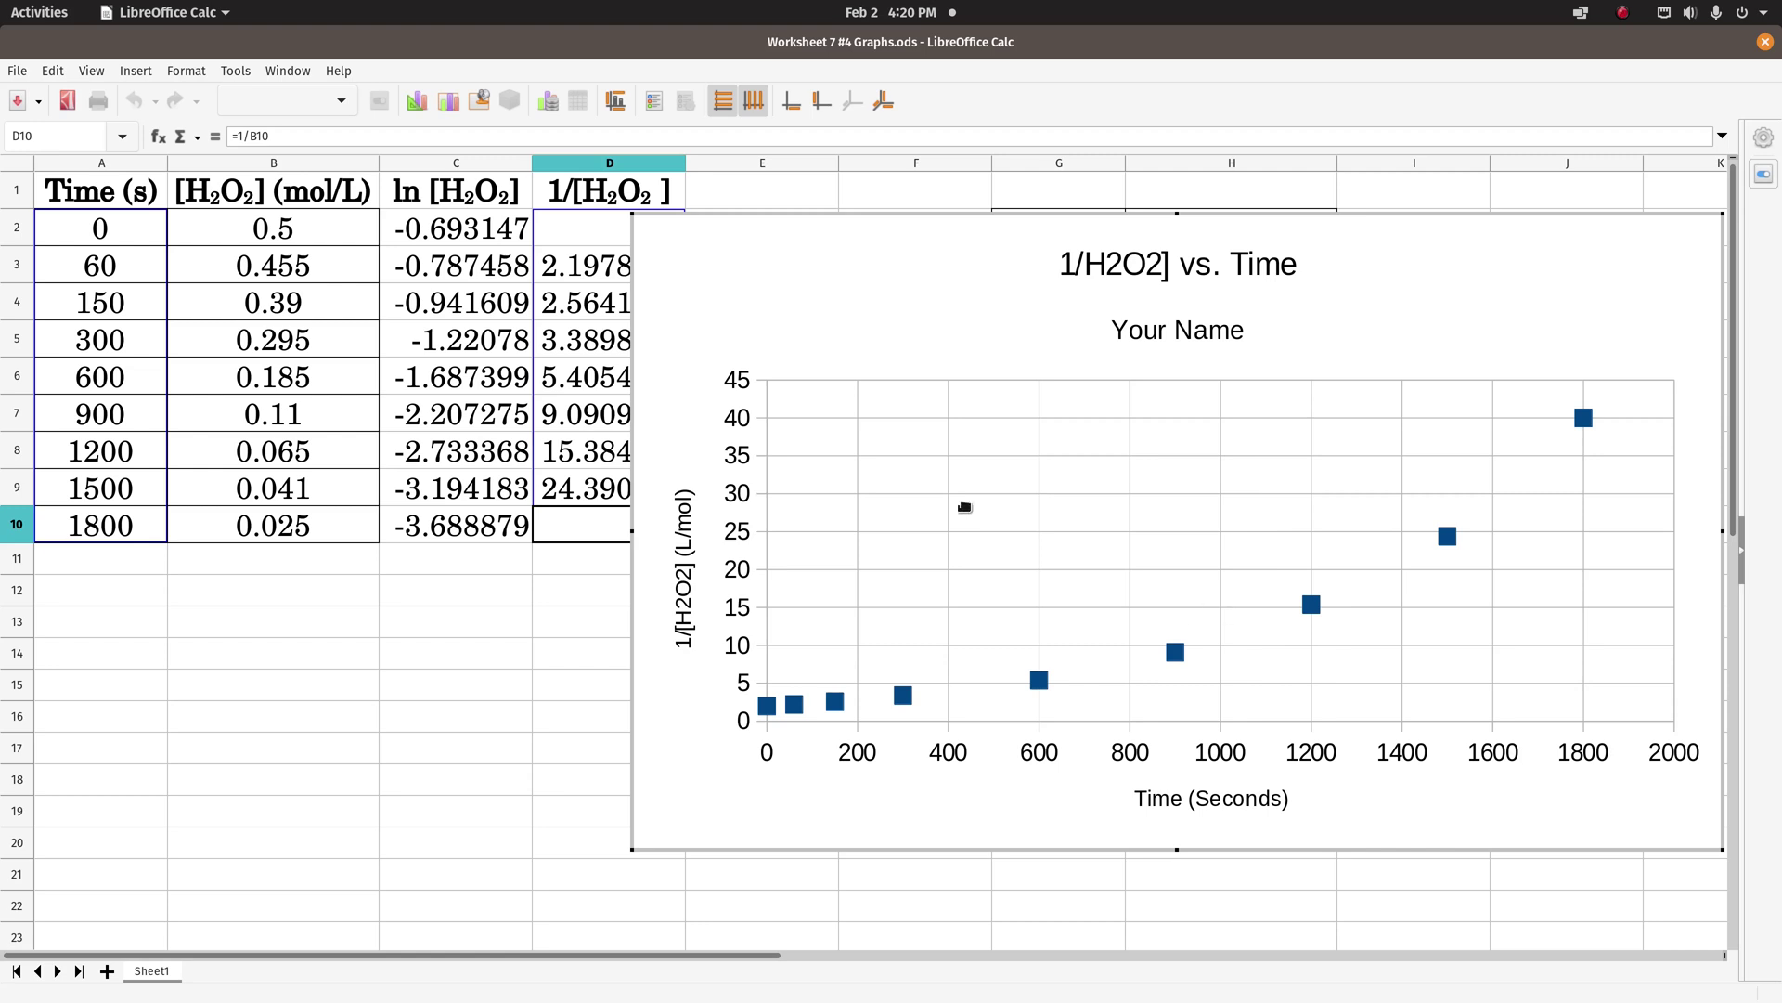
- Add a linear trendline to the 1/[H2O2] points, showing its equation and R² value
click(904, 696)
right_click(903, 697)
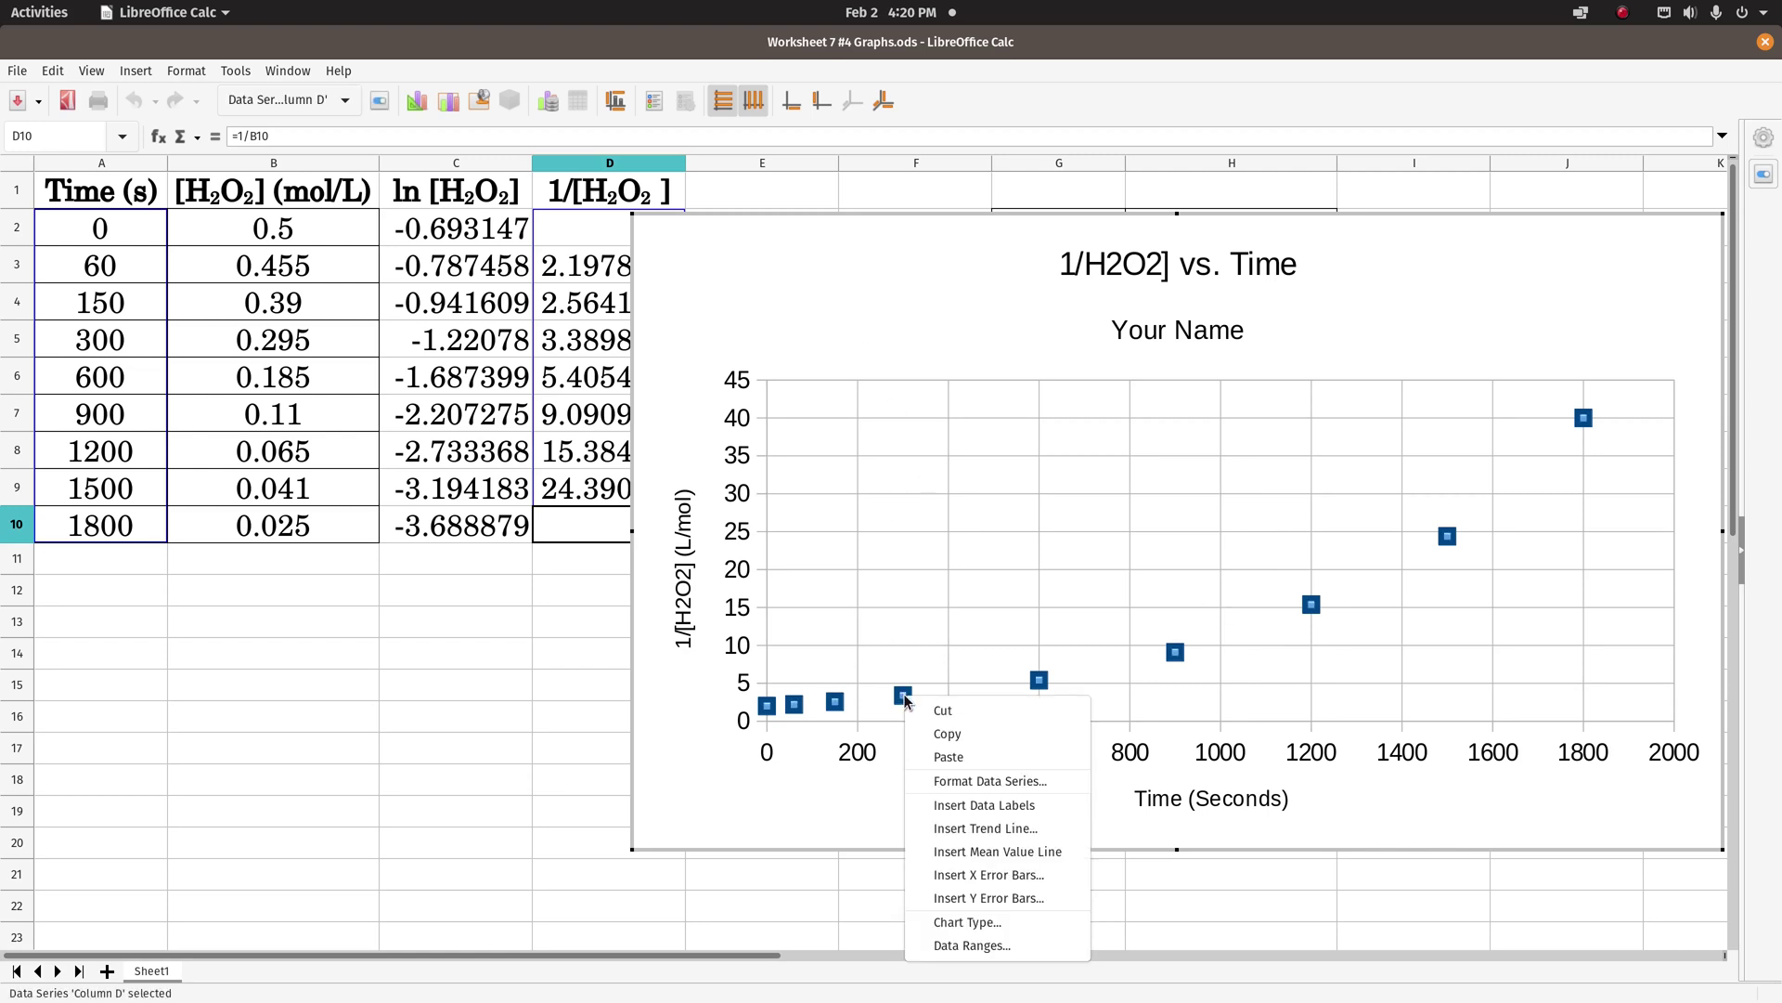
click(947, 829)
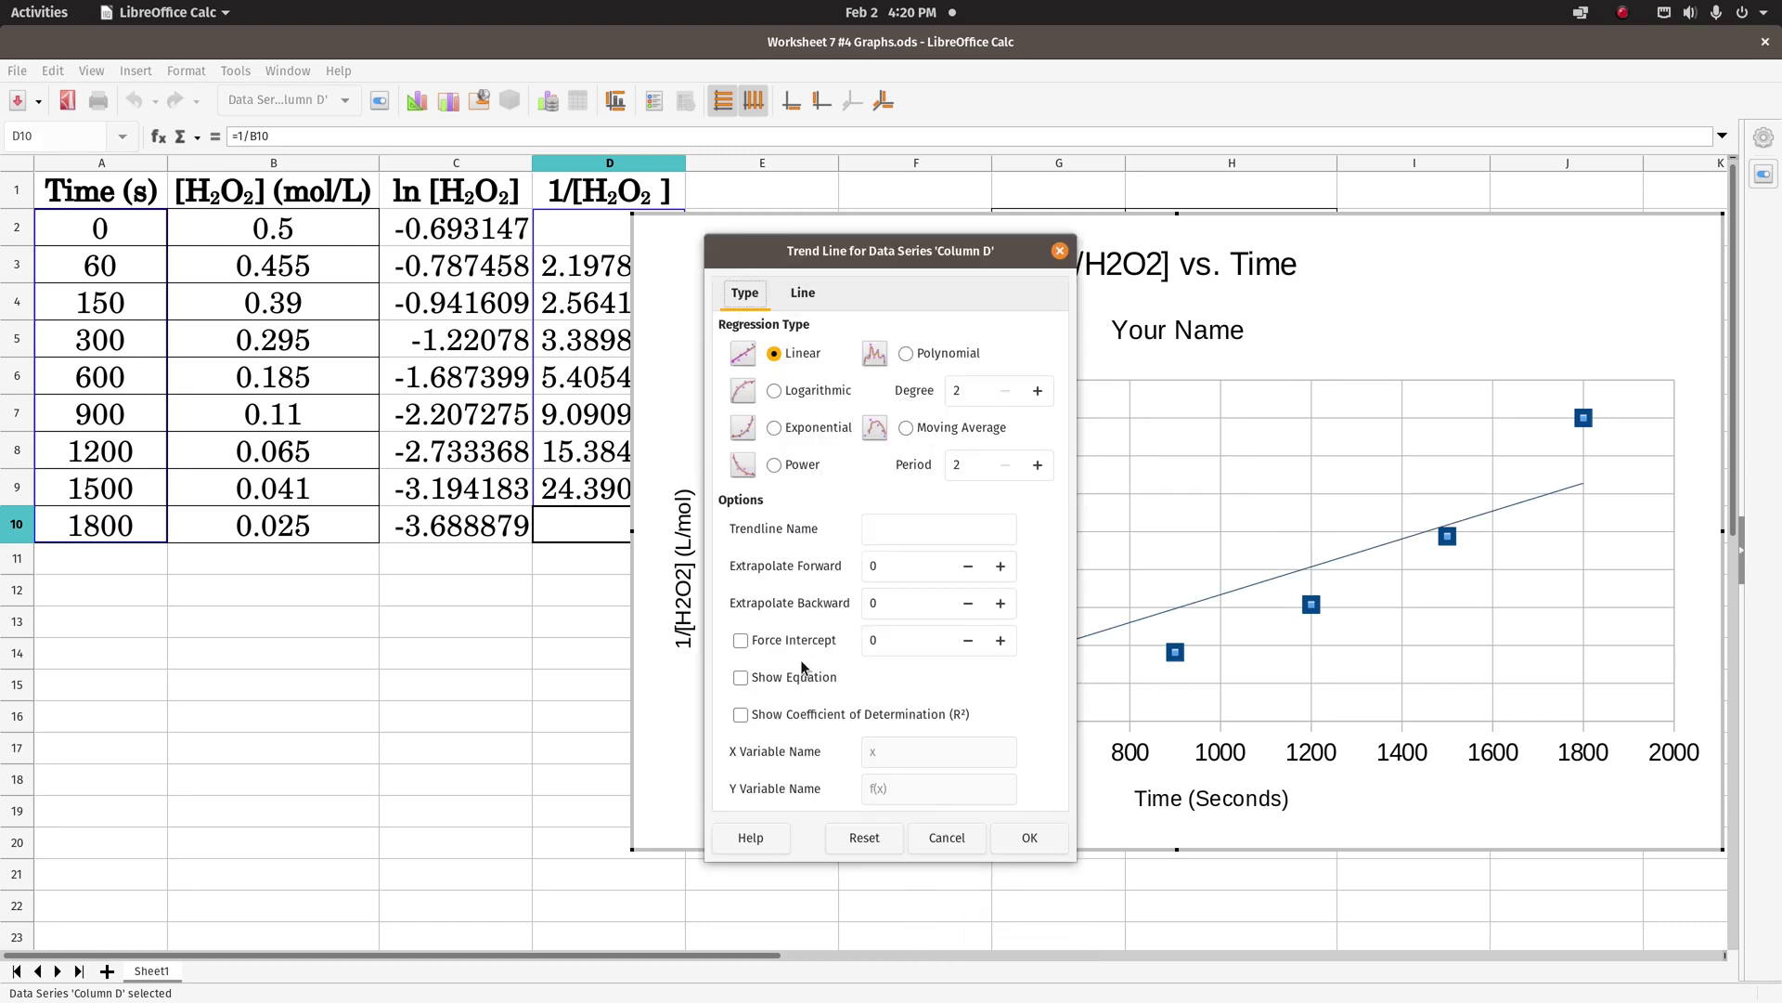
click(741, 679)
click(742, 716)
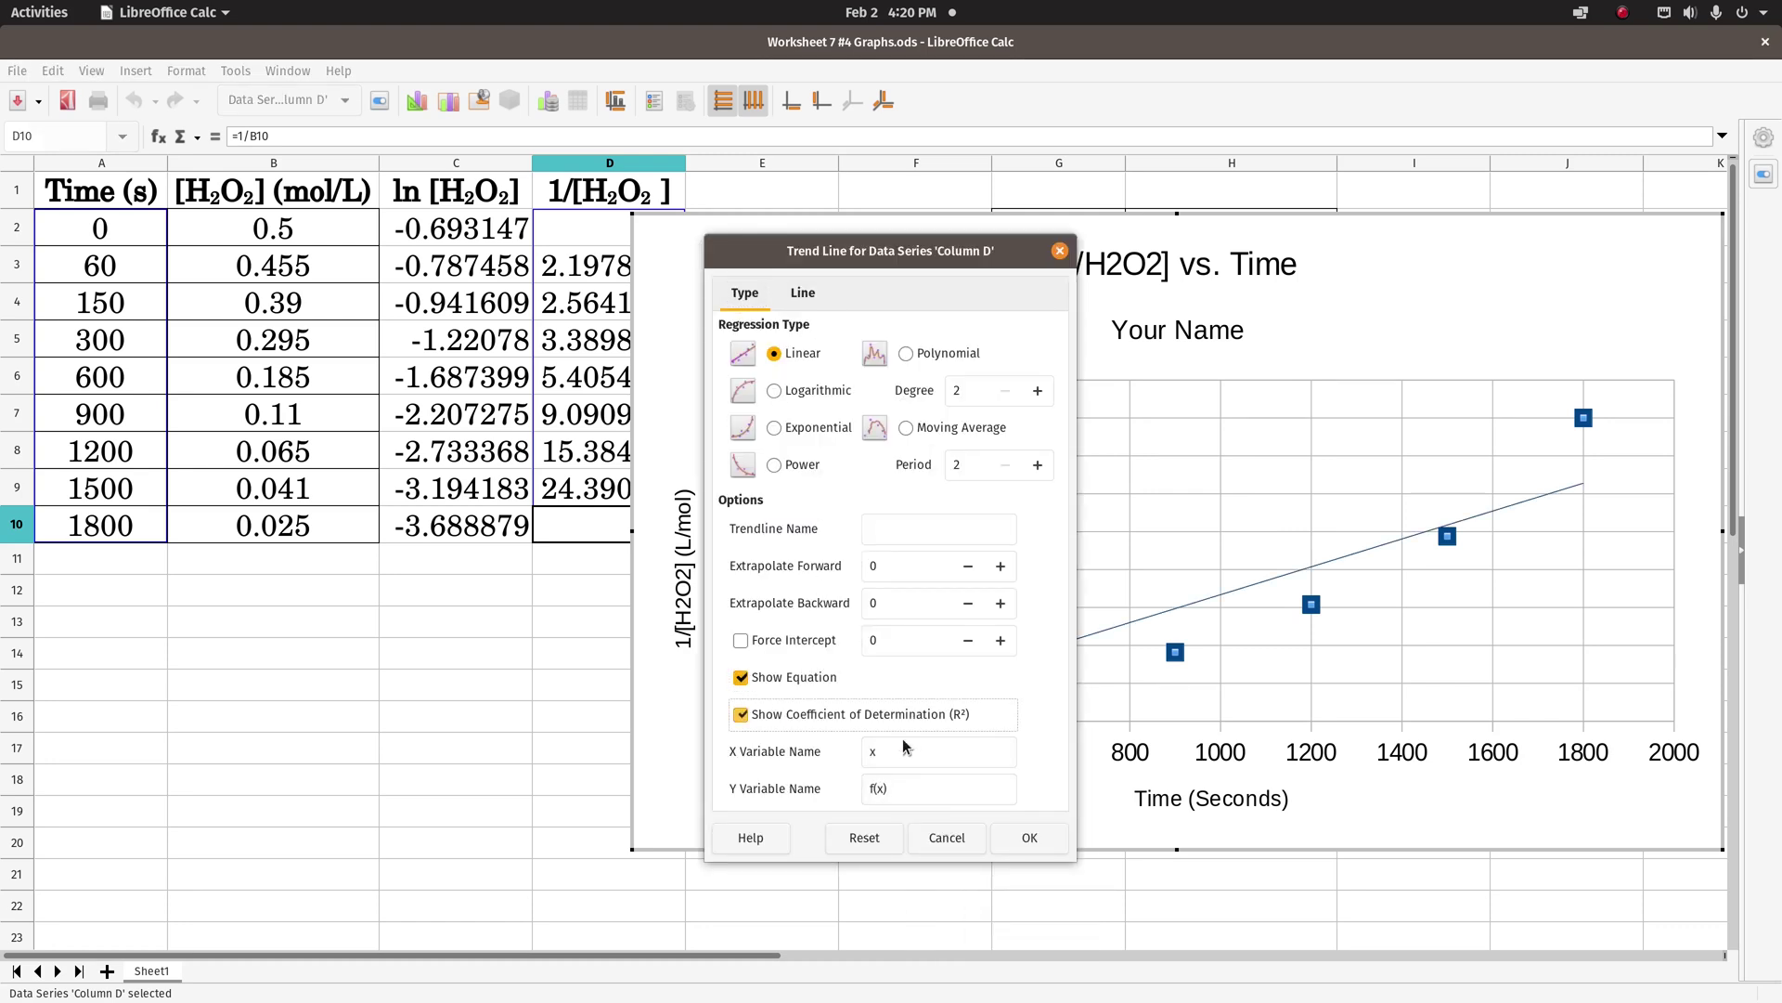
click(1033, 840)
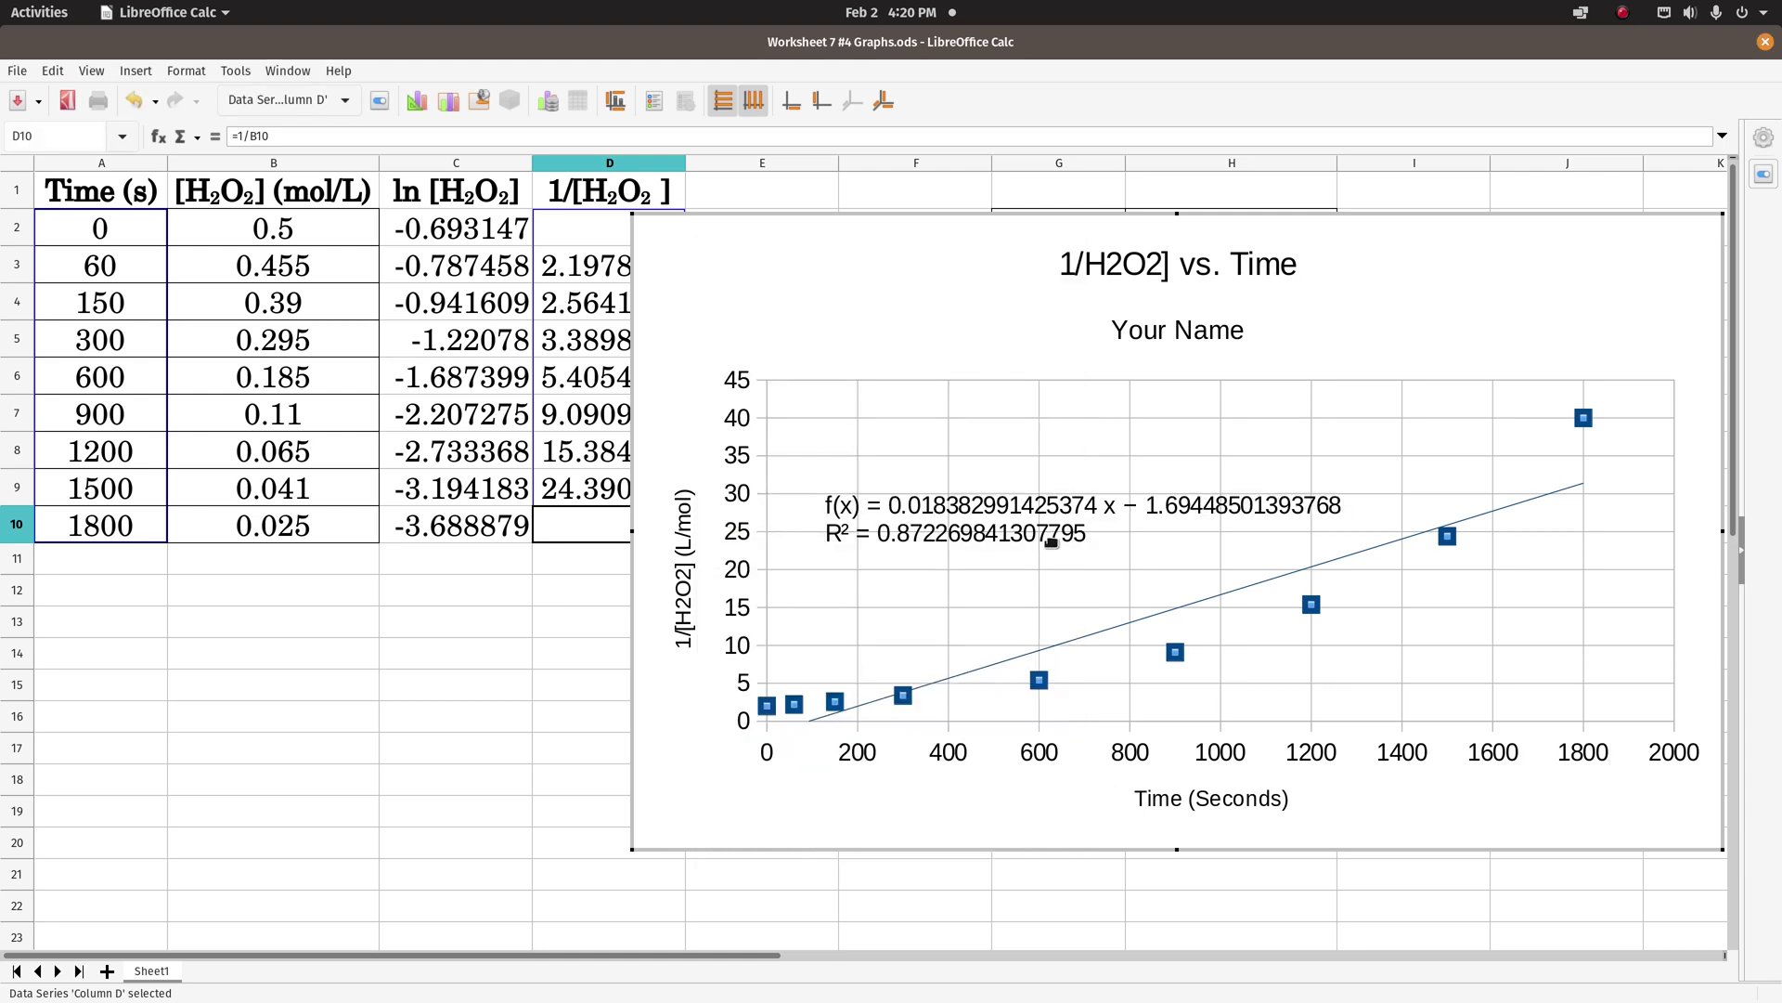
click(958, 522)
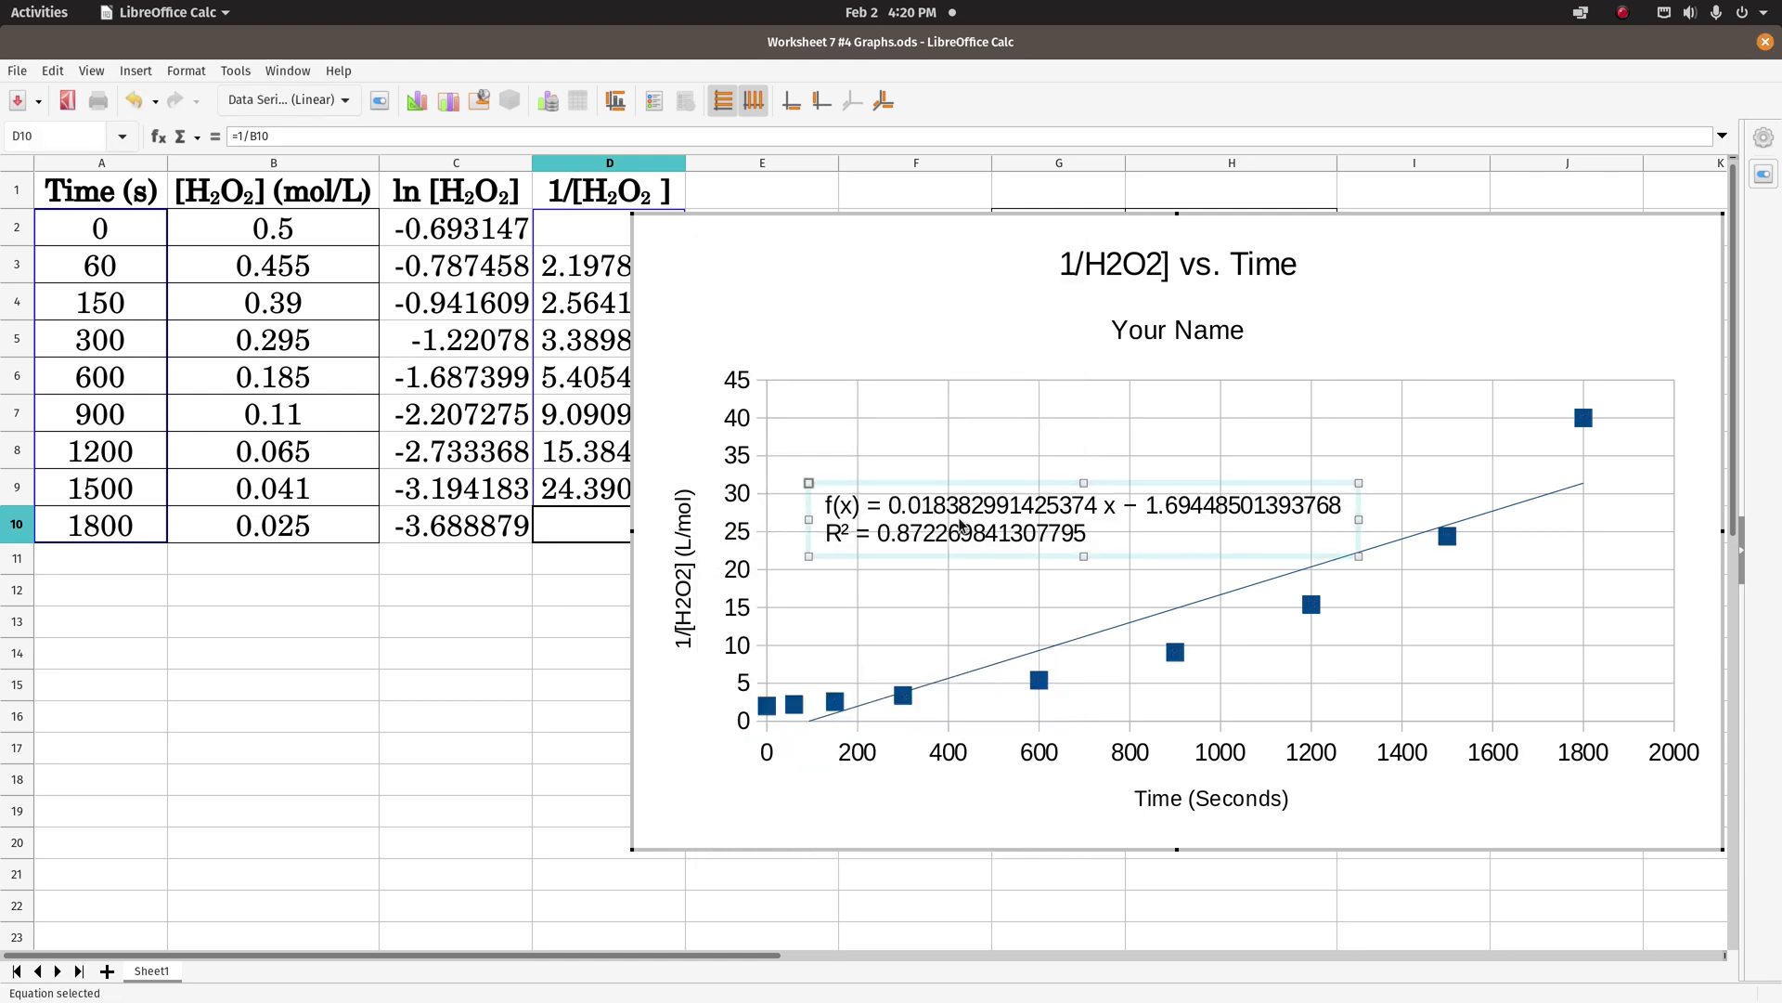
- Format the 1/[H2O2] trendline equation as a number with 6 decimals and move it below the title
right_click(958, 522)
click(997, 610)
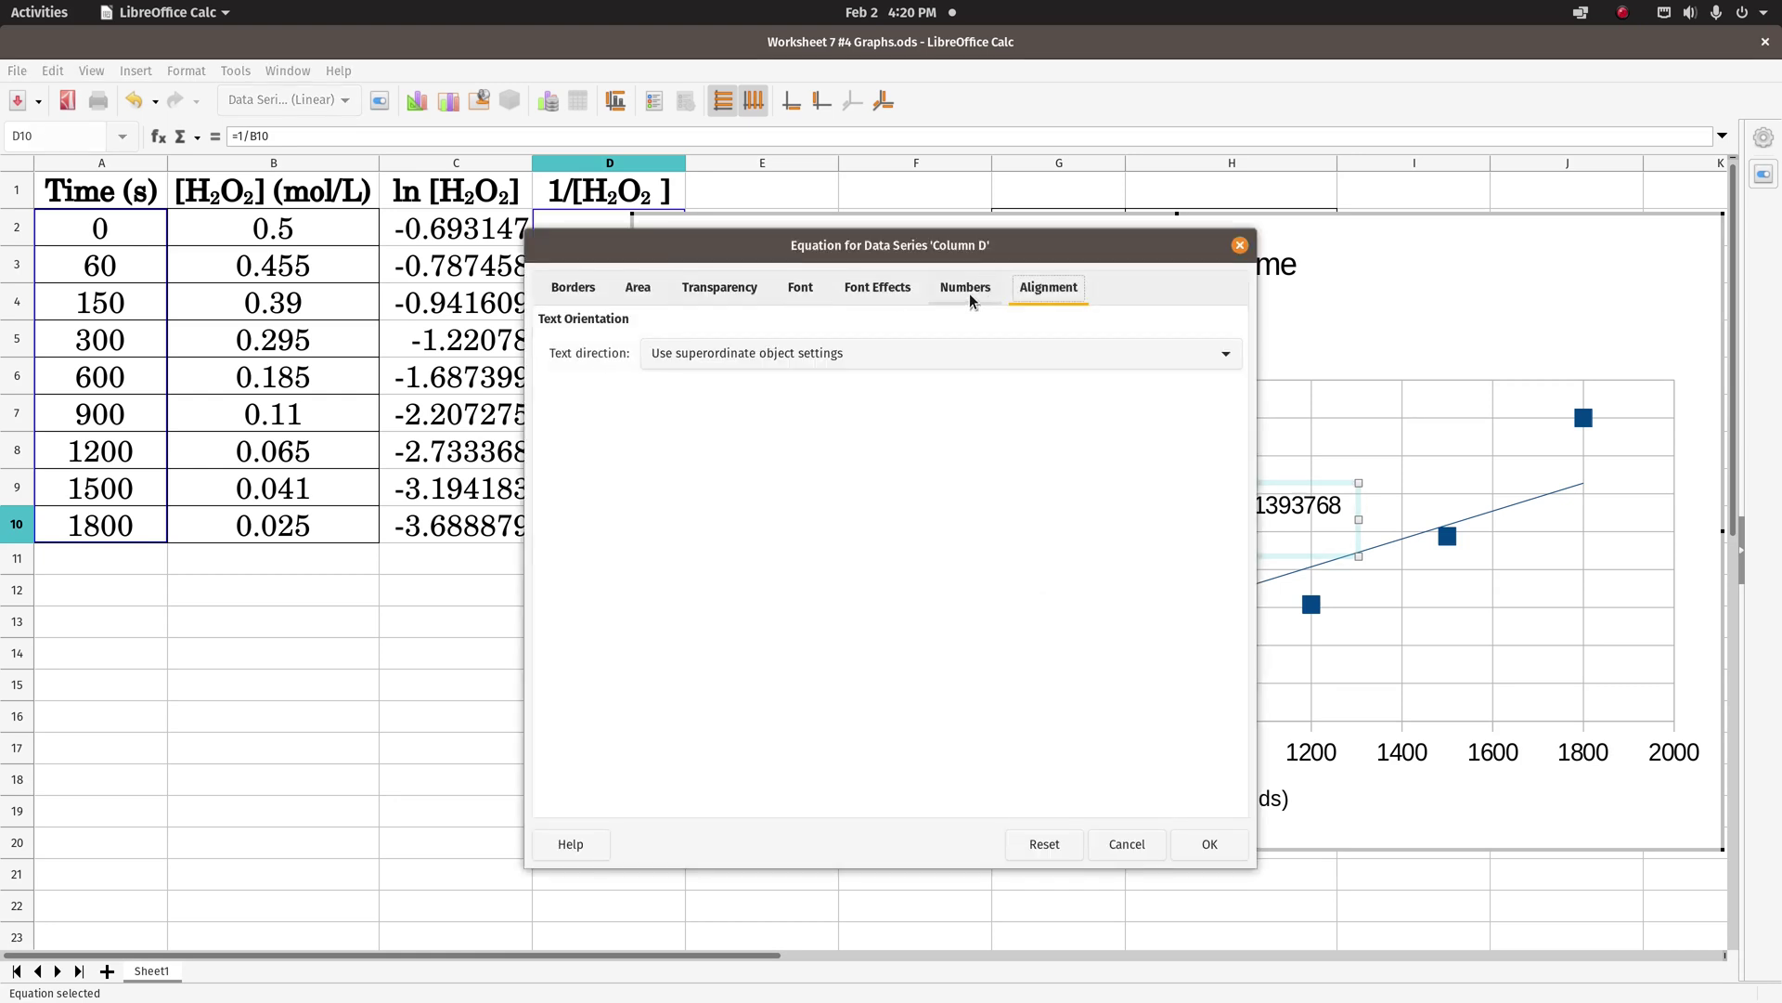
click(966, 287)
click(721, 431)
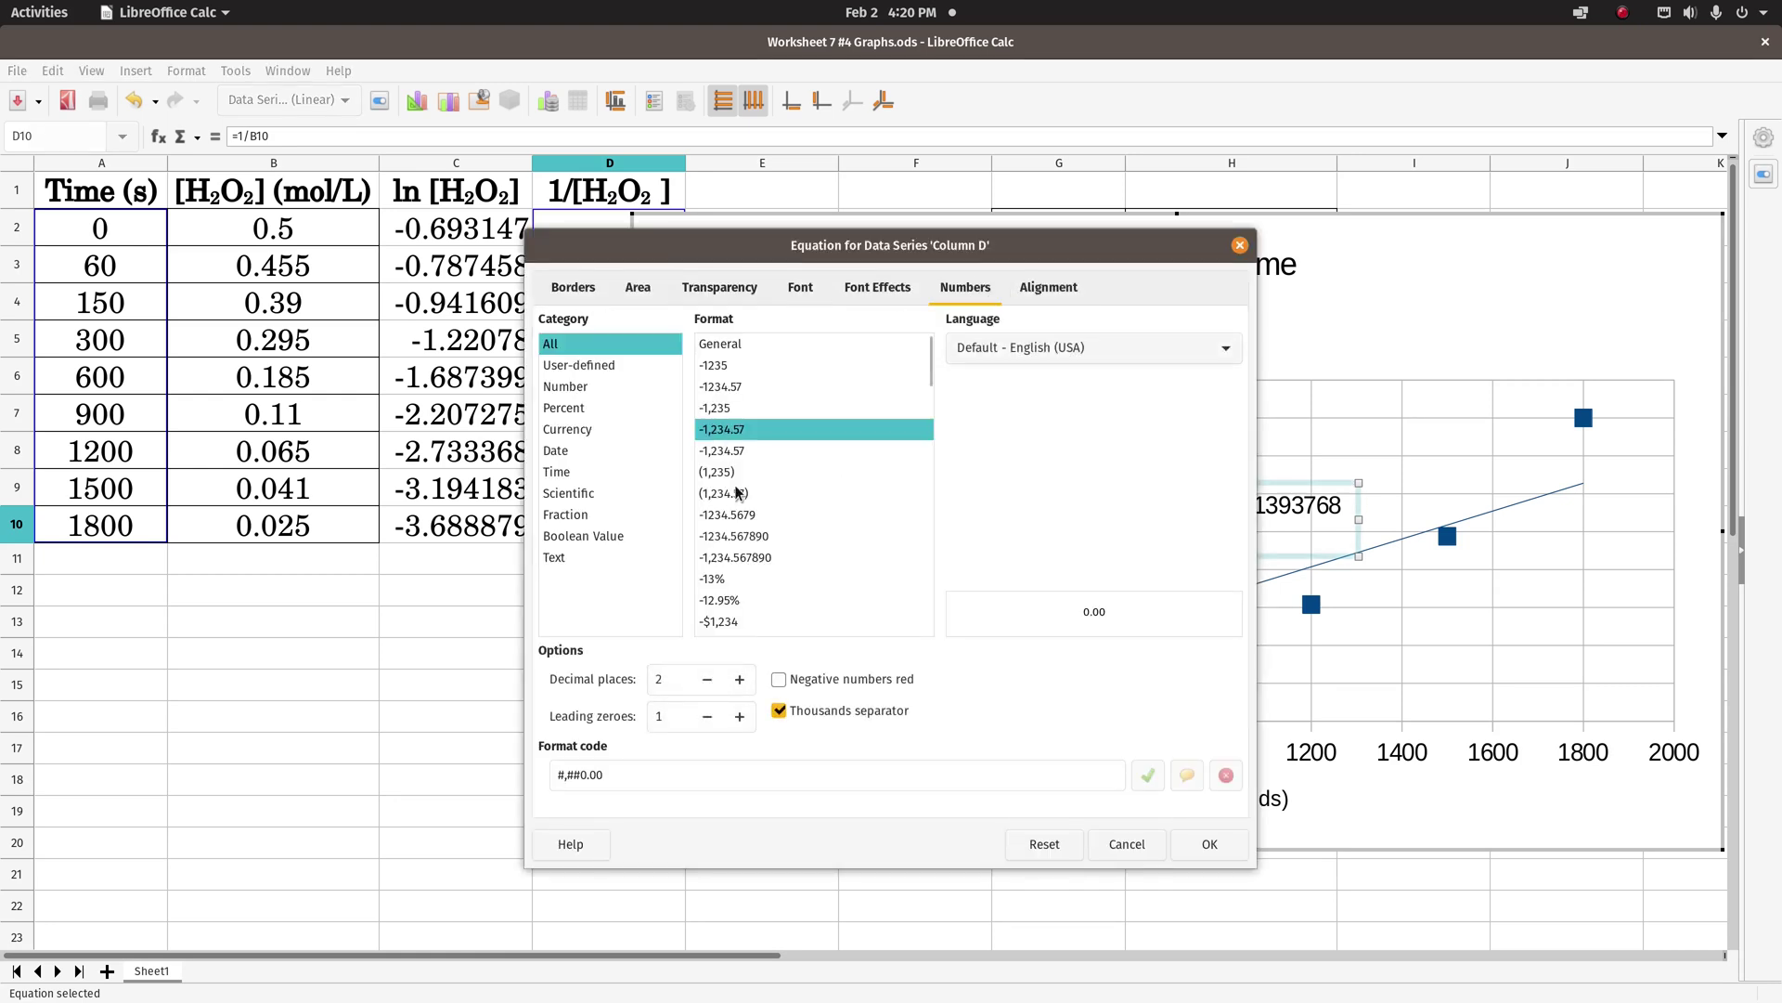
click(739, 680)
click(739, 679)
click(738, 679)
click(739, 680)
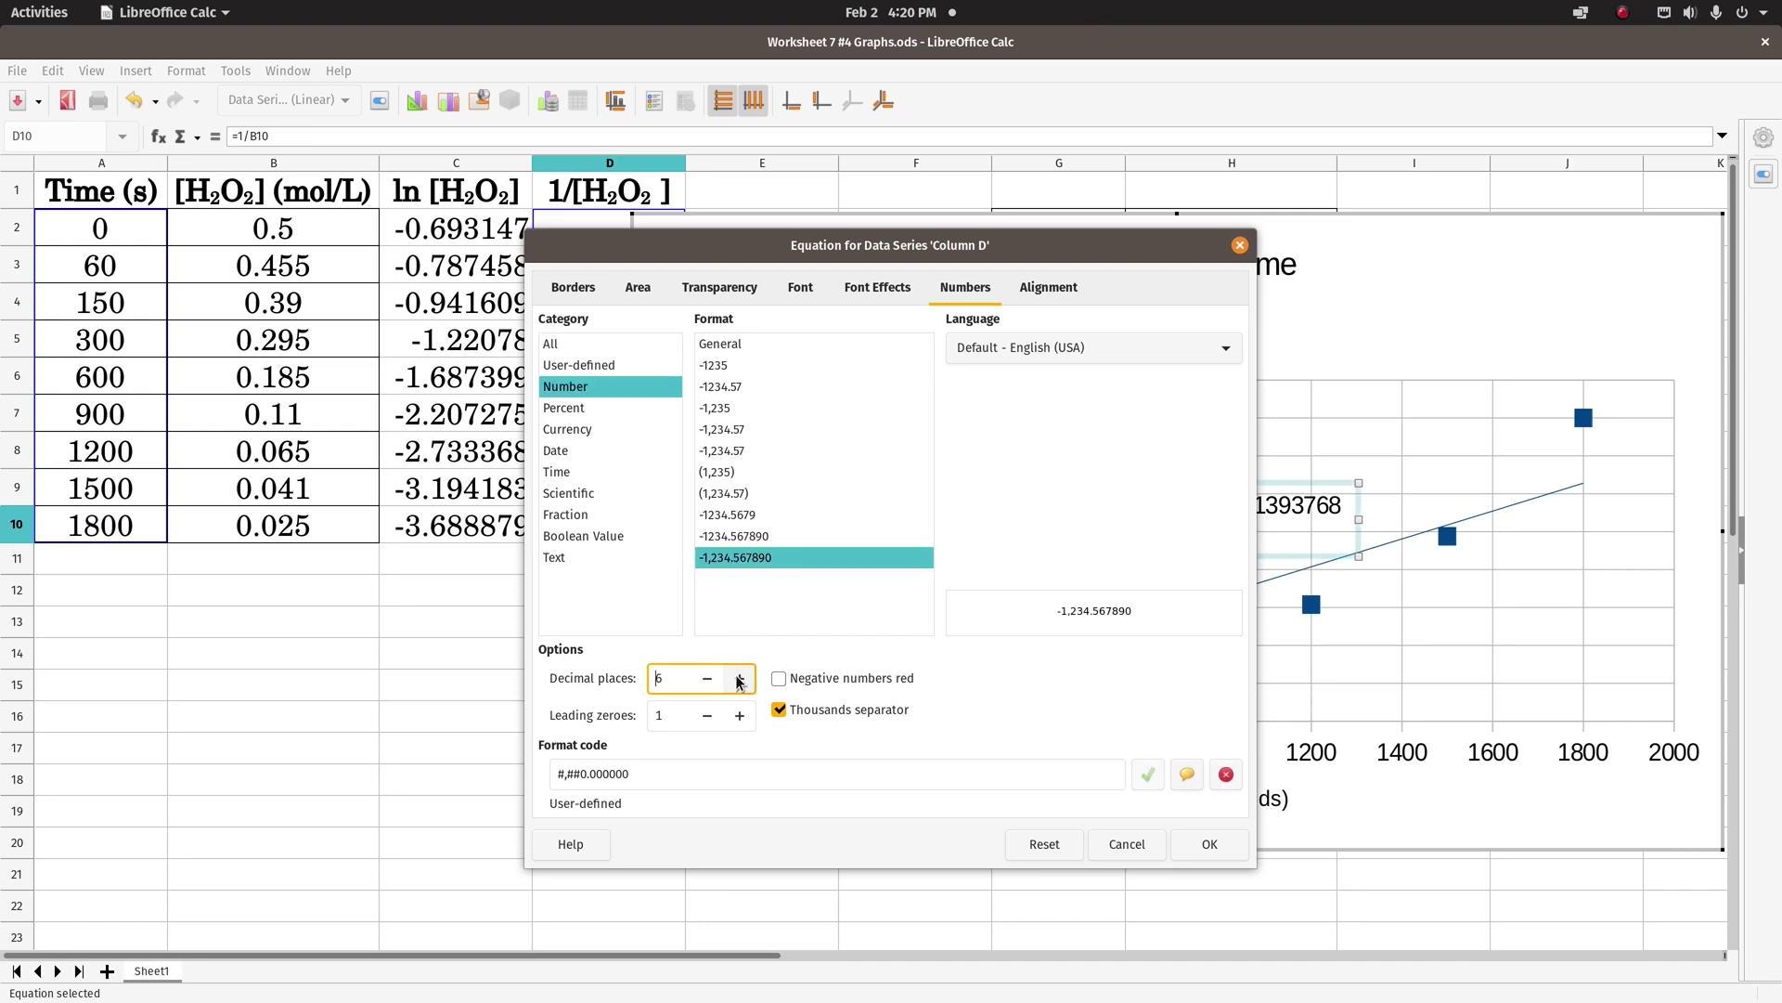
click(1210, 844)
drag(1039, 519, 983, 320)
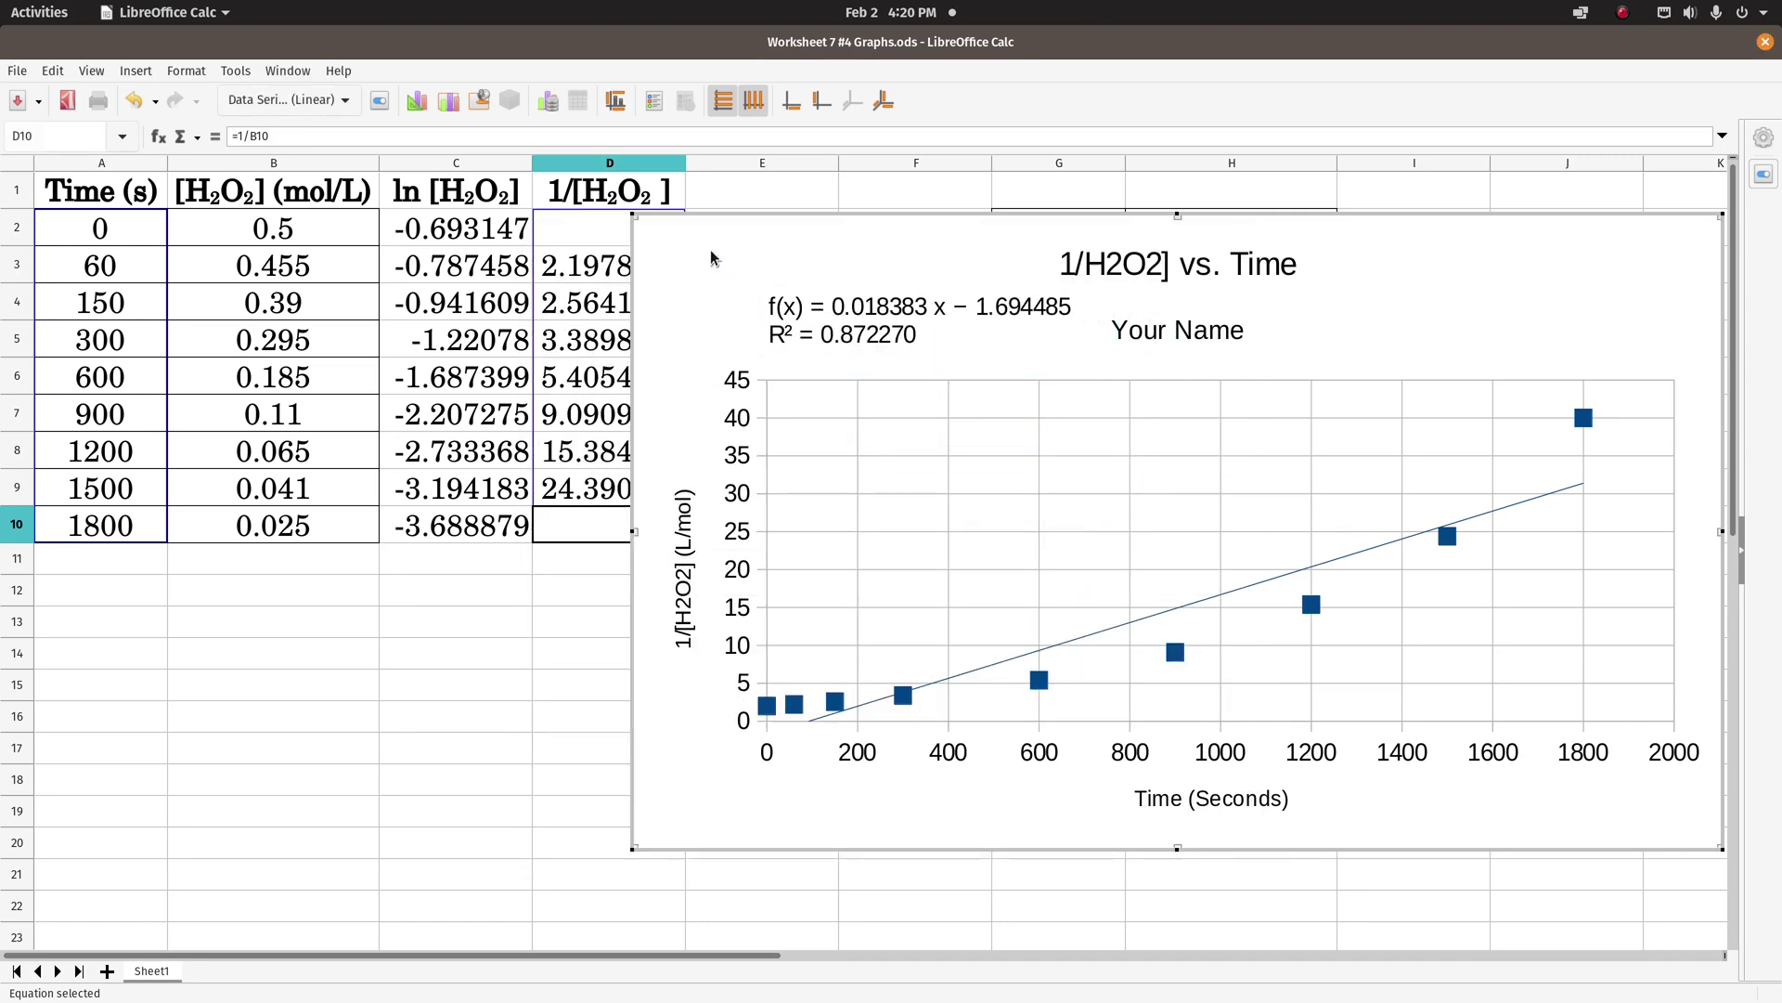
click(711, 257)
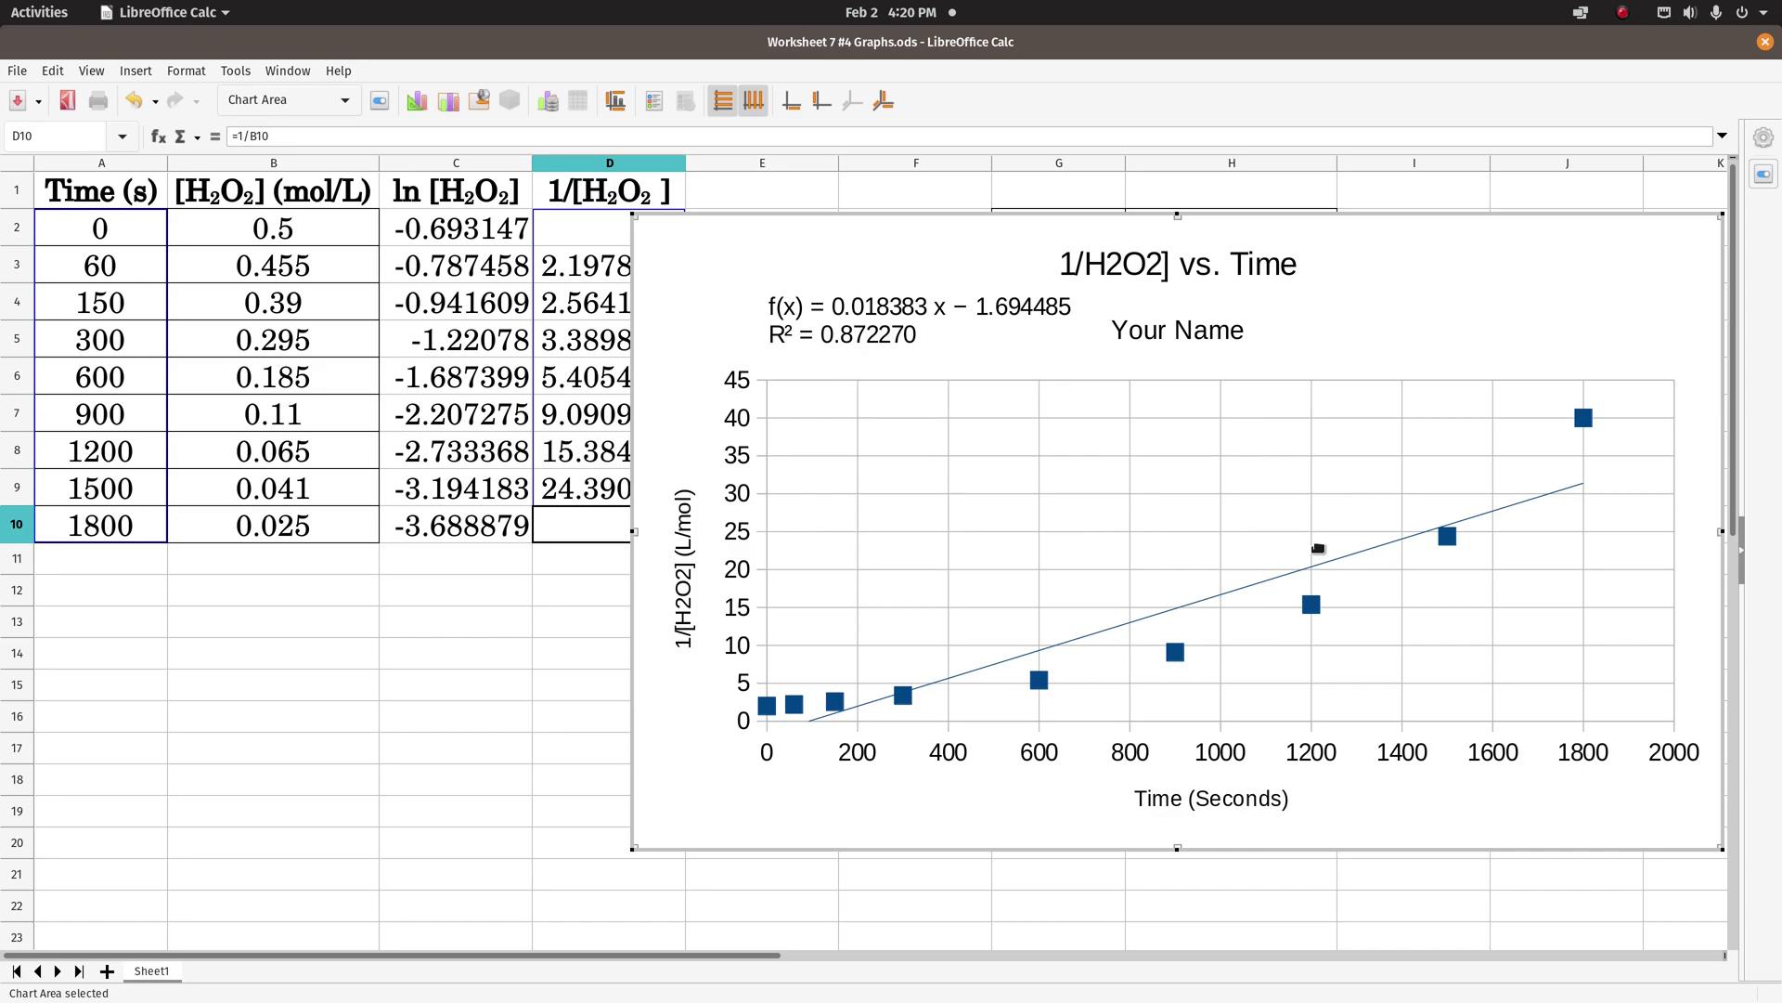